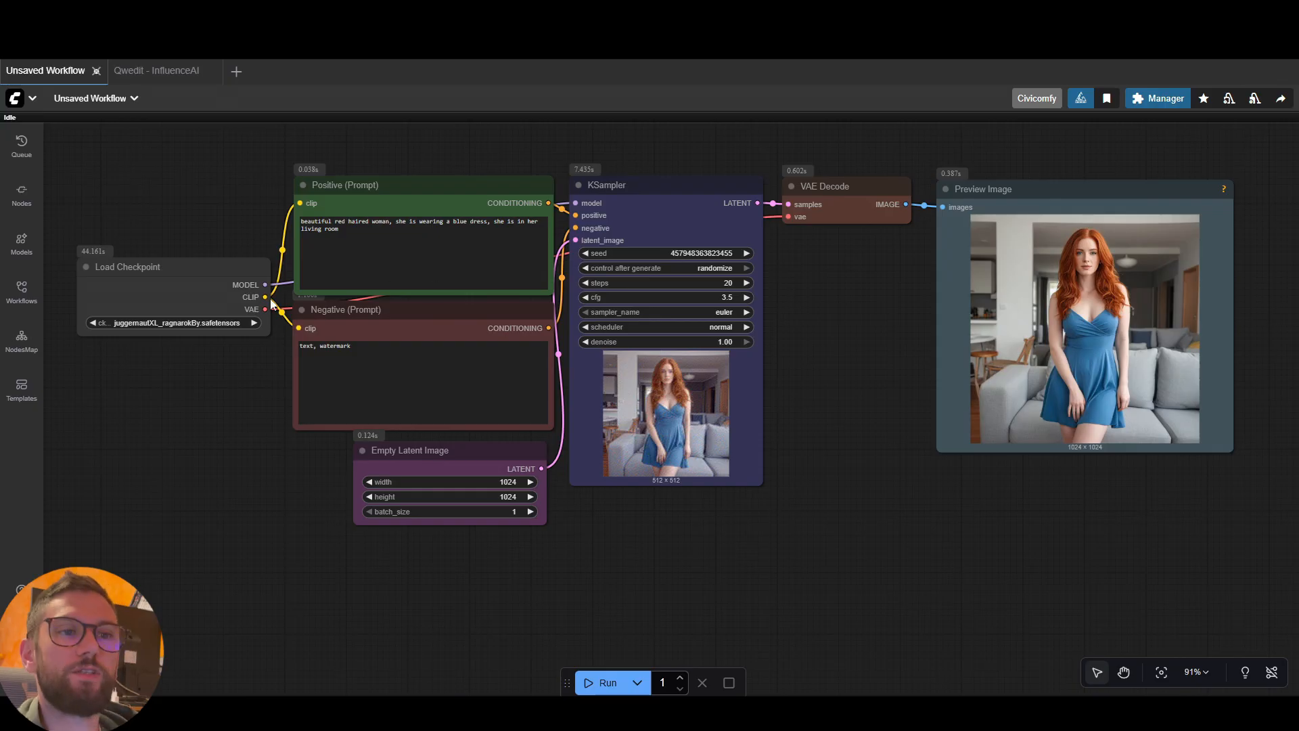
left_click(220, 274)
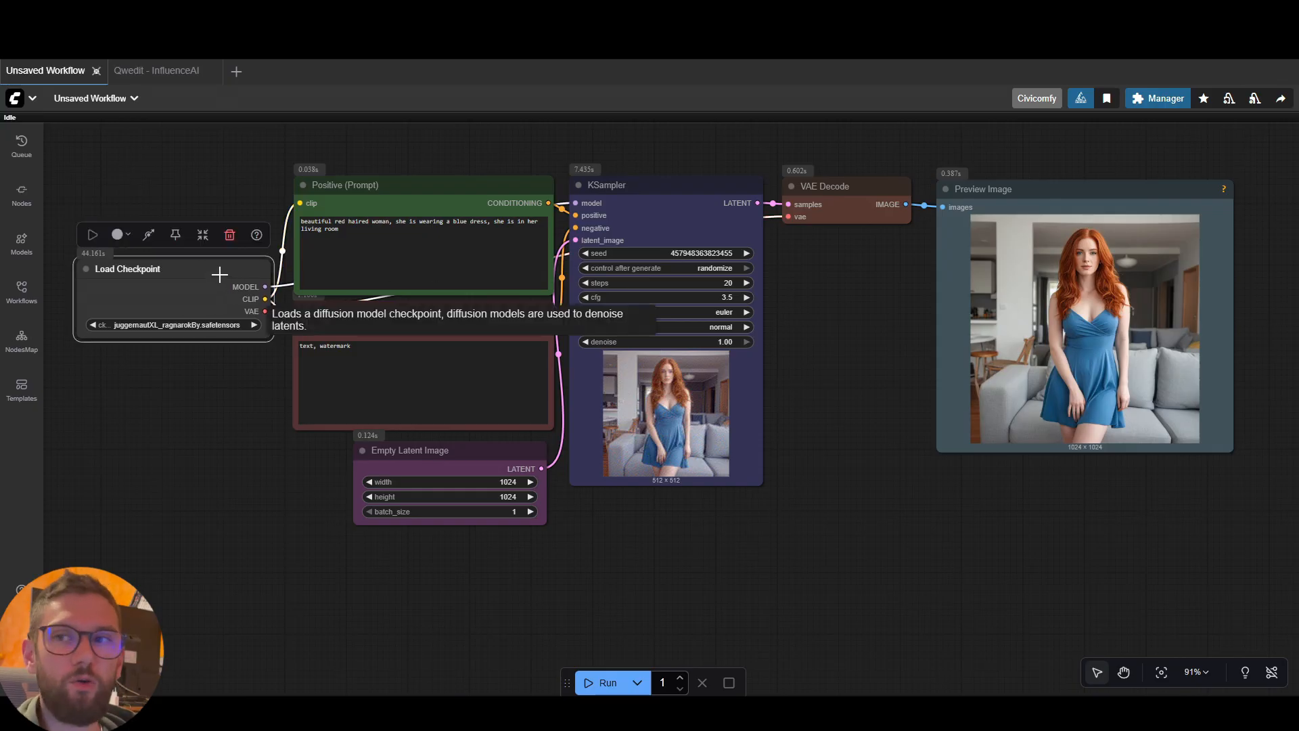
left_click(274, 411)
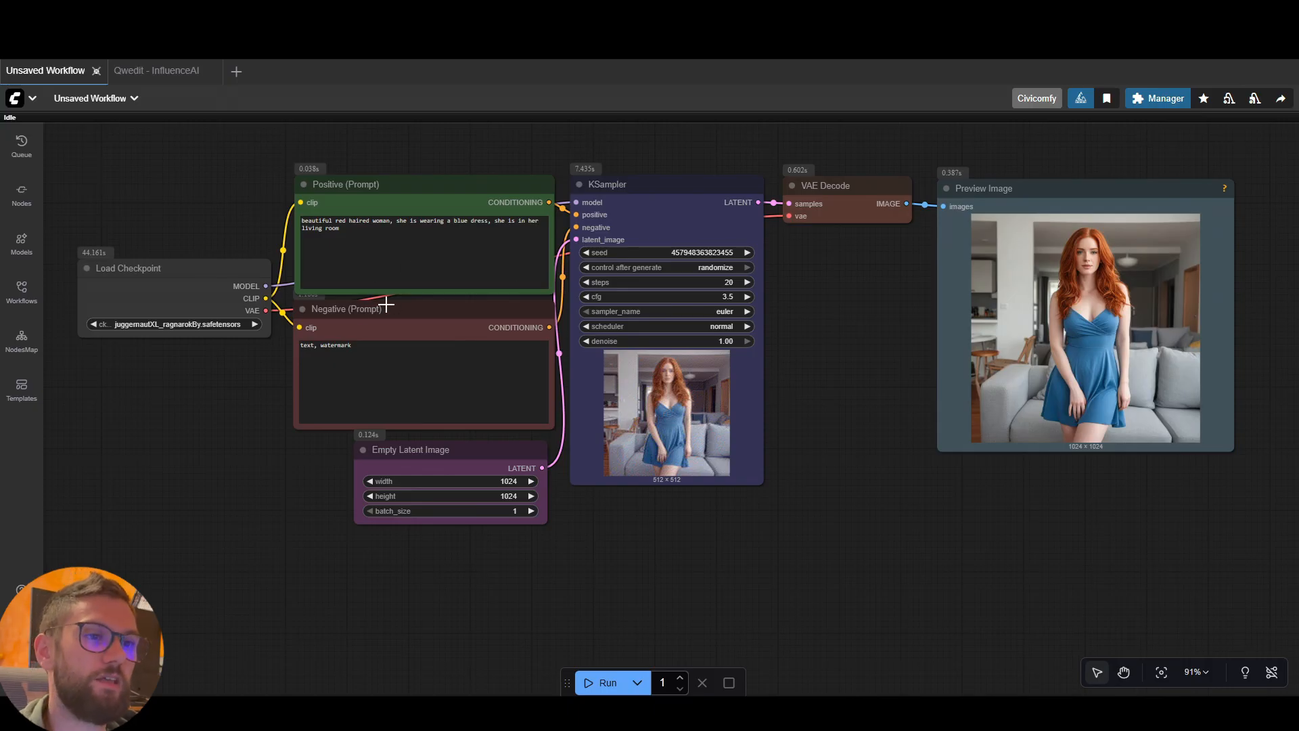
left_click_drag(241, 269, 245, 270)
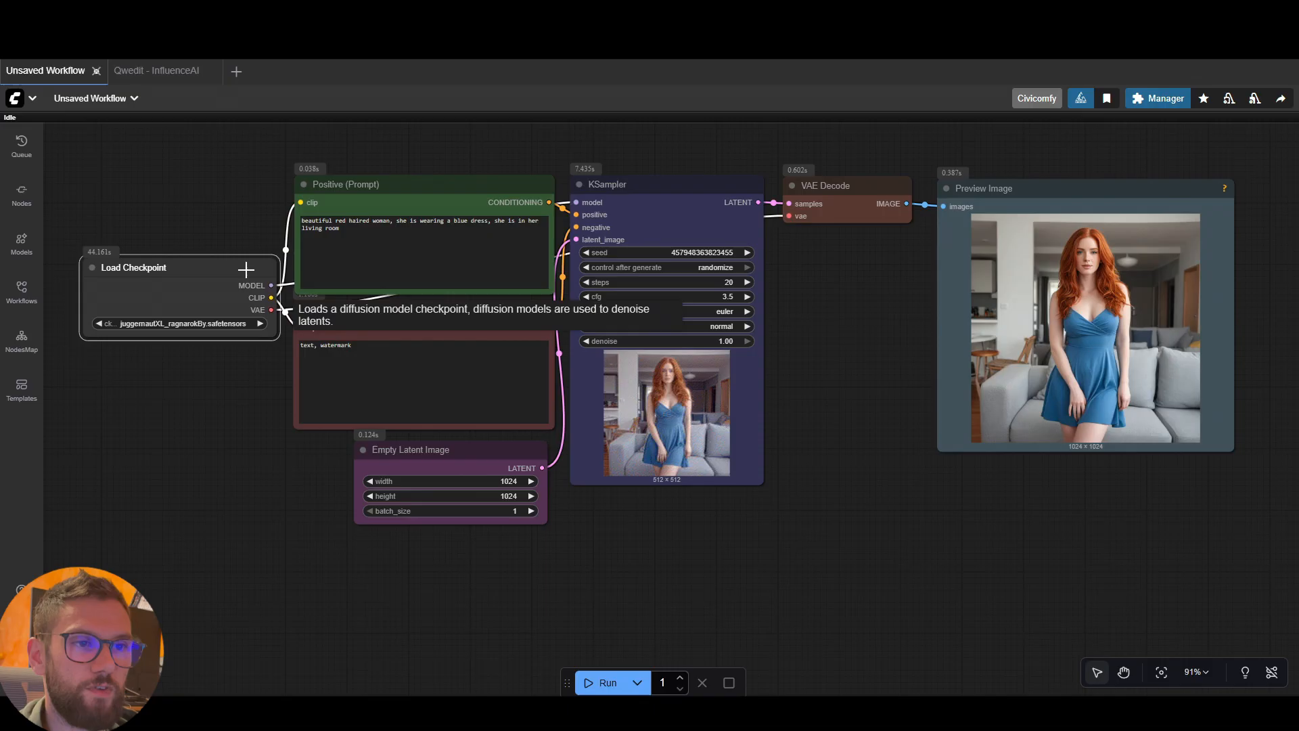
left_click(255, 383)
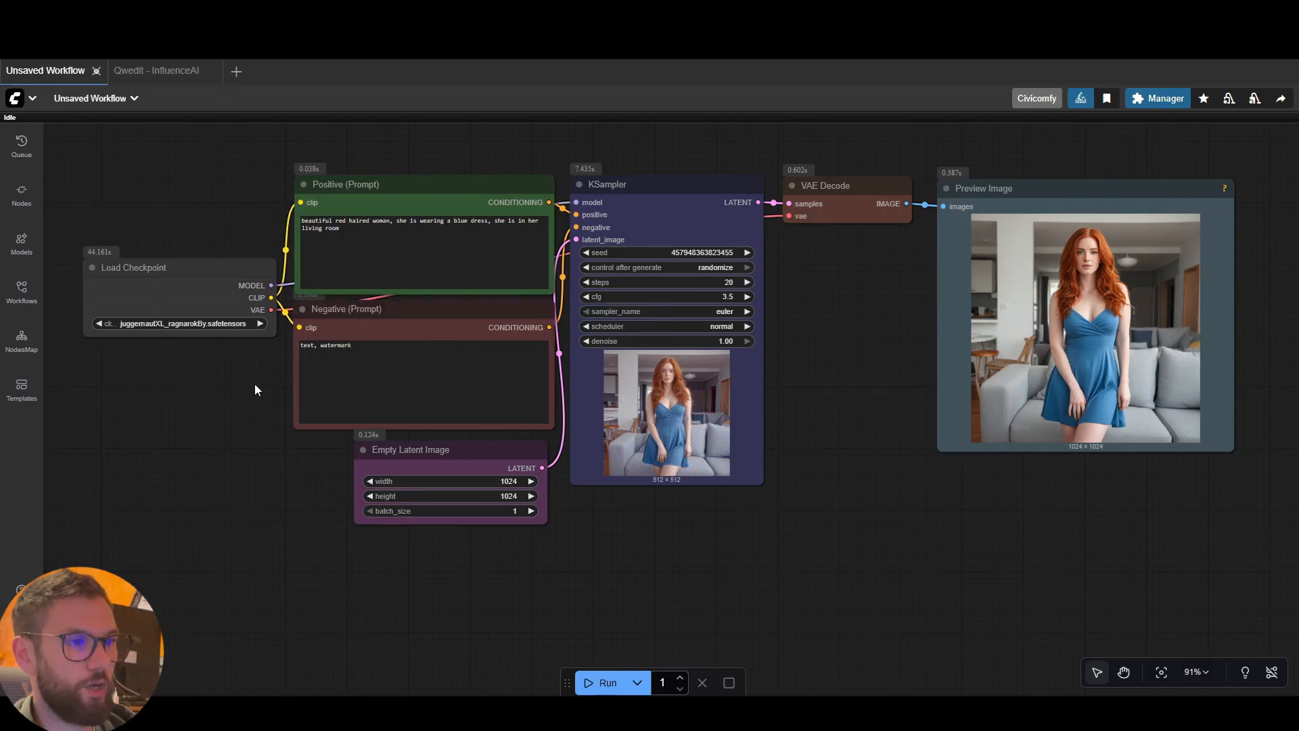
mouse_move(1120, 189)
left_mouse_down()
mouse_move(1128, 174)
mouse_move(1127, 195)
mouse_move(1113, 188)
left_mouse_up()
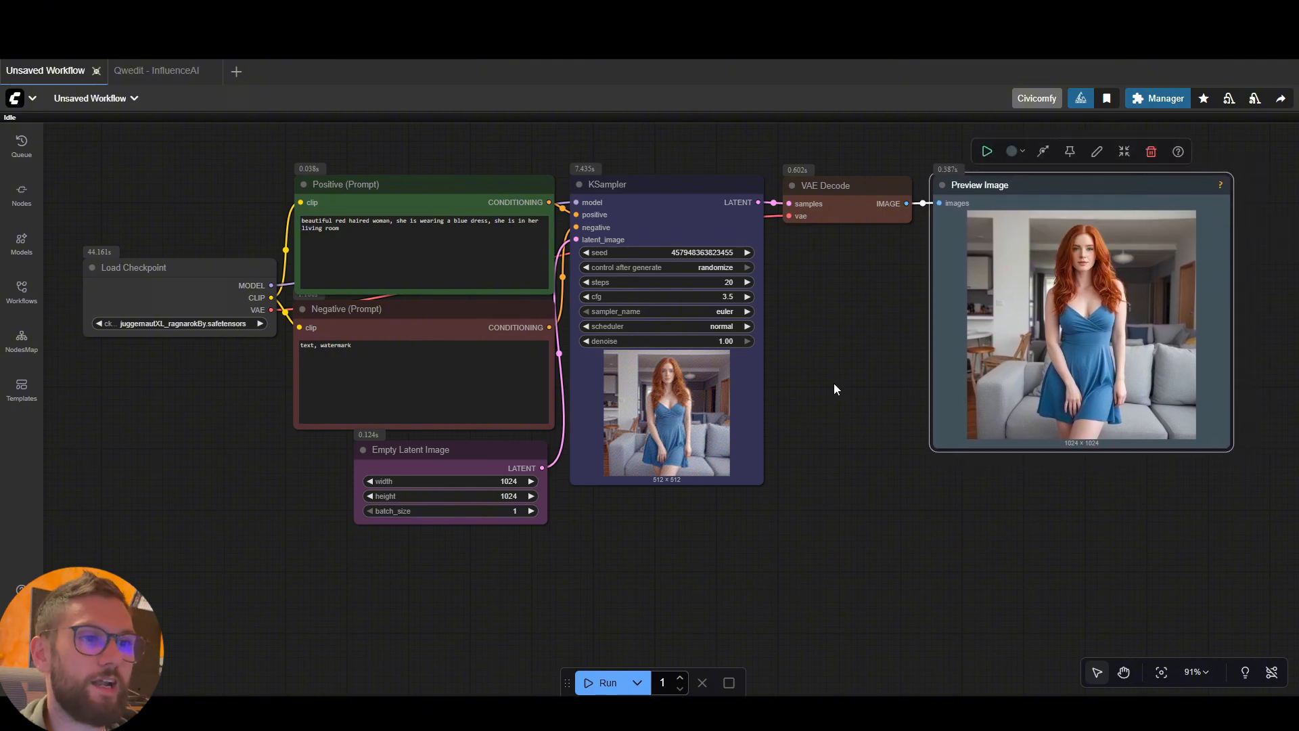
left_click(253, 424)
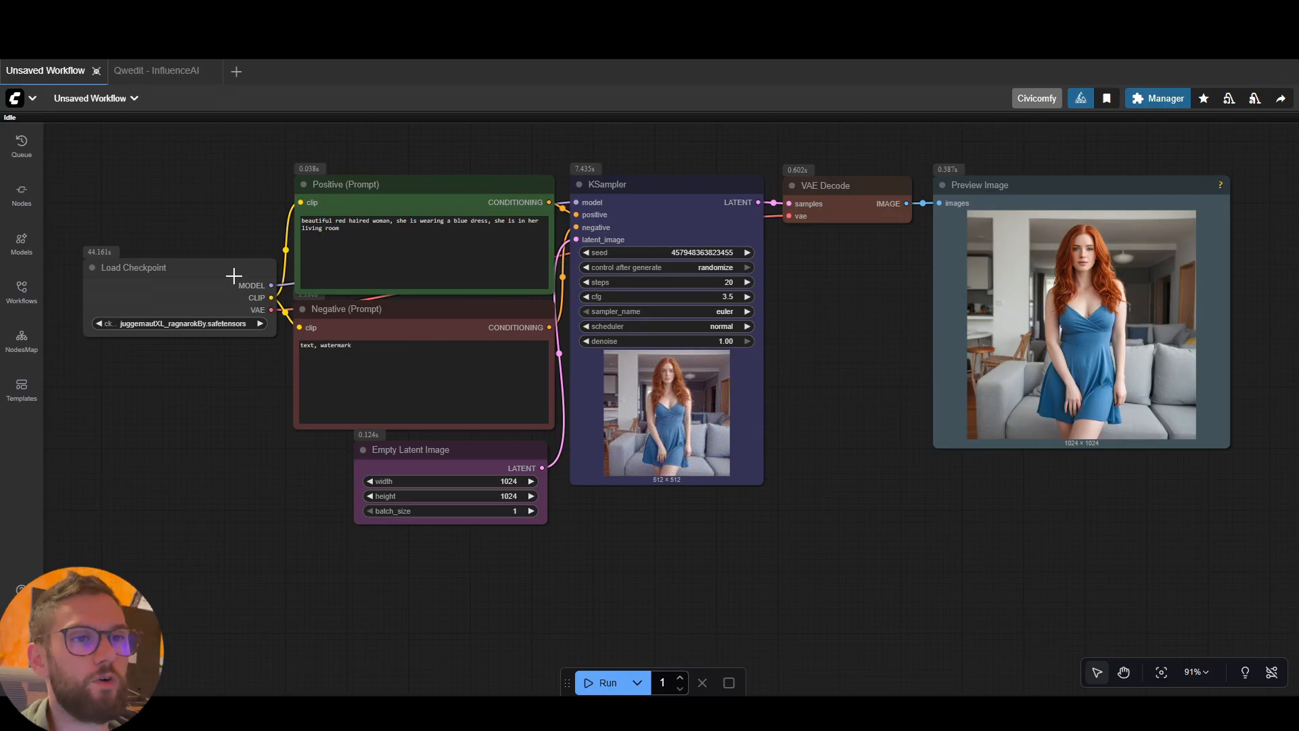
left_click_drag(232, 274, 233, 277)
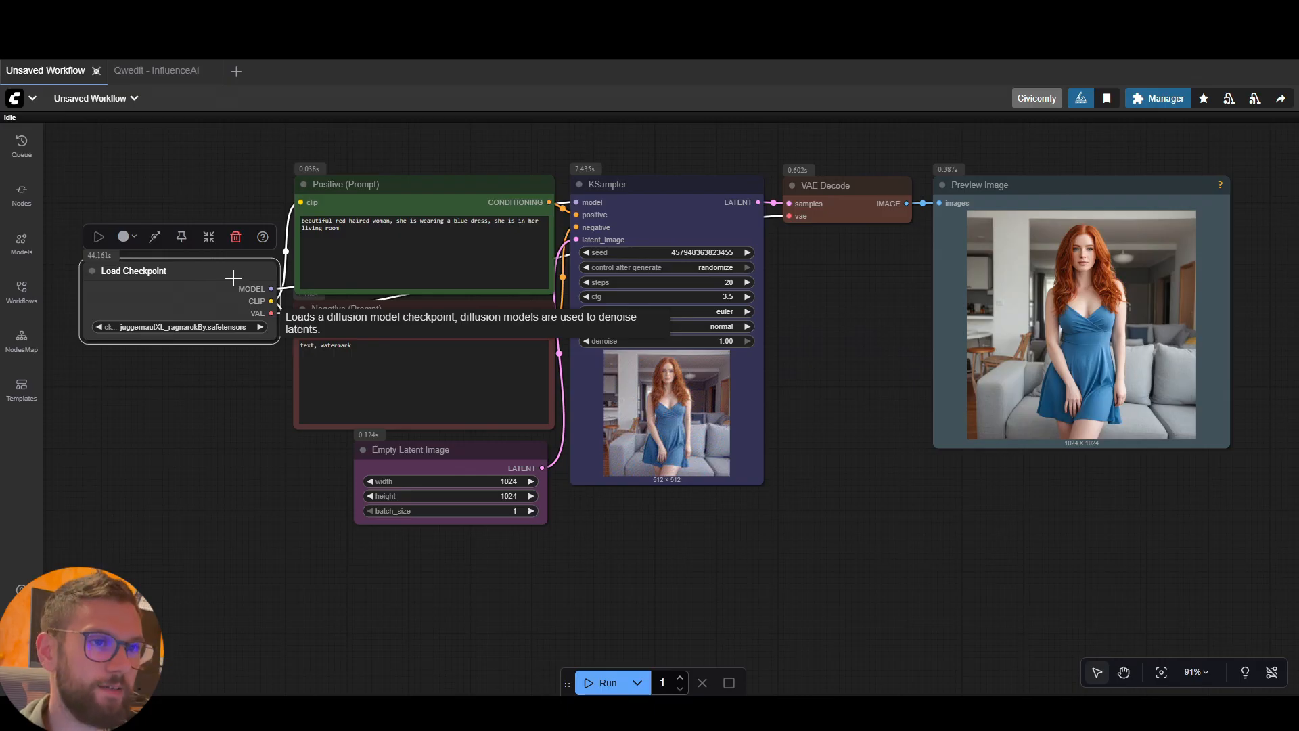
left_click(830, 409)
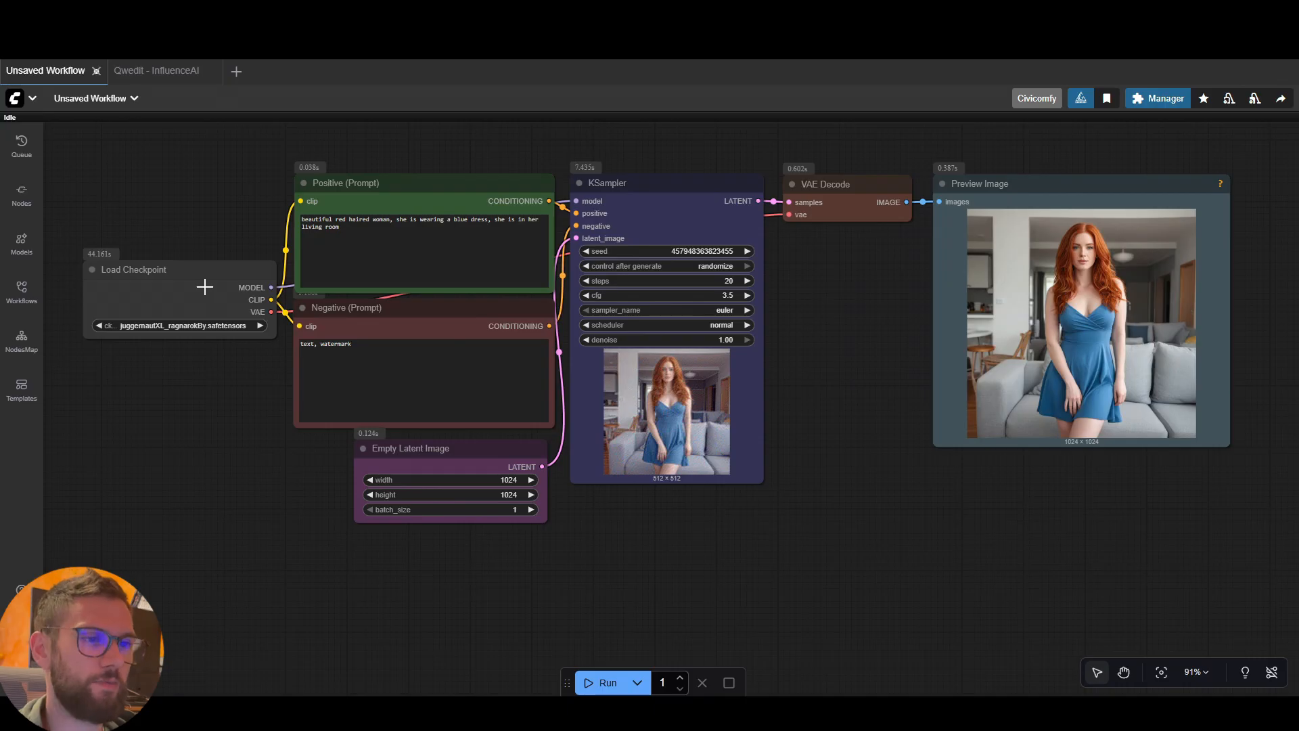
left_click_drag(200, 272, 196, 272)
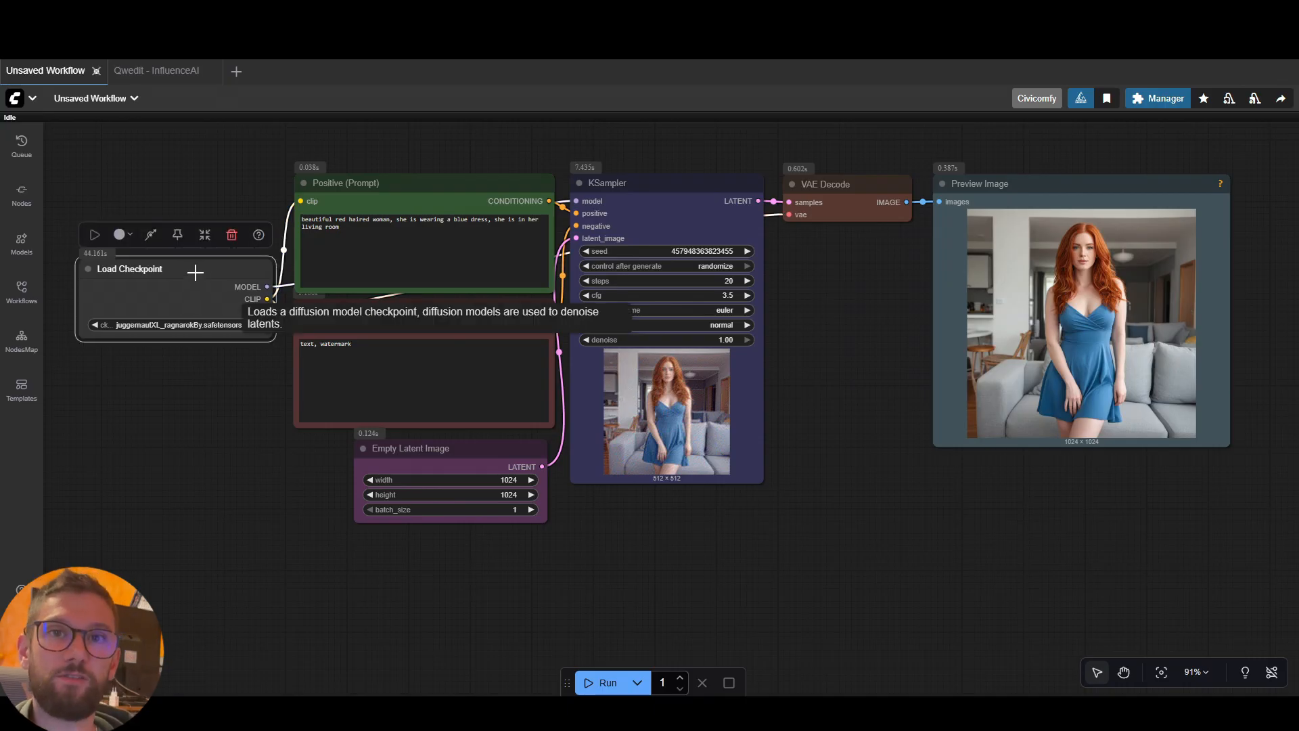
left_click(813, 307)
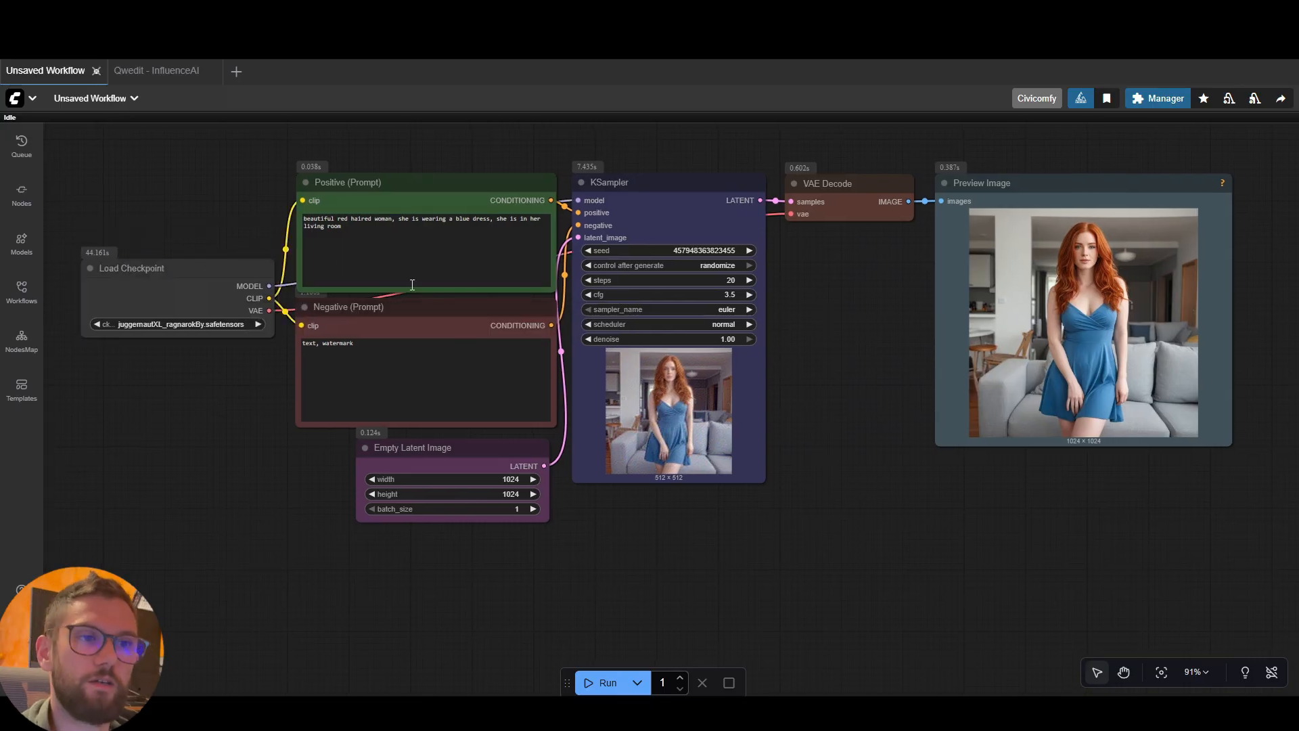
left_click_drag(255, 268, 255, 263)
left_click(255, 174)
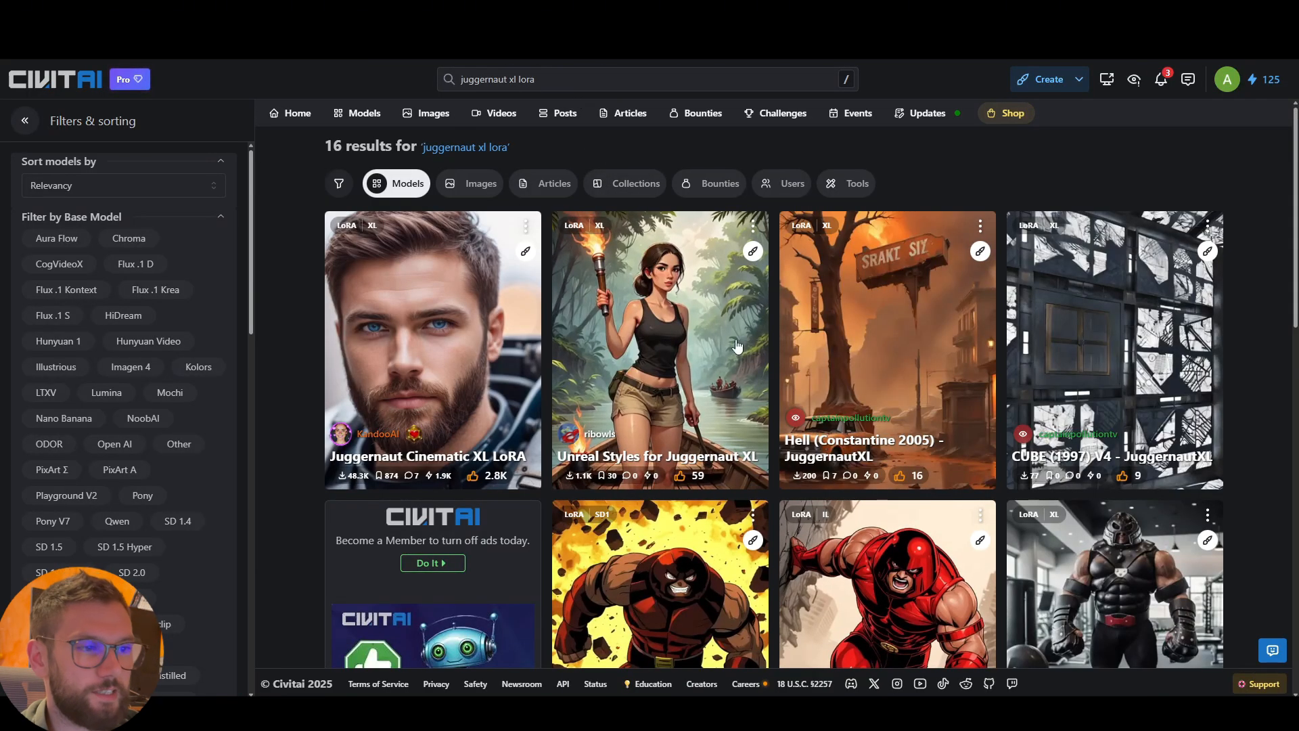
Browse the Civitai results for "juggernaut xl lora" and examine the base model and model type filters
scroll(521, 362, "down", 2)
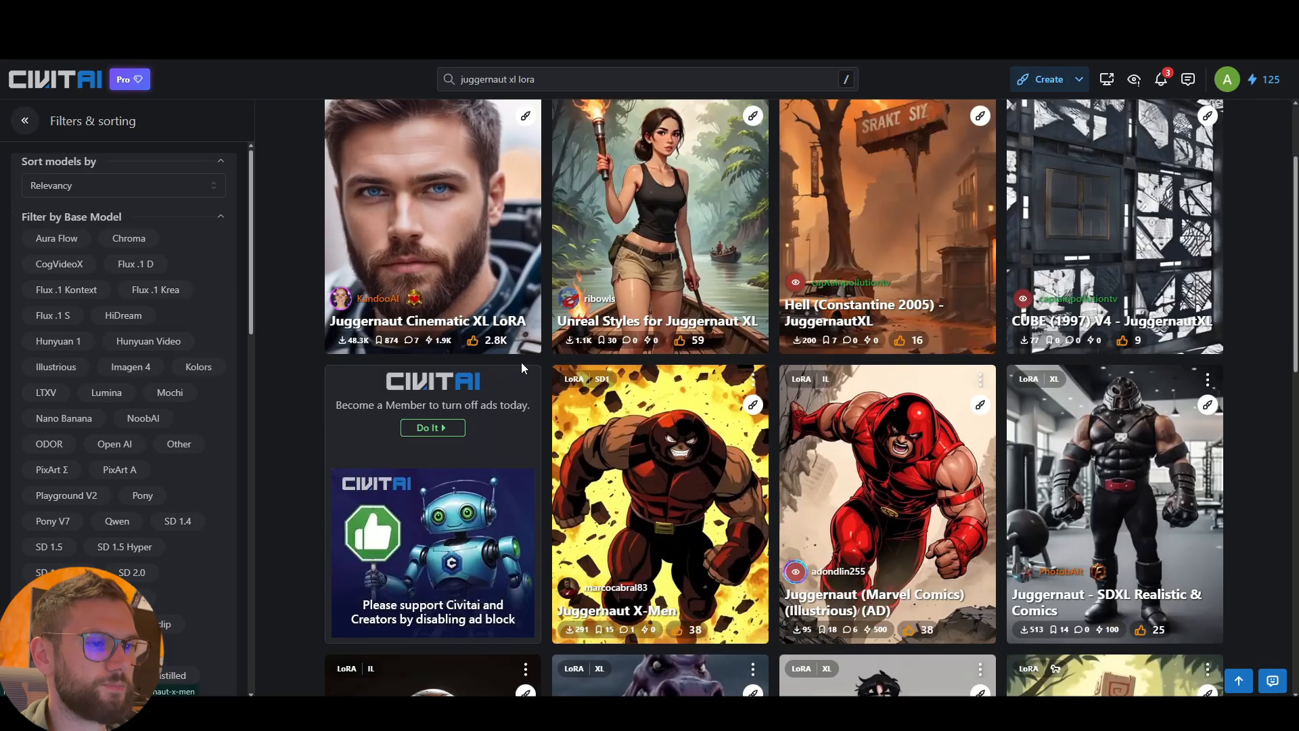
scroll(514, 355, "up", 2)
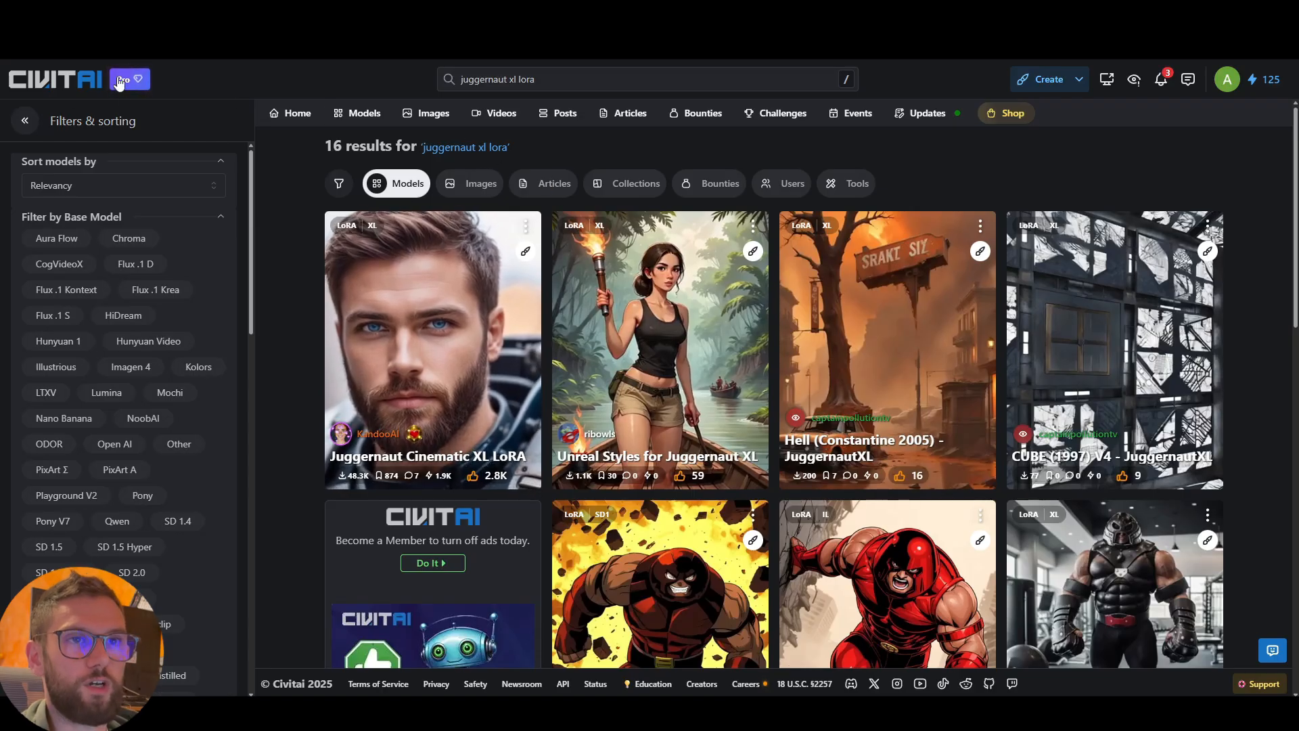
scroll(257, 311, "down", 5)
scroll(308, 310, "up", 5)
scroll(176, 304, "down", 3)
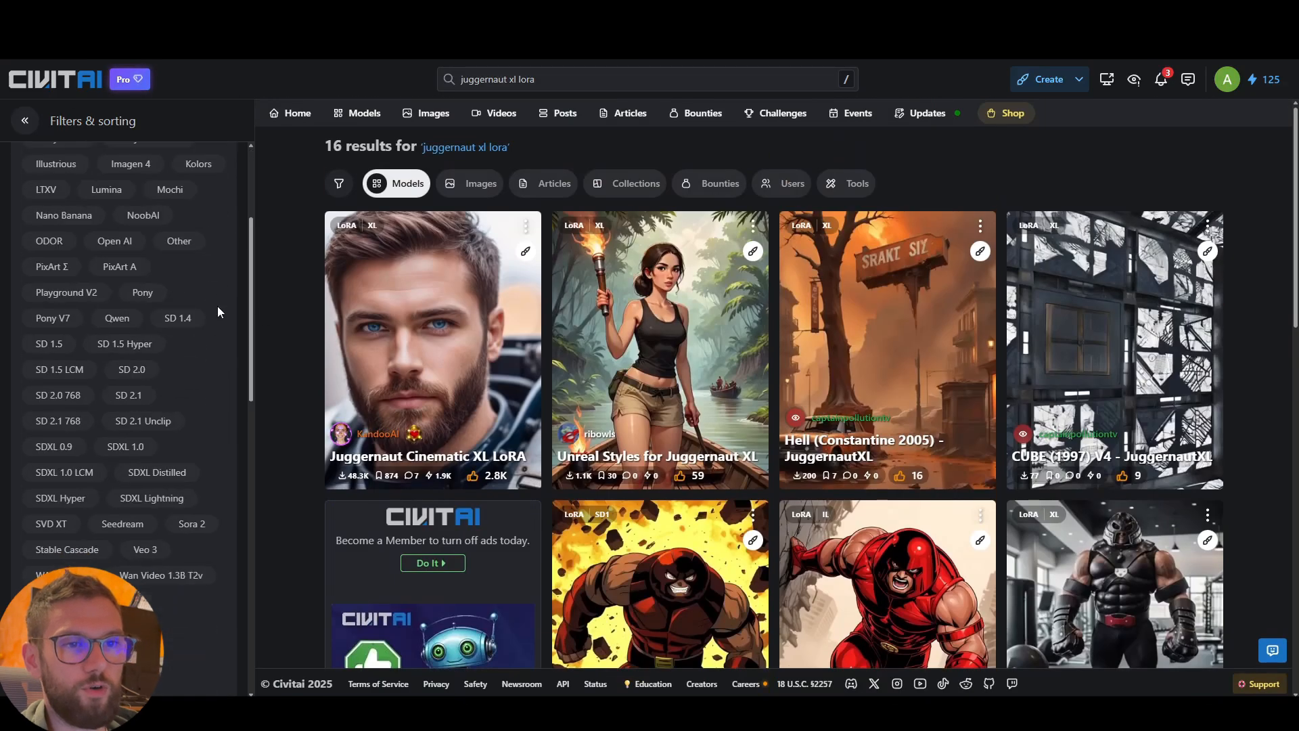
scroll(169, 291, "down", 8)
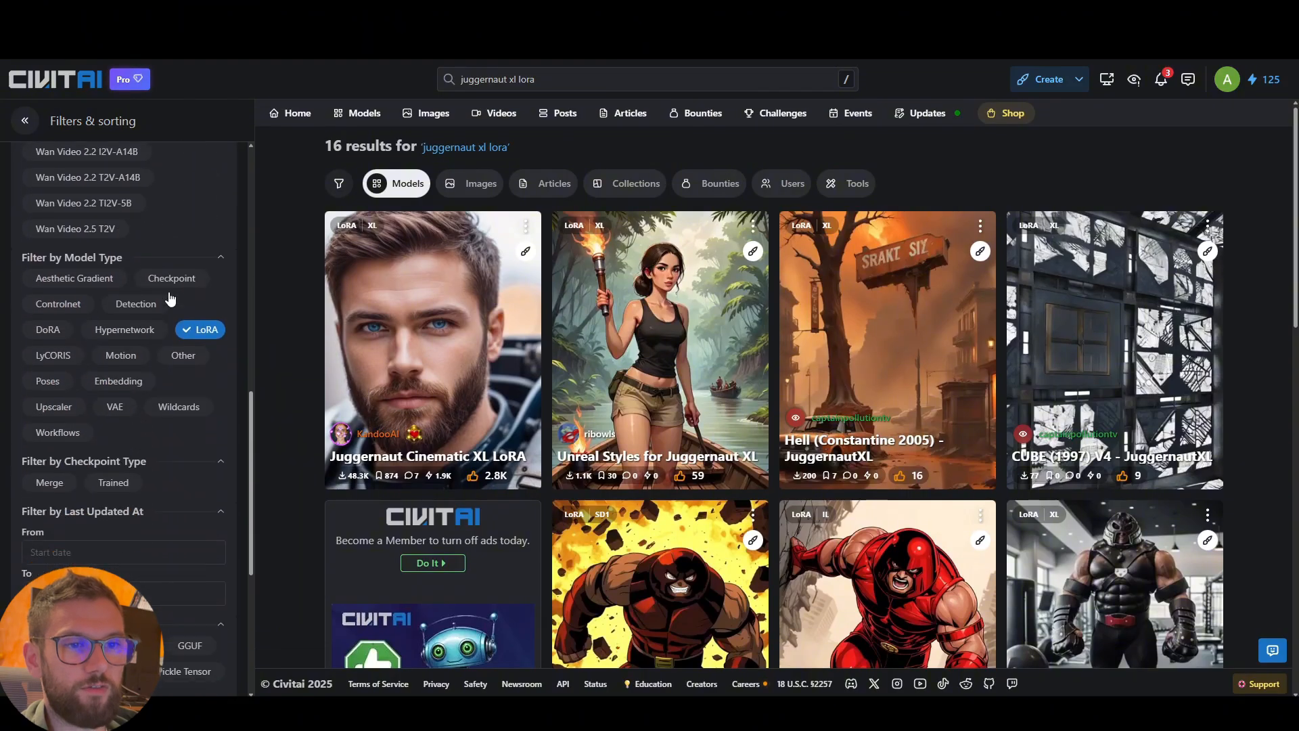
scroll(214, 393, "up", 1)
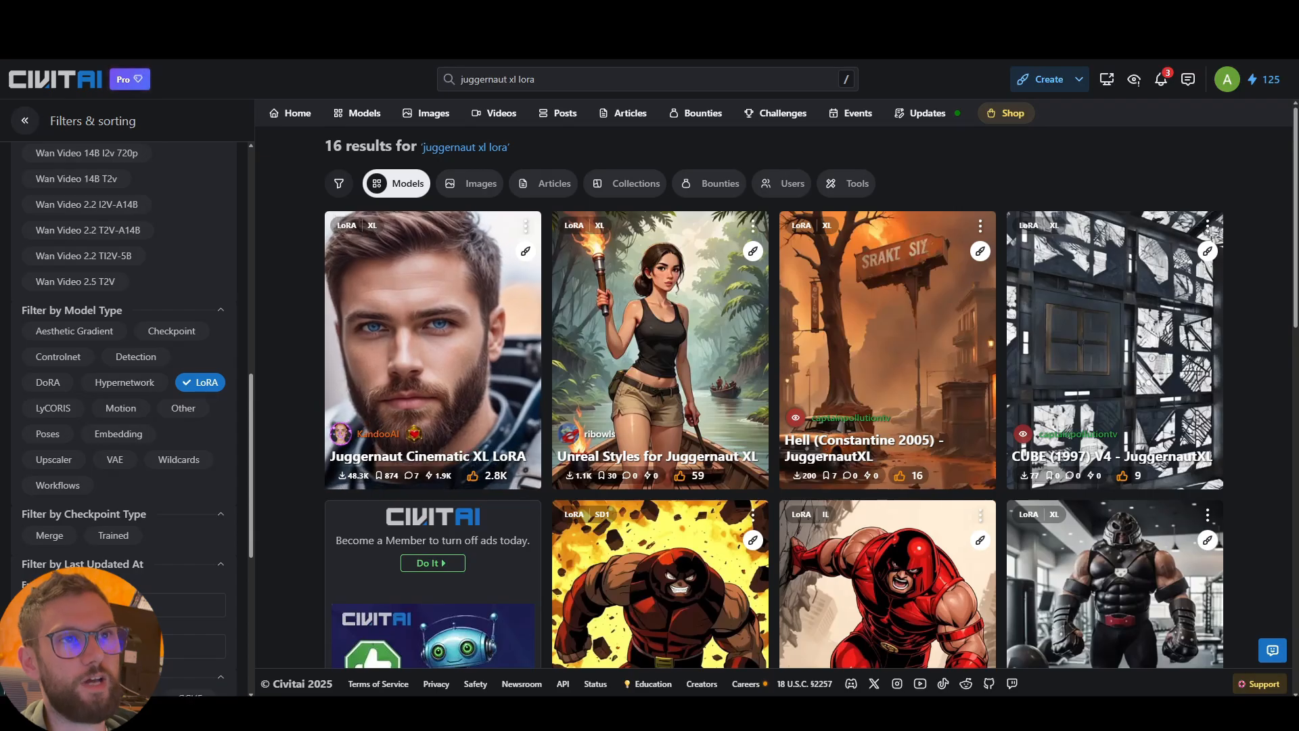
Open the Juggernaut Cinematic XL LoRA page and check the model type in its details
left_click(406, 356)
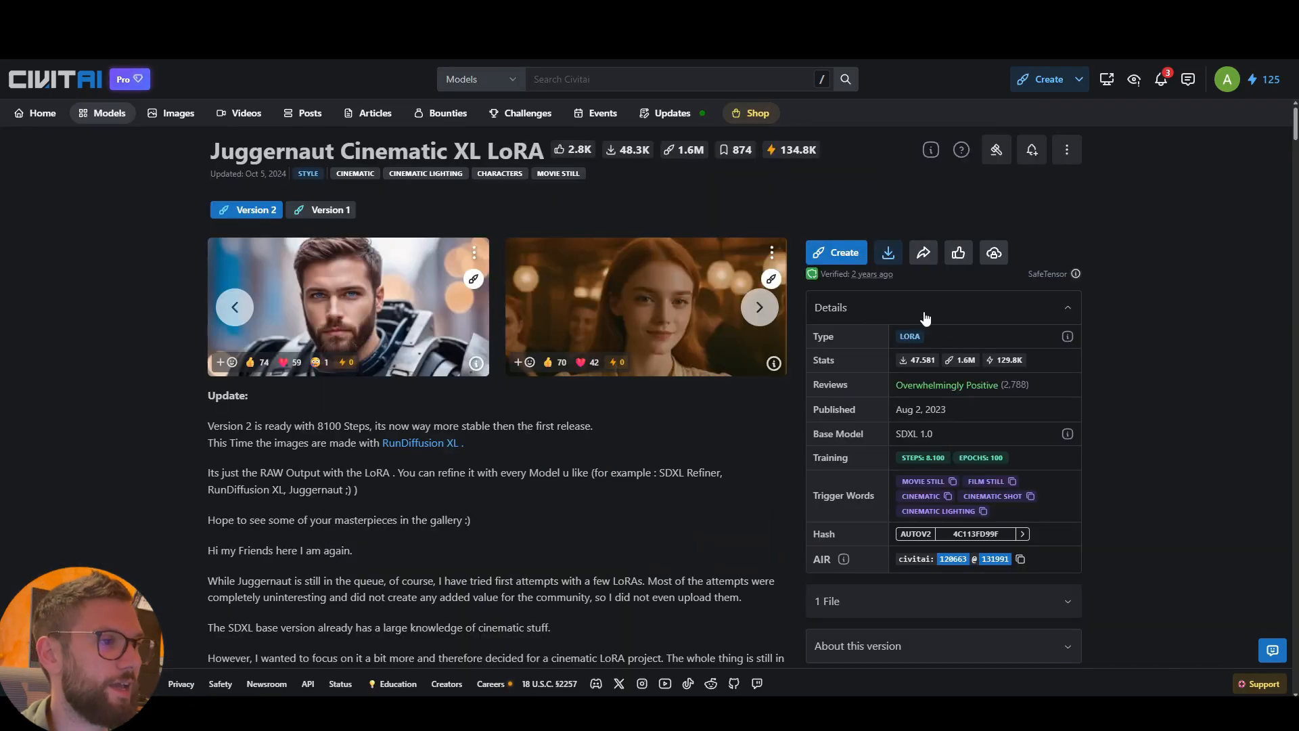
double_click(842, 338)
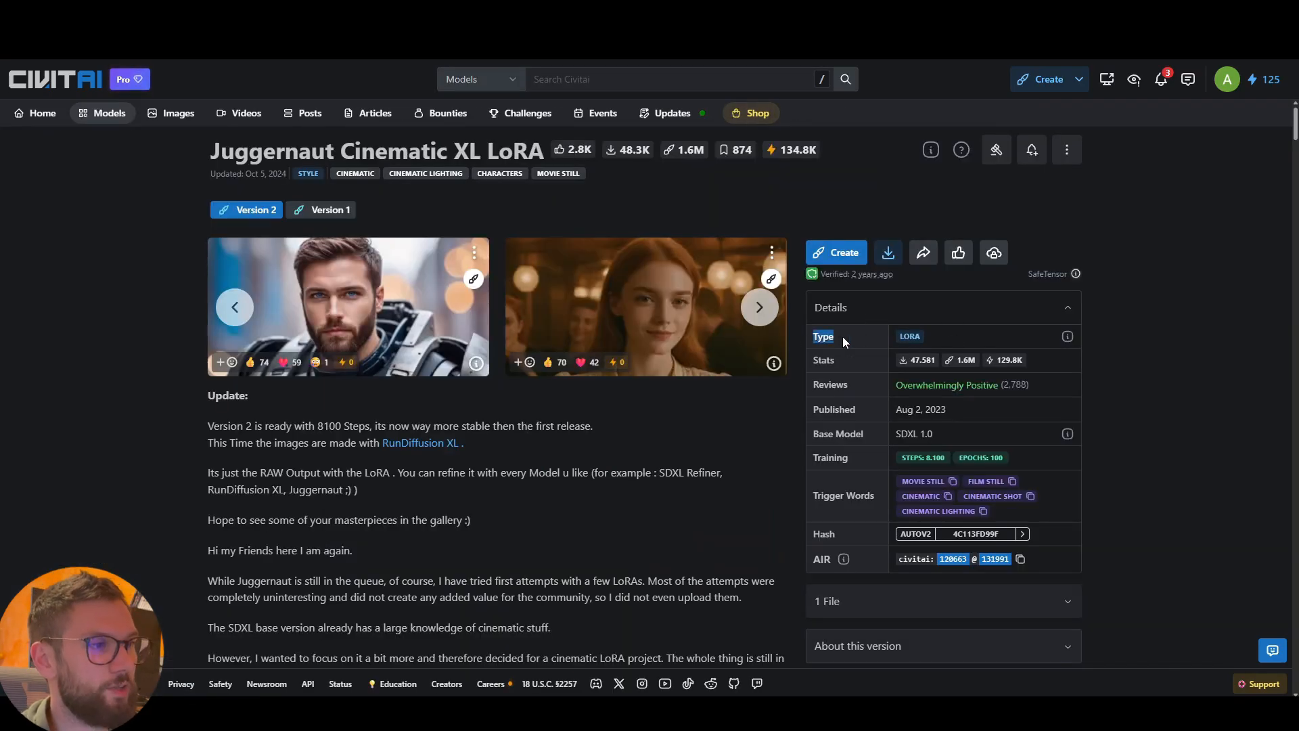
left_click(937, 338)
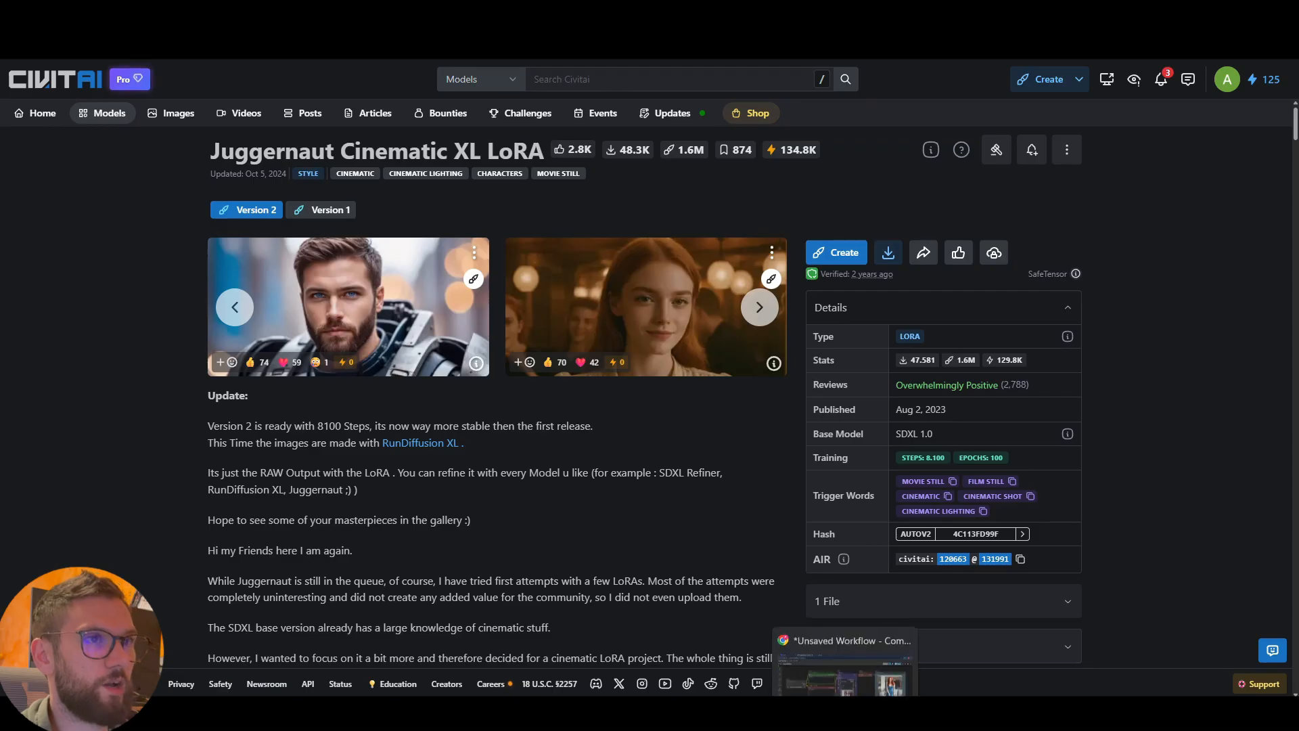
Switch back to ComfyUI and save Civicomfy's default model type for saving as loras
left_click(905, 714)
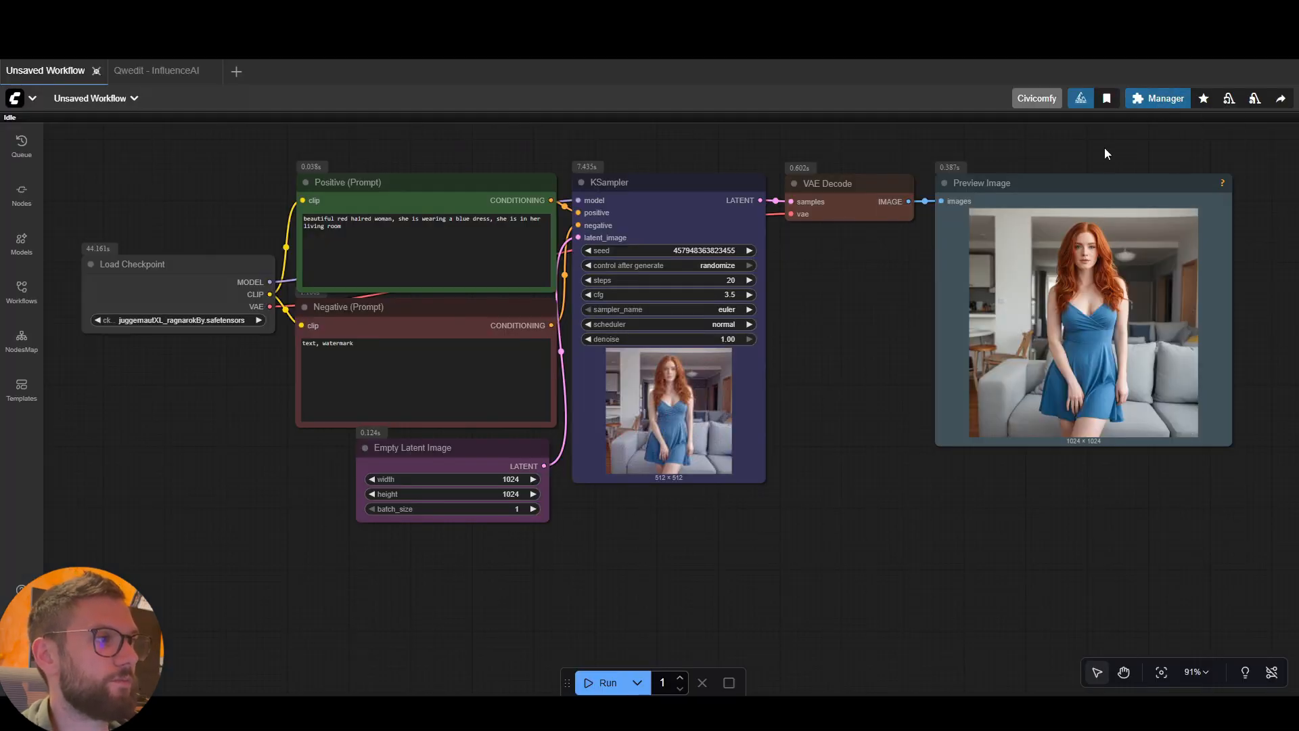
left_click(1036, 99)
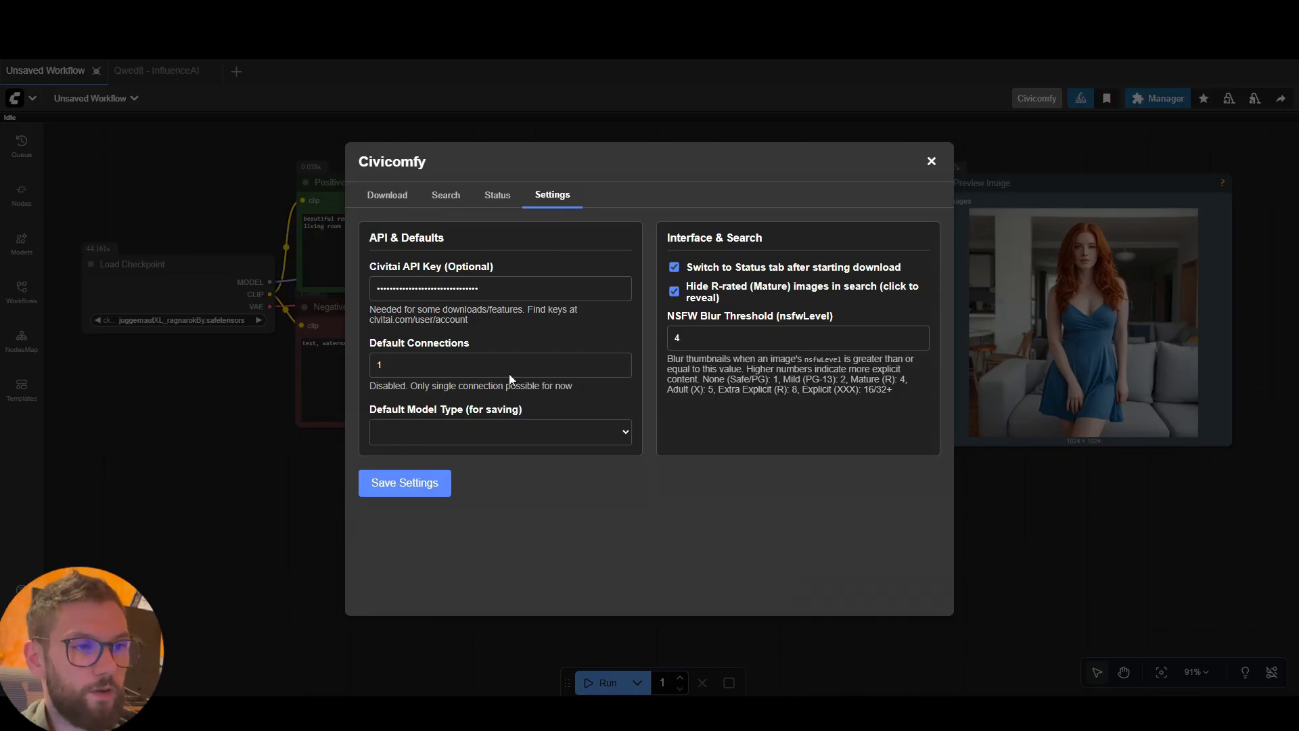
left_click(610, 432)
scroll(472, 233, "down", 2)
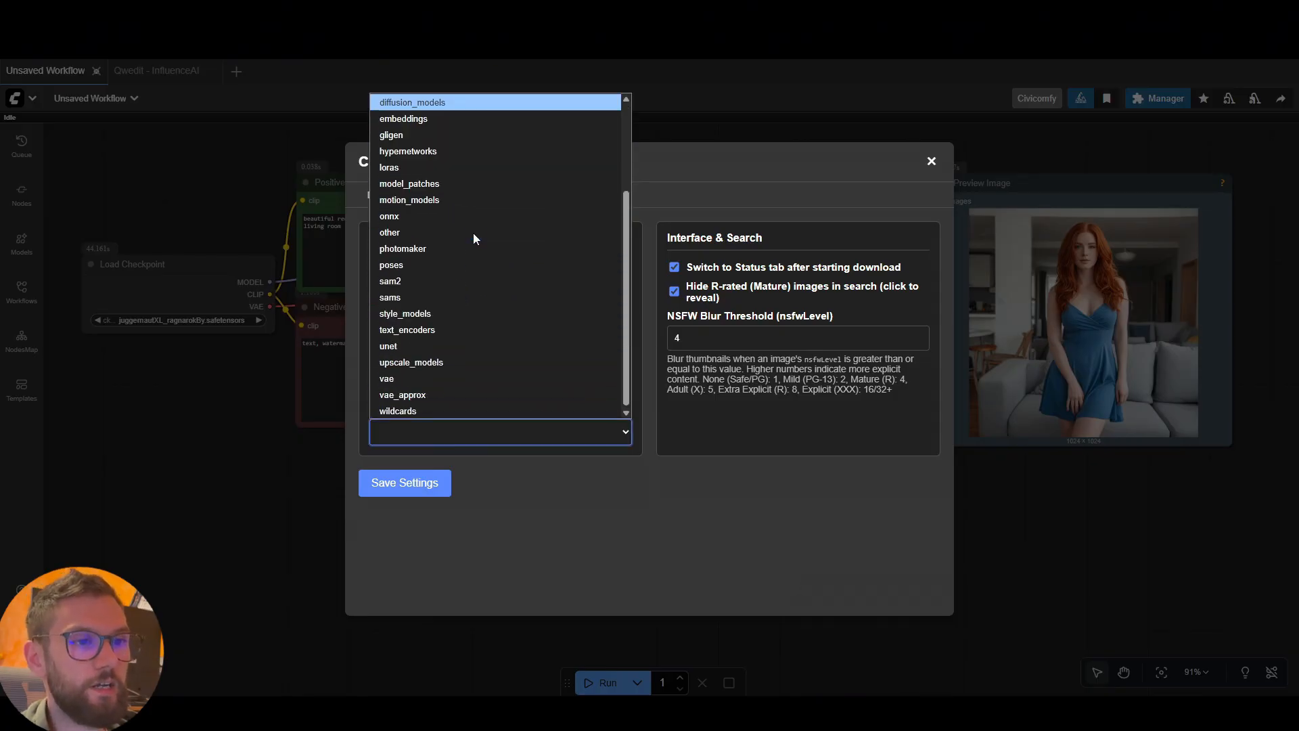
left_click(410, 168)
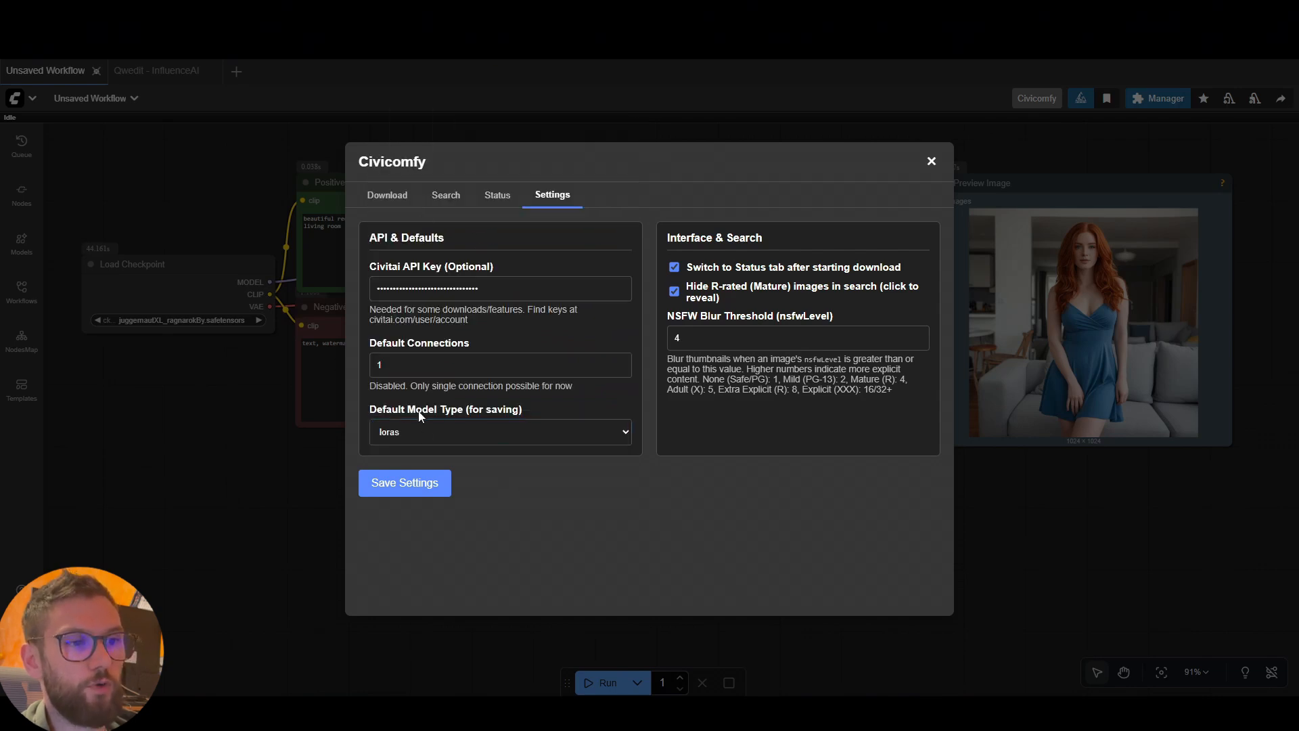
left_click(405, 483)
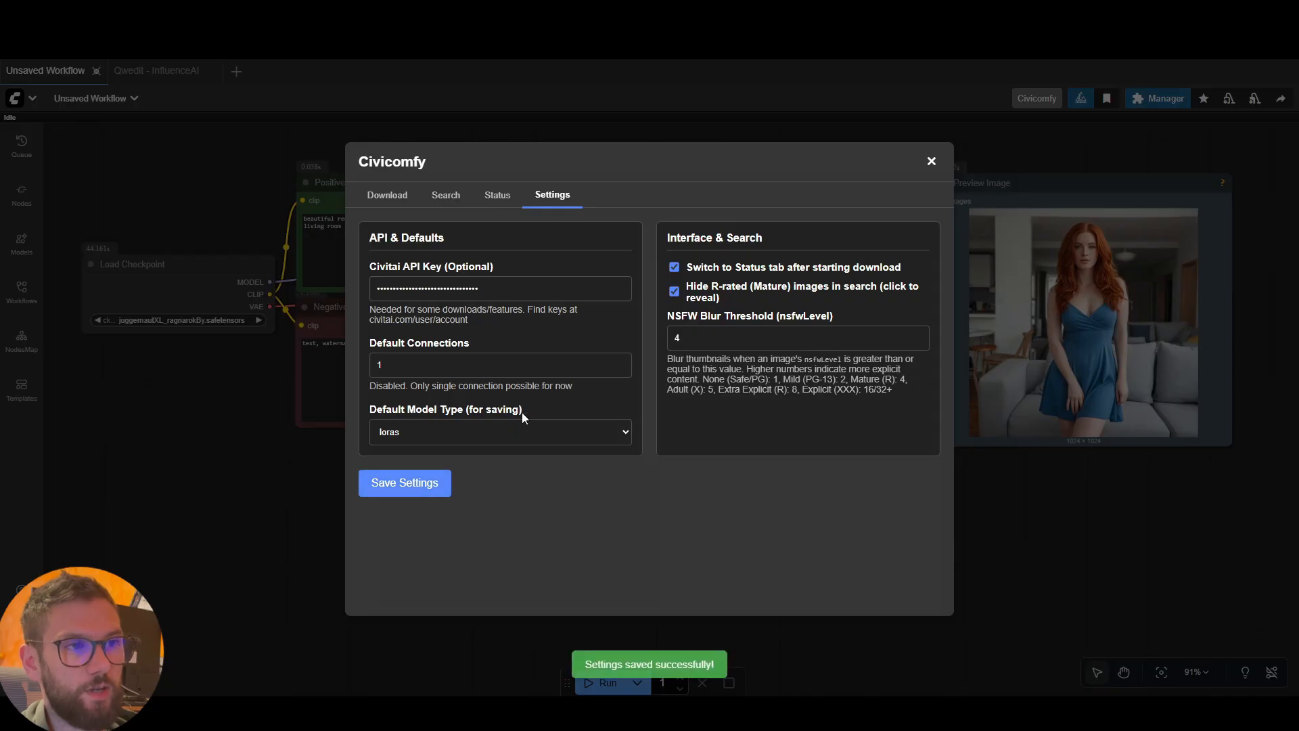
Search Civitai within Civicomfy for "juggernaut xl lora", dismissing the browser's offer to save the password
left_click(445, 195)
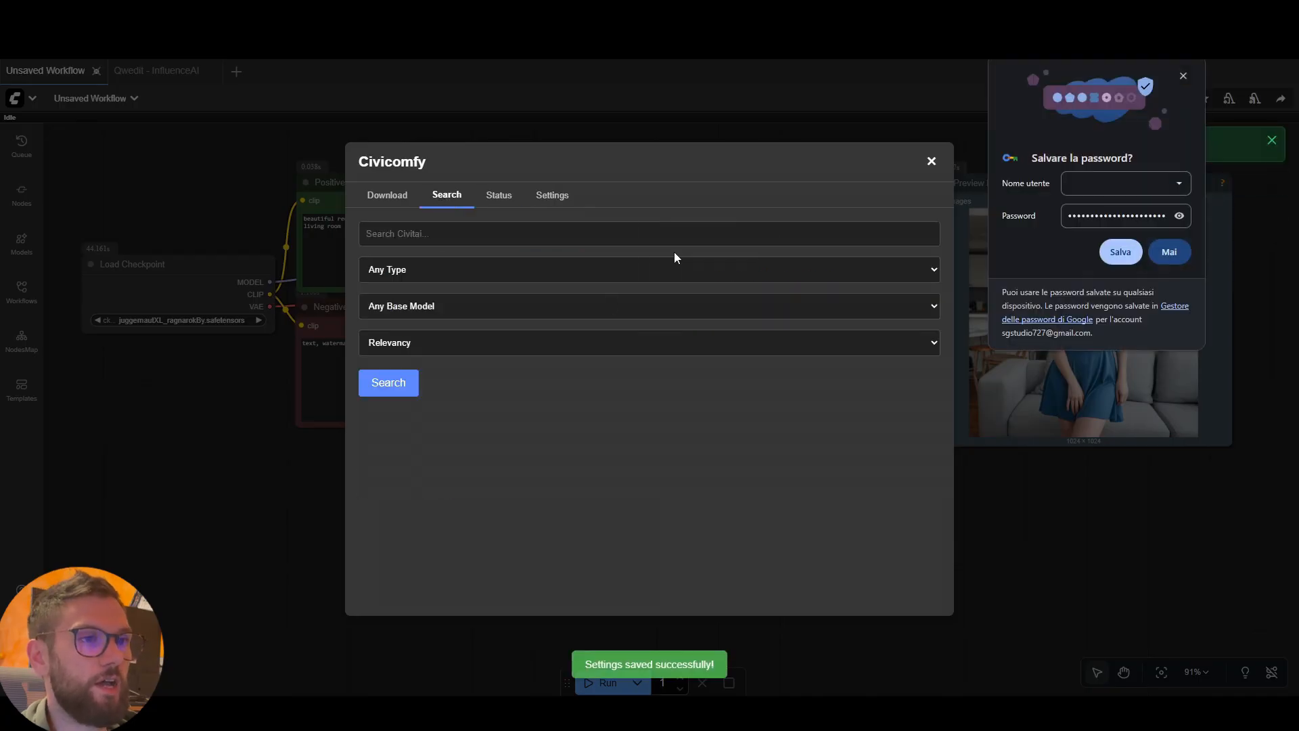
left_click(1185, 75)
left_click(523, 231)
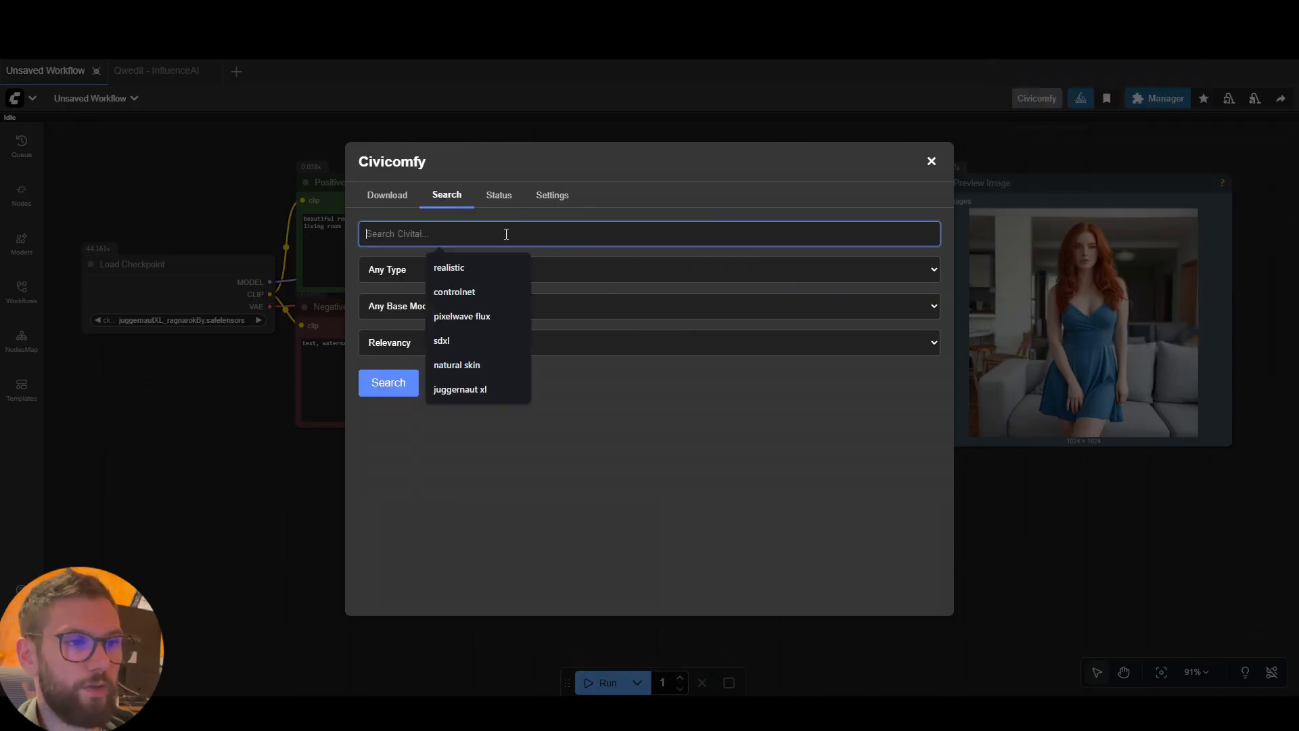
left_click(485, 391)
type("lo")
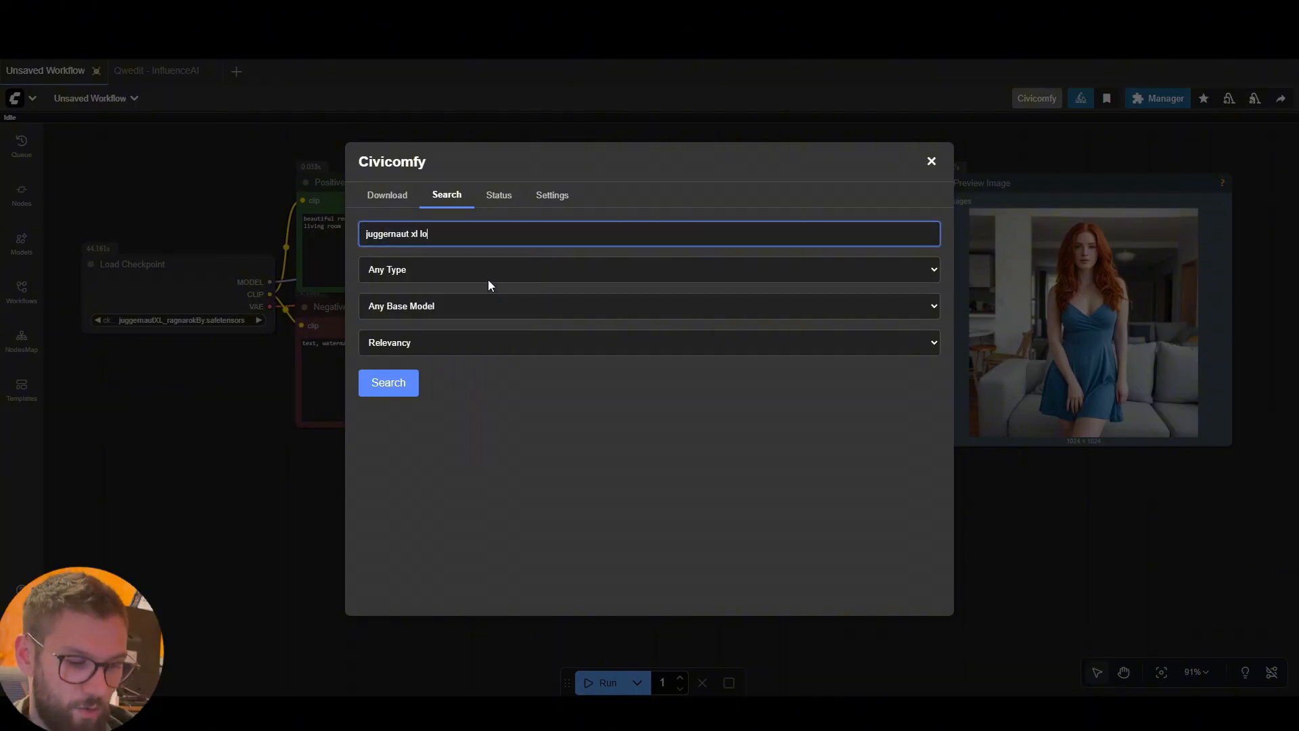
type("ras")
key("BackSpace")
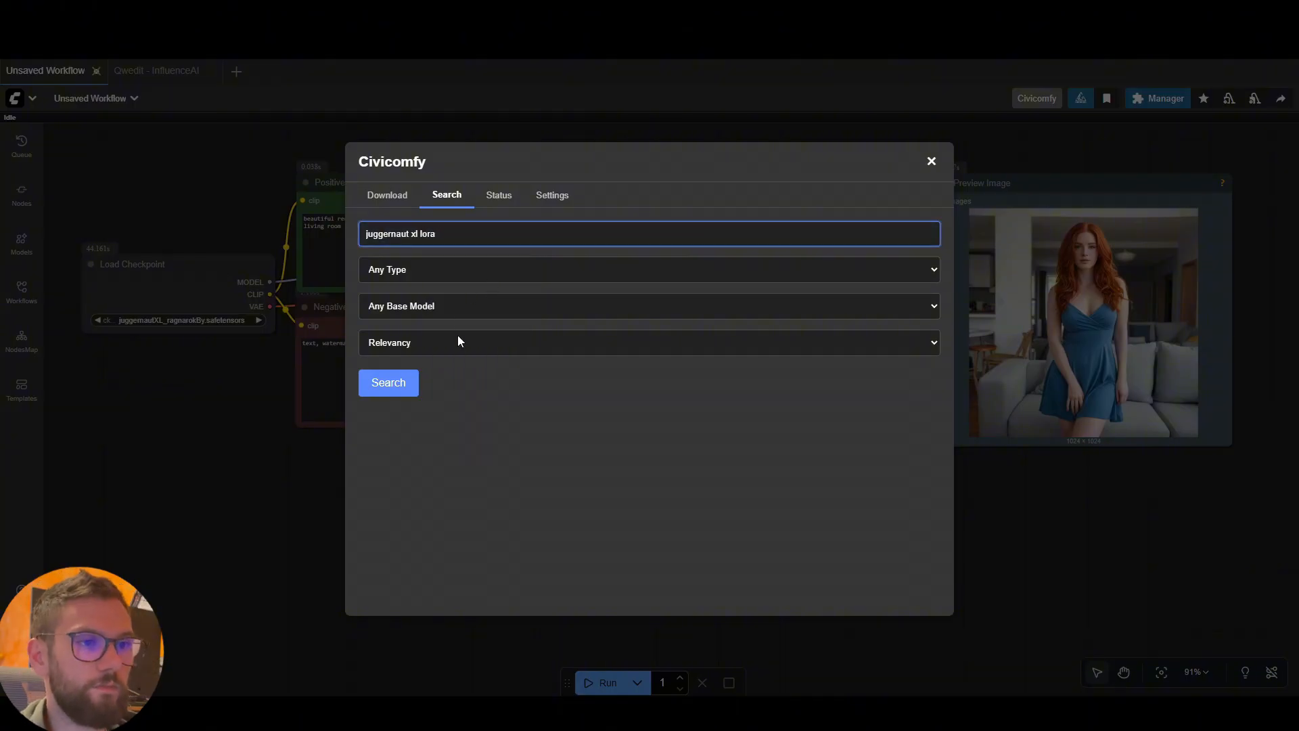
left_click(404, 382)
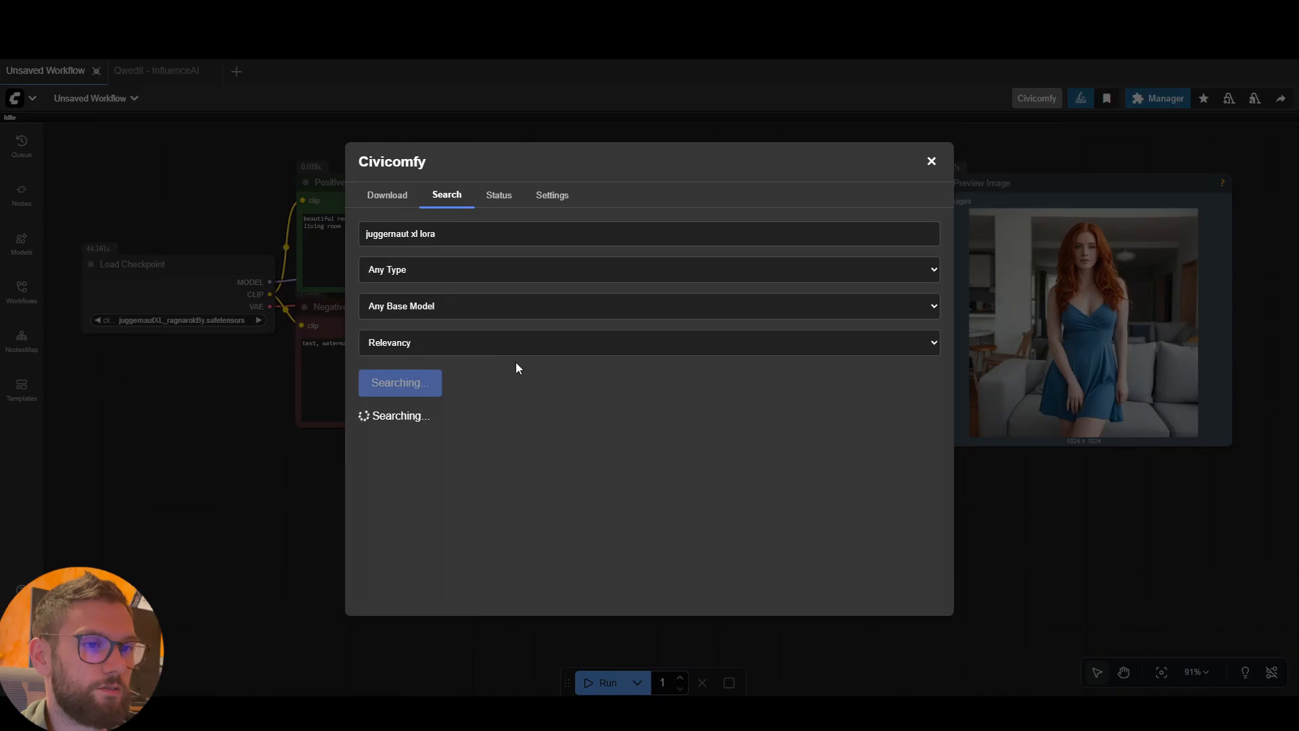
Download Version 2 of Juggernaut Cinematic XL LoRA into the loras root folder, and close Civicomfy once the download finishes
scroll(516, 368, "down", 1)
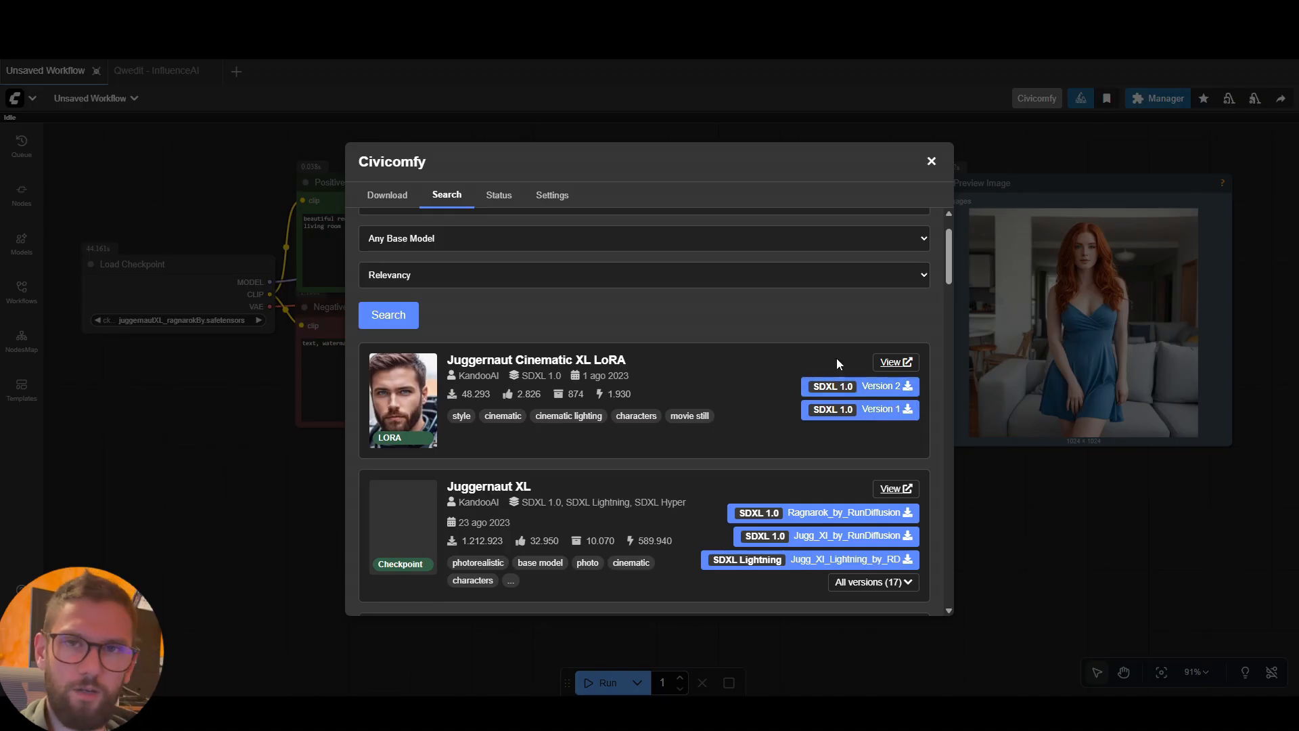
left_click(870, 389)
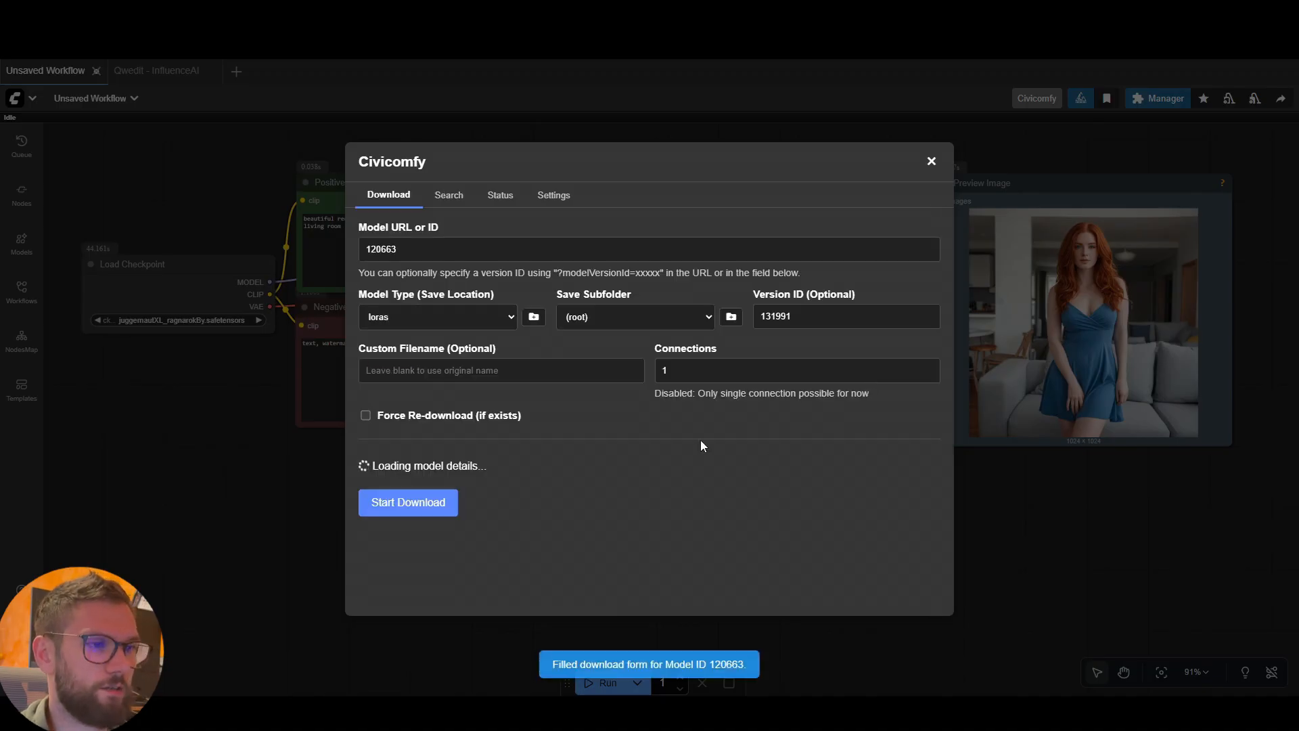
scroll(472, 442, "down", 6)
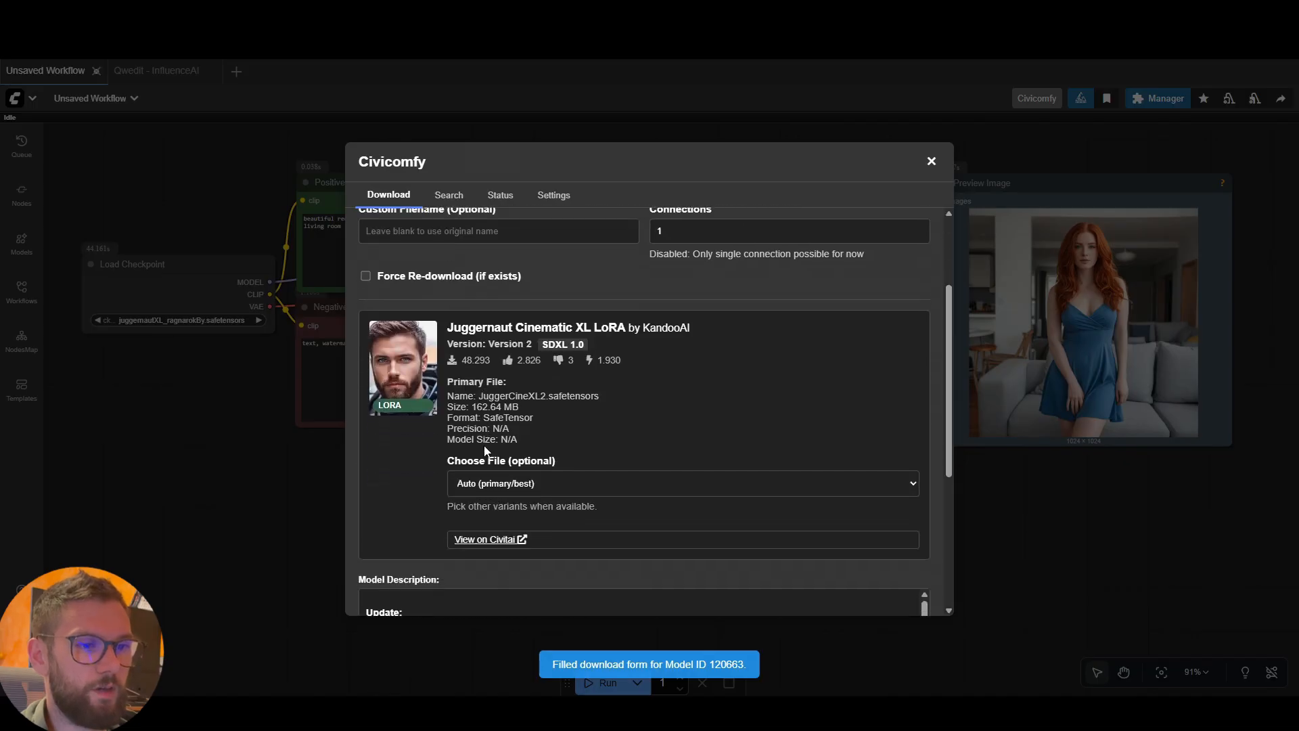
left_click(412, 589)
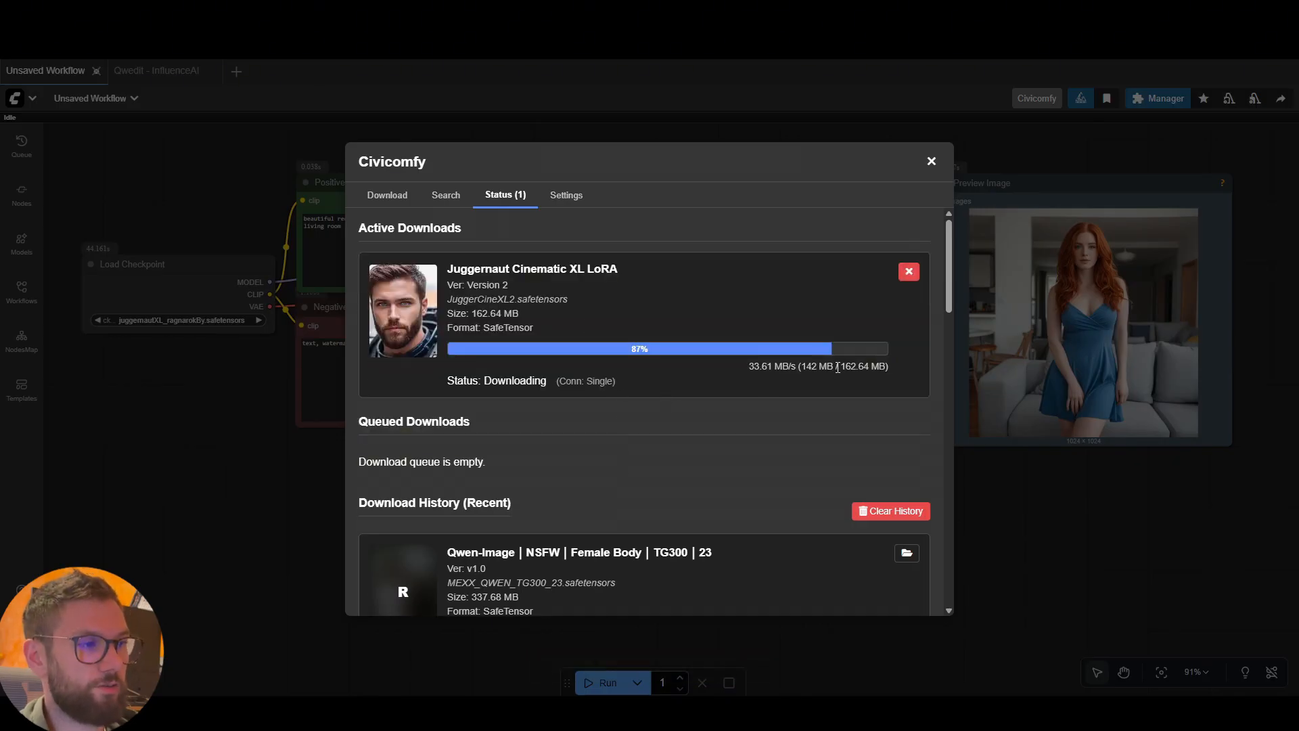
left_click_drag(840, 366, 885, 366)
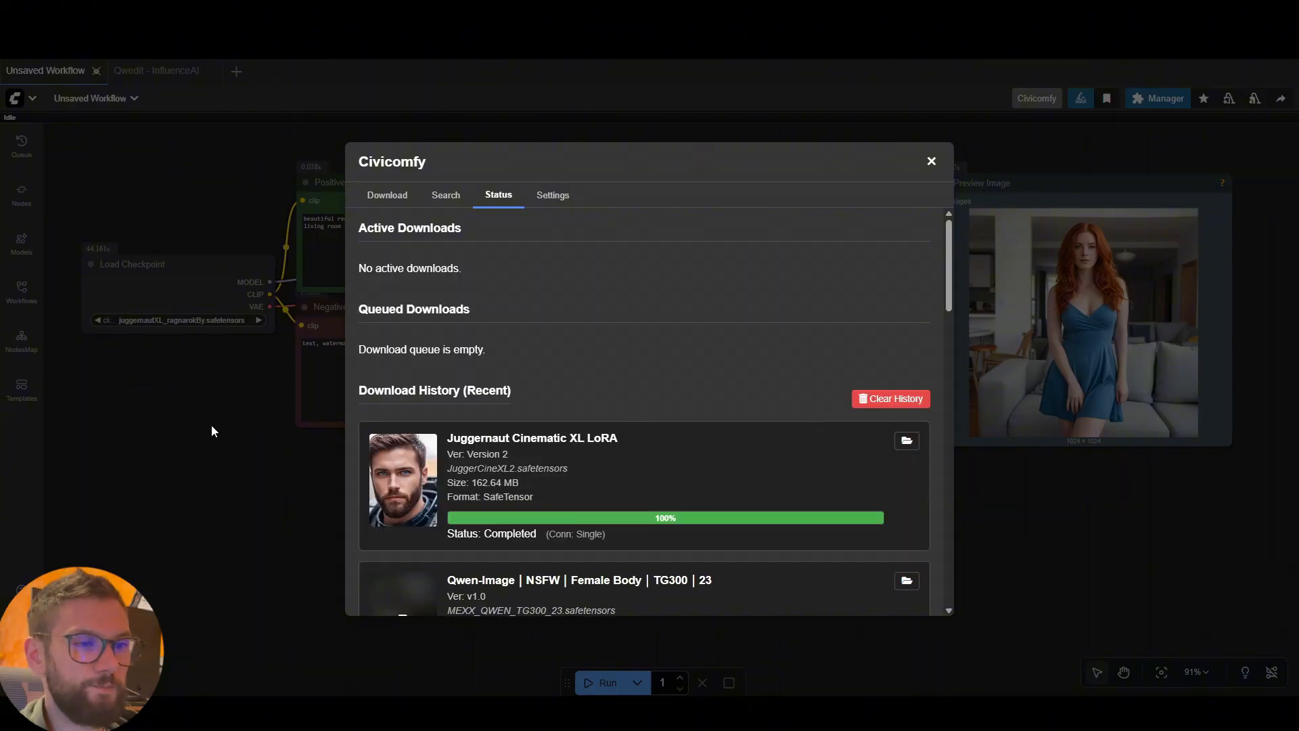
key("Escape")
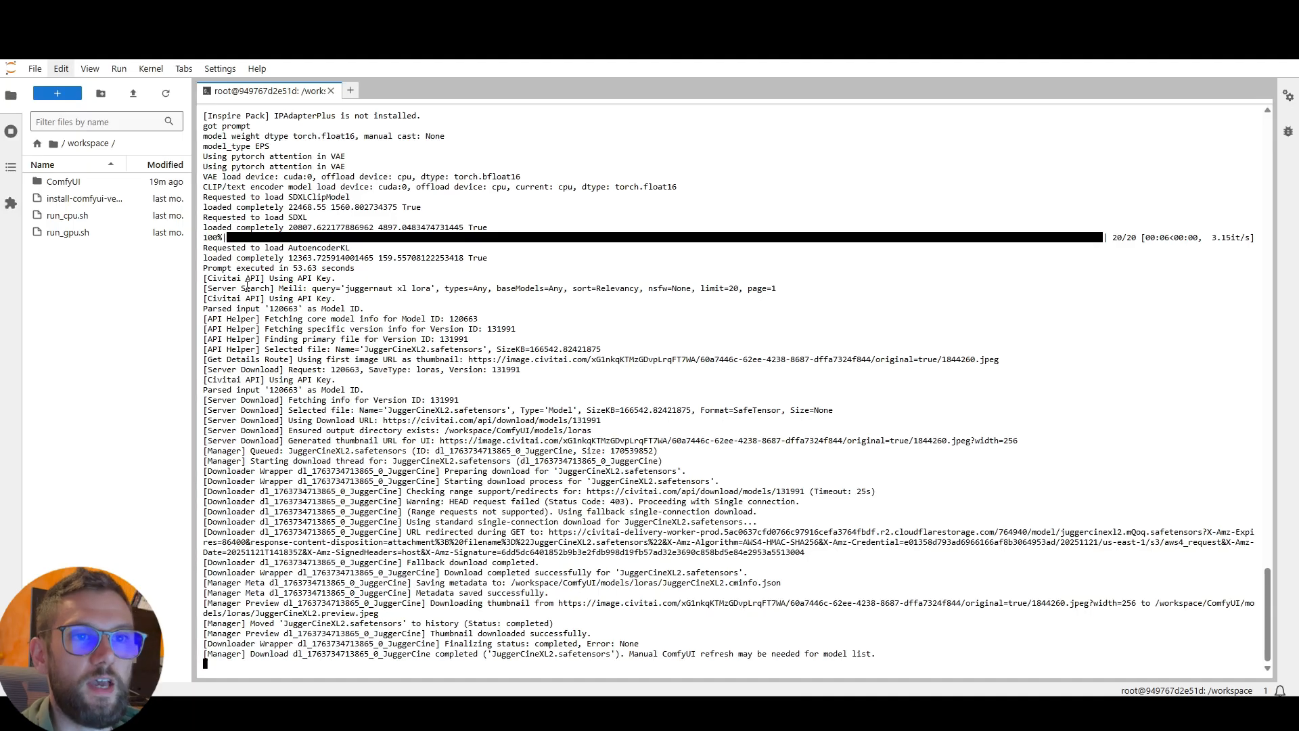
Open the ComfyUI/models/loras folder in the workspace files and upload the Juggernaut1024 LoRA file from the computer into it
left_click(74, 184)
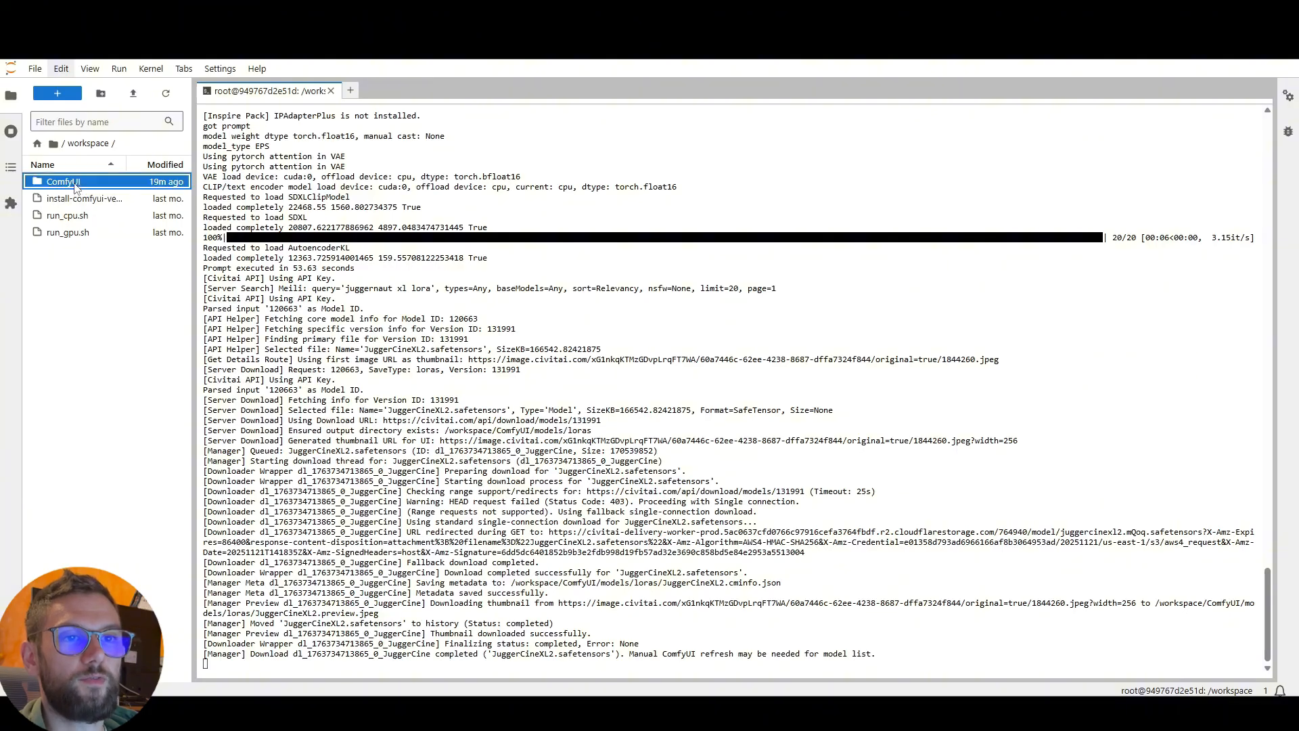
double_click(75, 184)
left_click(60, 387)
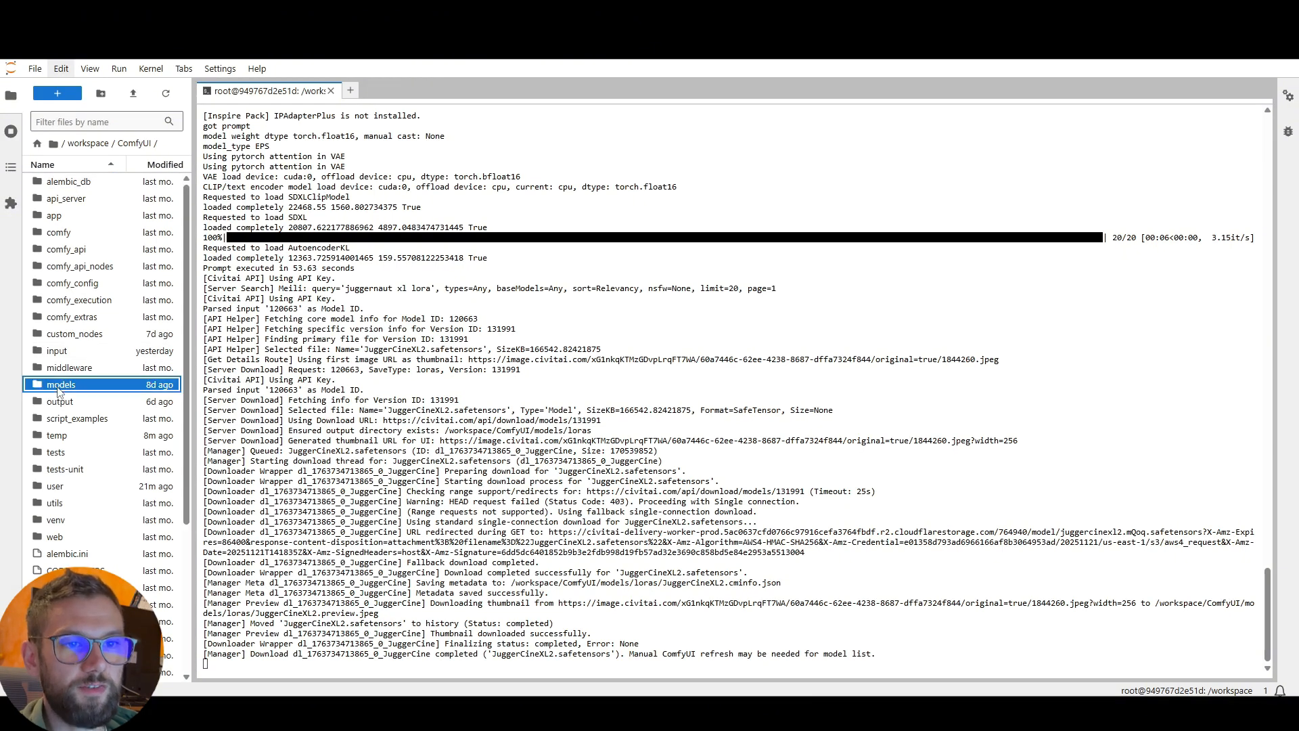
double_click(60, 387)
double_click(61, 369)
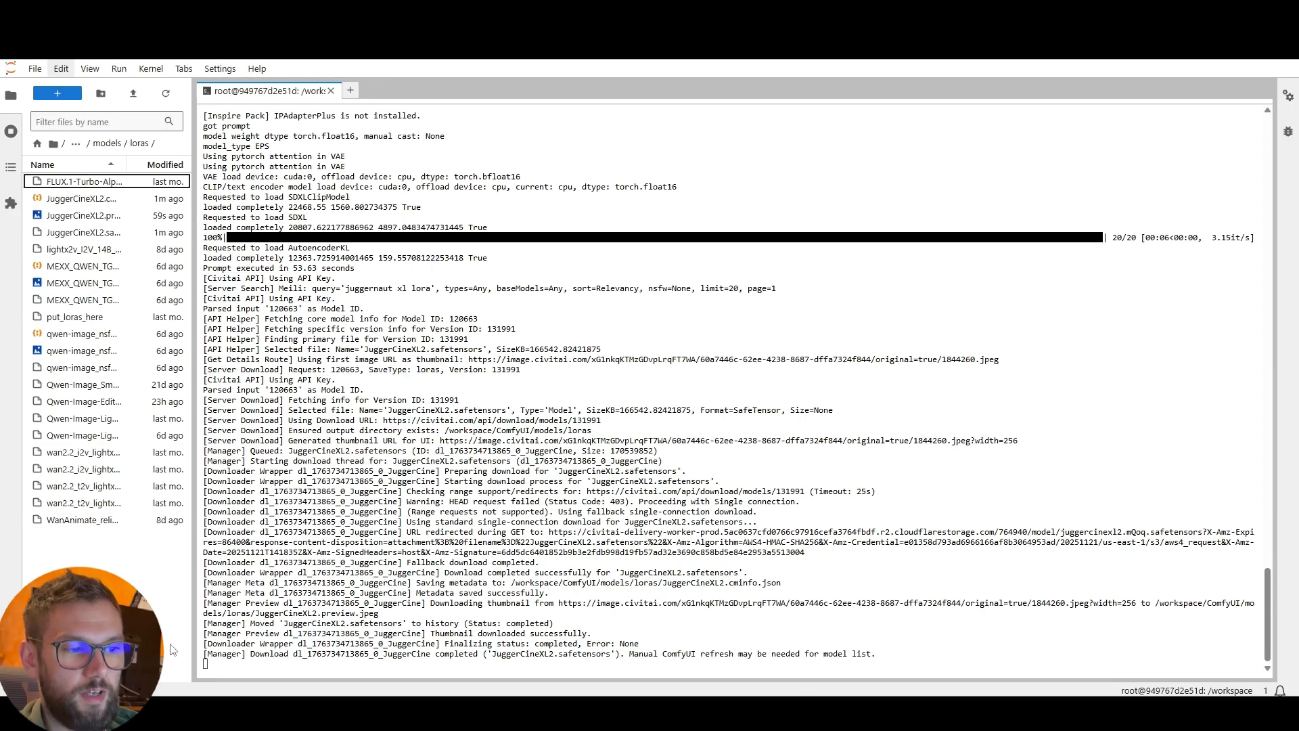
left_click_drag(242, 704, 132, 542)
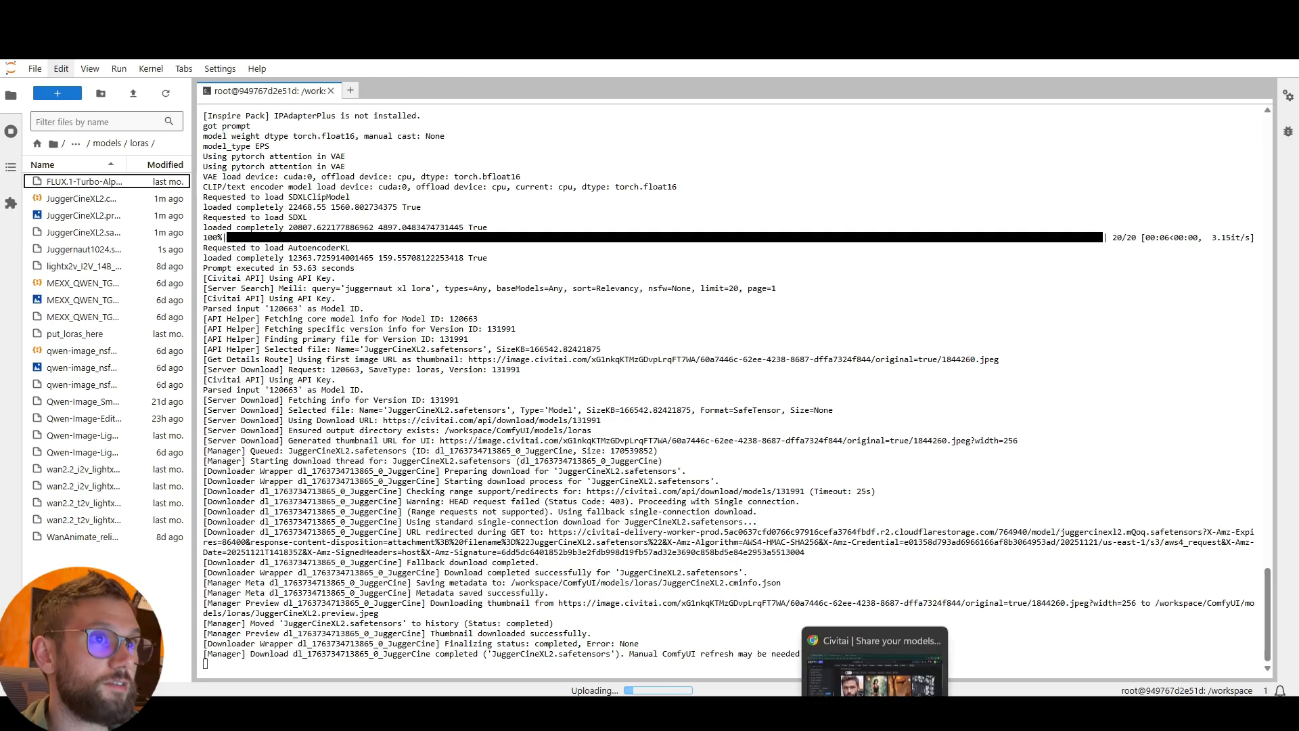
Switch to ComfyUI to check Civicomfy's download history, check the upload progress in JupyterLab, and return to ComfyUI
left_click(339, 12)
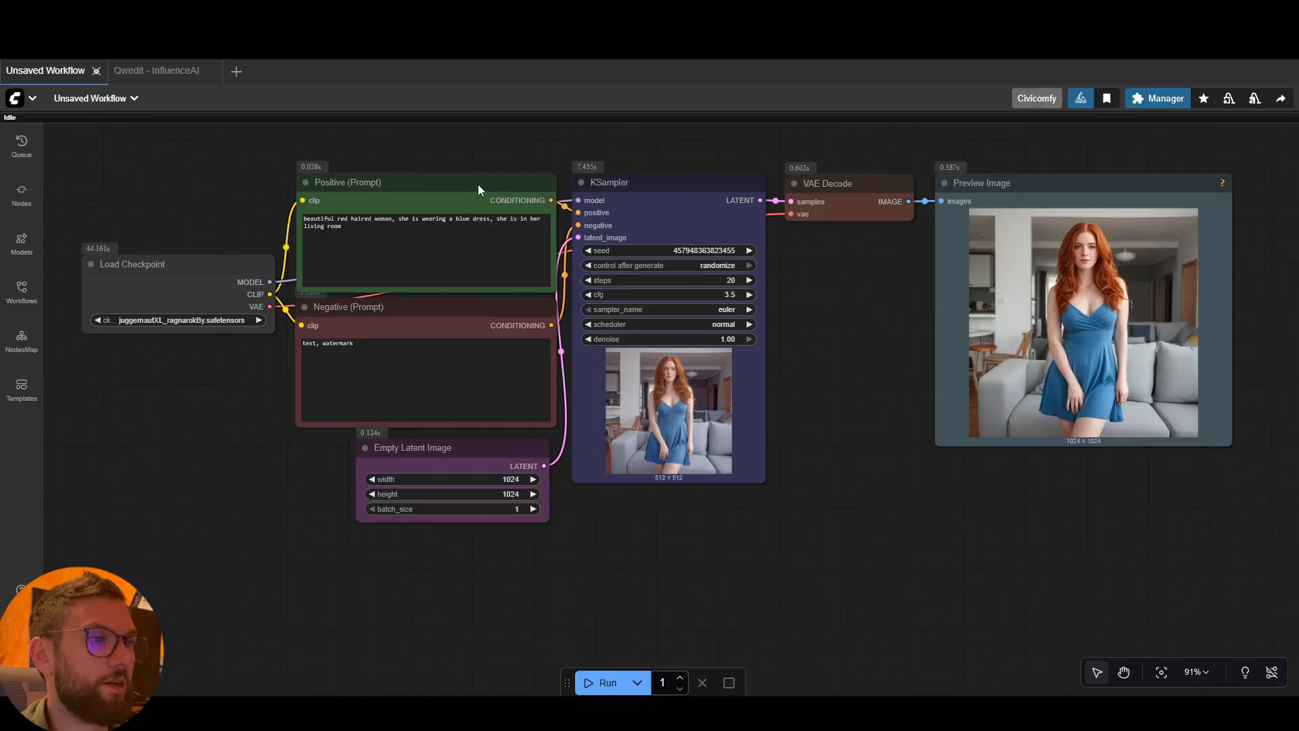
left_click(1038, 100)
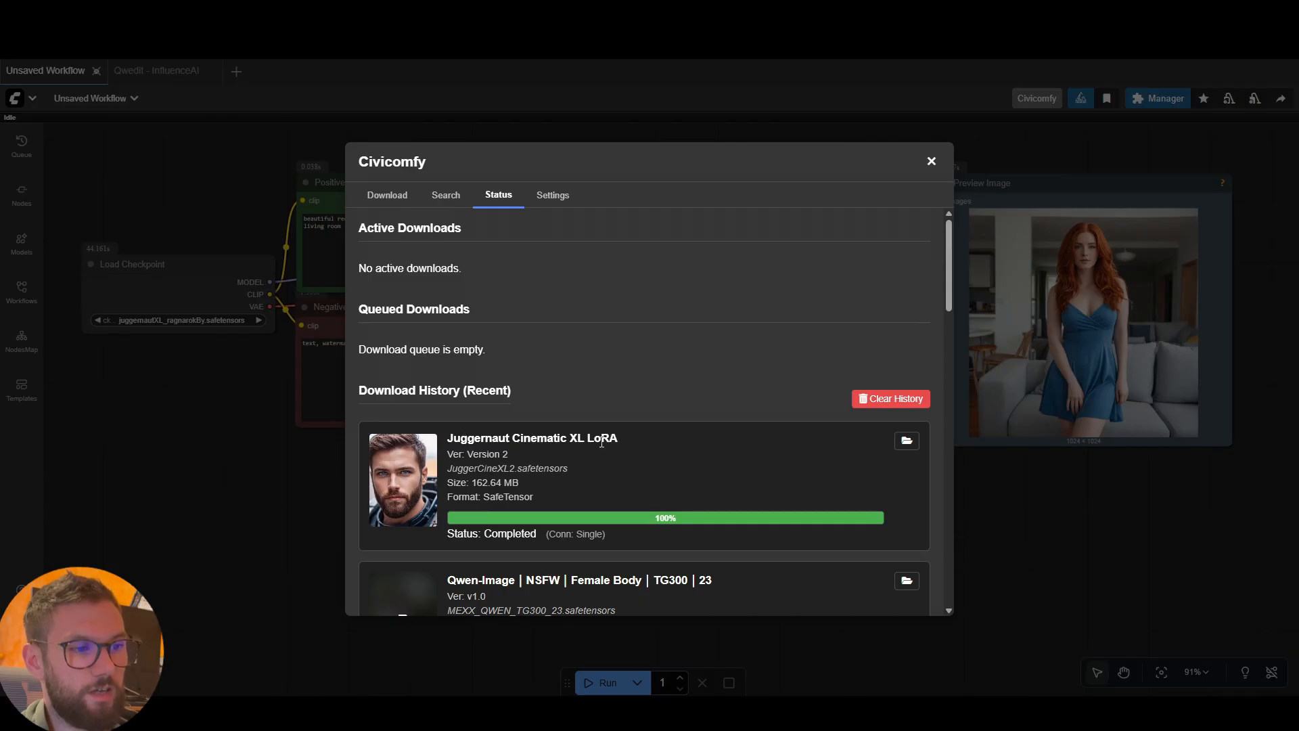
left_click(136, 13)
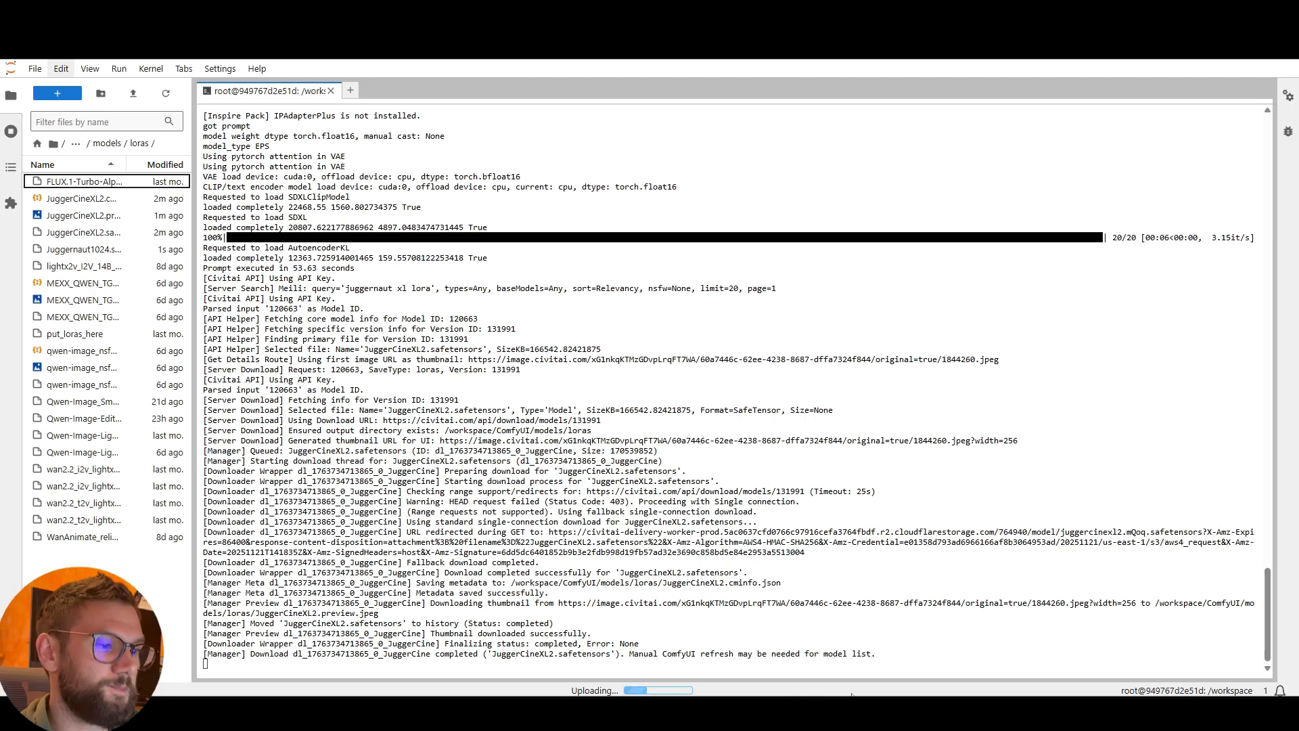
left_click(68, 13)
Examine the text-to-image workflow node by node, from Load Checkpoint through the prompts, Empty Latent Image, KSampler and VAE Decode to the previewed image
mouse_move(823, 347)
left_mouse_down()
mouse_move(824, 363)
mouse_move(810, 360)
left_mouse_up()
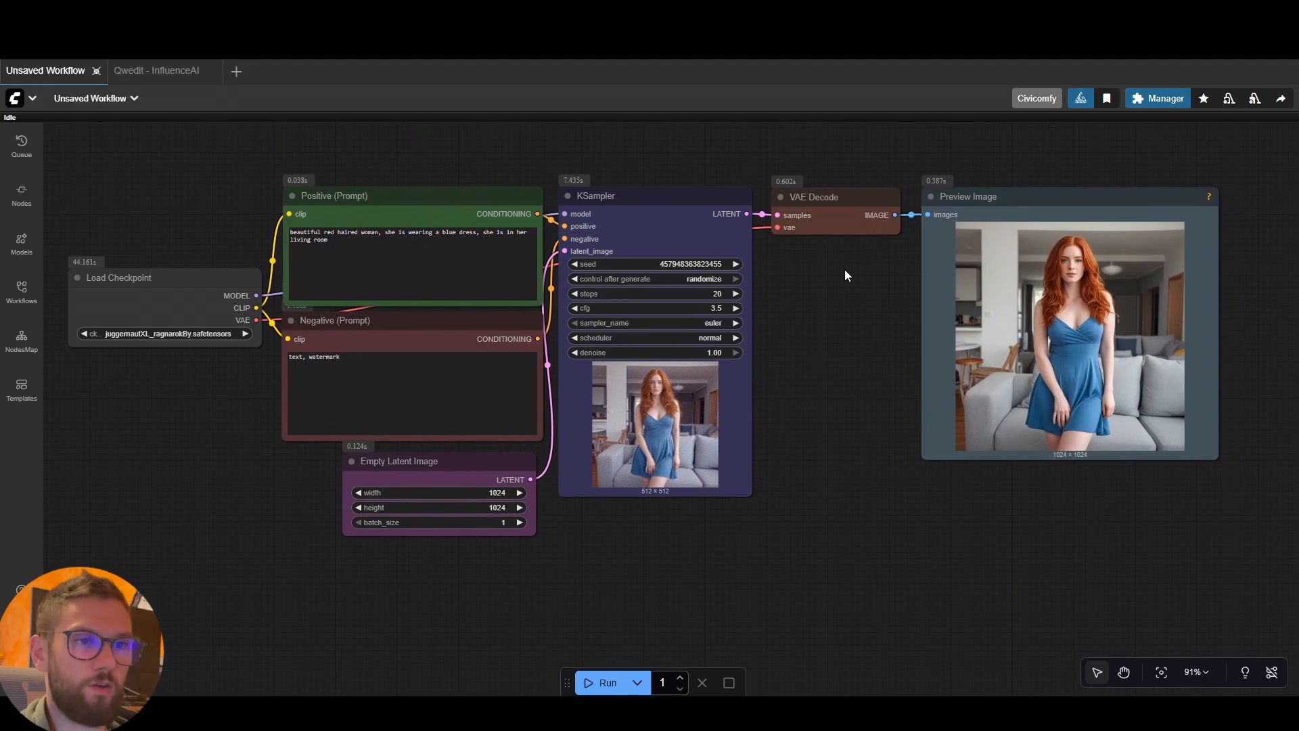
mouse_move(209, 287)
left_mouse_down()
mouse_move(192, 269)
mouse_move(209, 281)
left_mouse_up()
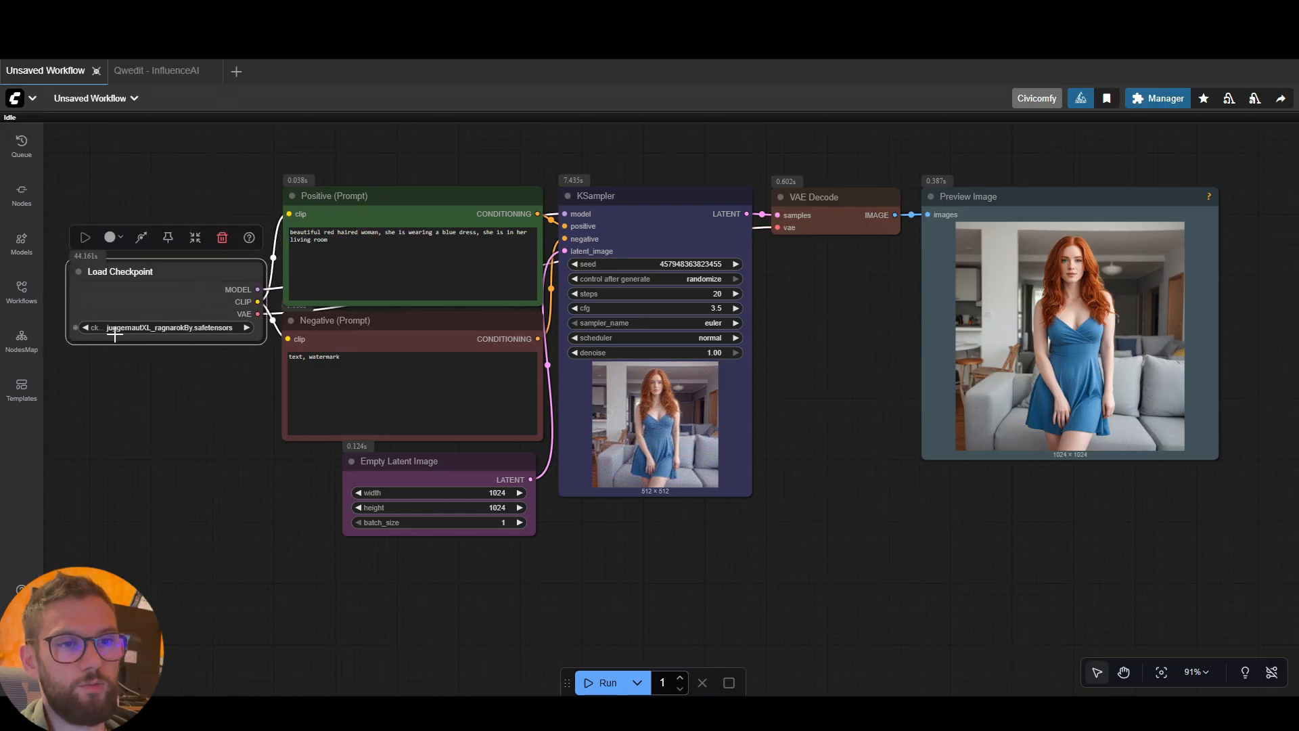
left_click(220, 383)
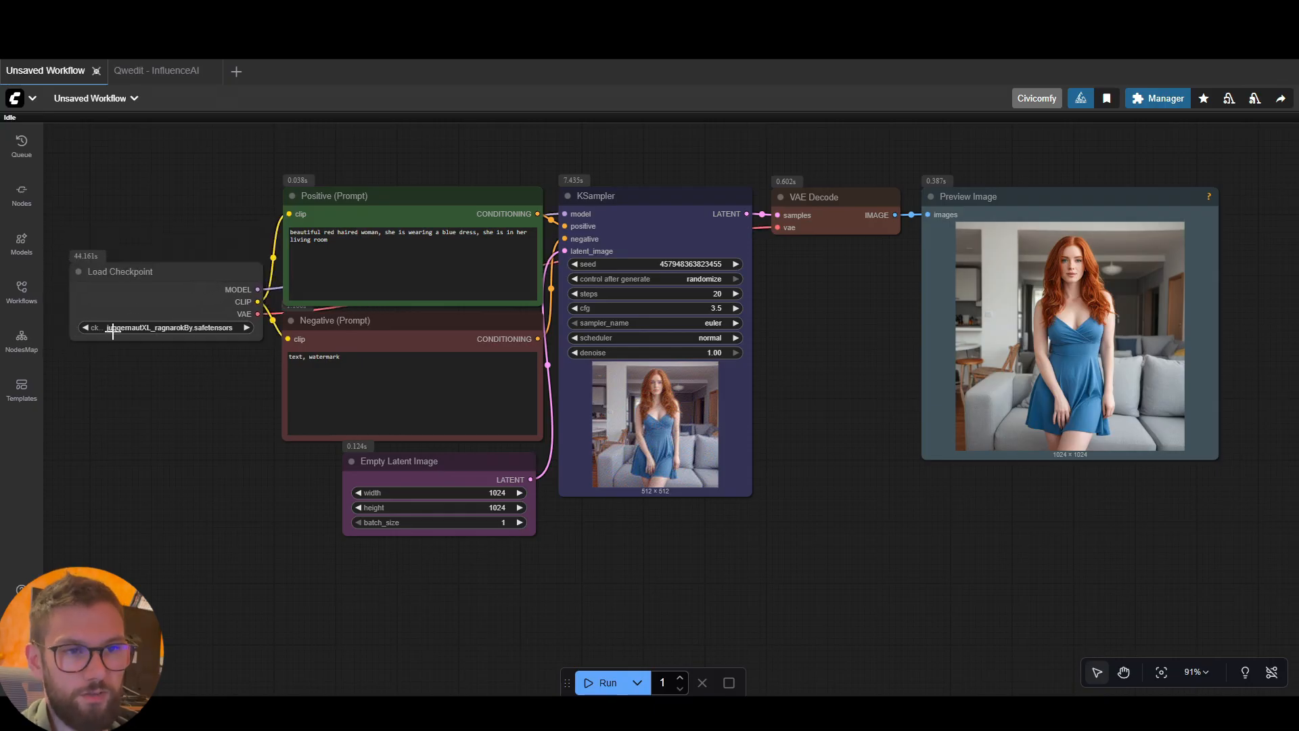
mouse_move(413, 221)
left_mouse_down()
mouse_move(429, 203)
mouse_move(406, 203)
mouse_move(410, 215)
left_mouse_up()
left_click_drag(434, 331, 435, 324)
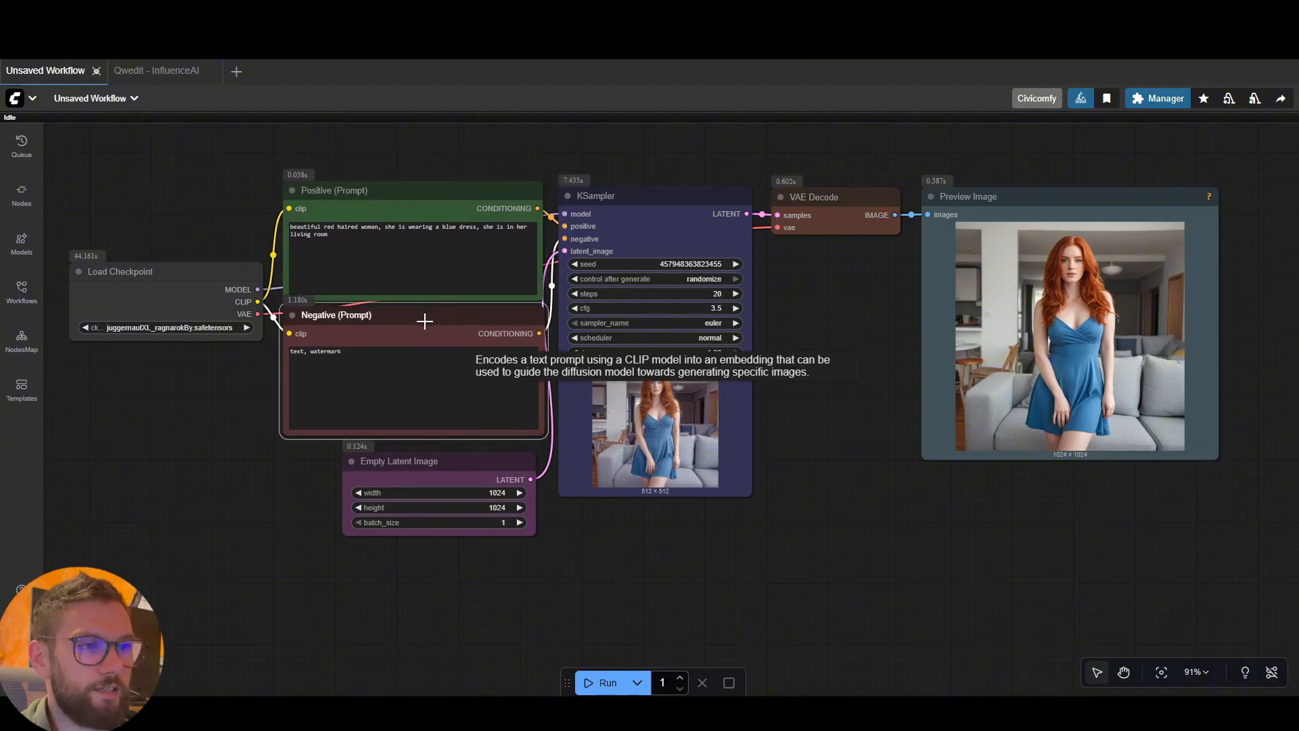
mouse_move(453, 465)
left_mouse_down()
mouse_move(440, 471)
mouse_move(456, 464)
left_mouse_up()
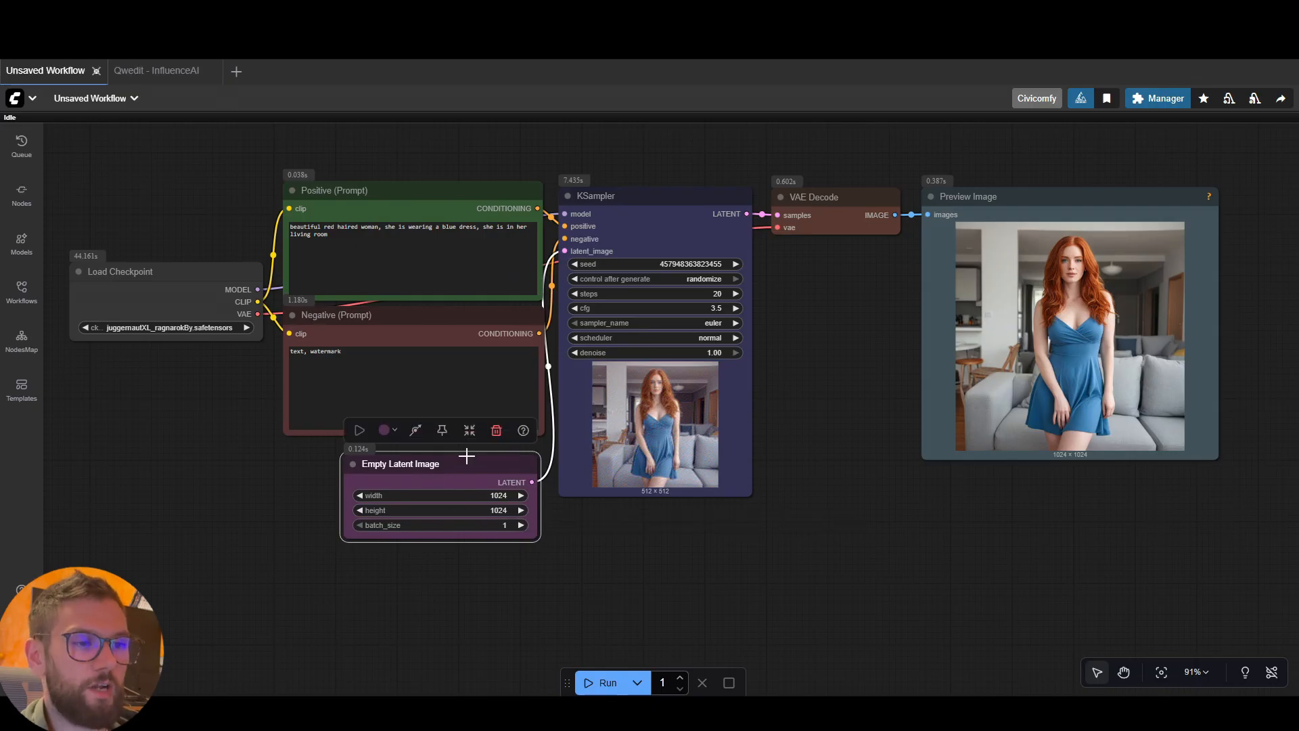
left_click_drag(671, 215, 666, 216)
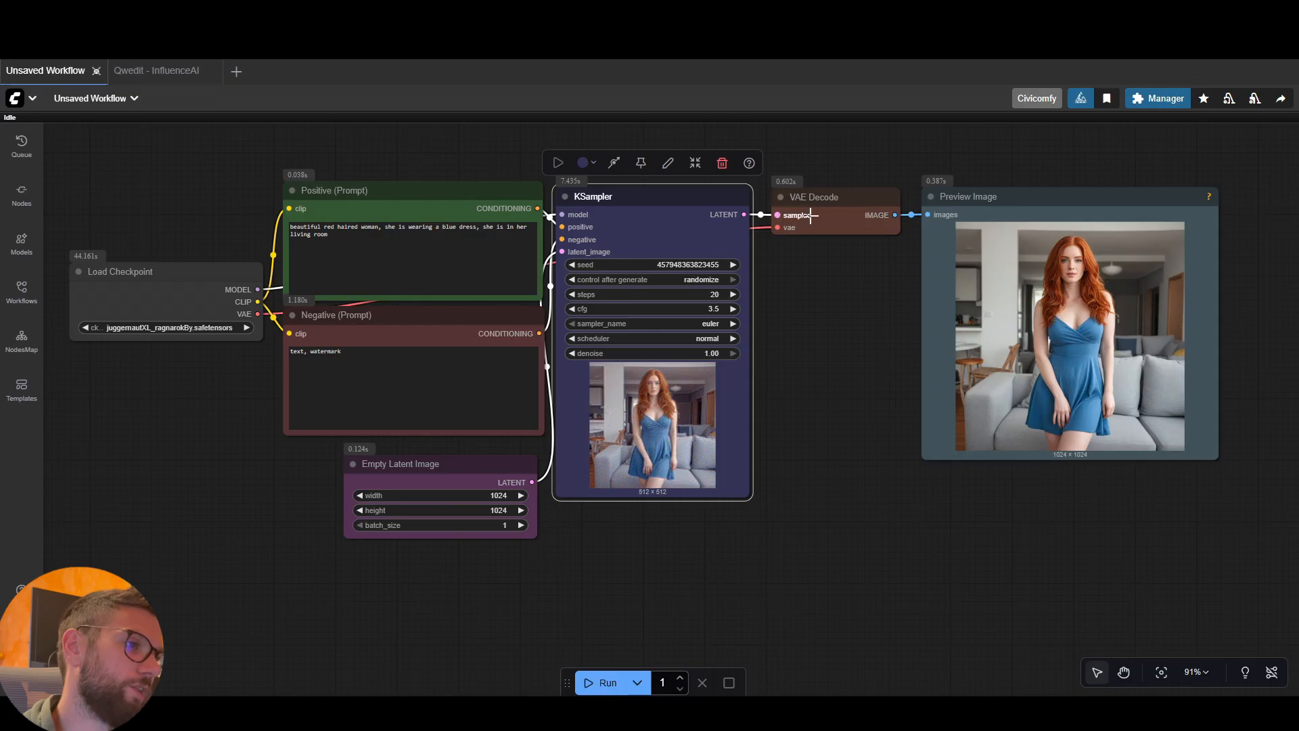
left_click_drag(802, 209, 803, 212)
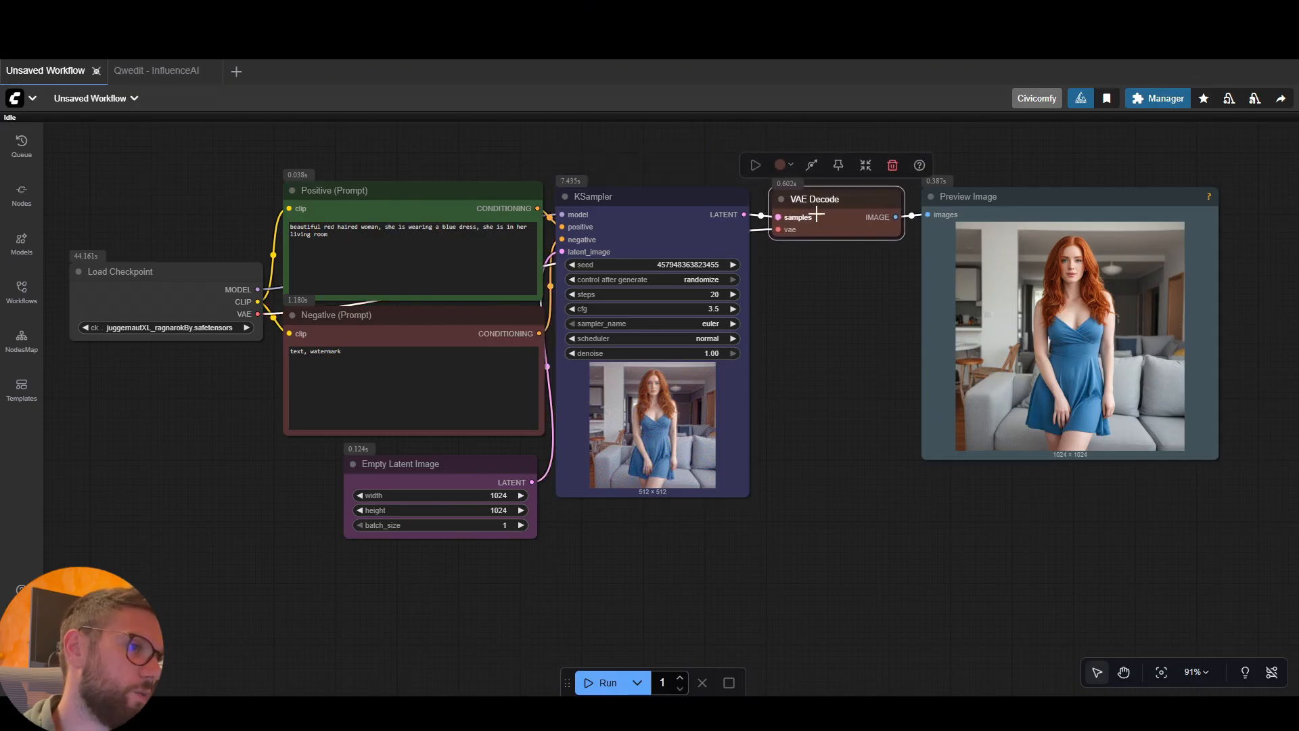
left_click_drag(964, 214, 1003, 215)
left_click(177, 443)
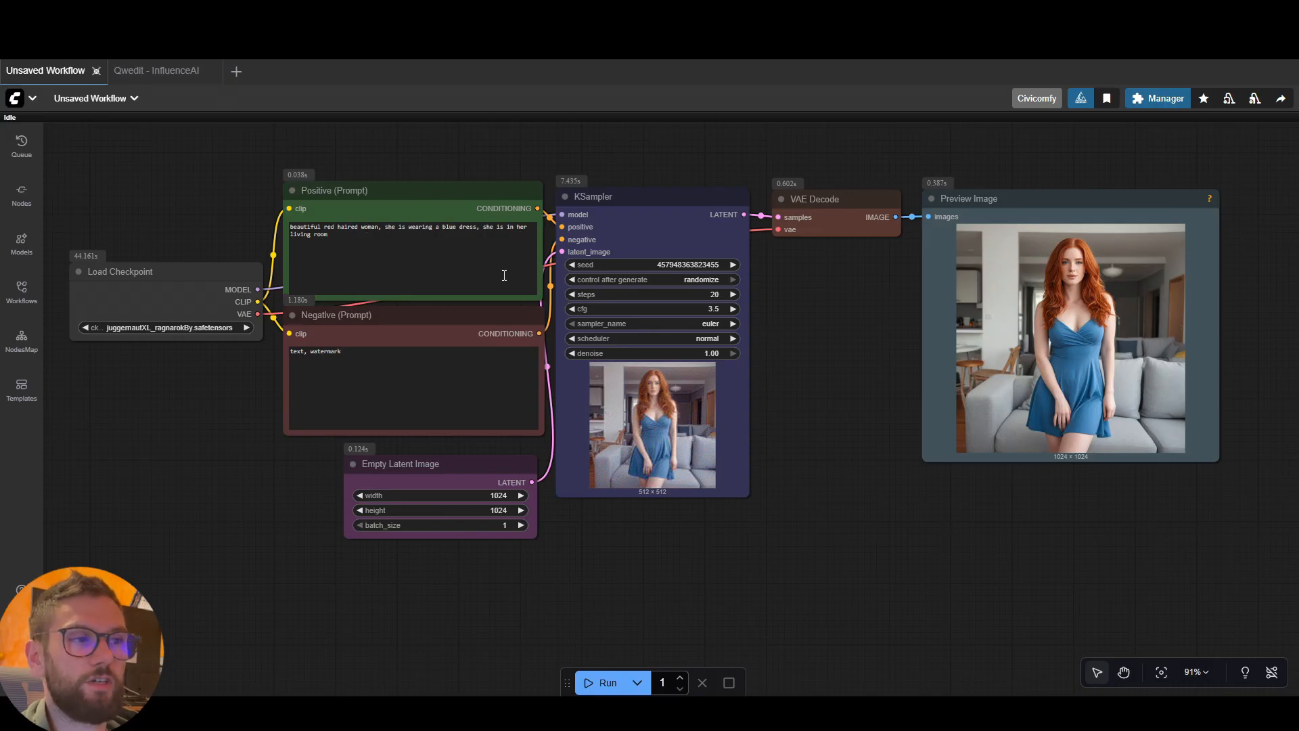
scroll(1044, 370, "up", 3)
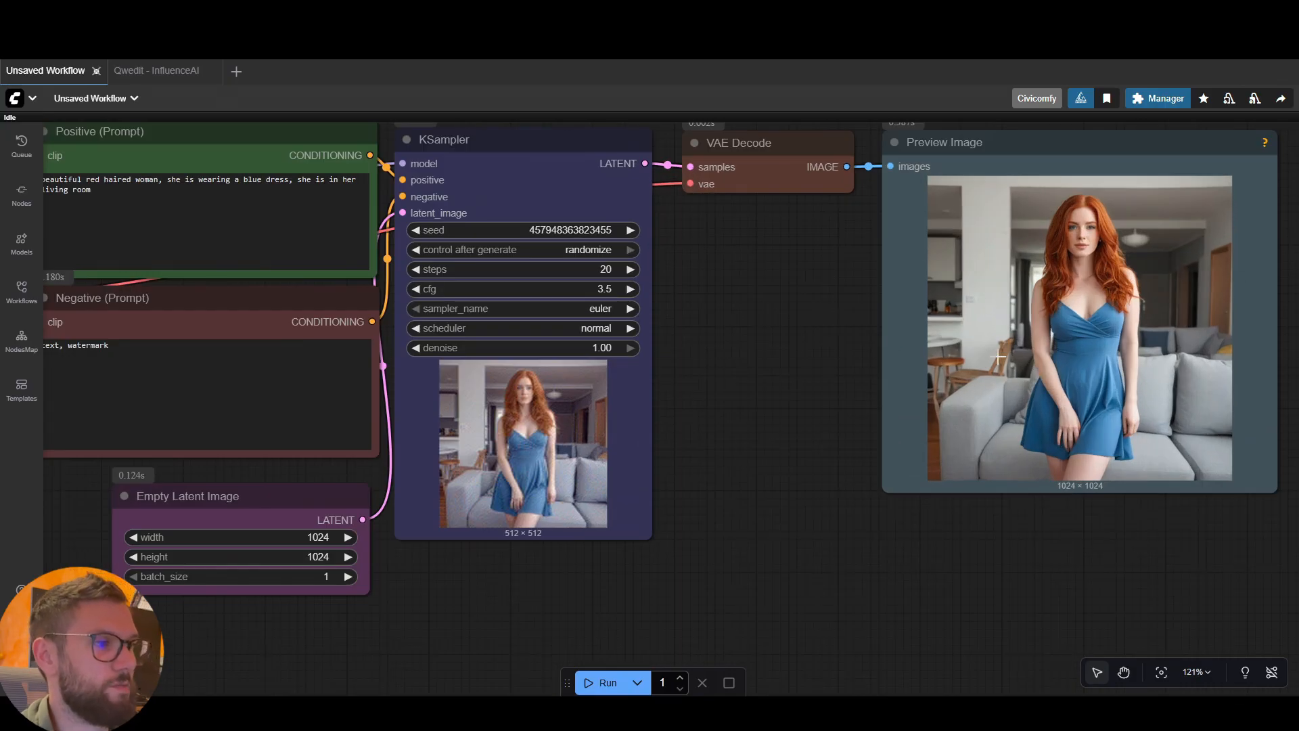
scroll(830, 312, "down", 3)
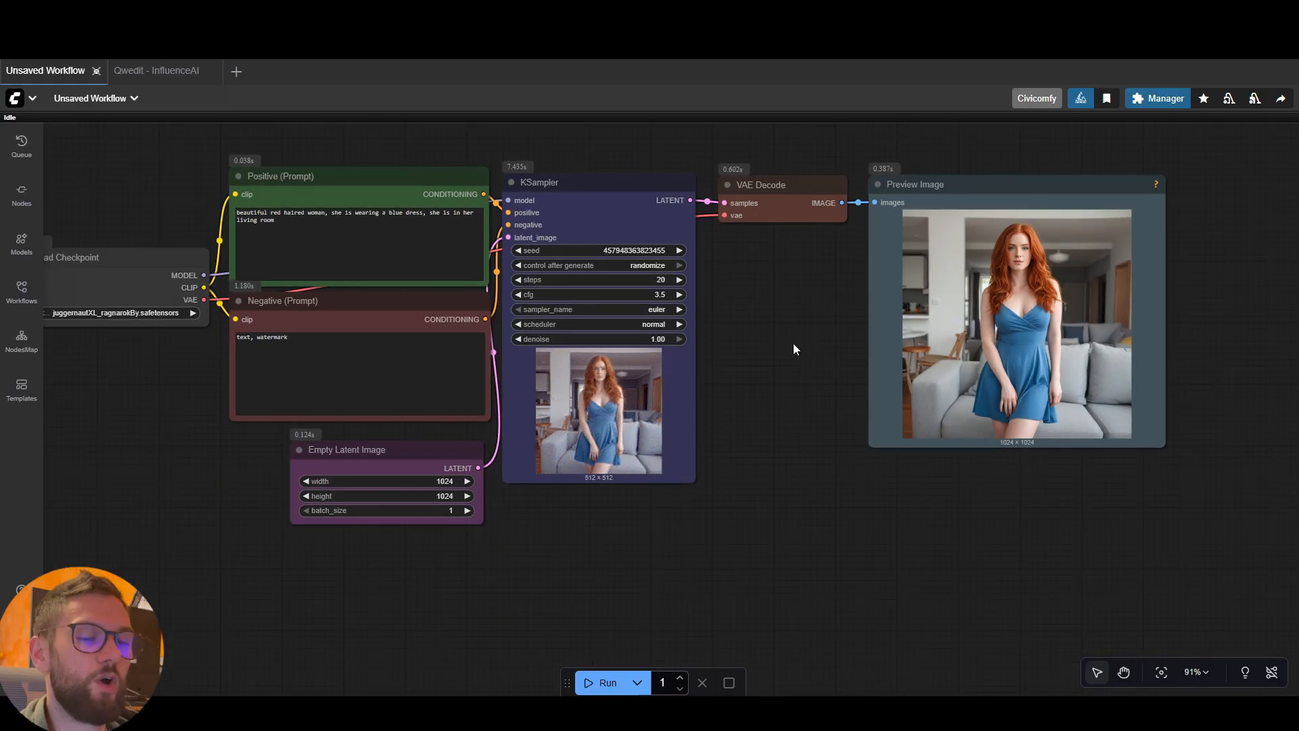
Find the Comfy Core Load LoRA node by searching for "load lora", and place it below Load Checkpoint beside Empty Latent Image
scroll(796, 344, "down", 2)
left_click_drag(796, 344, 832, 335)
scroll(832, 336, "up", 1)
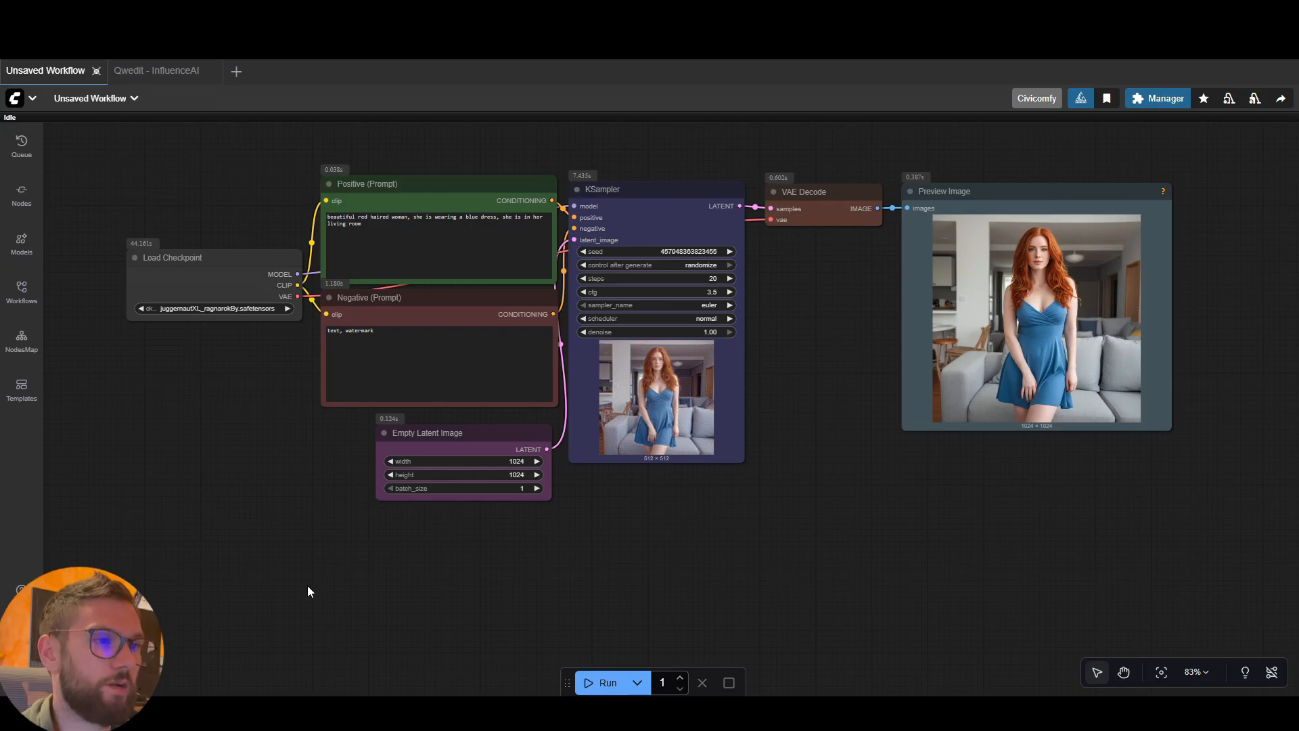
double_click(219, 434)
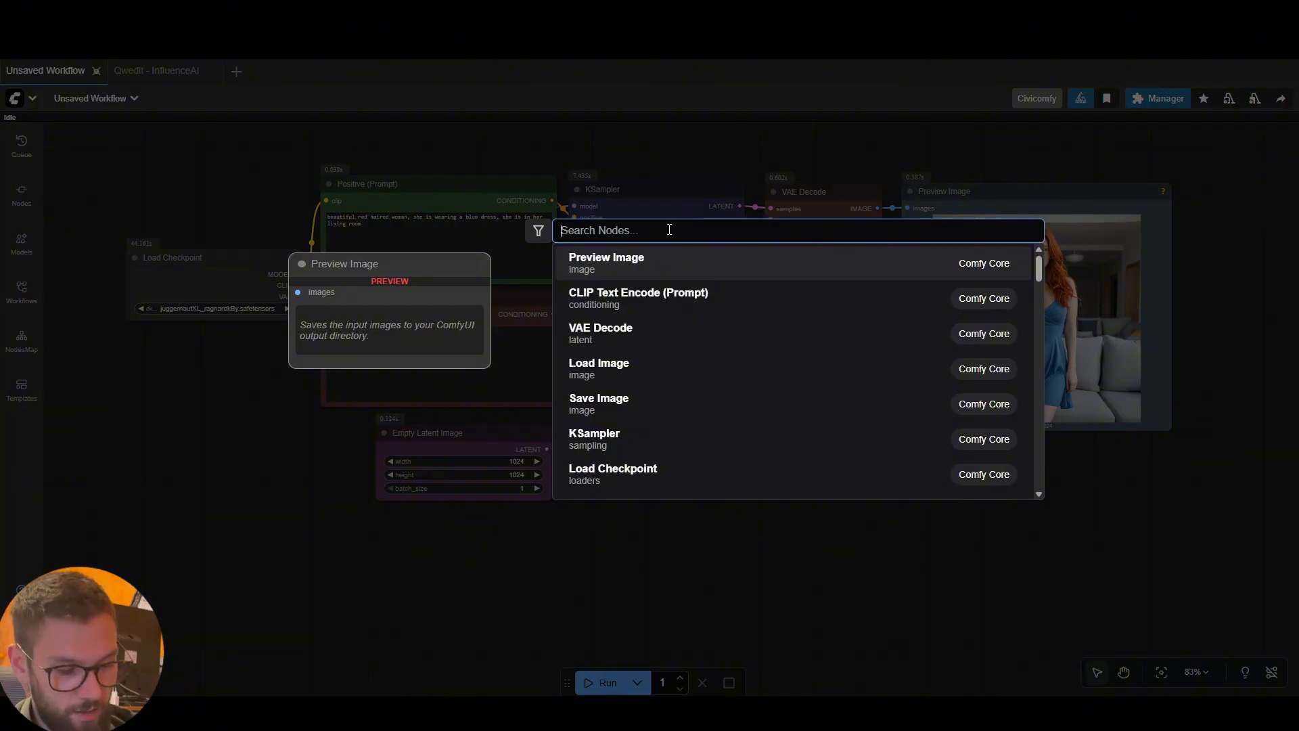
type("load lora")
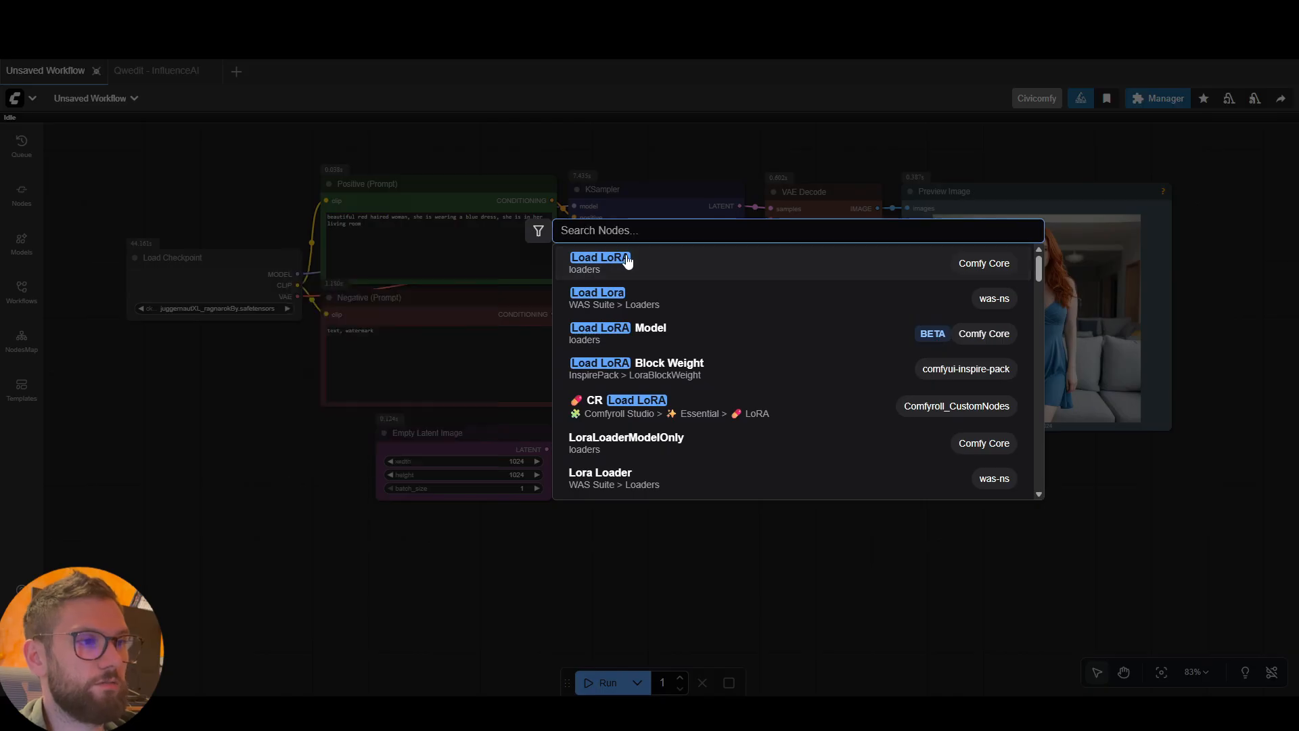
left_click(631, 260)
left_click_drag(297, 416, 305, 458)
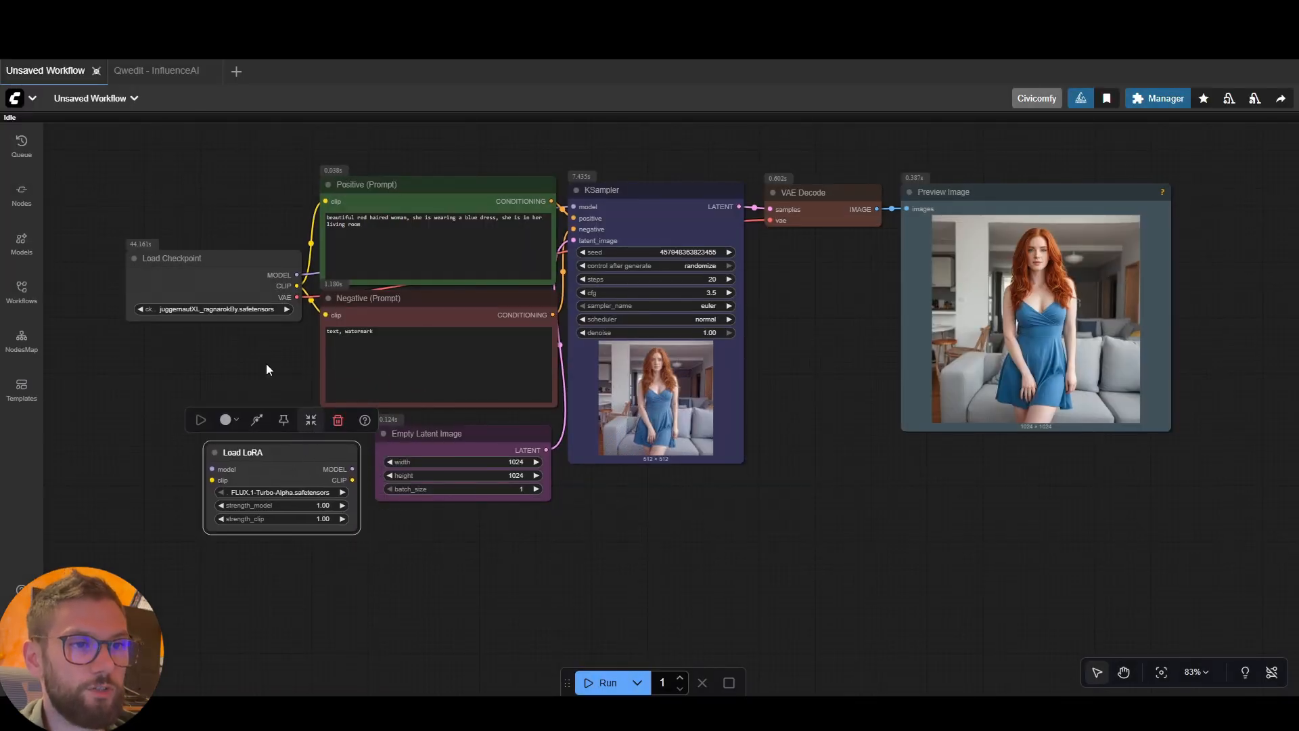
Move Load Checkpoint farther left on the canvas and place Load LoRA between it and the prompt nodes
left_click_drag(220, 265, 135, 271)
left_click_drag(538, 554, 741, 530)
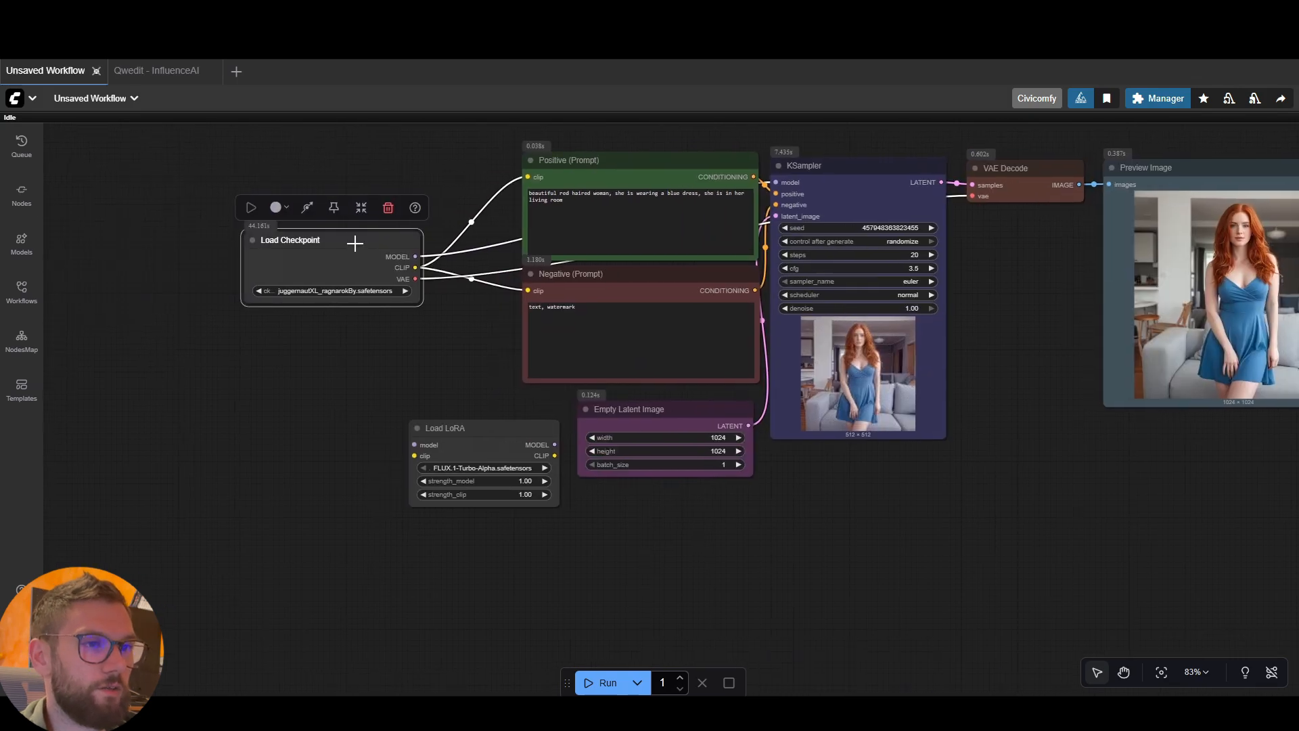
left_click_drag(354, 240, 195, 225)
left_click_drag(493, 460, 372, 234)
Route Load Checkpoint's model and CLIP outputs through Load LoRA, connecting its model to KSampler and its CLIP to both prompt nodes
left_click_drag(267, 240, 333, 239)
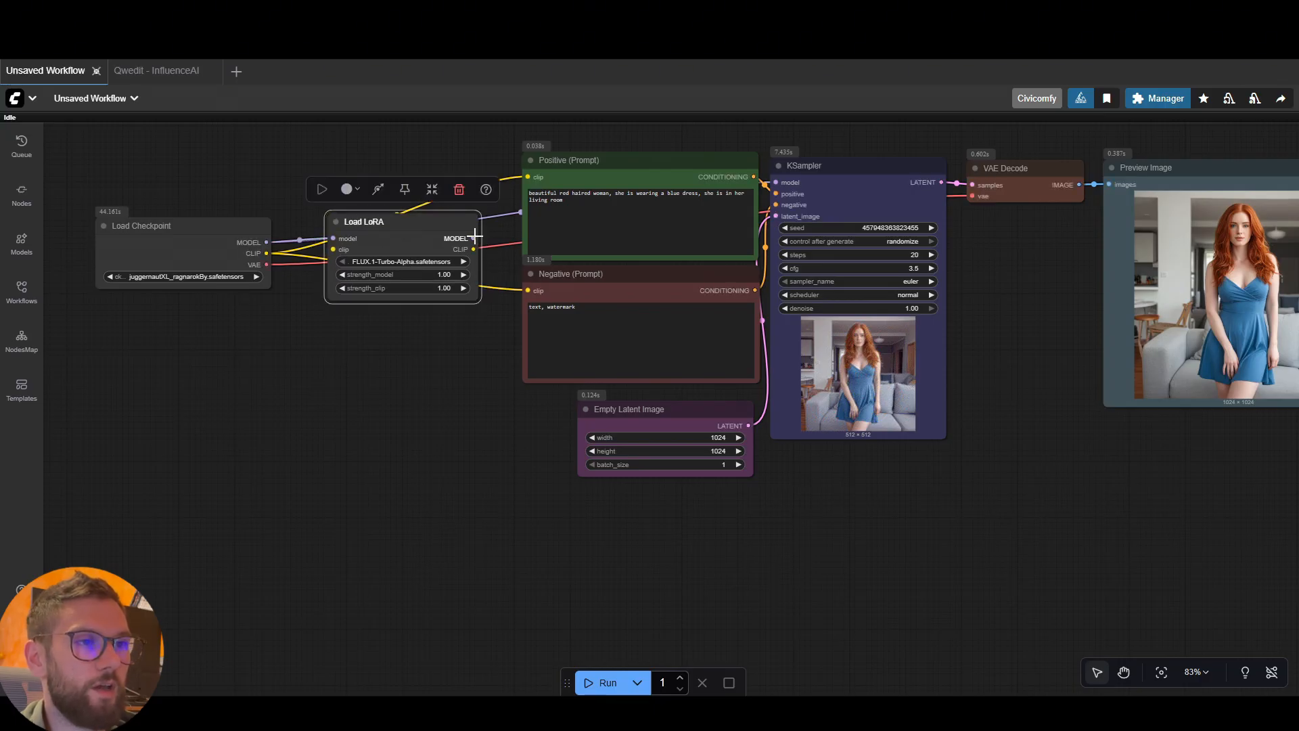
left_click_drag(473, 238, 776, 183)
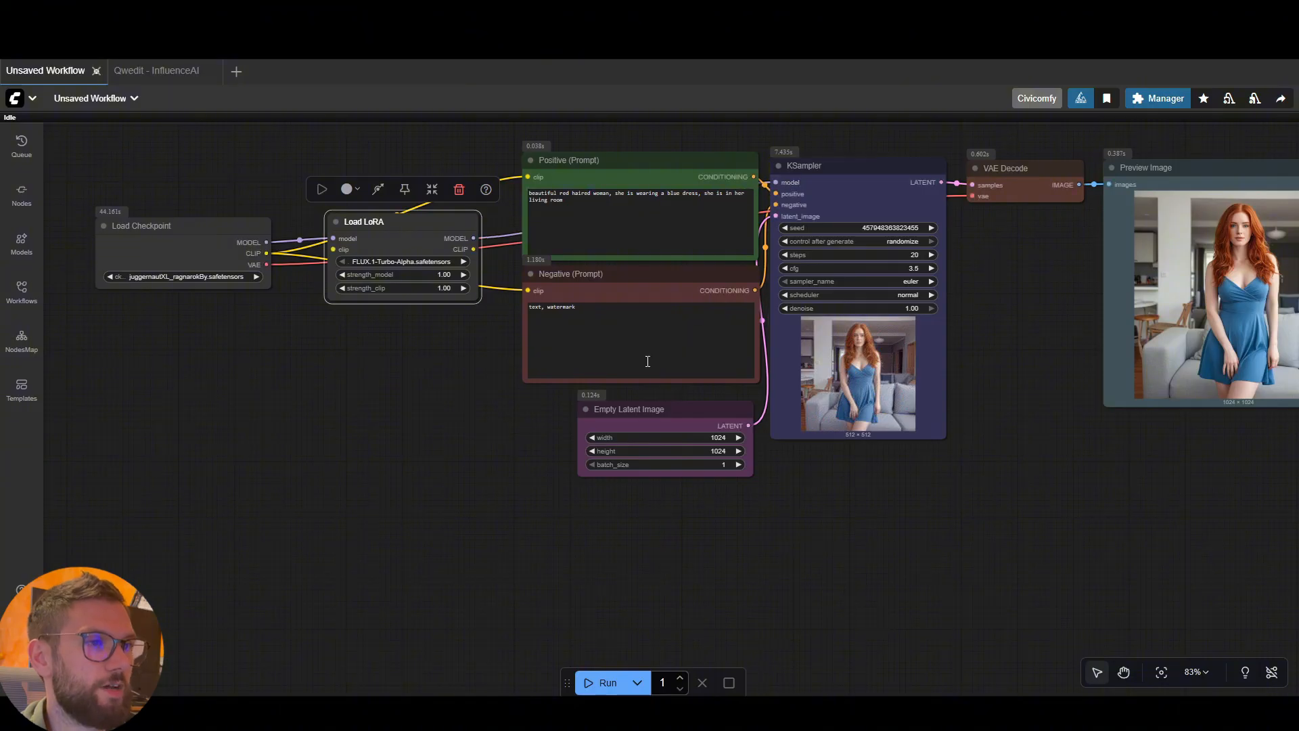
left_click(467, 360)
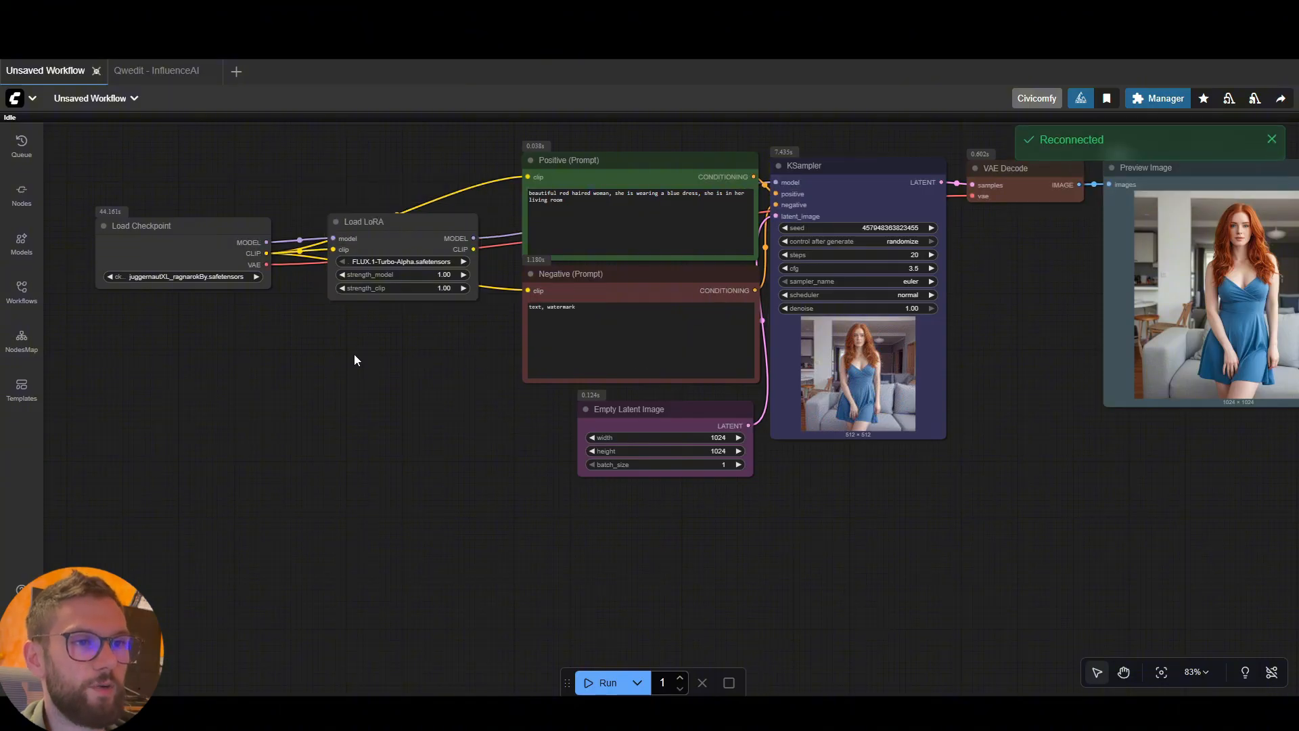
left_click_drag(473, 249, 528, 177)
left_click_drag(473, 249, 528, 290)
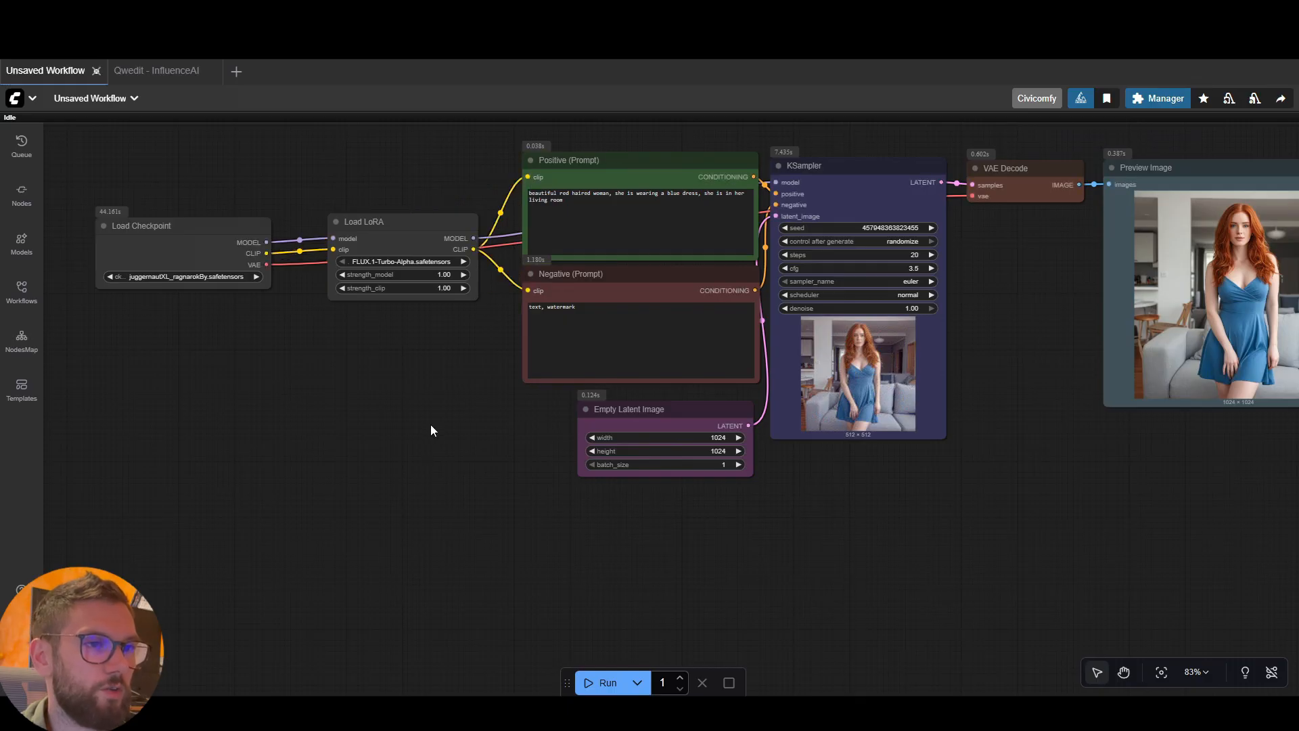
Shift Load LoRA and KSampler temporarily to trace the model link running behind the prompt nodes, and return KSampler to its row
left_click_drag(406, 243, 366, 160)
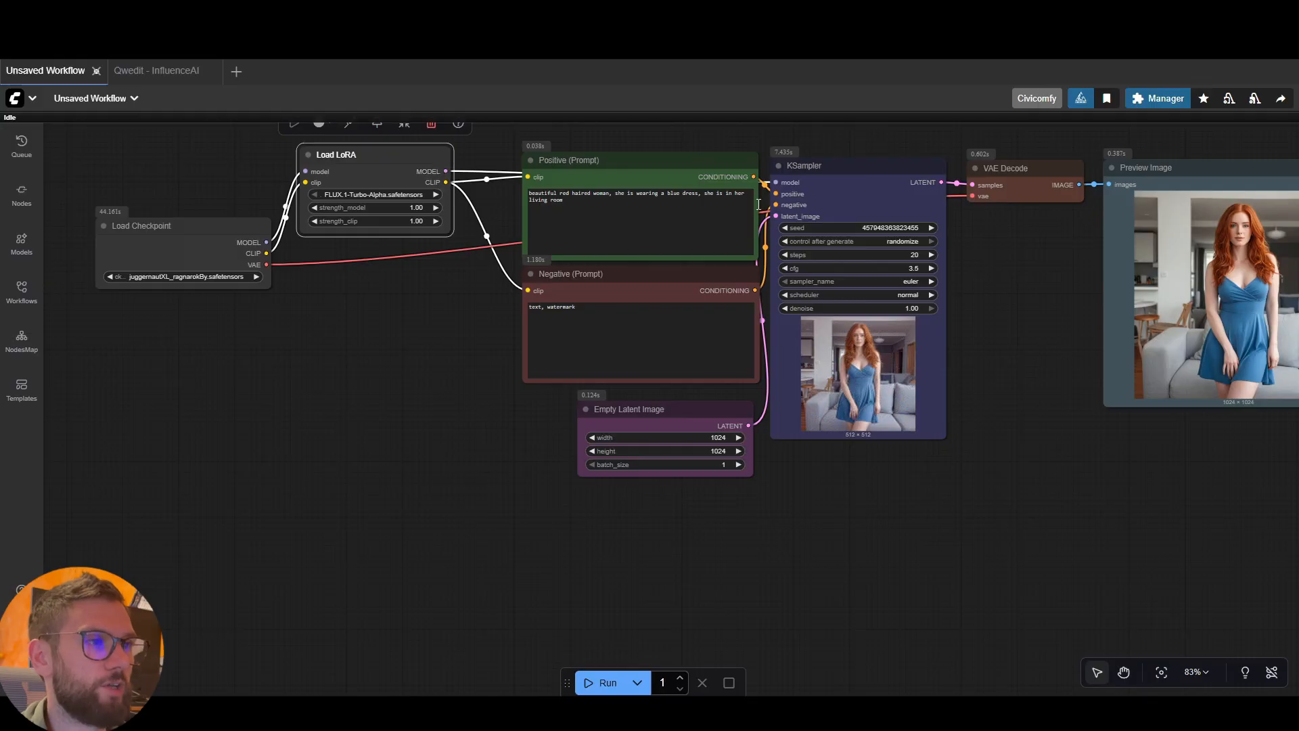
left_click_drag(865, 183, 871, 113)
left_click_drag(1056, 370, 976, 489)
left_click(977, 447)
left_click_drag(786, 252, 801, 281)
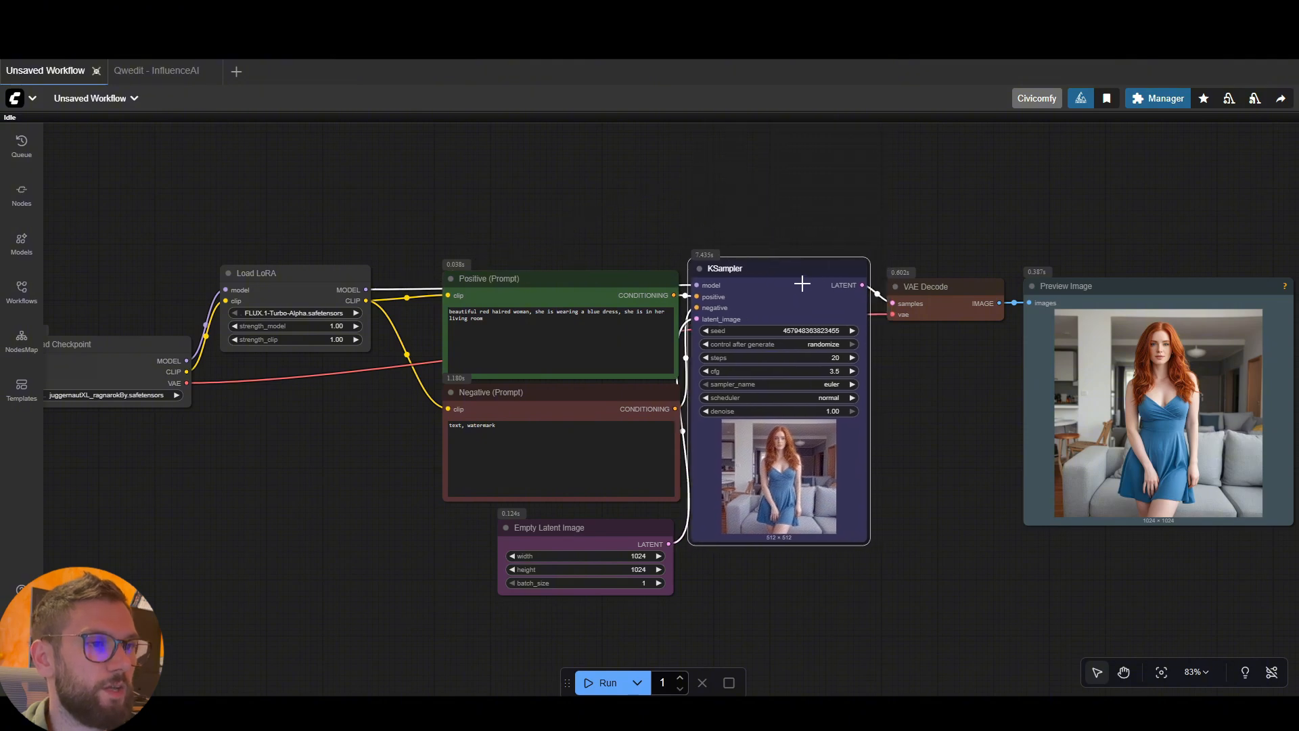
left_click_drag(911, 371, 909, 371)
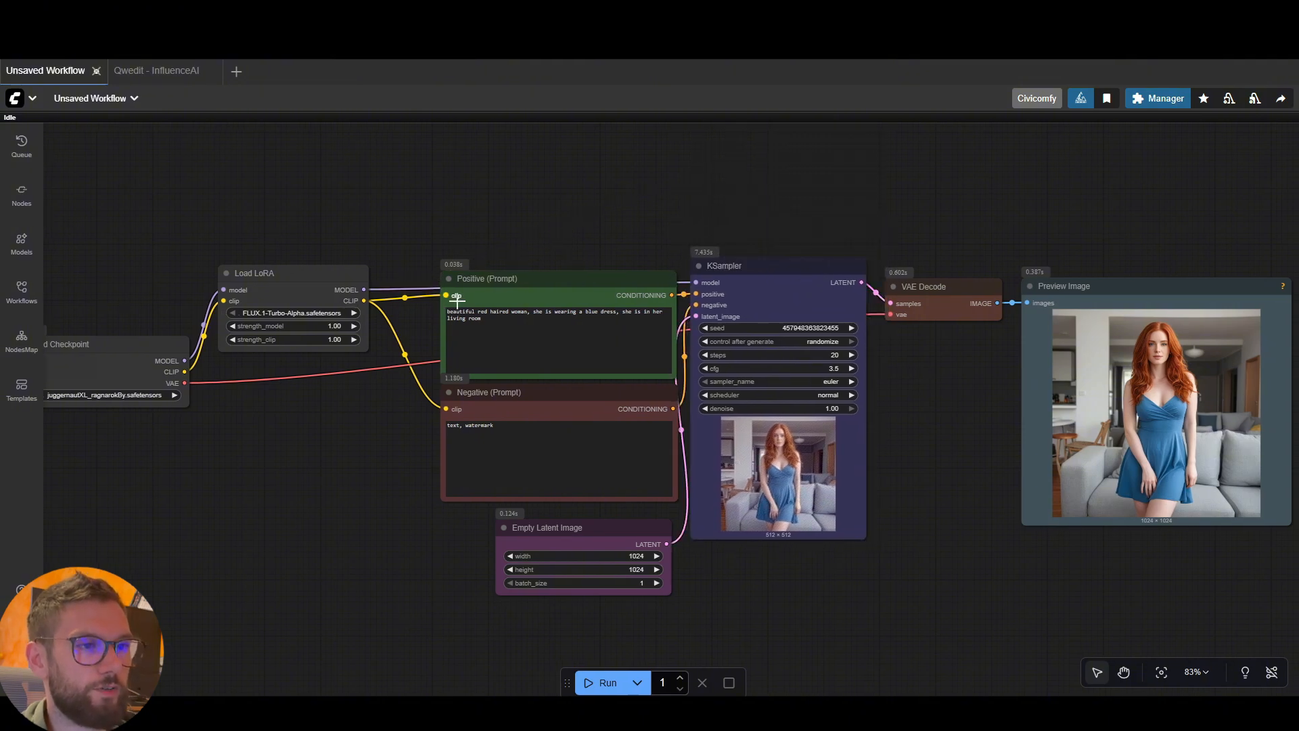
Space the positive and negative prompt nodes apart and line up Load Checkpoint and Load LoRA side by side before them
left_click_drag(501, 283, 500, 272)
left_click(522, 401)
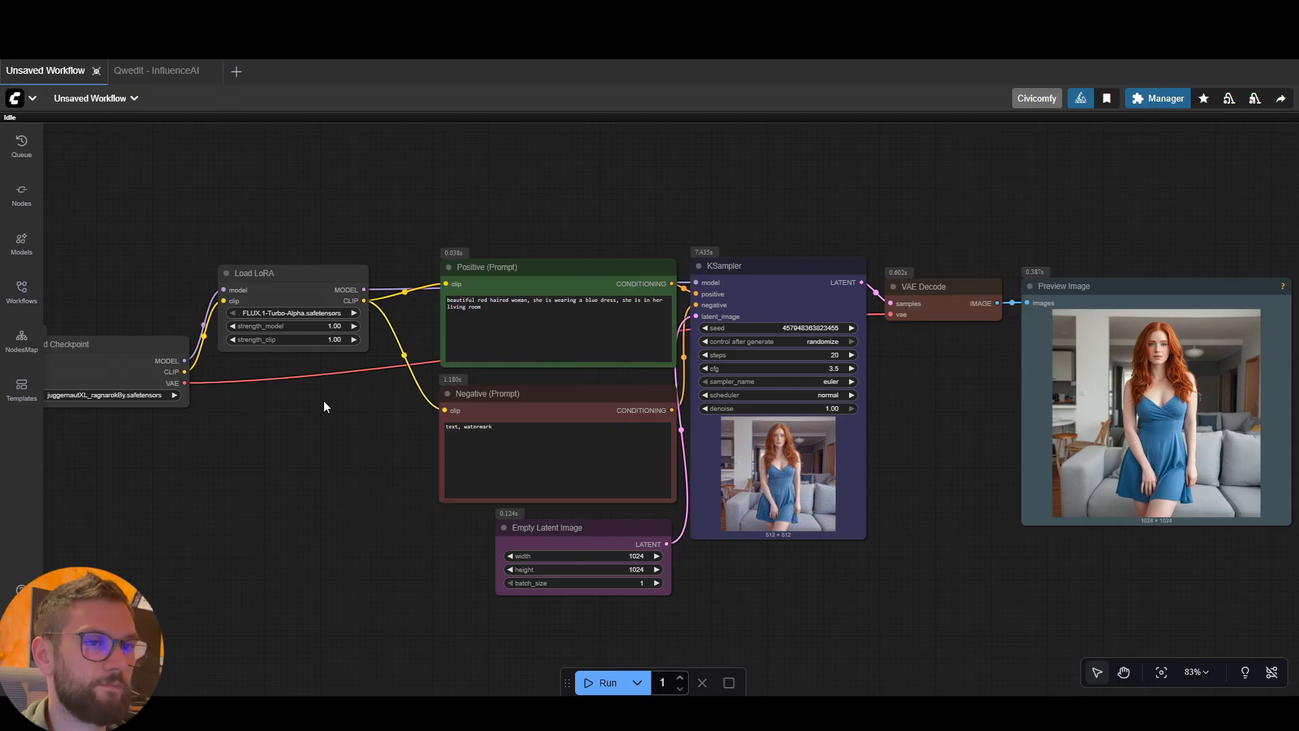
left_click_drag(314, 278, 343, 327)
left_click_drag(134, 358, 180, 338)
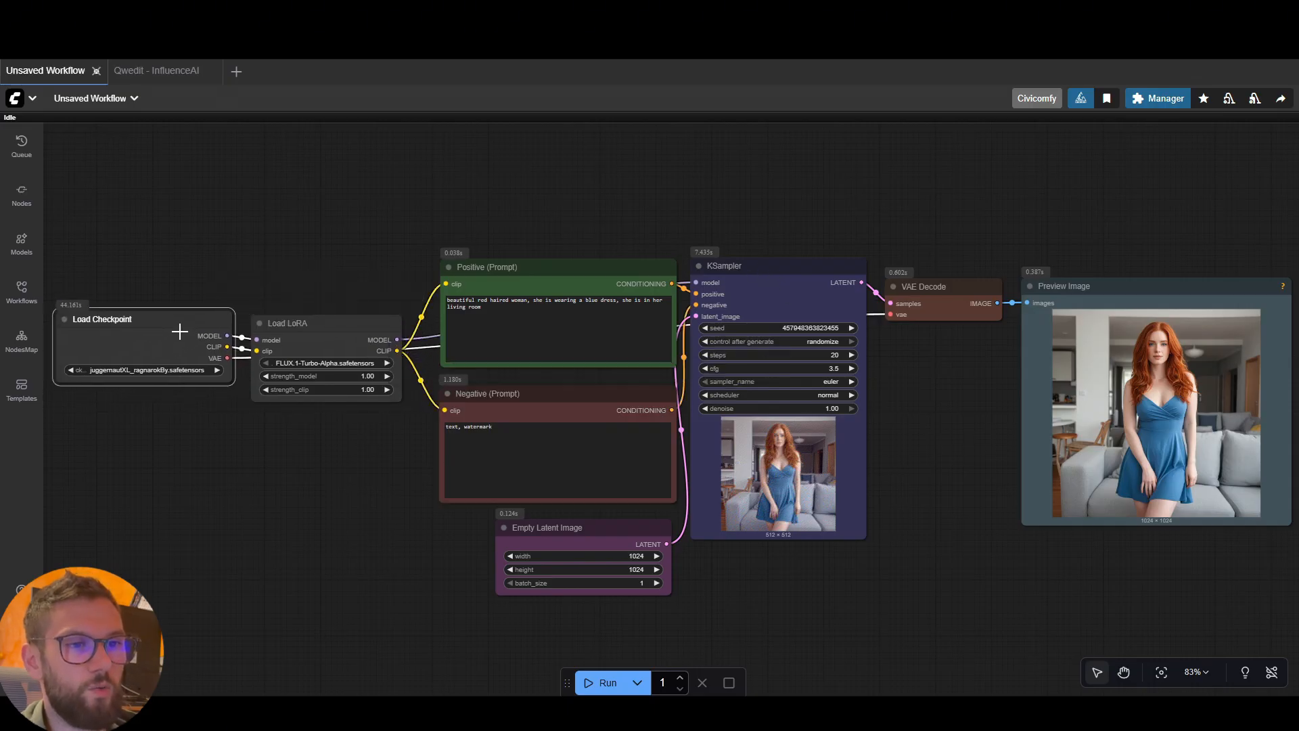
left_click_drag(336, 329, 333, 329)
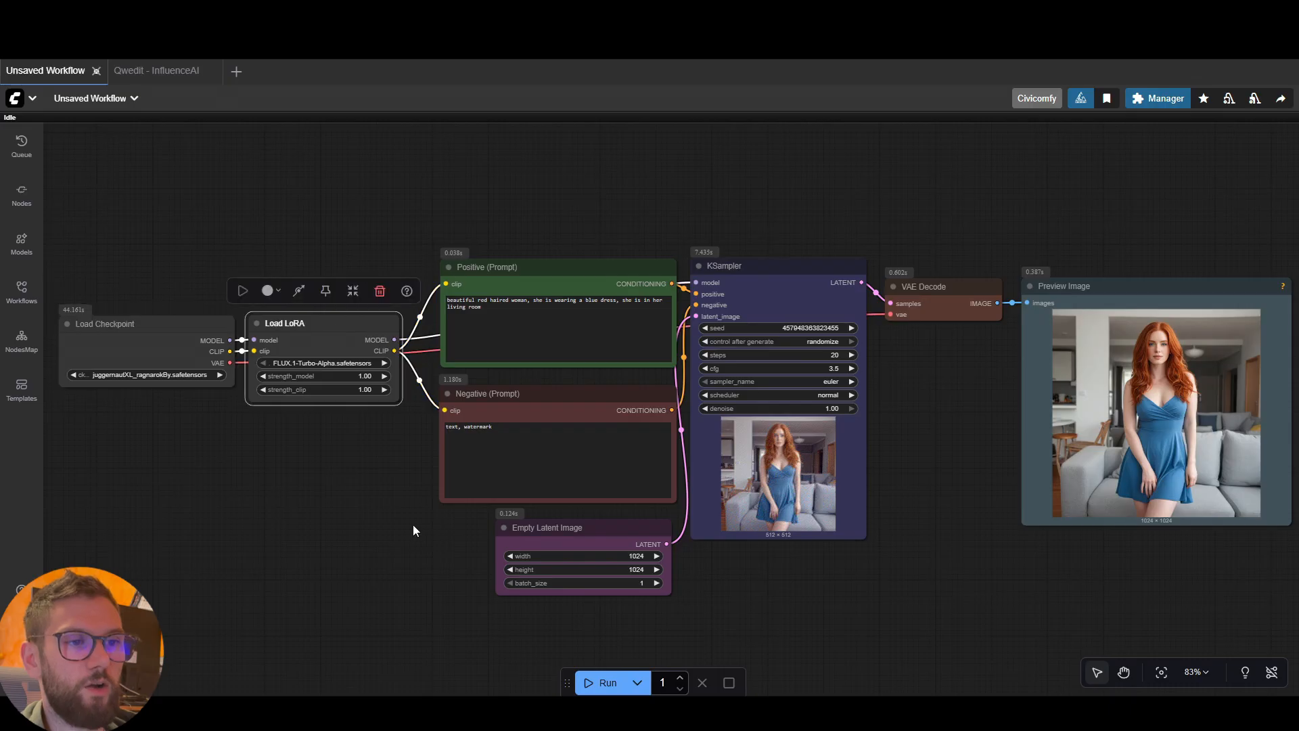
left_click(415, 530)
Check which LoRA files the Load LoRA node offers, and move the VAE Decode and Preview Image nodes slightly higher
left_click(340, 367)
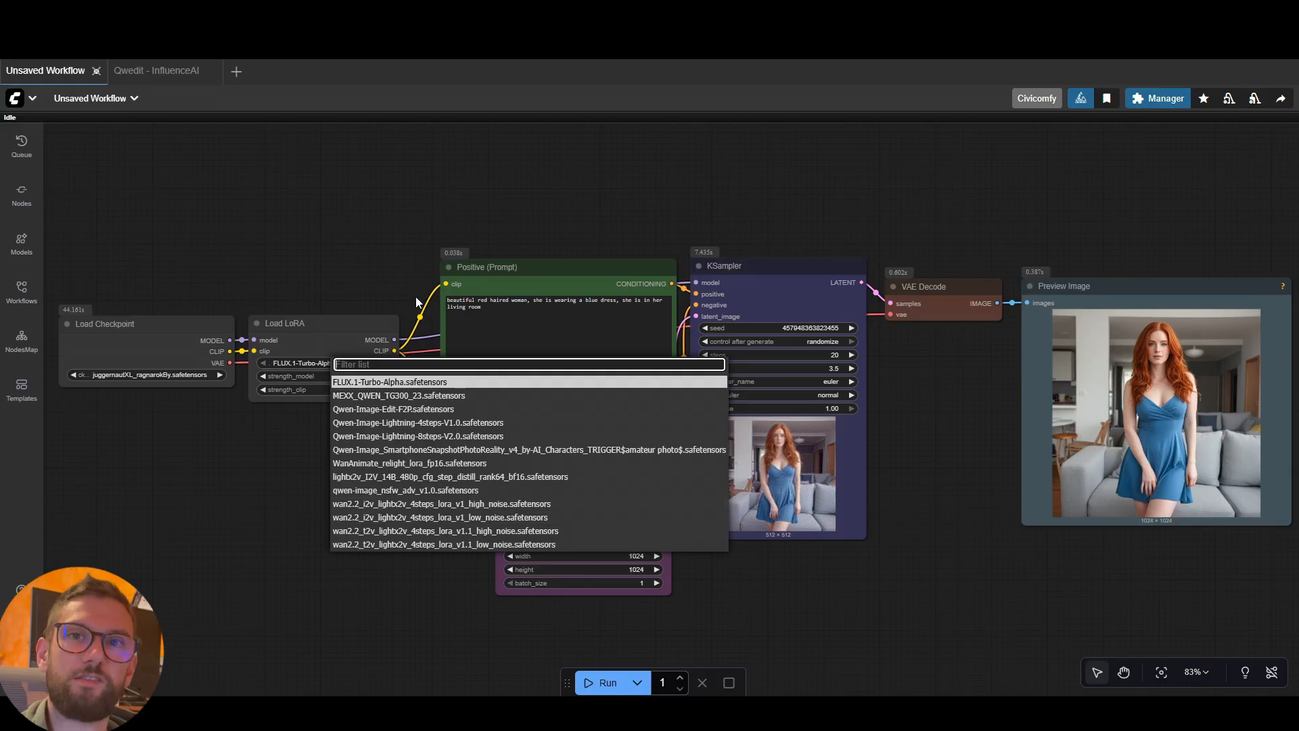
left_click(298, 452)
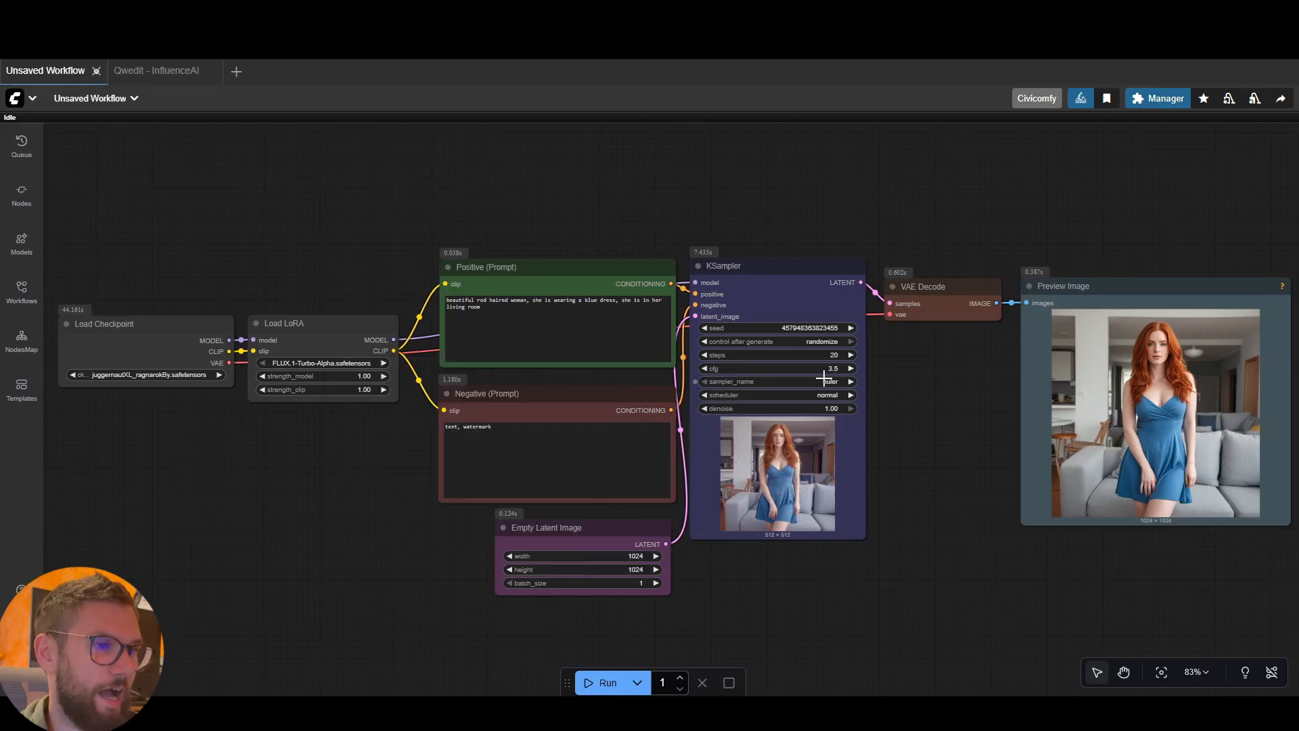
left_click_drag(946, 302, 943, 282)
left_click_drag(1062, 294, 1055, 280)
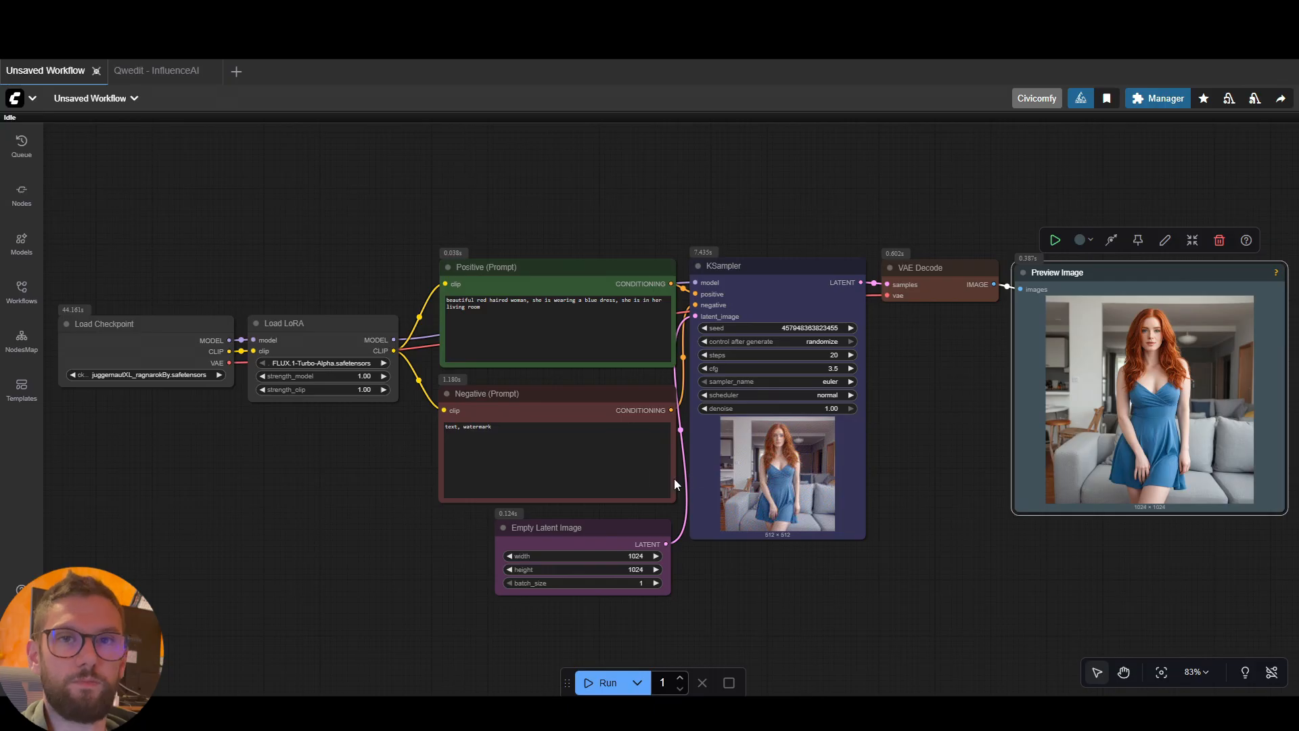
Reload the ComfyUI page to refresh the LoRA list, and choose JuggerCineXL2.safetensors in the Load LoRA node
left_click(60, 42)
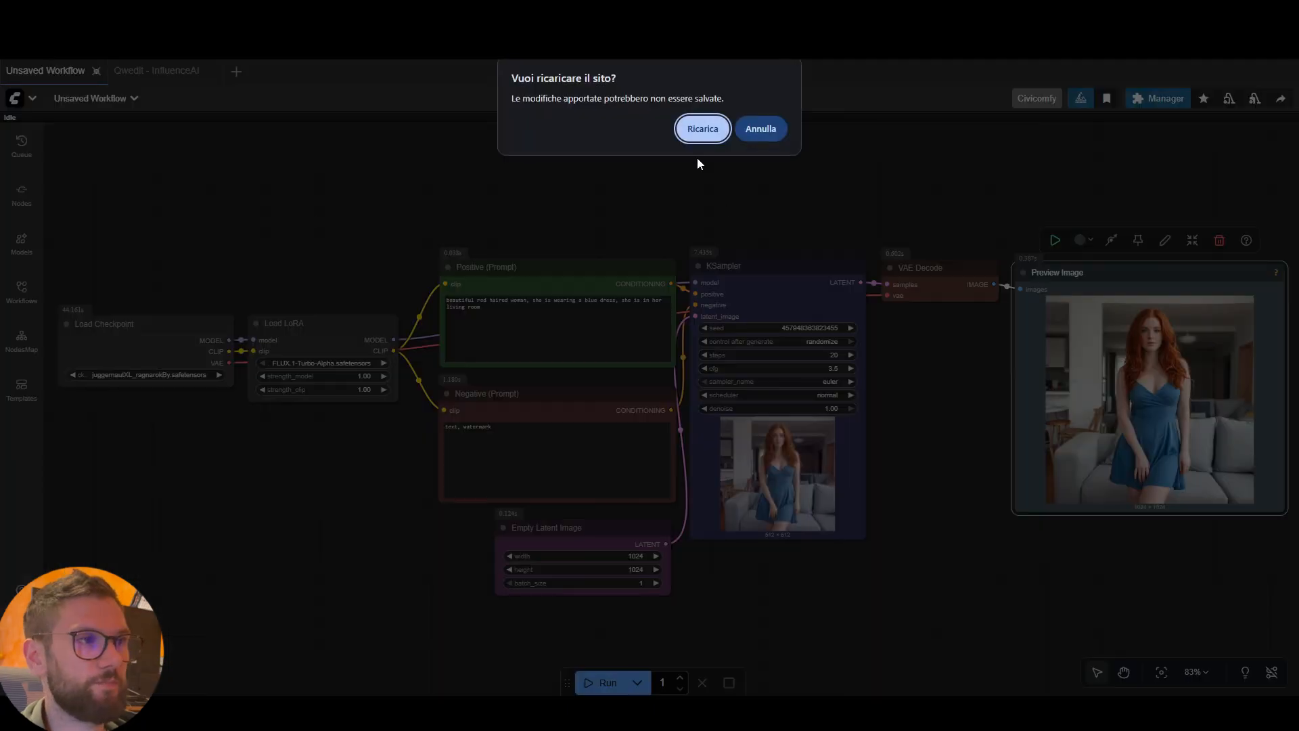
left_click(701, 130)
left_click(343, 364)
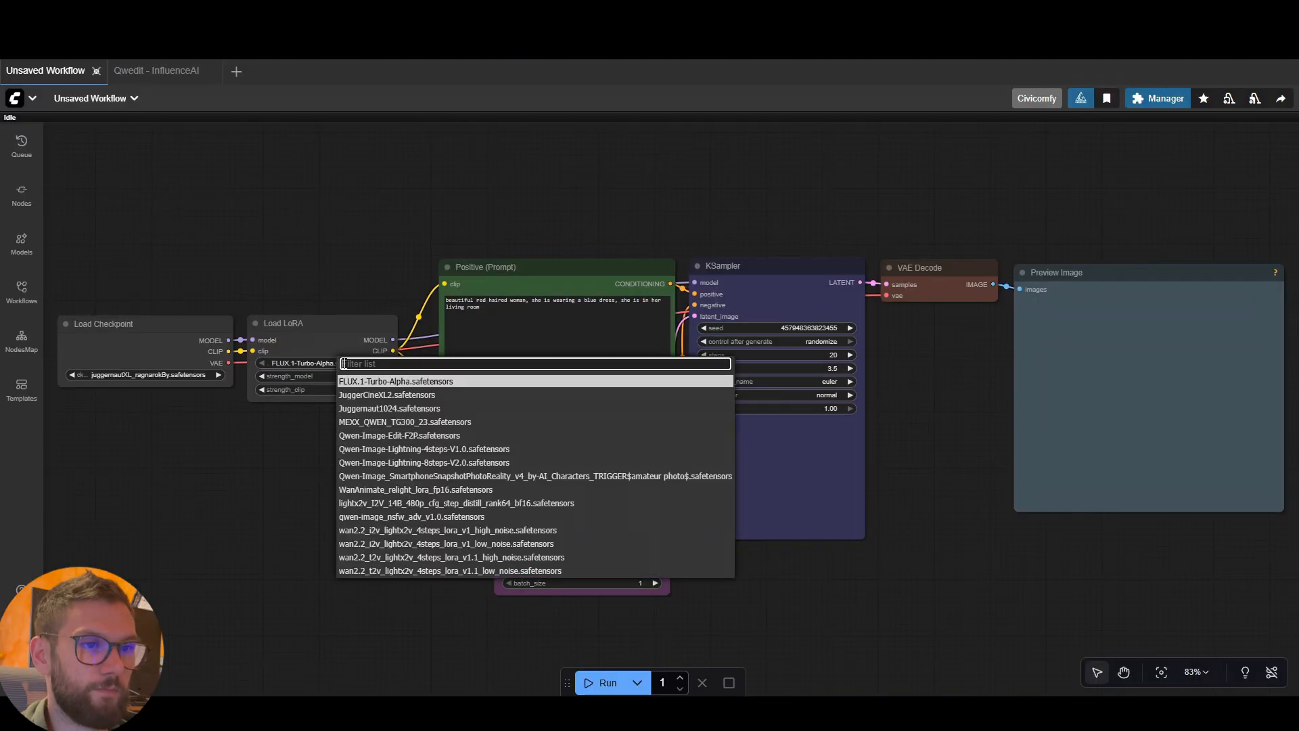
left_click(415, 399)
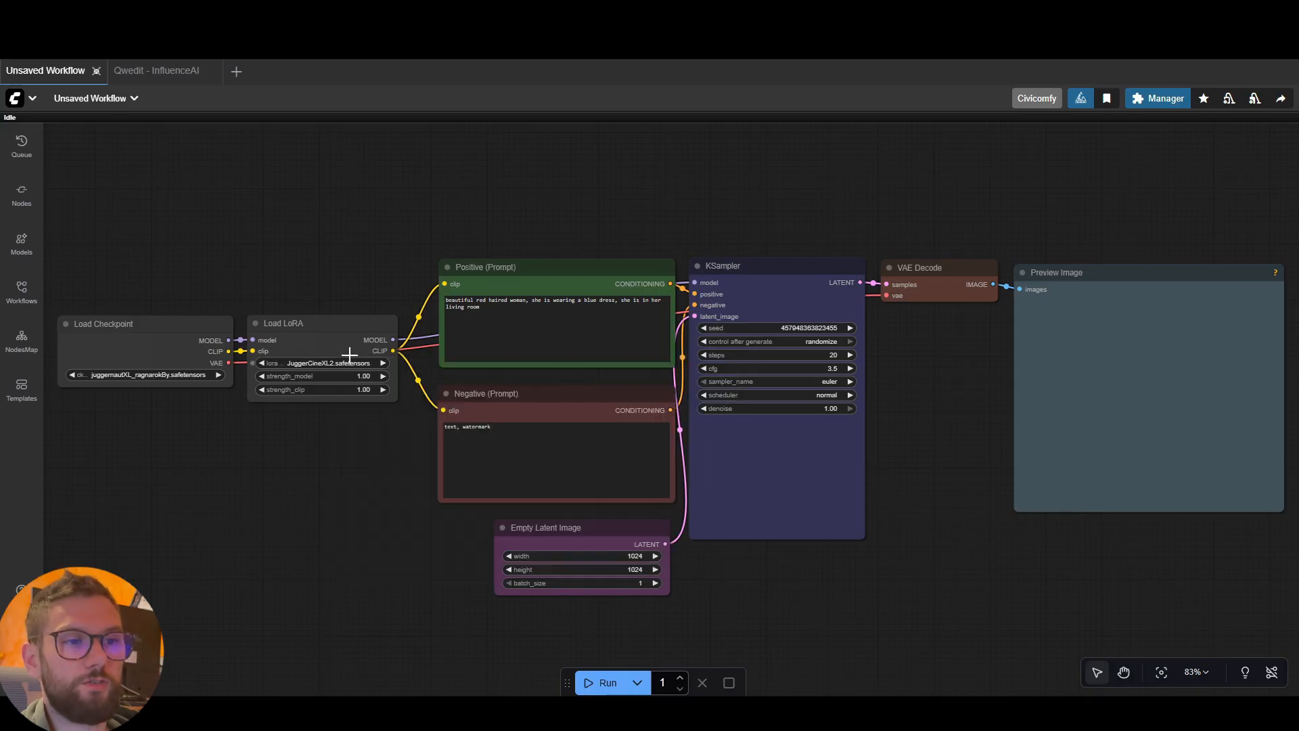
Nudge the Load LoRA and Load Checkpoint nodes slightly so they stay lined up before the prompt nodes
left_click(340, 332)
left_click_drag(340, 333, 342, 330)
left_click_drag(210, 328, 213, 325)
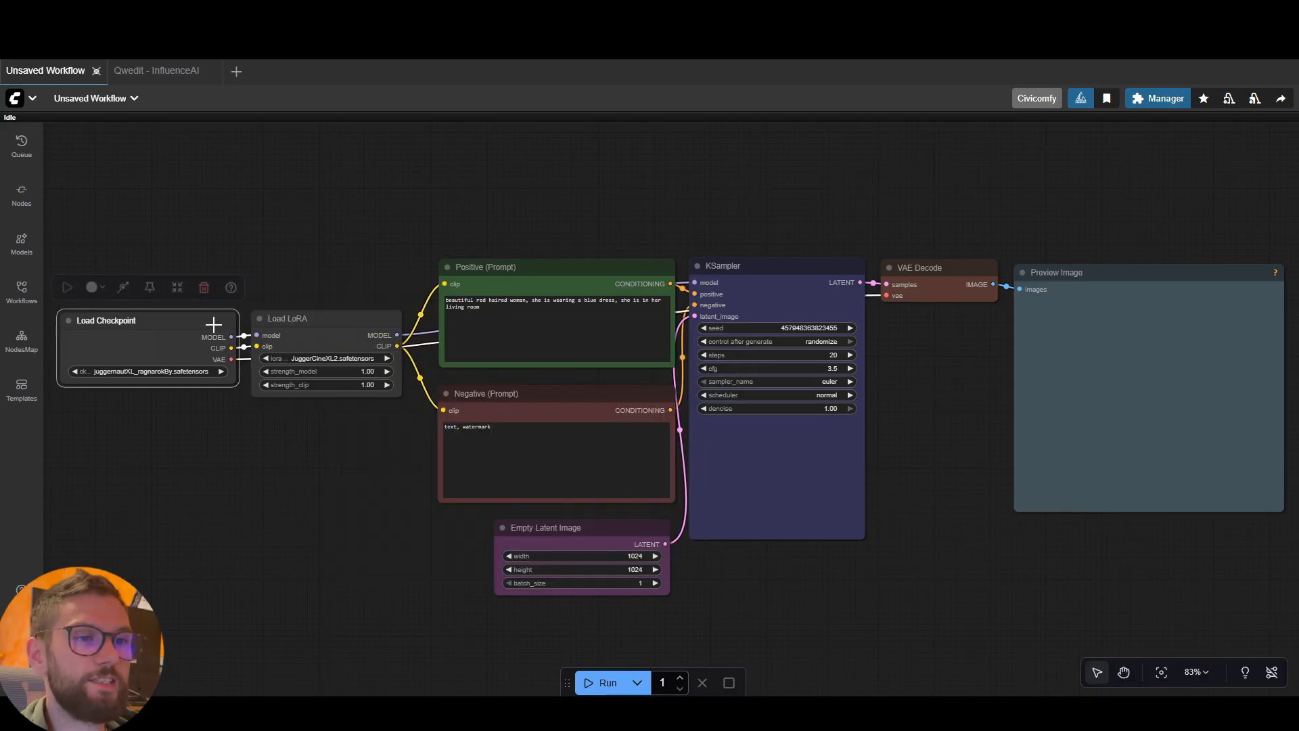
left_click(314, 424)
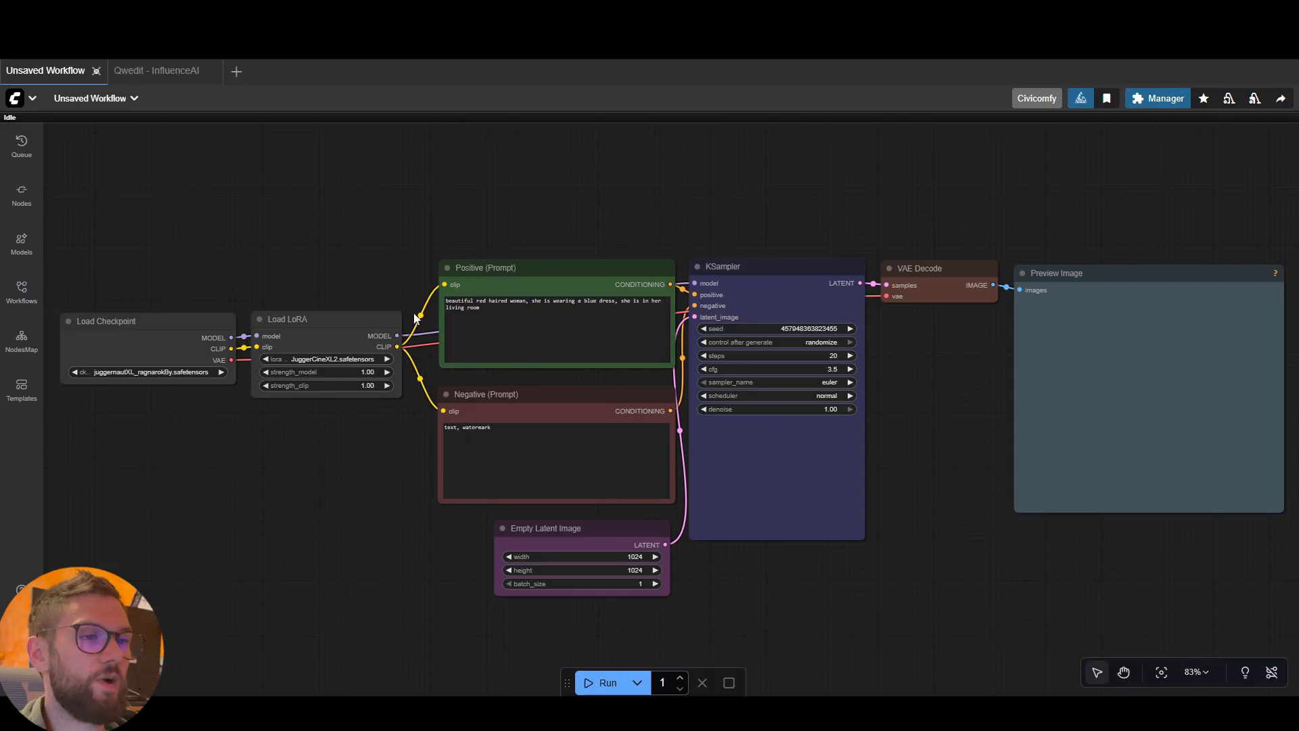
Examine the image generated with the JuggerCineXL2 LoRA along with the Load LoRA node's model and CLIP strength settings
left_click_drag(961, 383, 925, 351)
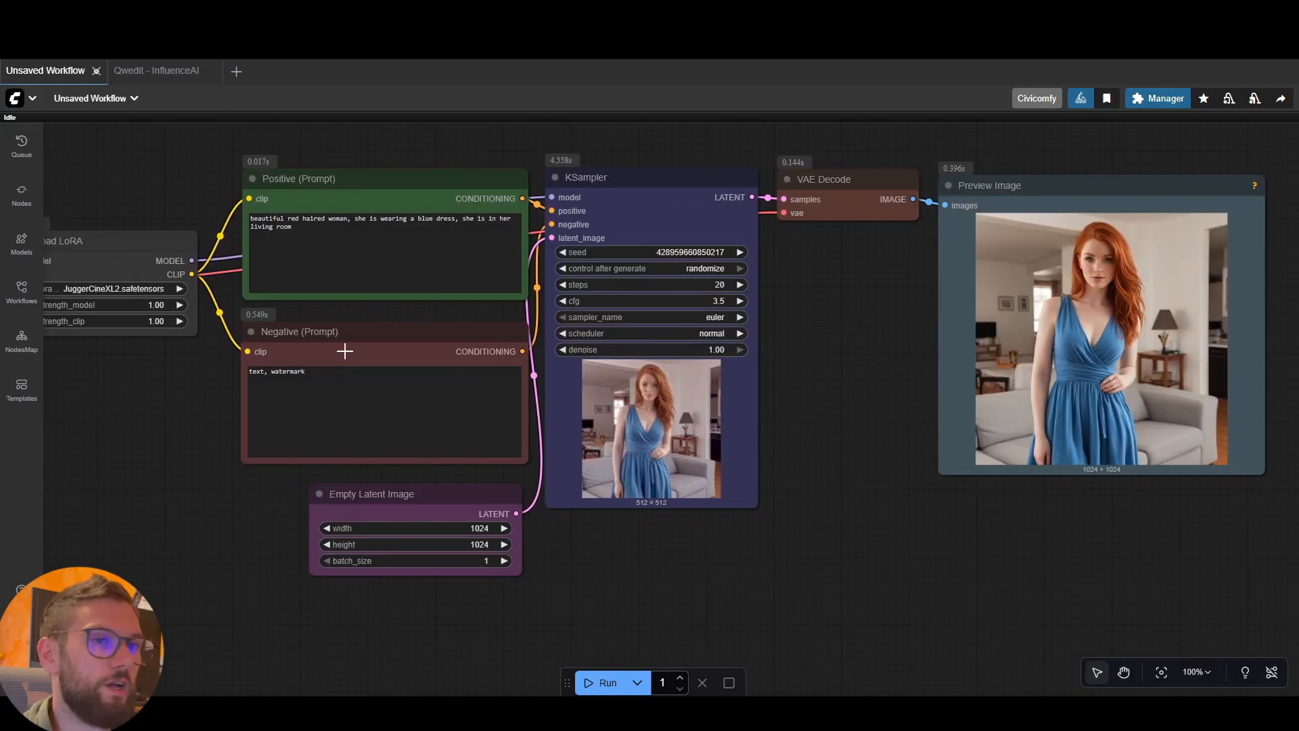
left_click_drag(155, 359, 194, 361)
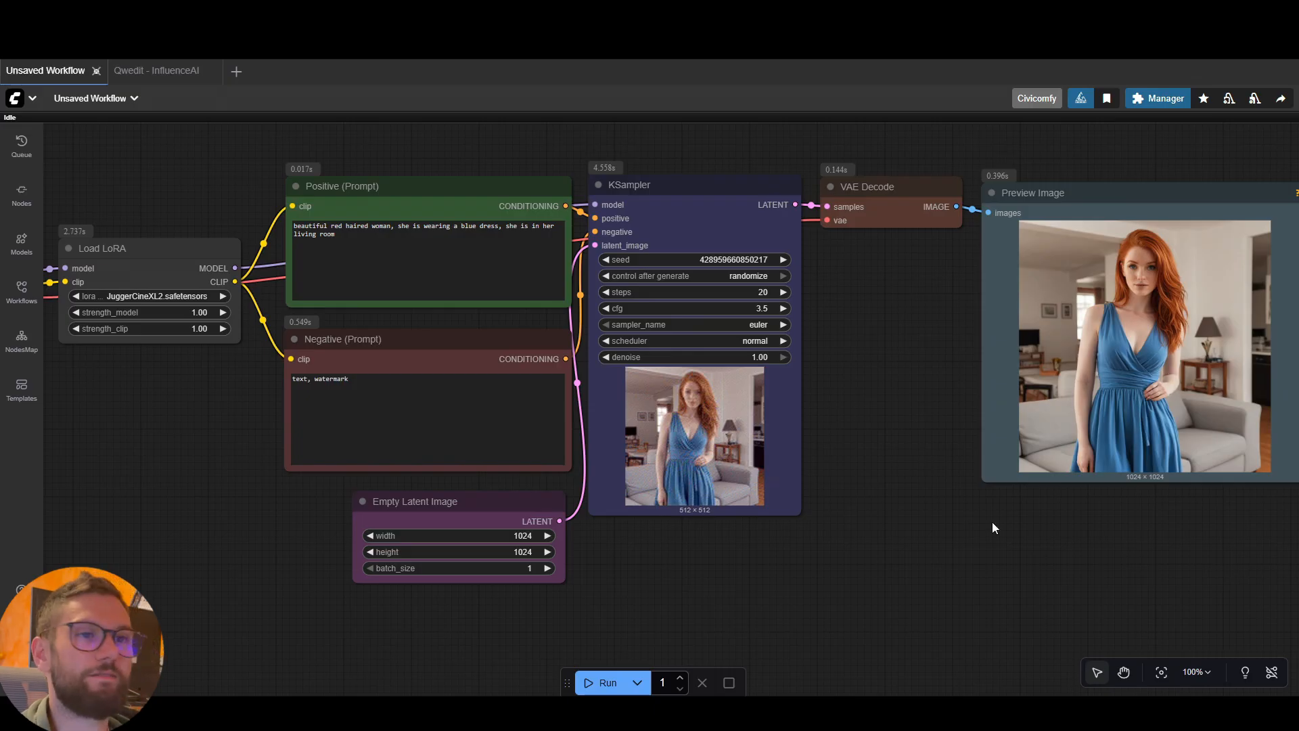
left_click_drag(245, 479, 320, 470)
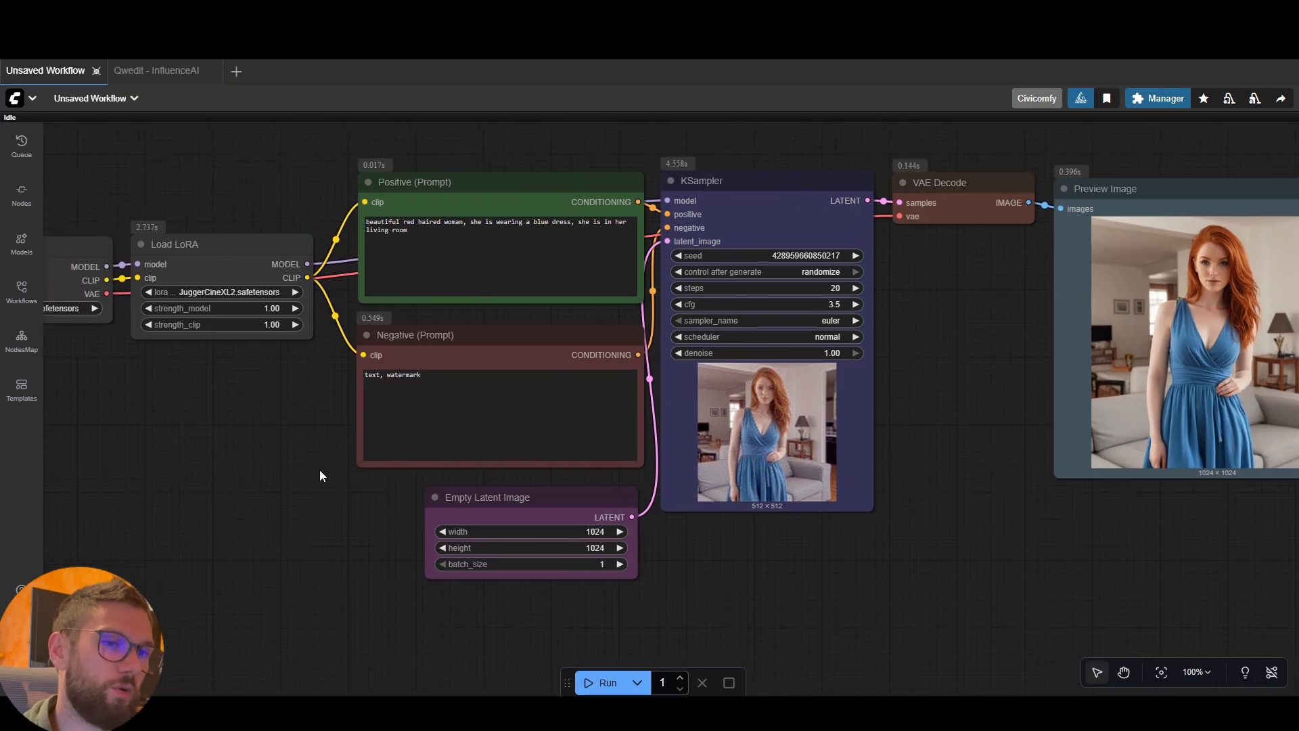
scroll(318, 440, "up", 2)
scroll(368, 431, "down", 1)
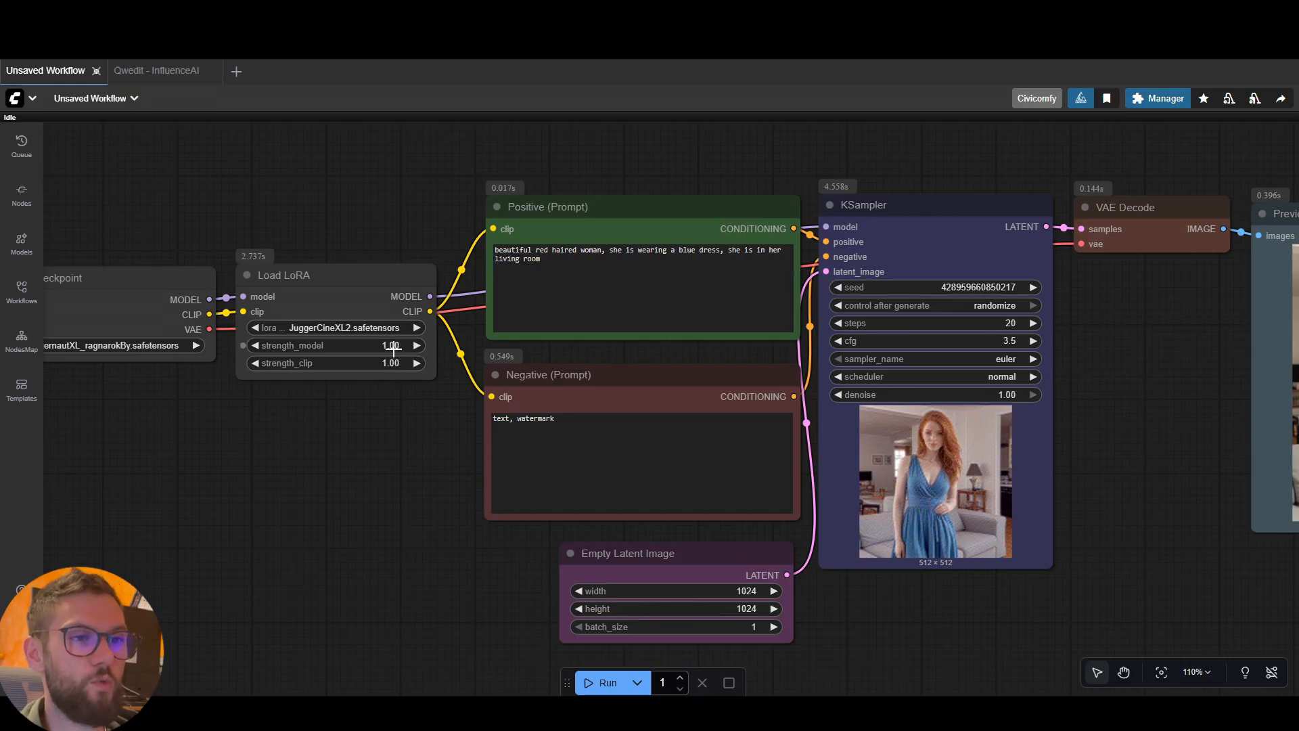
scroll(394, 350, "down", 1)
scroll(465, 406, "down", 1)
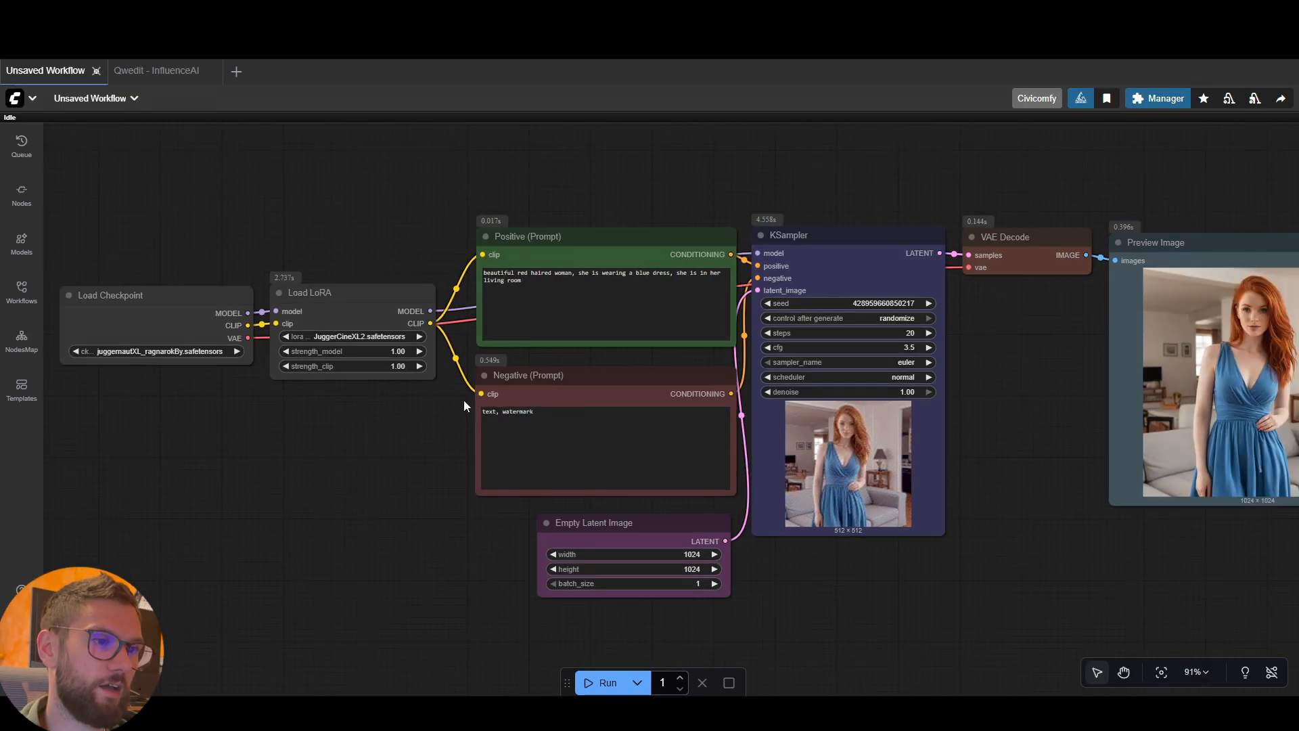
left_click_drag(1048, 365, 981, 357)
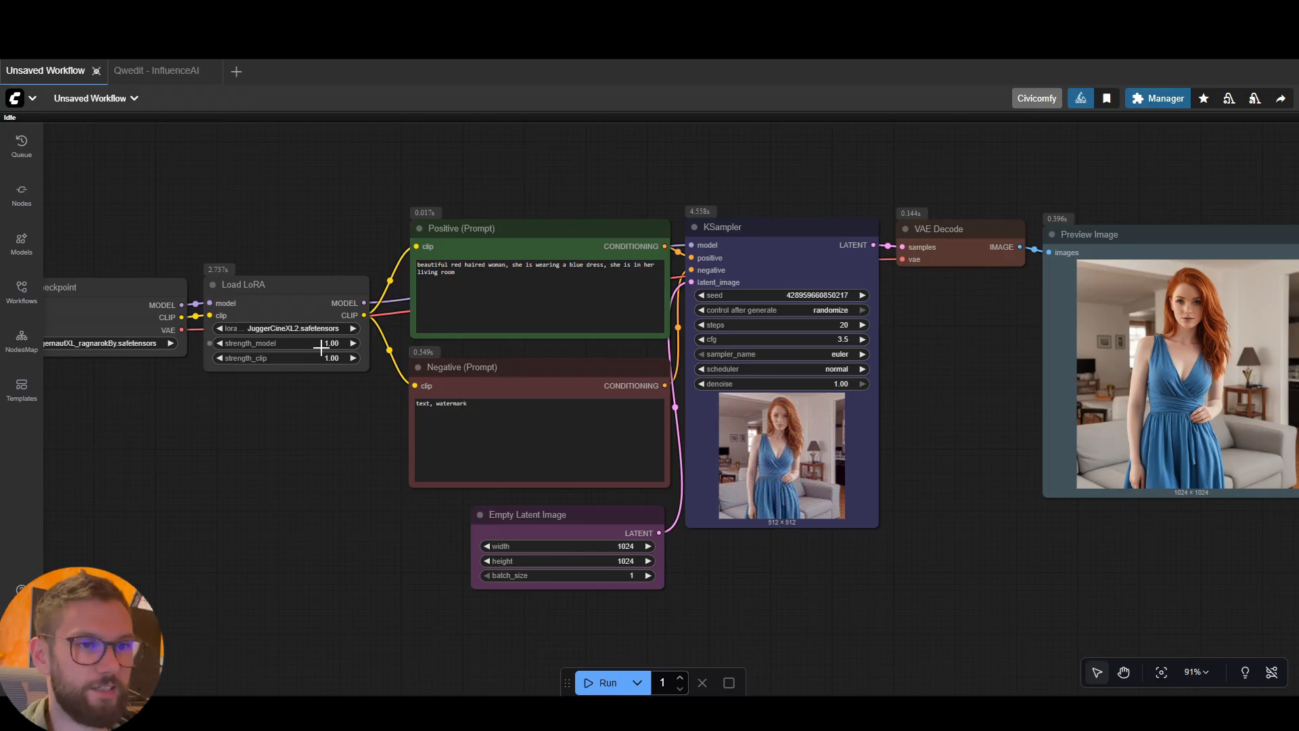
Shift the Load LoRA node slightly within the gap between Load Checkpoint and the prompt nodes
mouse_move(279, 293)
left_mouse_down()
mouse_move(298, 278)
mouse_move(290, 298)
left_mouse_up()
left_click(272, 428)
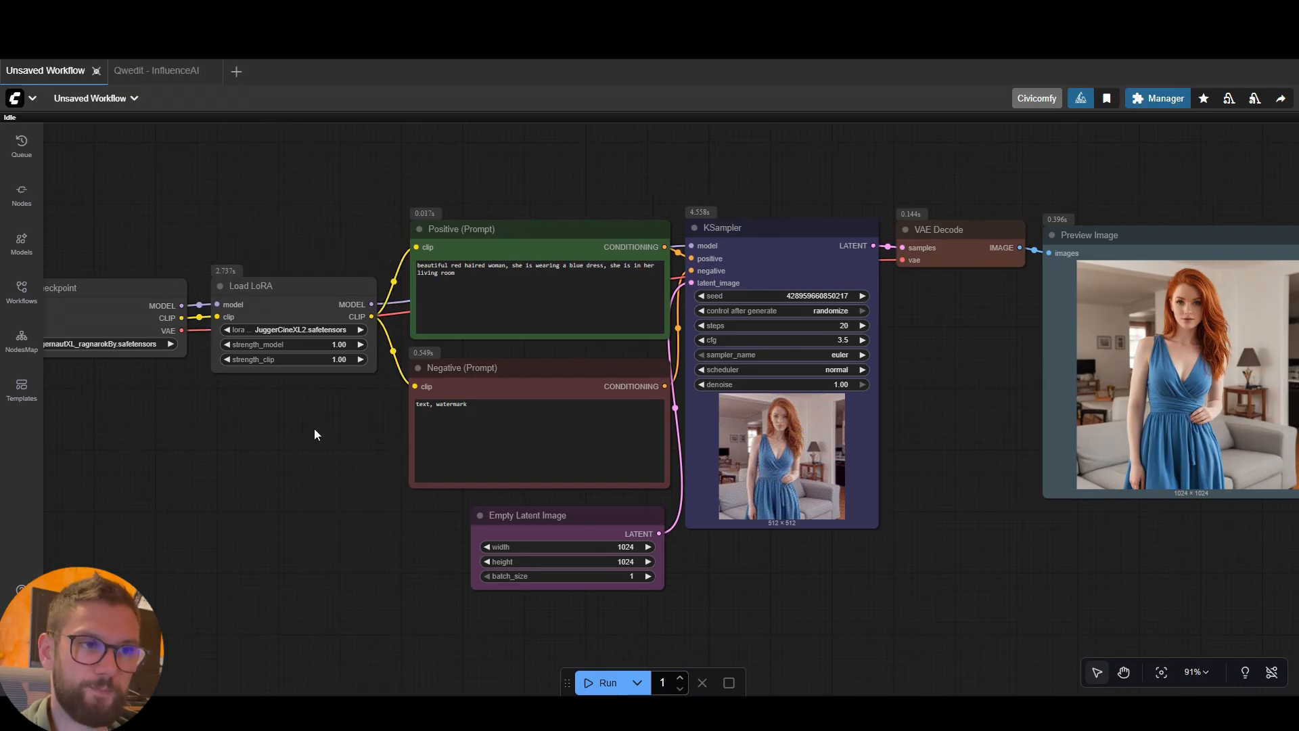
left_click_drag(290, 292, 287, 293)
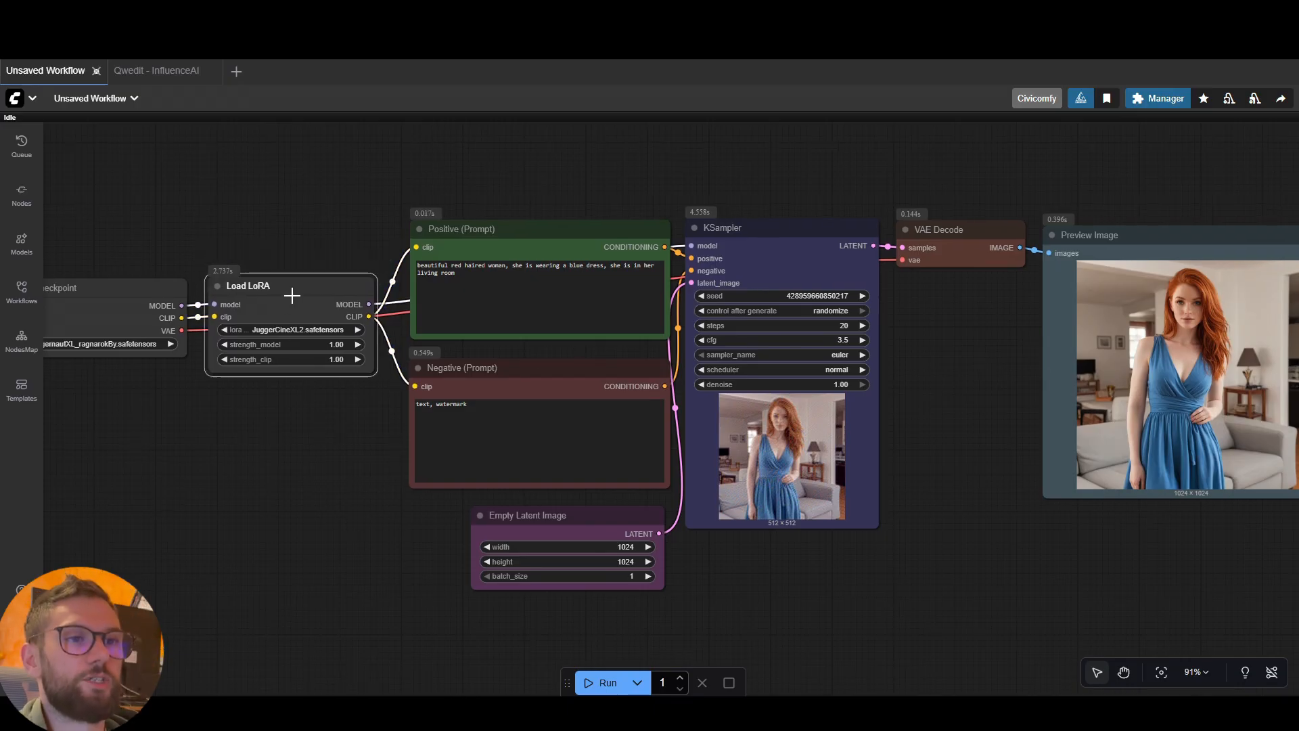
left_click(322, 413)
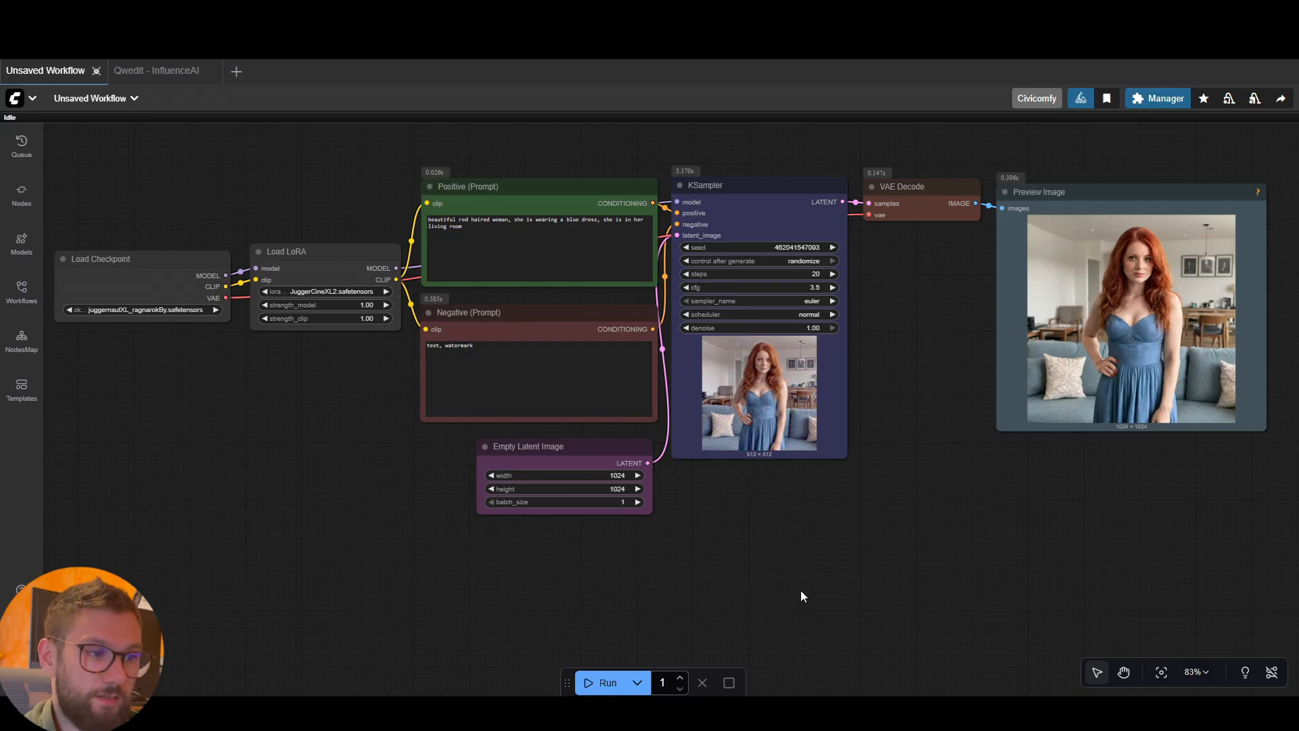
Append the trigger words "Cinematic Lighting," to the positive prompt, run the workflow, and inspect the new image up close
left_click(842, 709)
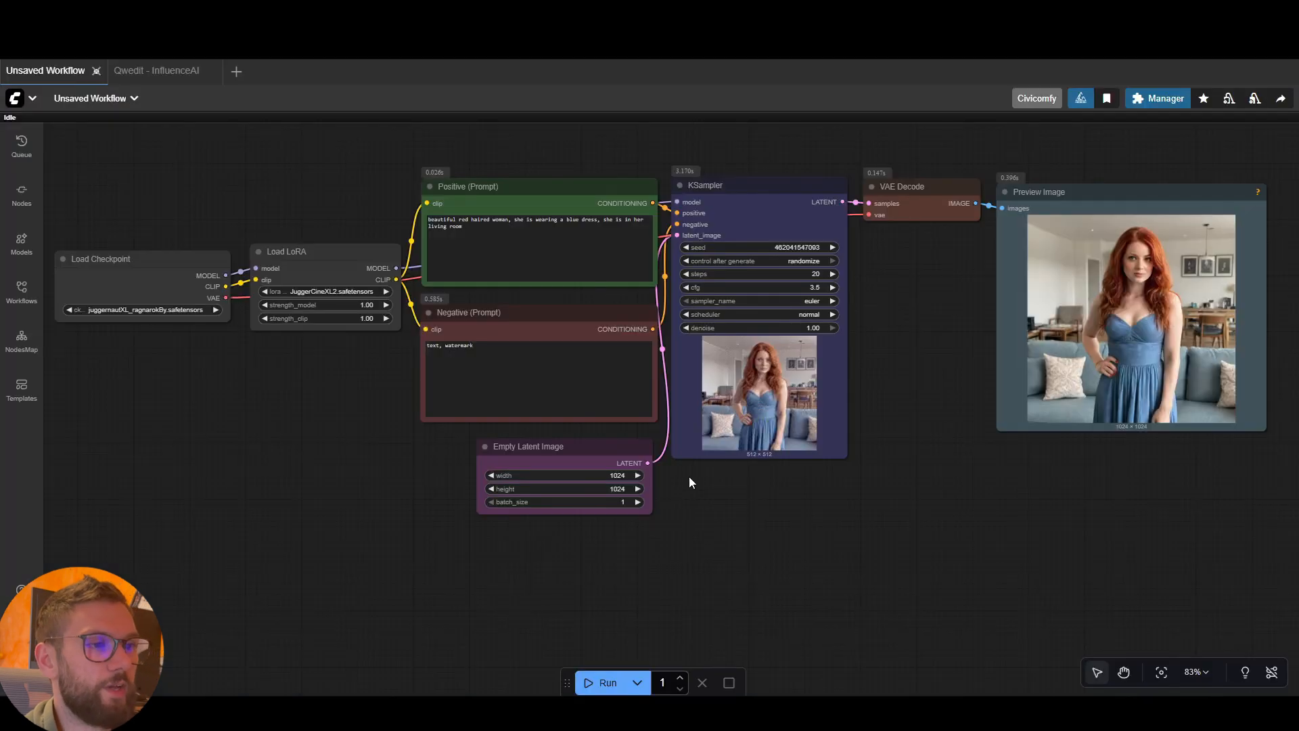
left_click(486, 230)
type(",")
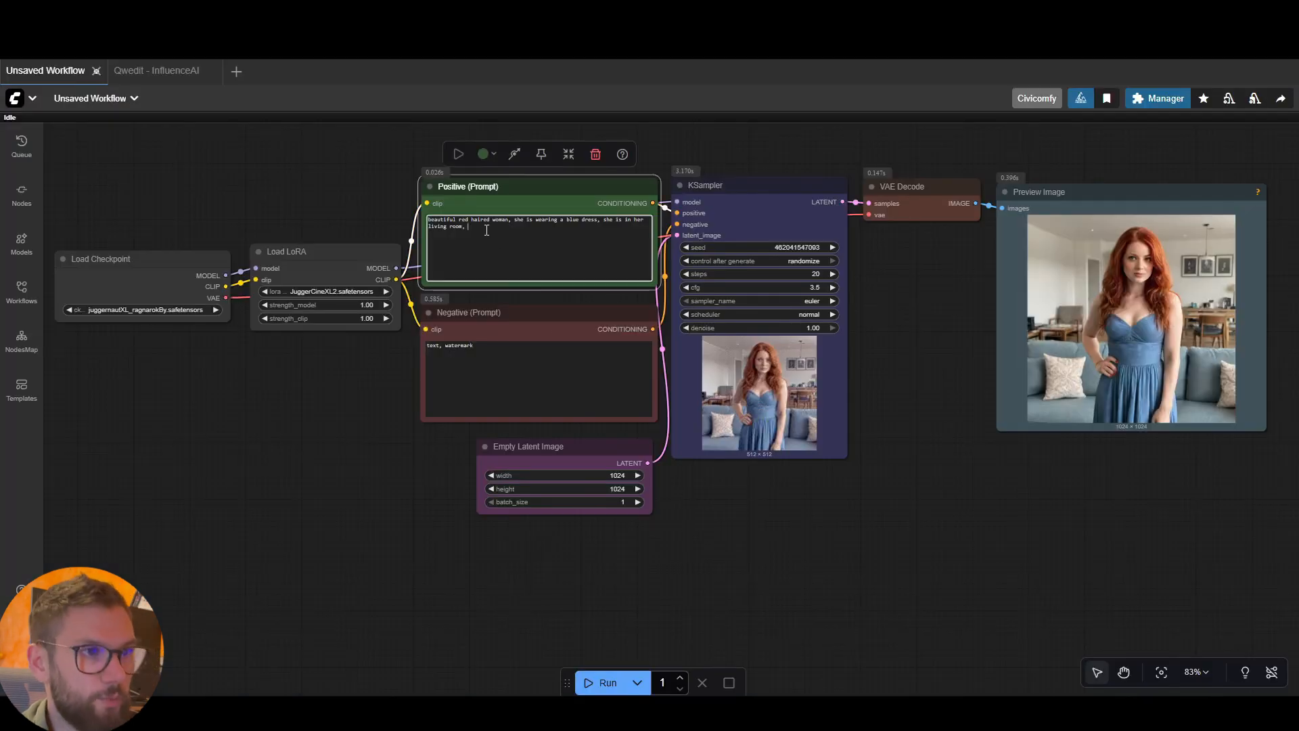
type("Cinematic Lighting")
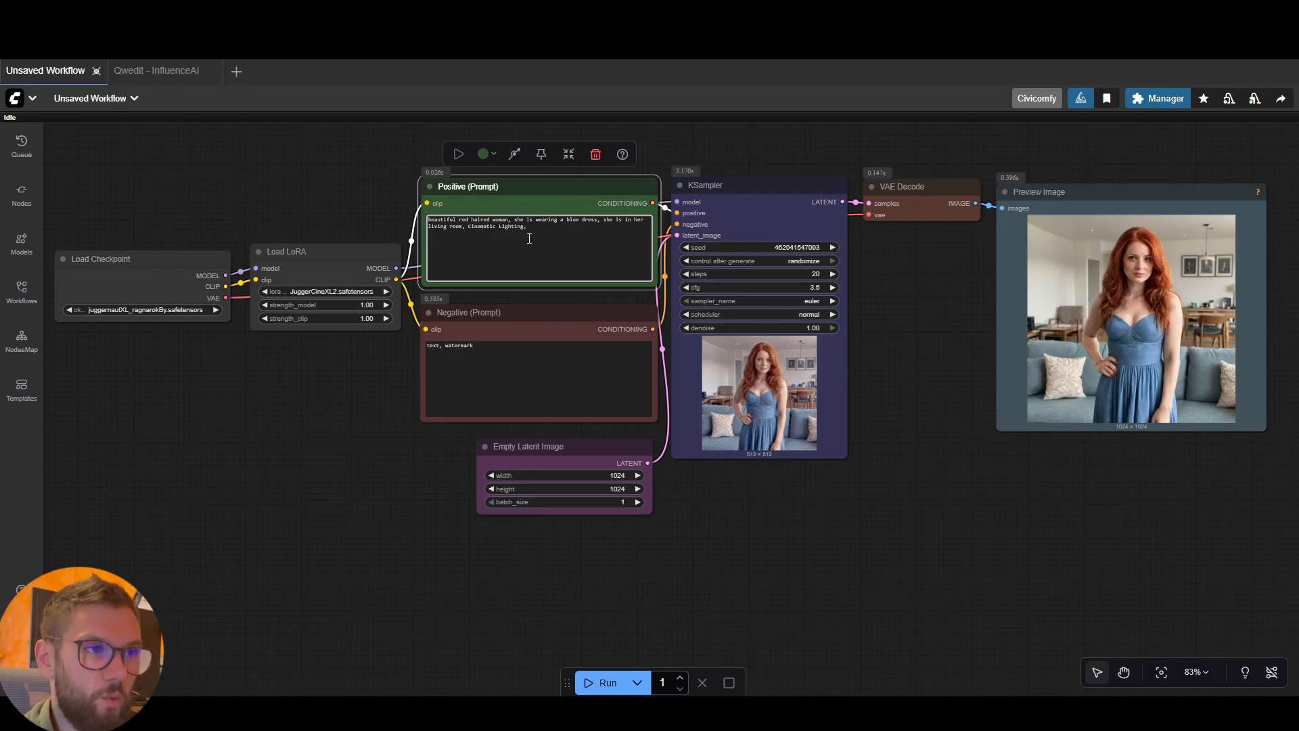
left_click(404, 386)
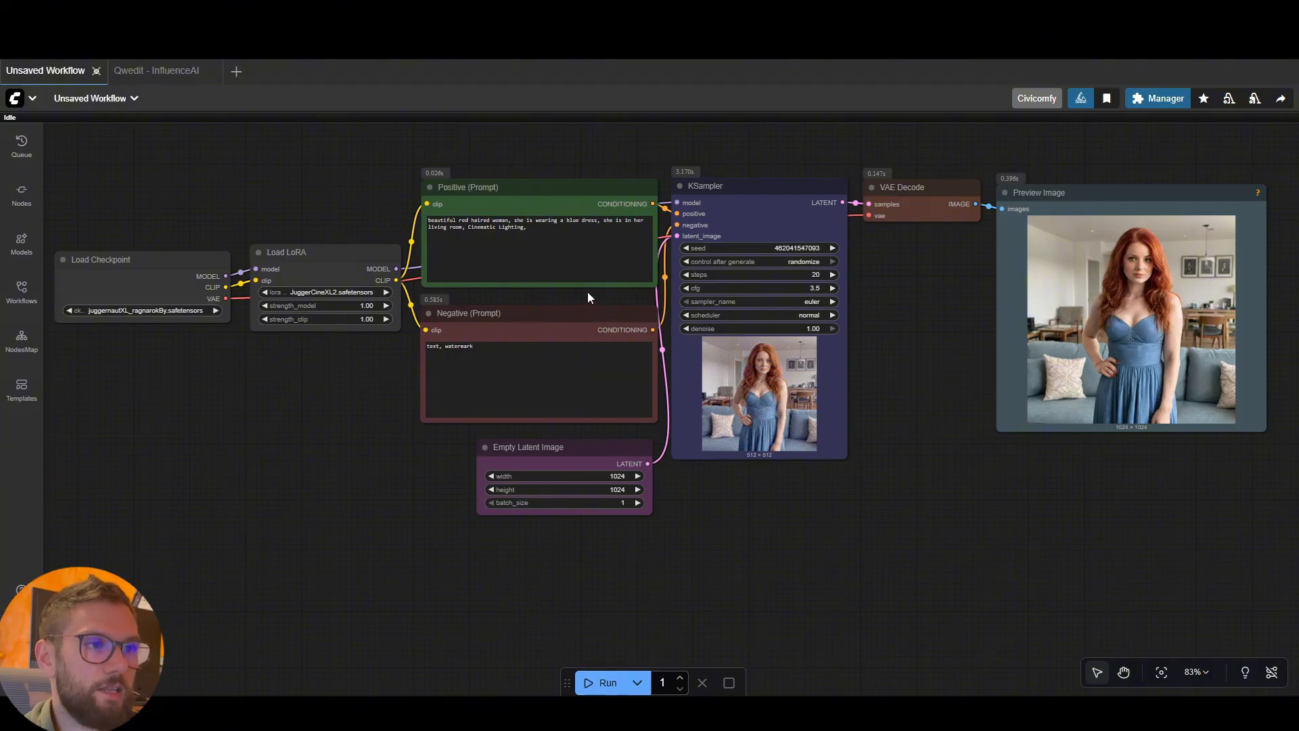
left_click(612, 680)
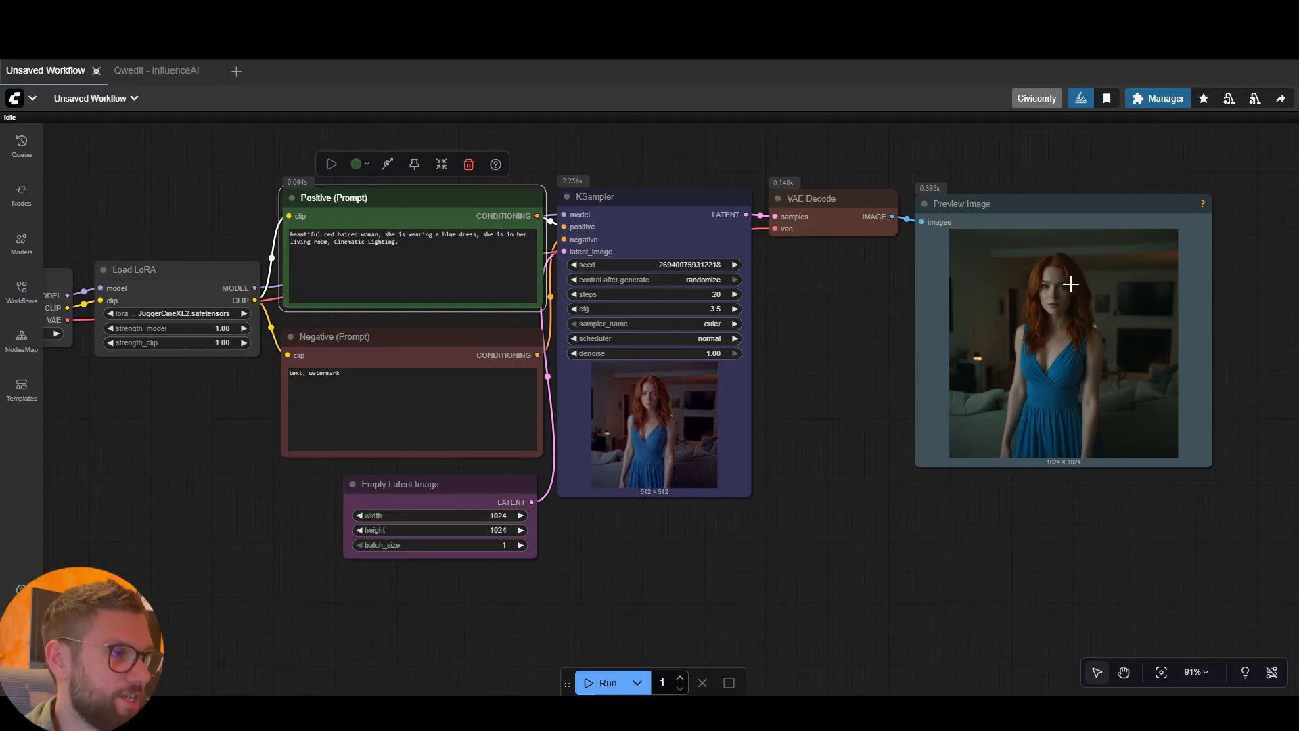
scroll(974, 358, "up", 3)
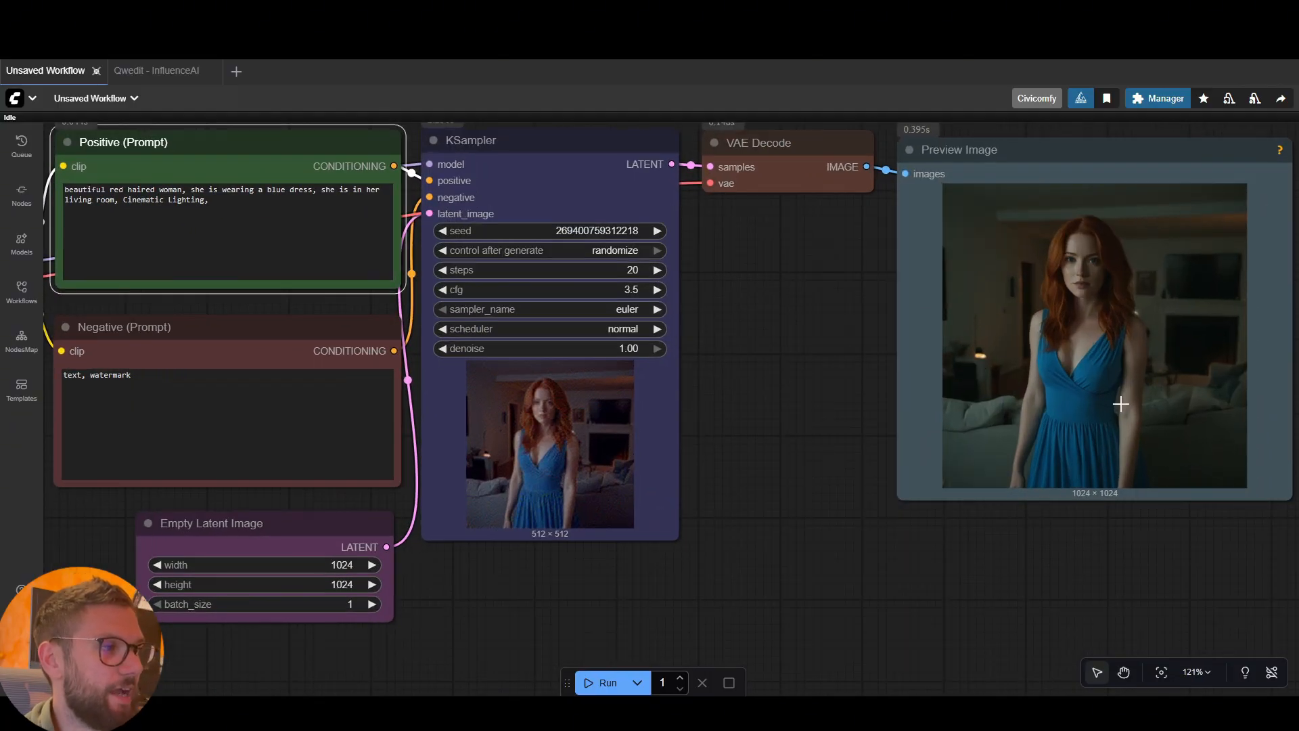
scroll(1177, 270, "down", 3)
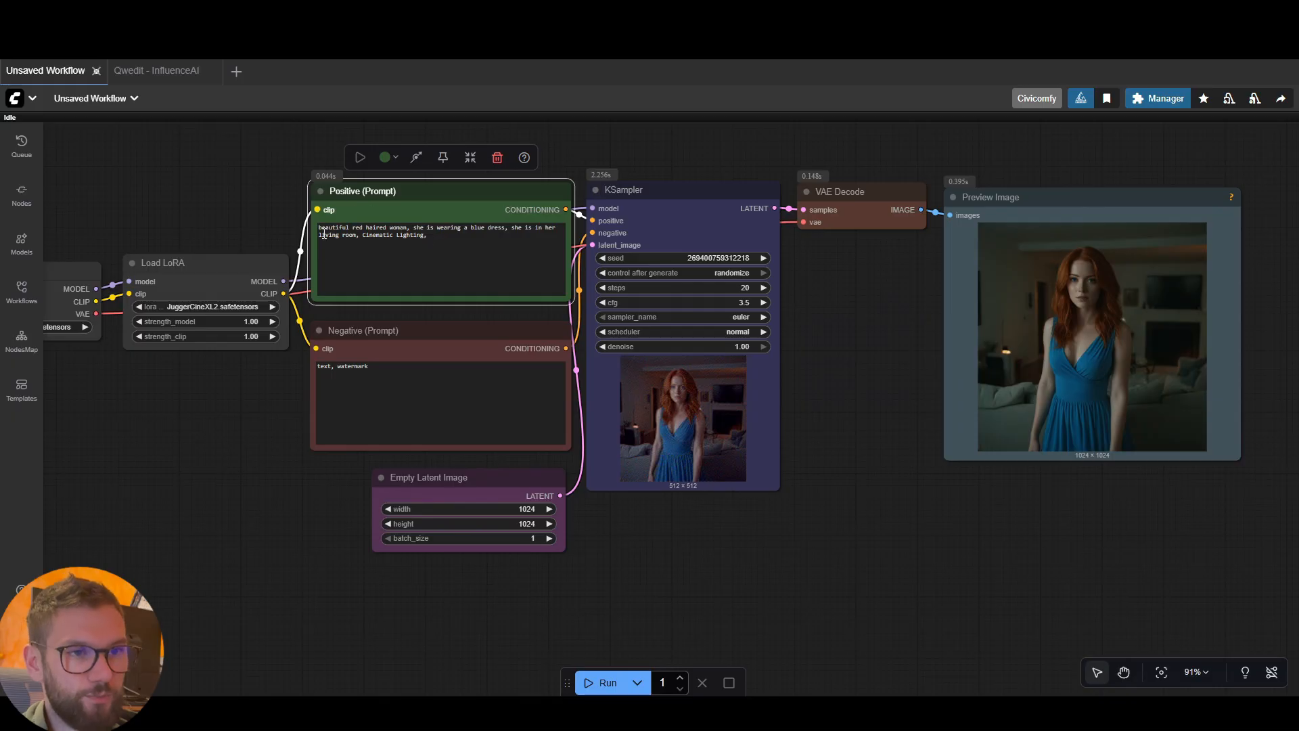
Move Load Checkpoint and Load LoRA away from the prompt nodes to free space for another node between them
scroll(244, 238, "down", 1)
scroll(859, 384, "down", 1)
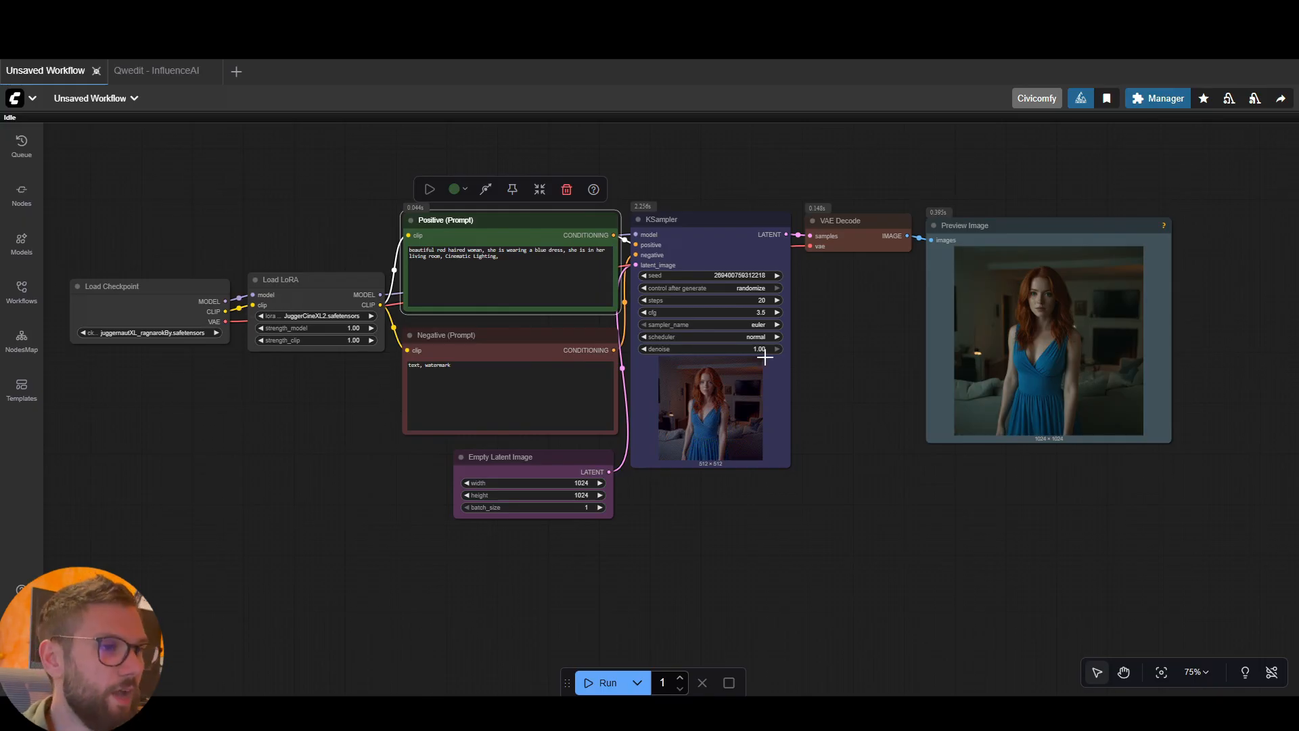
scroll(823, 298, "down", 2)
left_click_drag(348, 463, 476, 449)
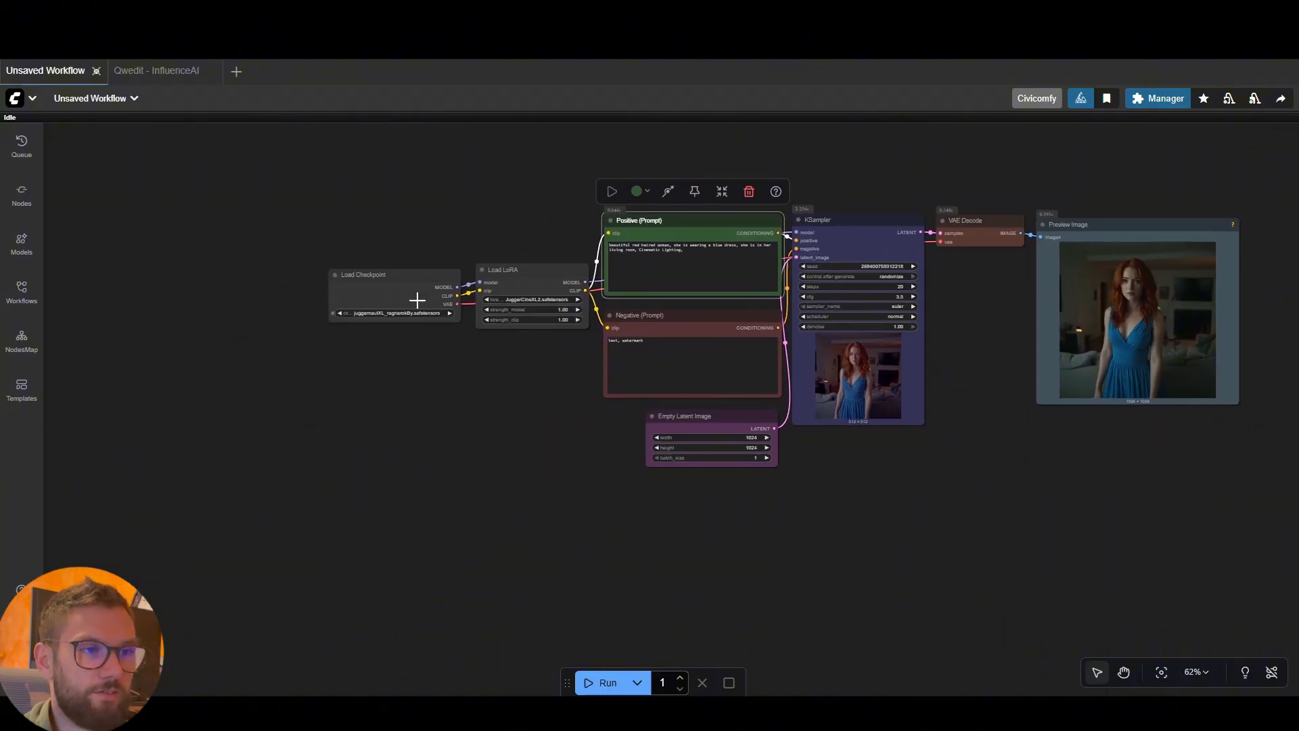
left_click_drag(399, 285, 232, 285)
left_click_drag(535, 285, 365, 285)
Add a second Load LoRA node from Comfy Core and place it between the first Load LoRA and the prompt nodes
double_click(415, 420)
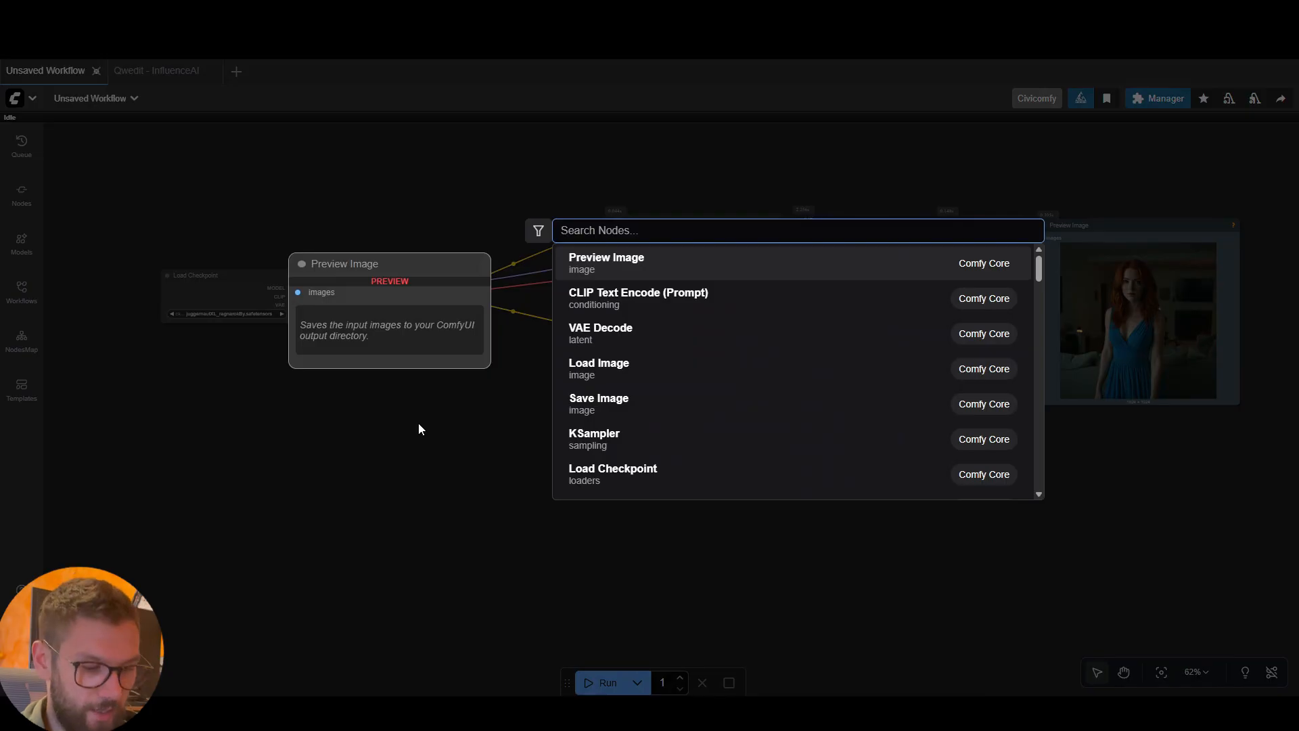
type("load lora")
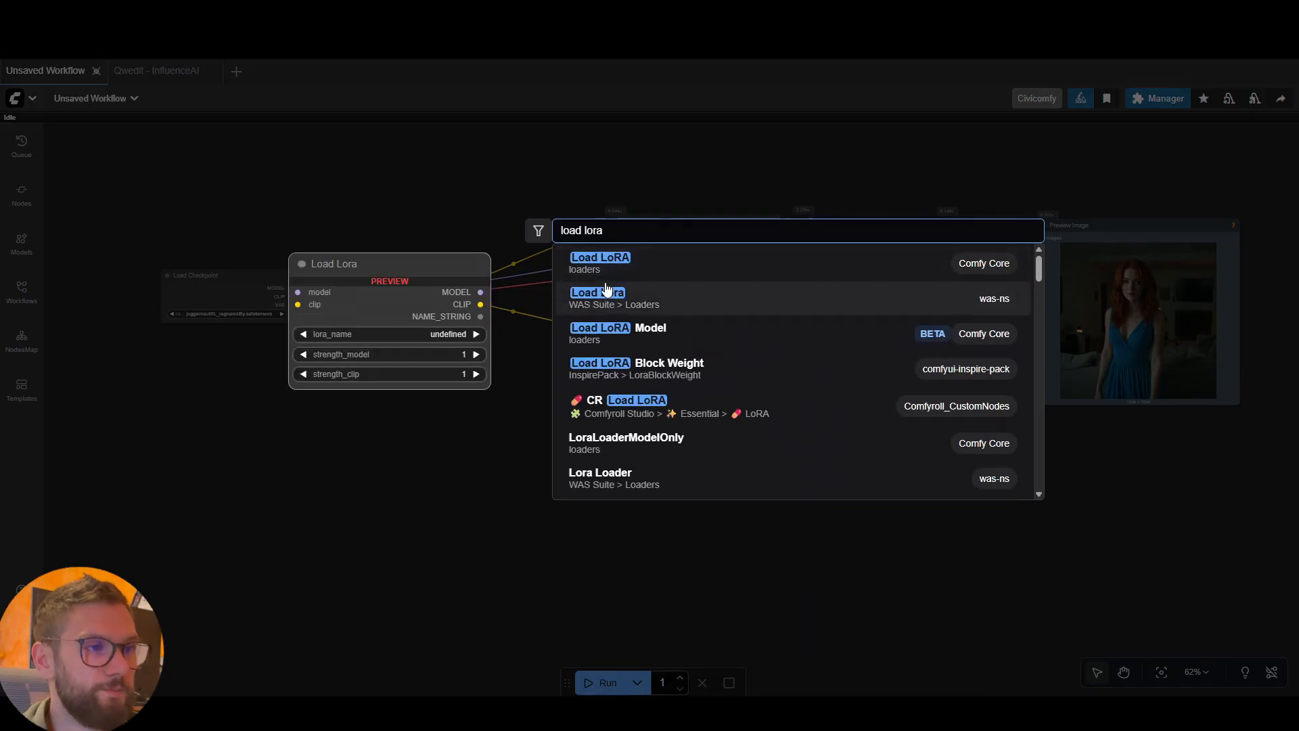
key("Return")
left_click_drag(453, 412, 493, 274)
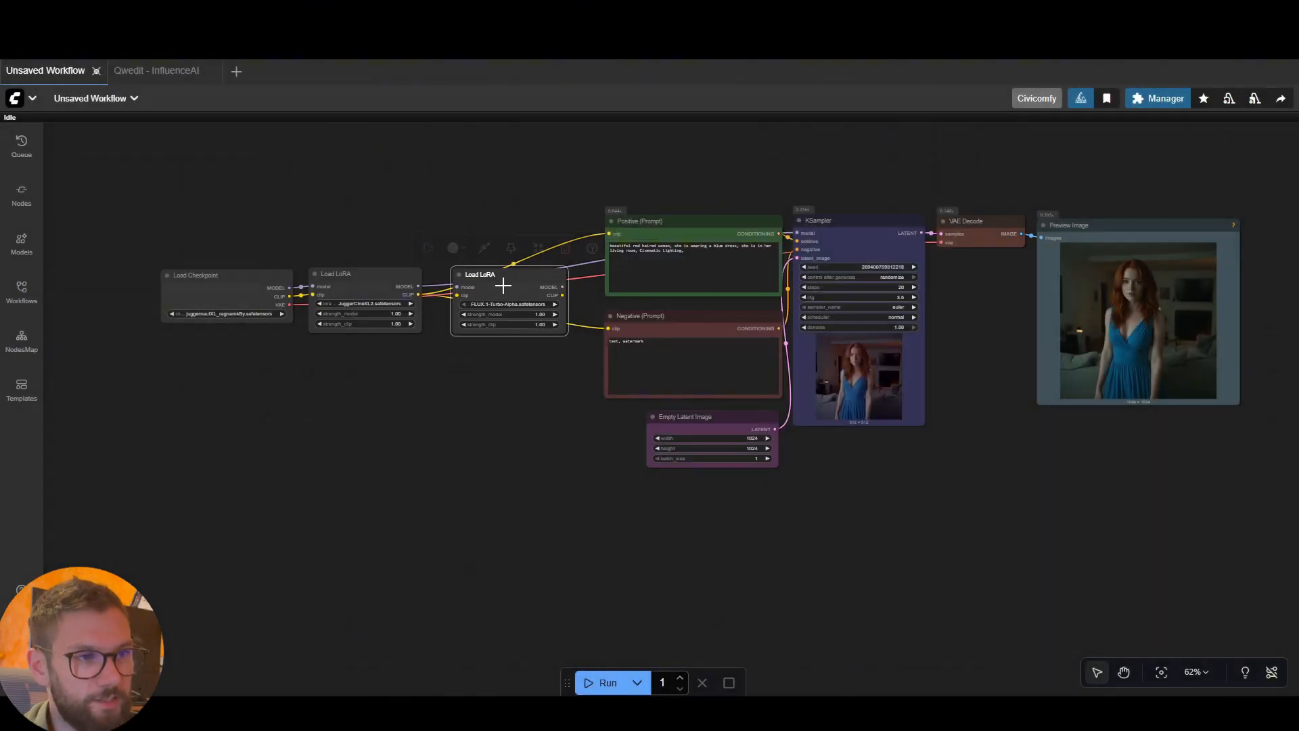
Chain the first Load LoRA's model and CLIP through the second, linking its CLIP to both prompts and its model to KSampler
left_click_drag(418, 286, 457, 286)
scroll(443, 348, "up", 5)
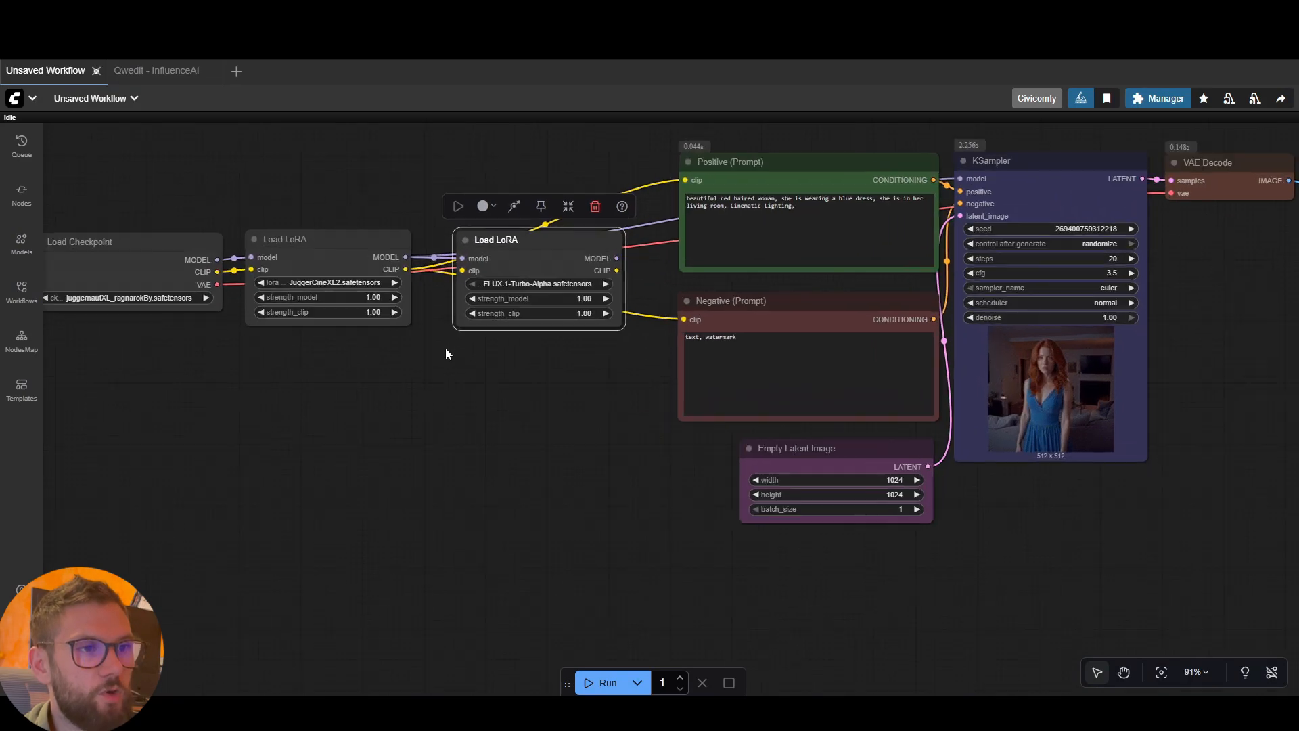
left_click_drag(370, 291, 374, 287)
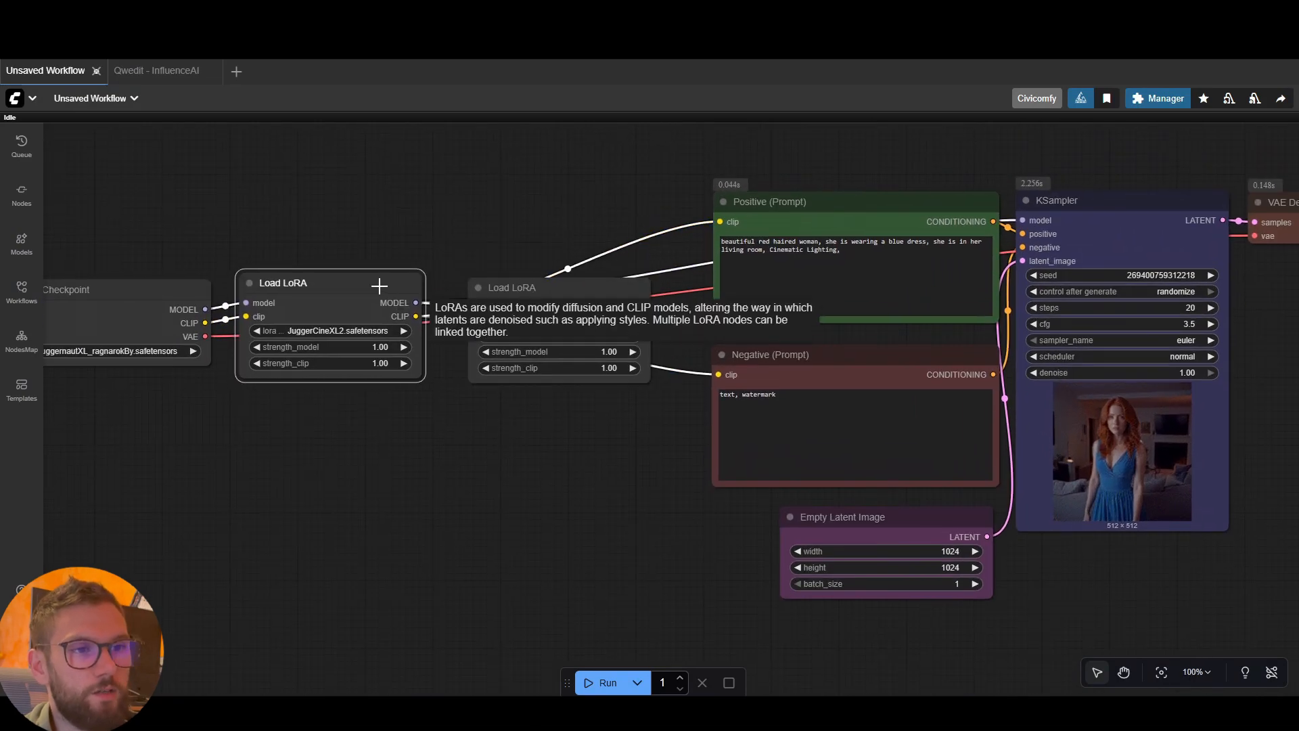
mouse_move(529, 295)
left_mouse_down()
mouse_move(546, 272)
mouse_move(537, 294)
left_mouse_up()
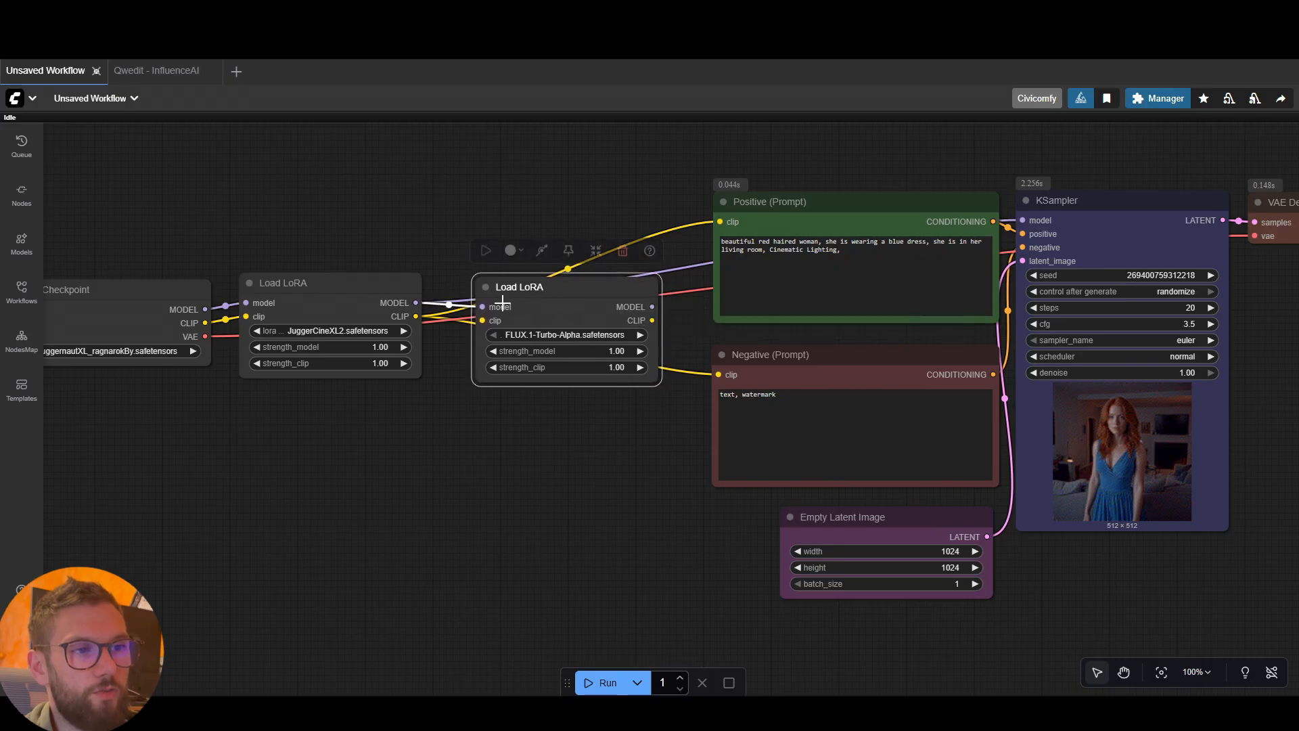
left_click_drag(415, 316, 479, 321)
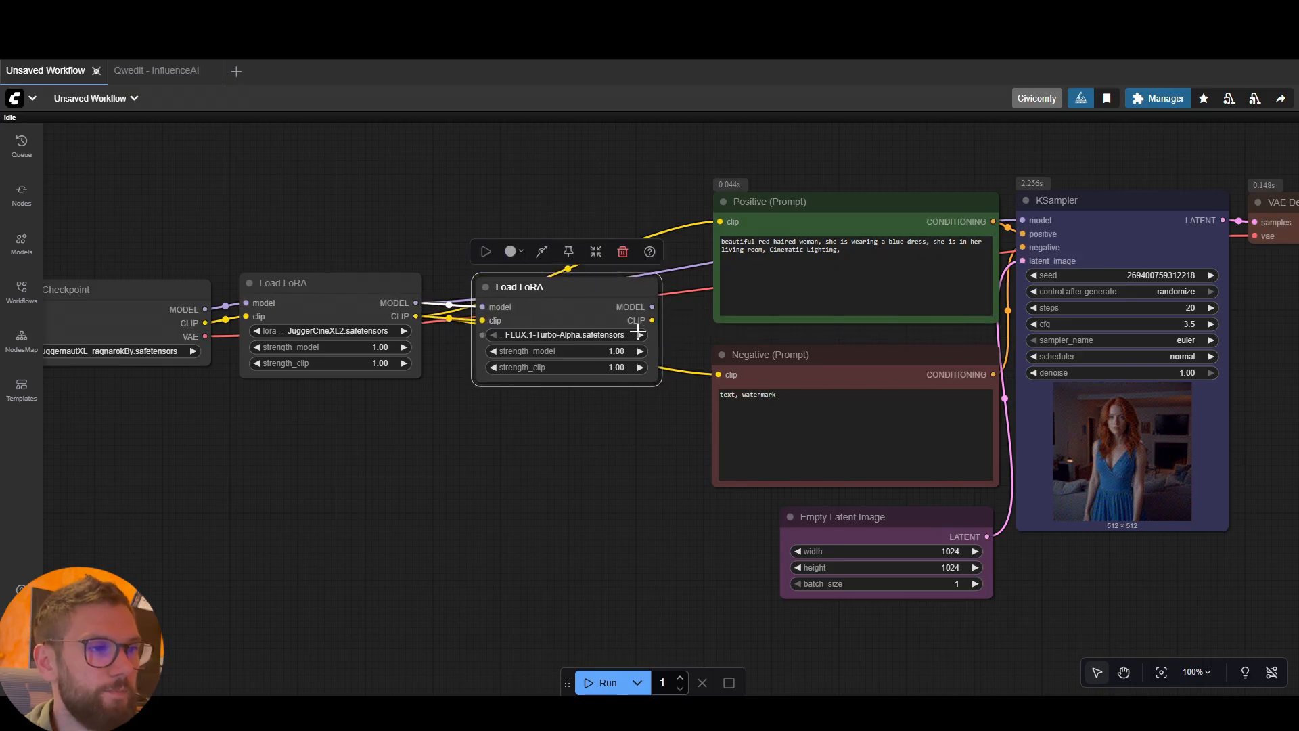
left_click_drag(652, 320, 714, 289)
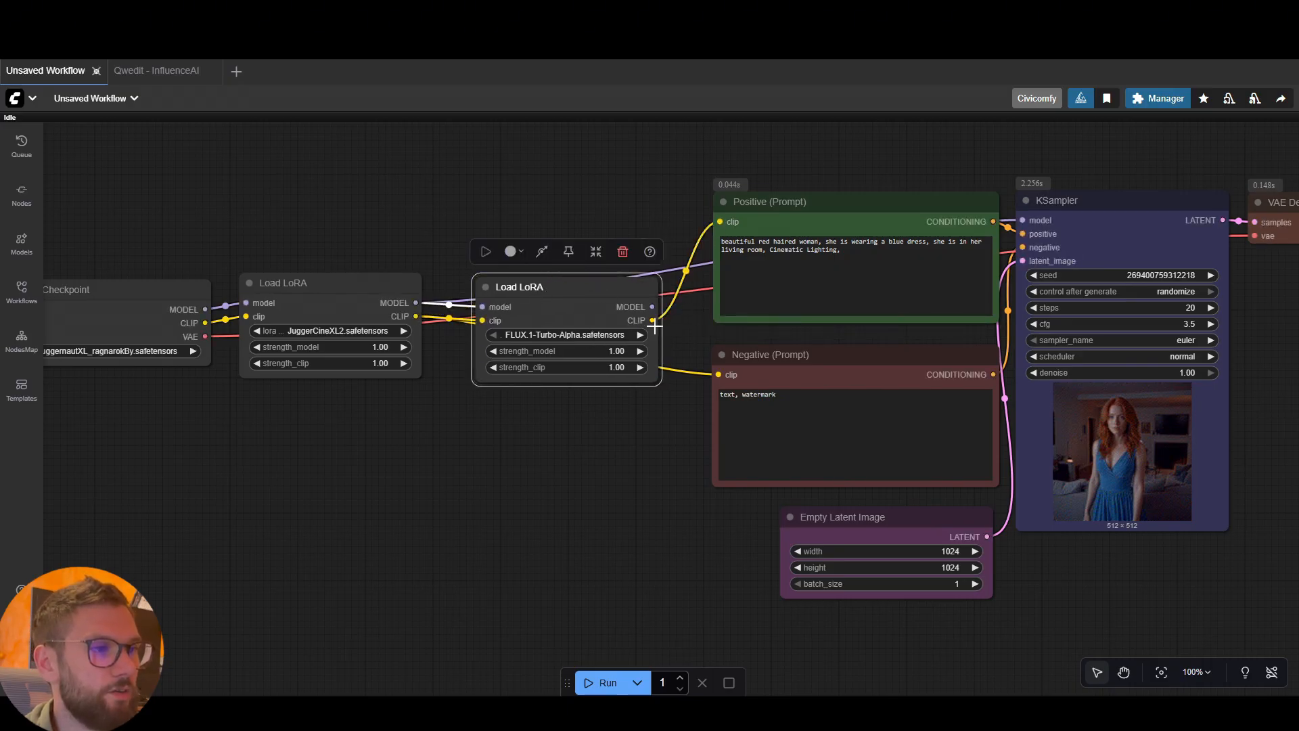
left_click_drag(653, 320, 718, 374)
left_click_drag(652, 307, 1022, 220)
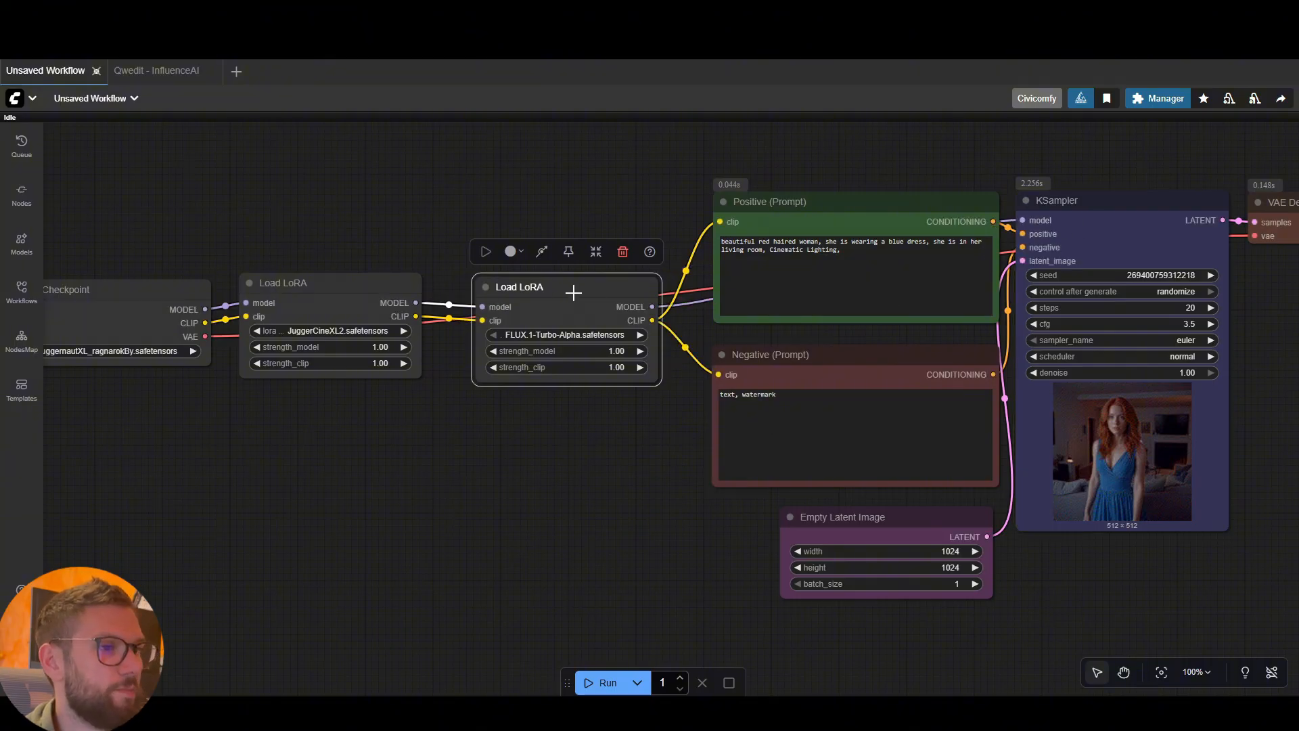
Line up Load Checkpoint and both Load LoRA nodes in one evenly spaced row close to the prompt nodes
mouse_move(573, 292)
left_mouse_down()
mouse_move(571, 406)
mouse_move(582, 281)
mouse_move(591, 292)
left_mouse_up()
left_click_drag(310, 287, 354, 287)
left_click_drag(148, 293, 202, 292)
left_click_drag(545, 306, 569, 301)
left_click_drag(408, 296, 434, 295)
left_click_drag(231, 291, 248, 289)
left_click(397, 440)
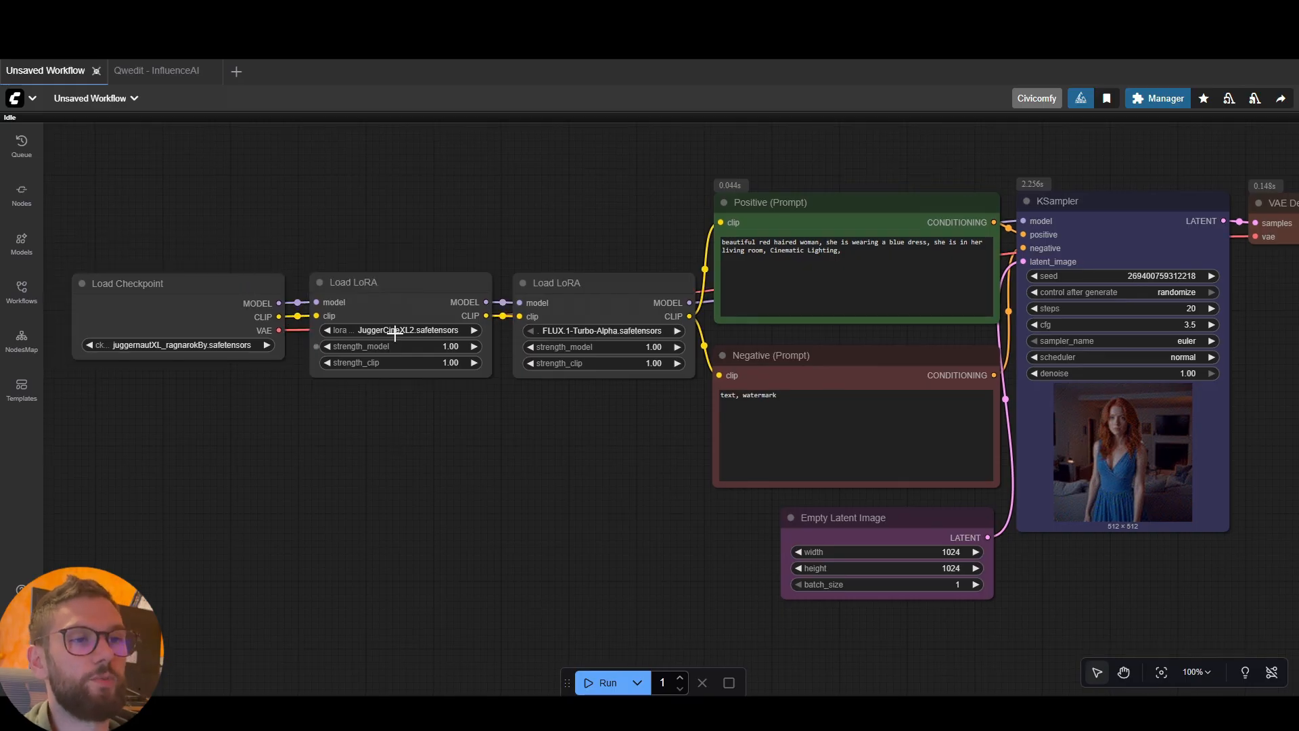
Rename the first Load LoRA node, which holds JuggerCineXL2.safetensors, to "Cinematic"
right_click(387, 289)
left_click(422, 408)
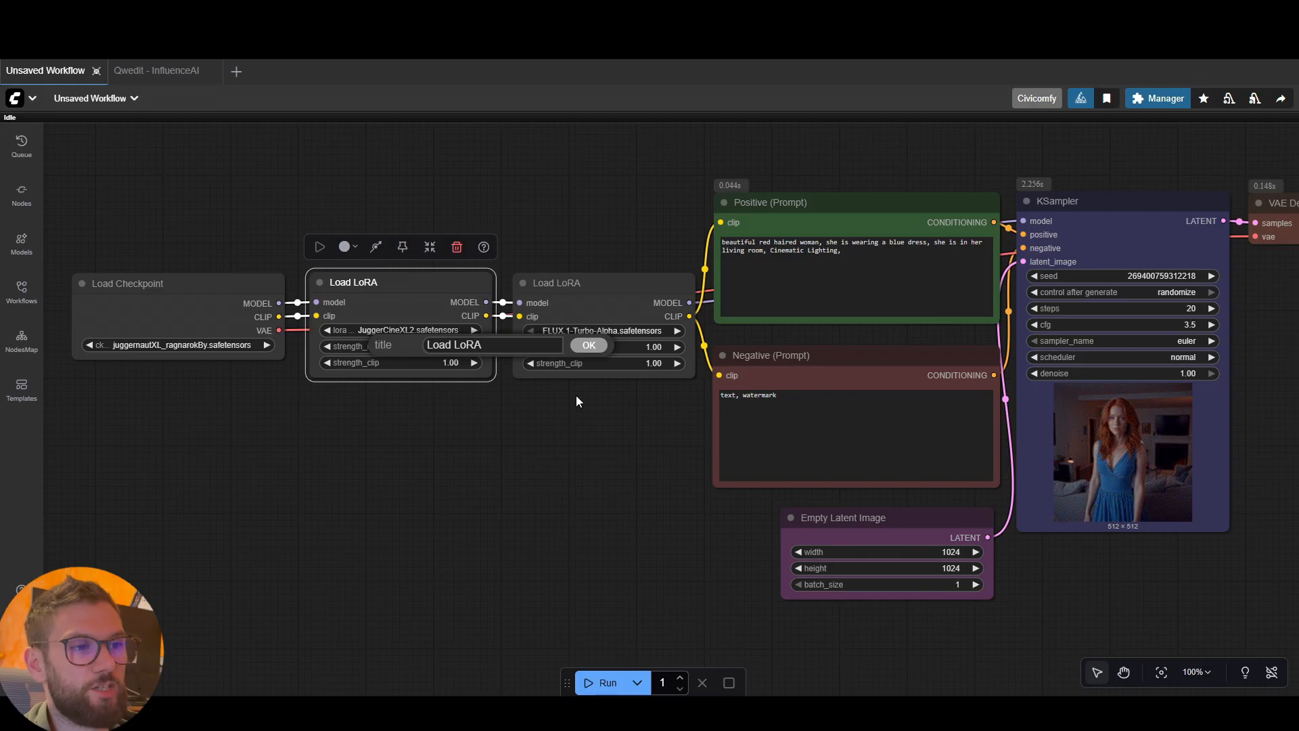
left_click_drag(492, 345, 430, 340)
type("Cinamatic")
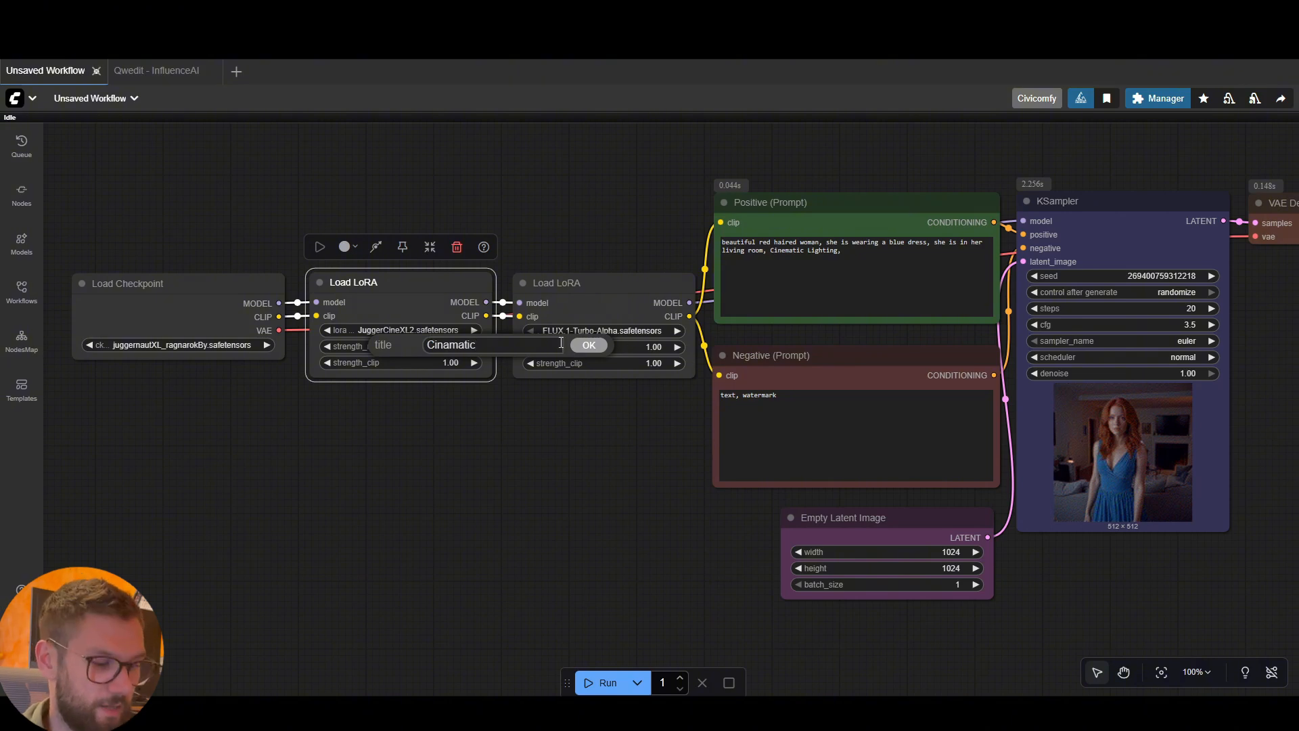
key("BackSpace")
key("BackSpace")
key("BackSpace")
key("BackSpace")
key("BackSpace")
key("BackSpace")
type("ematic")
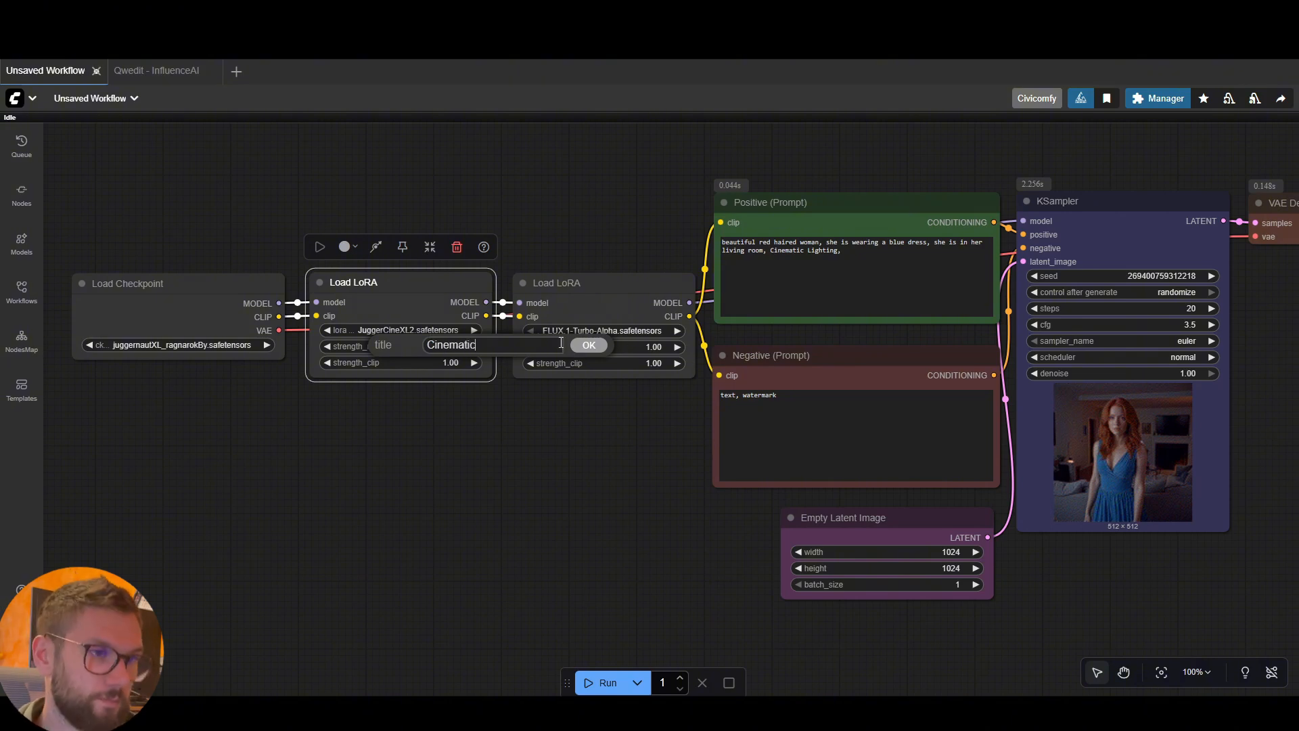
left_click(599, 348)
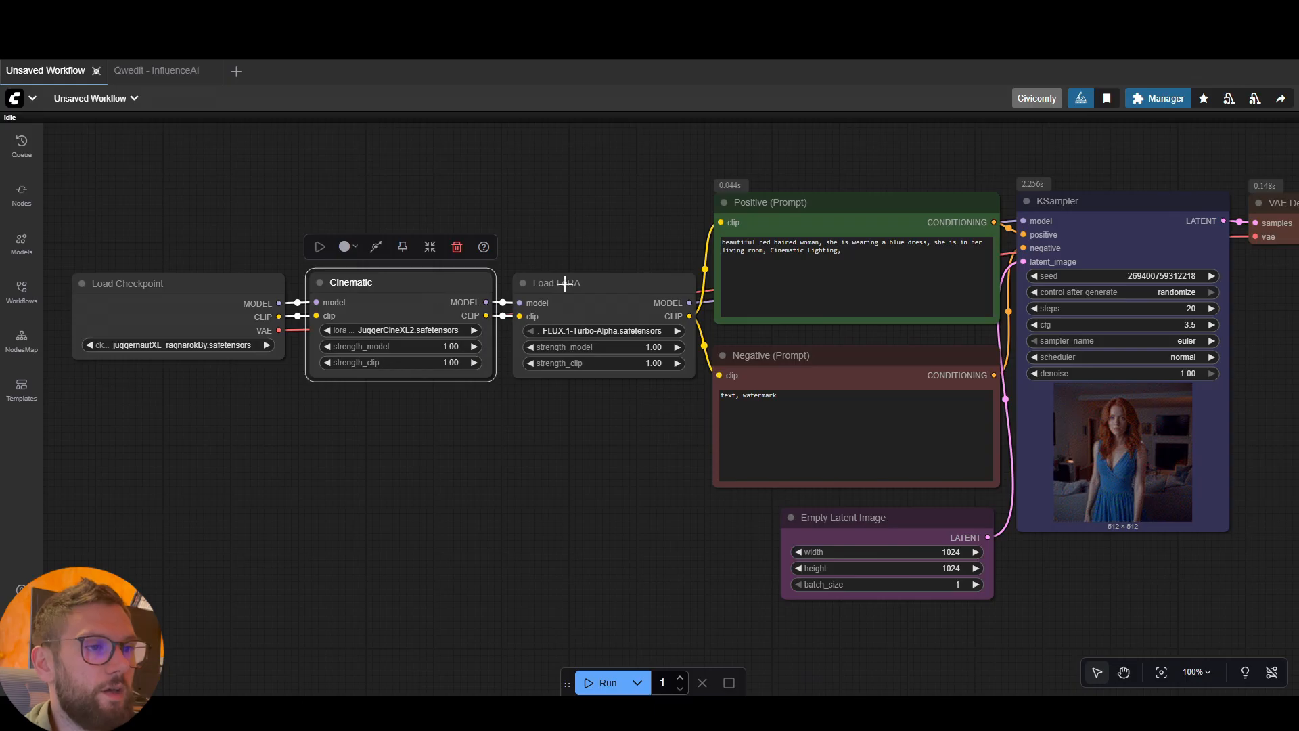
Load Juggernaut1024.safetensors in the second Load LoRA node and rename the node "Marvel Juggernaut"
left_click(564, 284)
left_click(617, 330)
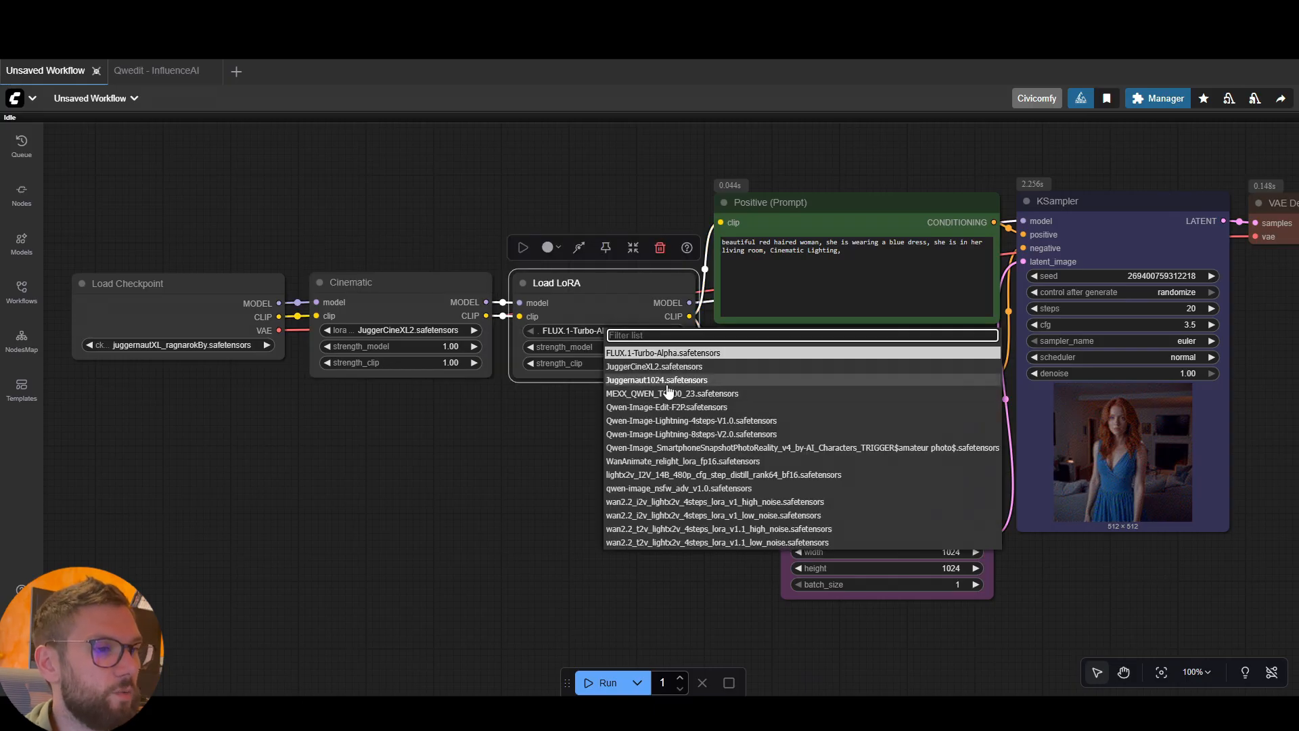
left_click(667, 381)
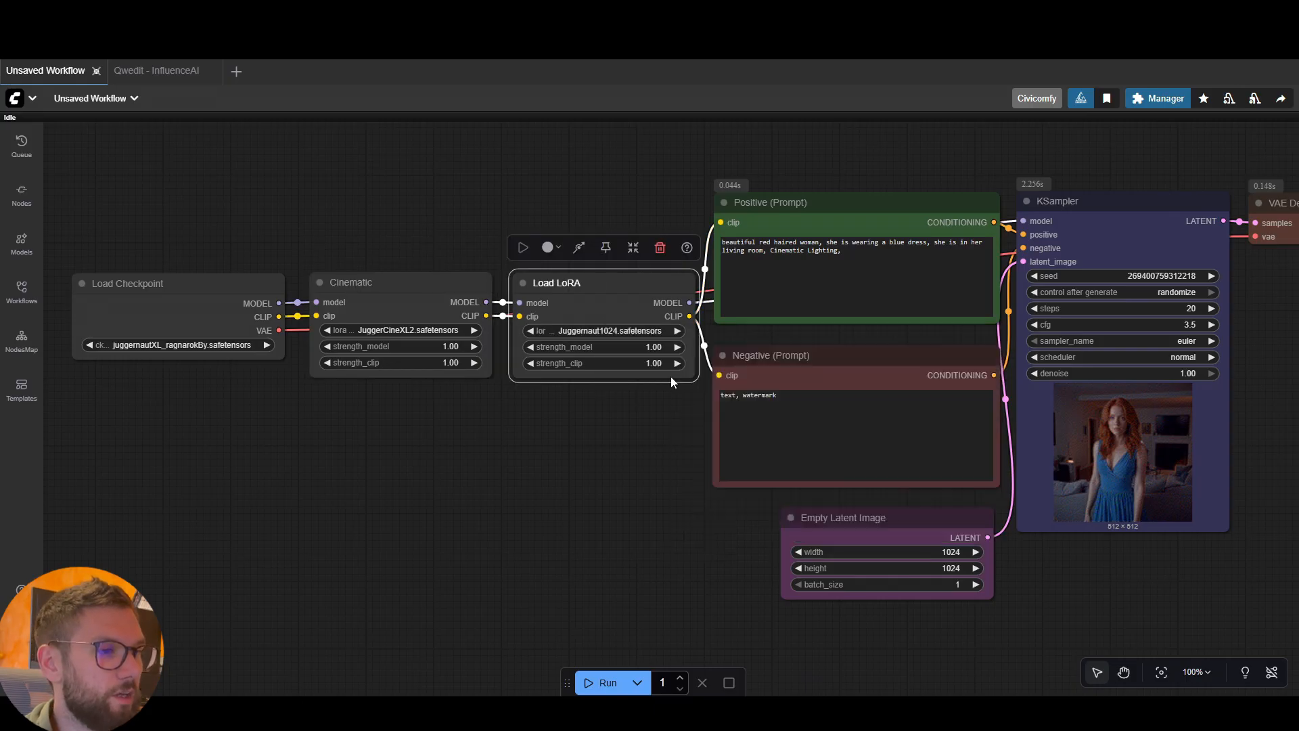
double_click(570, 283)
type("Marvbel")
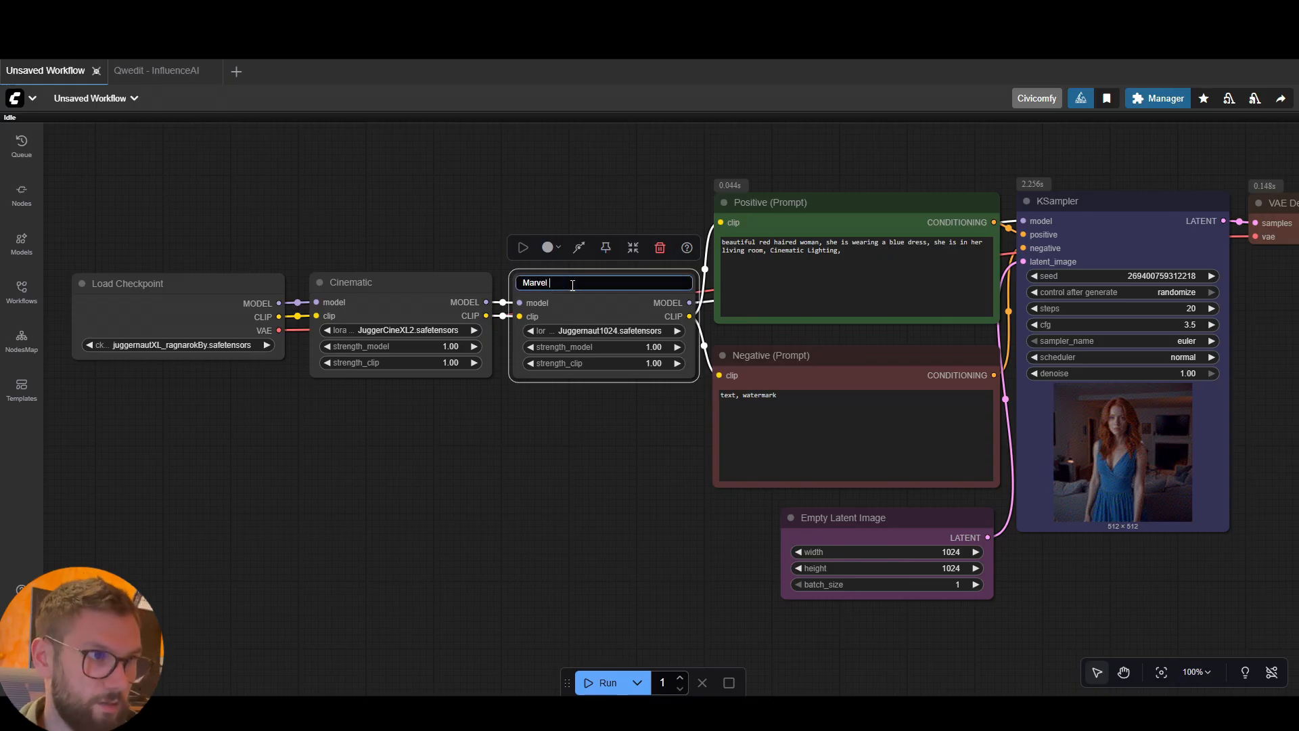
type(" Juggern")
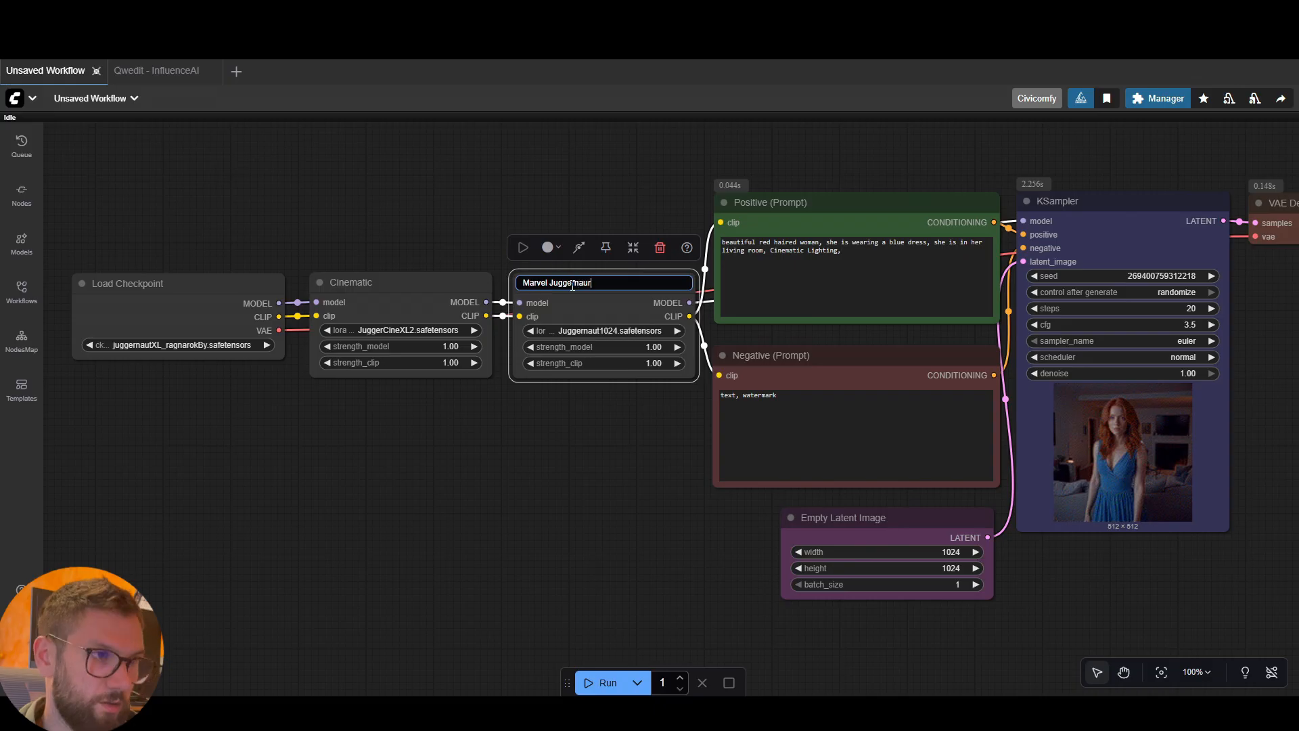
type("aut")
left_click(652, 400)
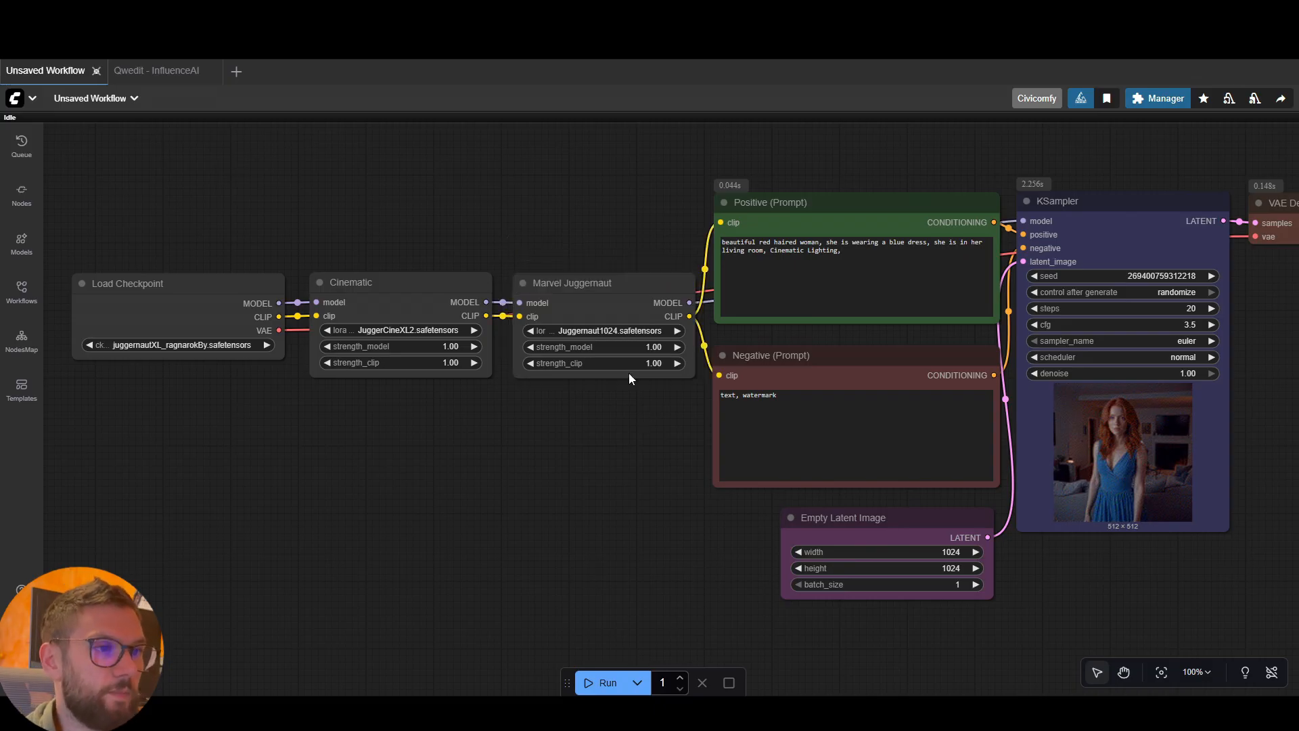
Nudge the Marvel Juggernaut and Load Checkpoint nodes closer to the Cinematic node to tighten the row
left_click(543, 291)
left_click_drag(544, 291, 540, 290)
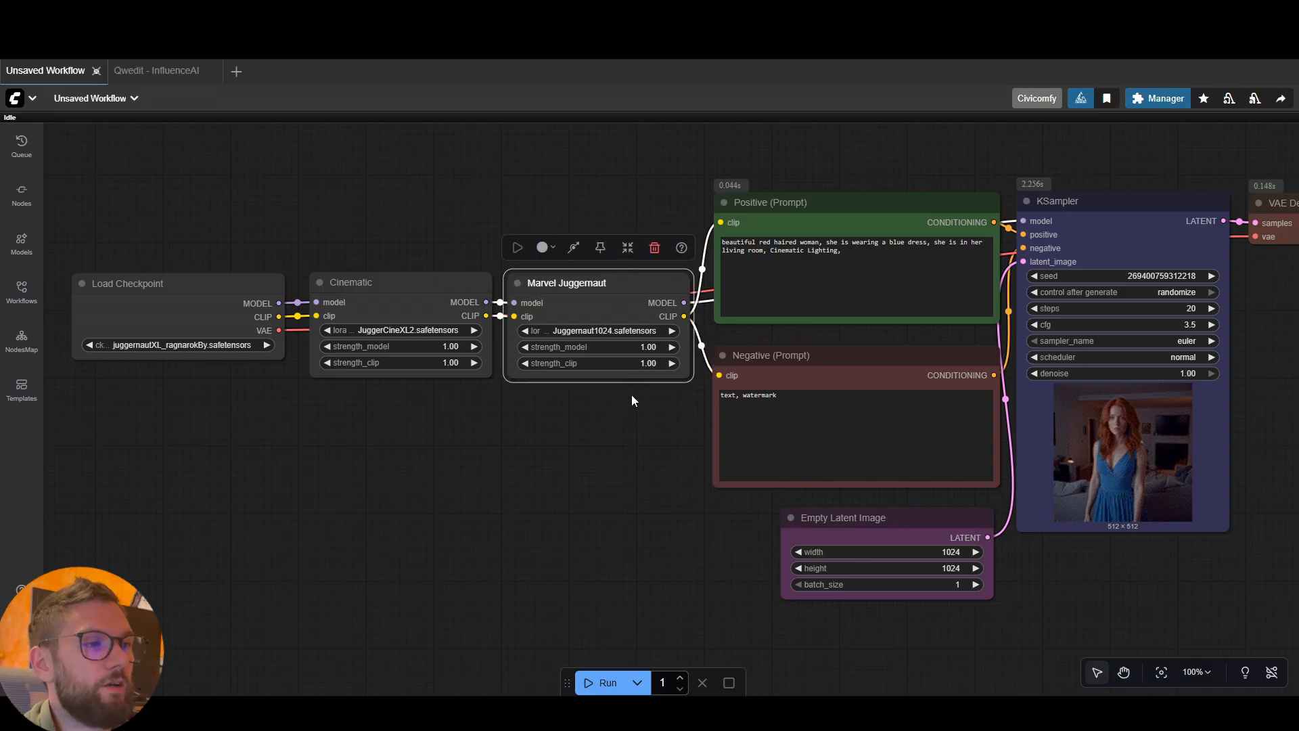
left_click(632, 398)
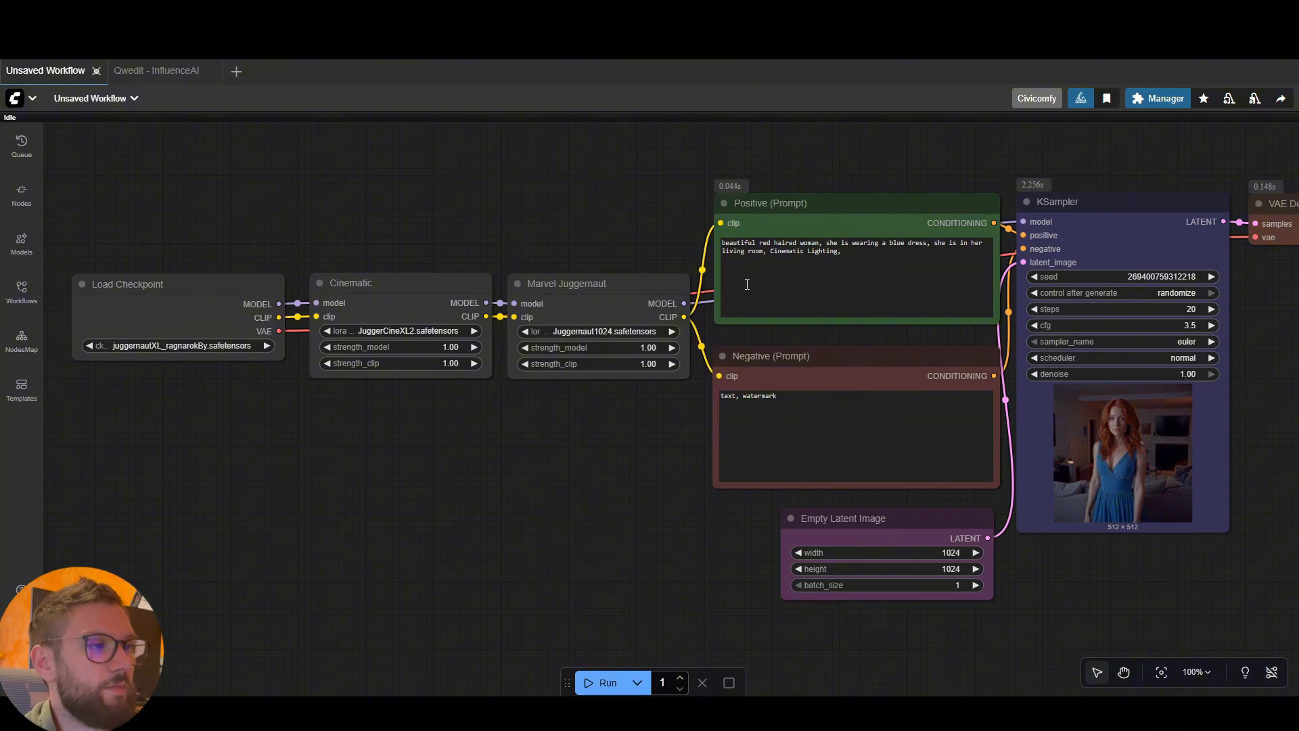
left_click_drag(642, 227, 584, 226)
scroll(529, 241, "down", 1)
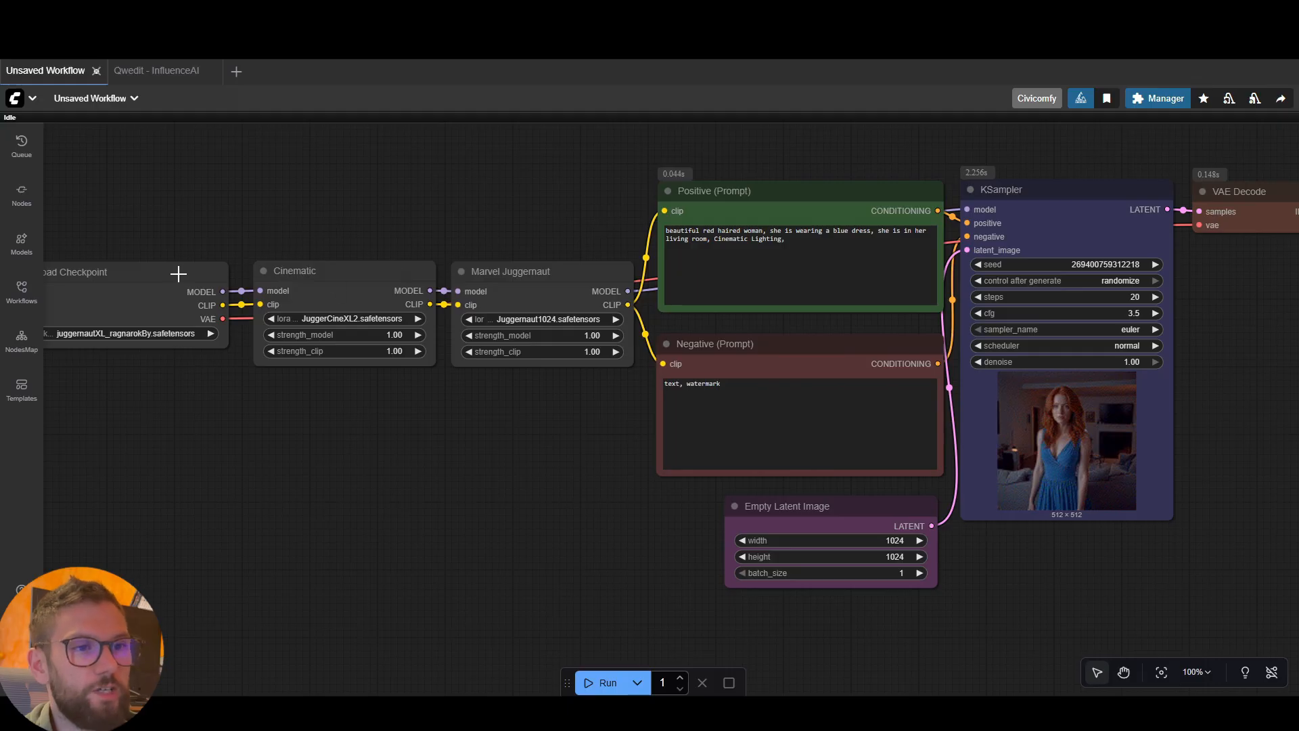
left_click_drag(180, 273, 187, 274)
left_click(301, 229)
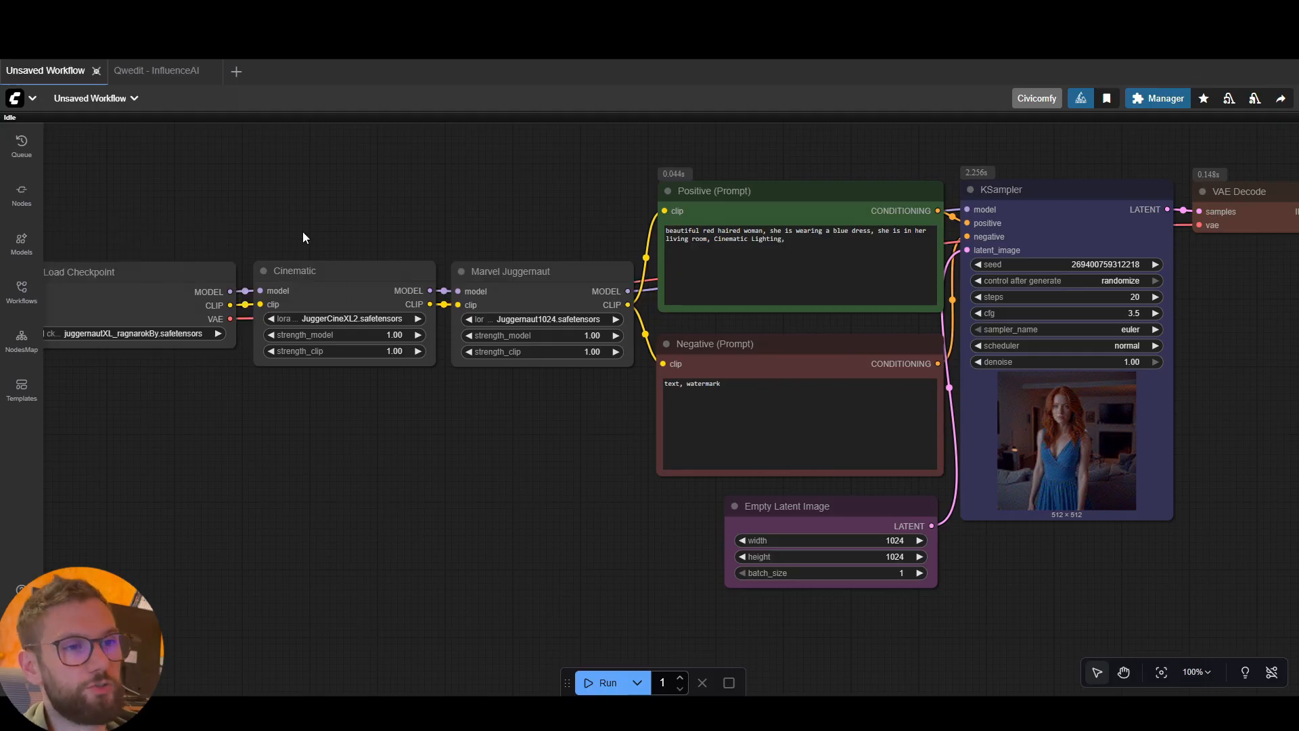
scroll(371, 261, "down", 4)
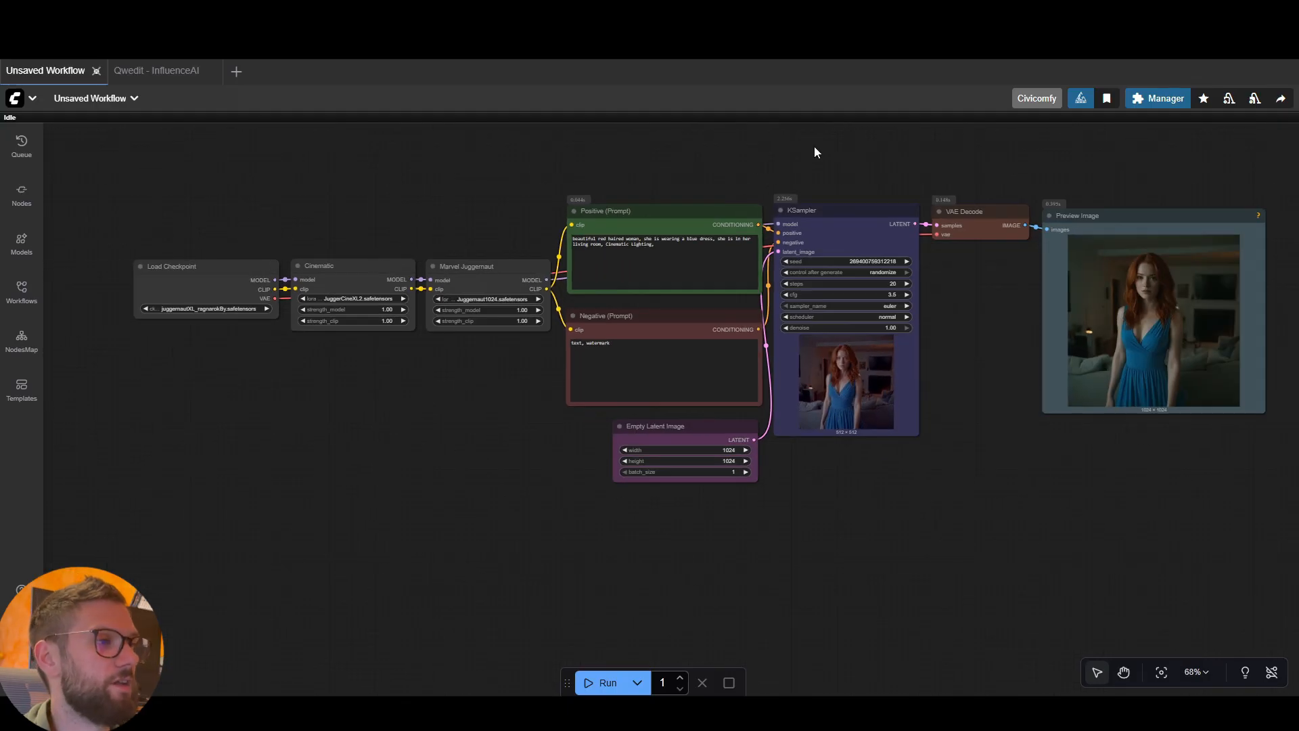
left_click_drag(791, 172, 770, 200)
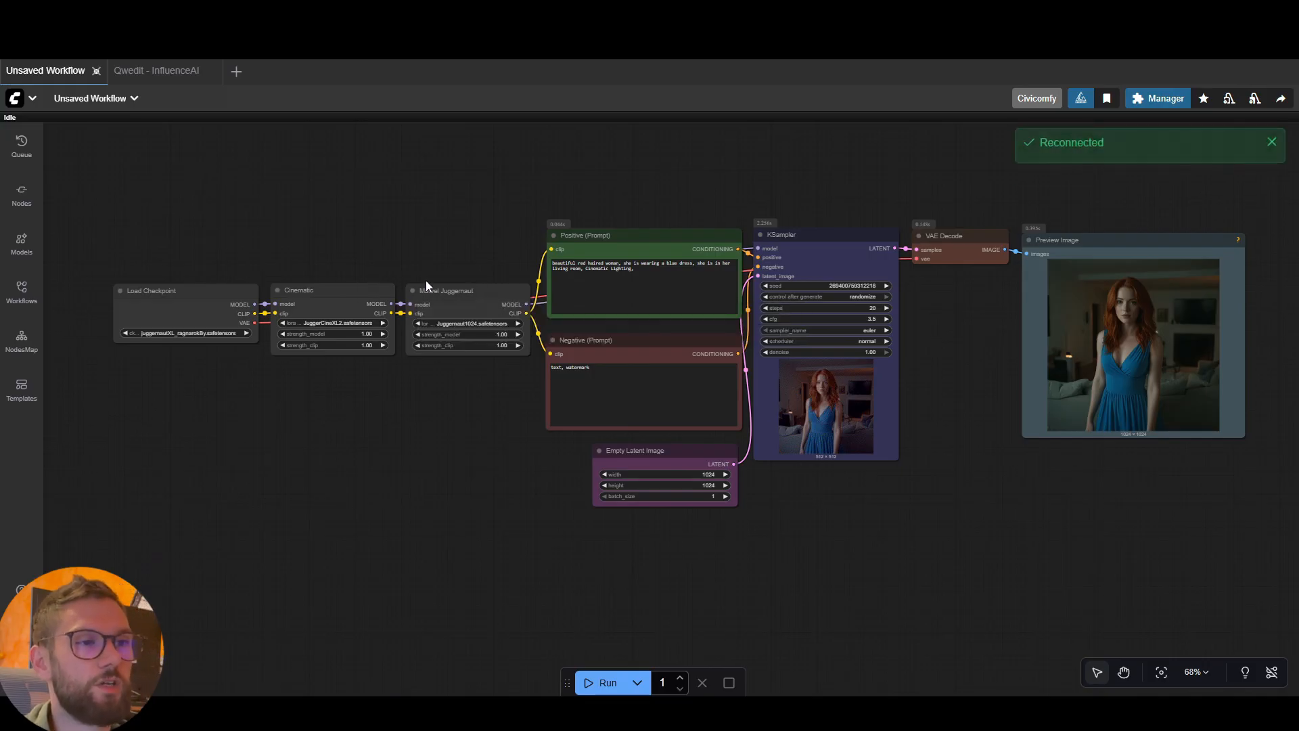
Bypass the Marvel Juggernaut LoRA node and re-enable it
left_click(439, 296)
key("ctrl+b")
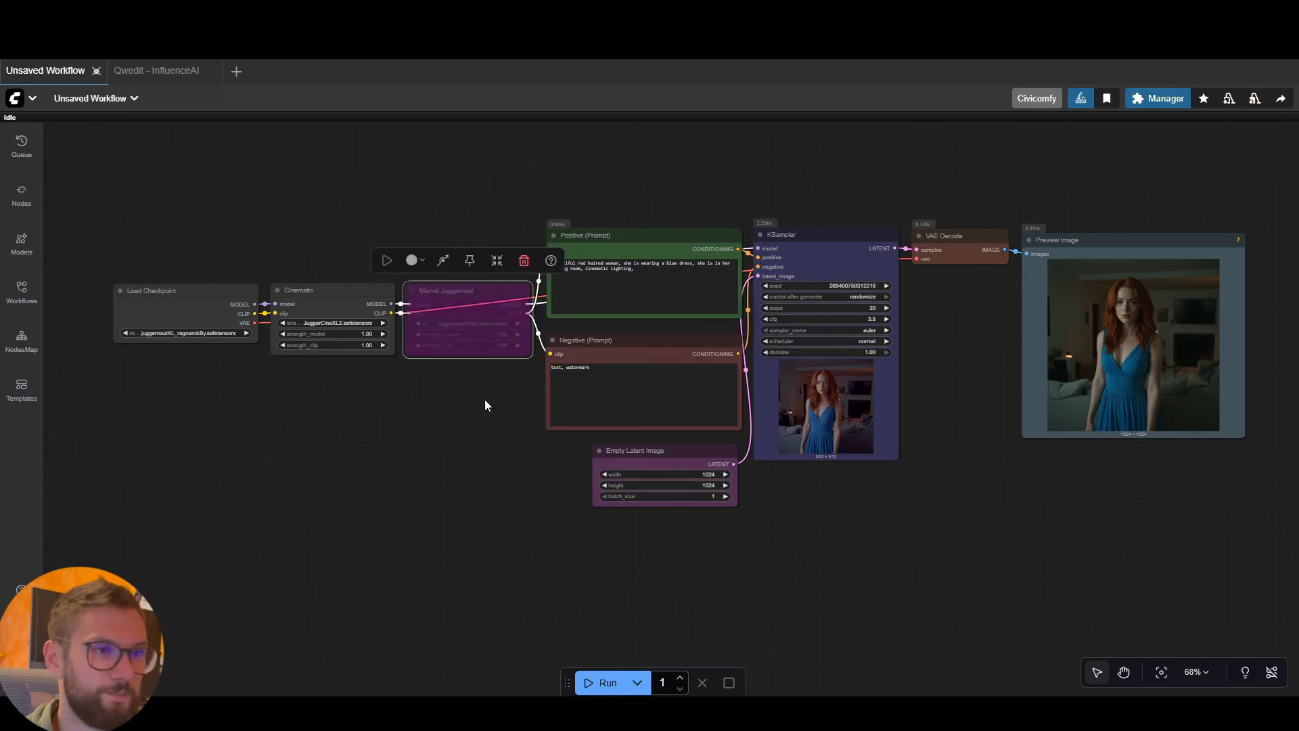
left_click(485, 404)
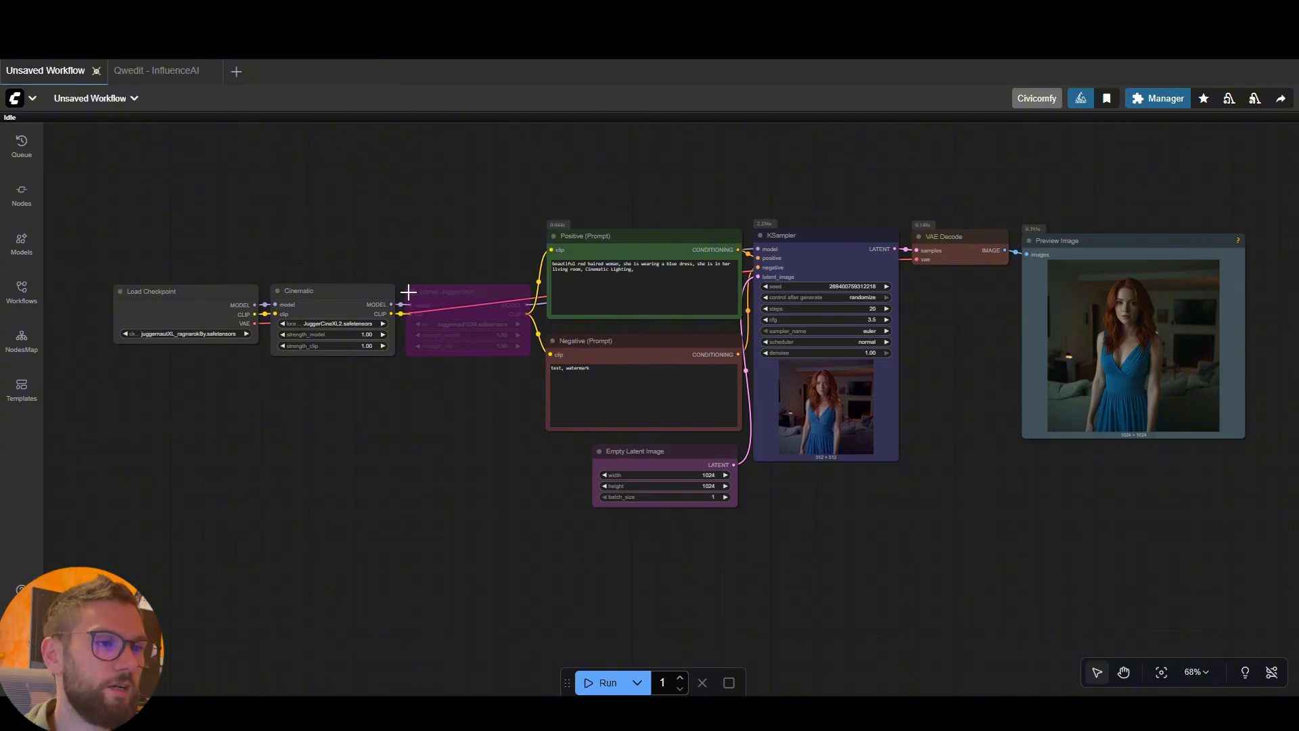
scroll(408, 291, "up", 3)
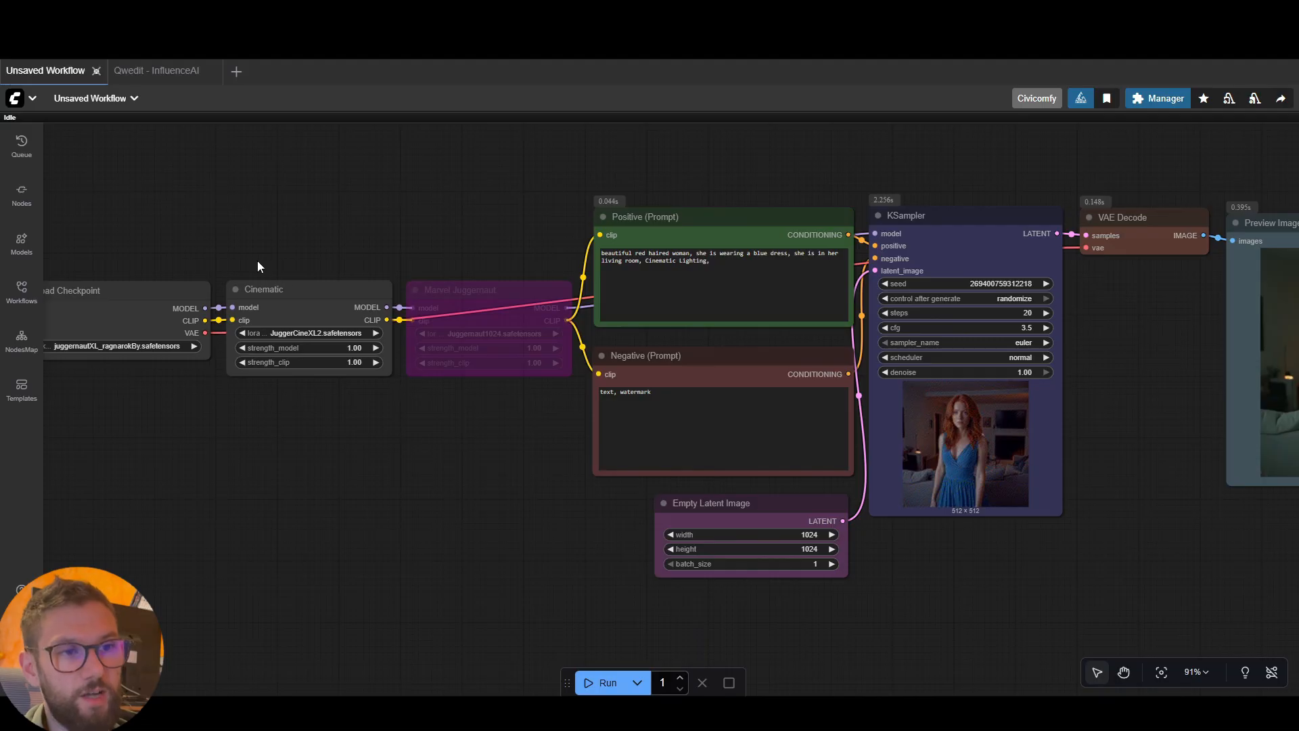
left_click(477, 300)
key("ctrl+b")
left_click(449, 406)
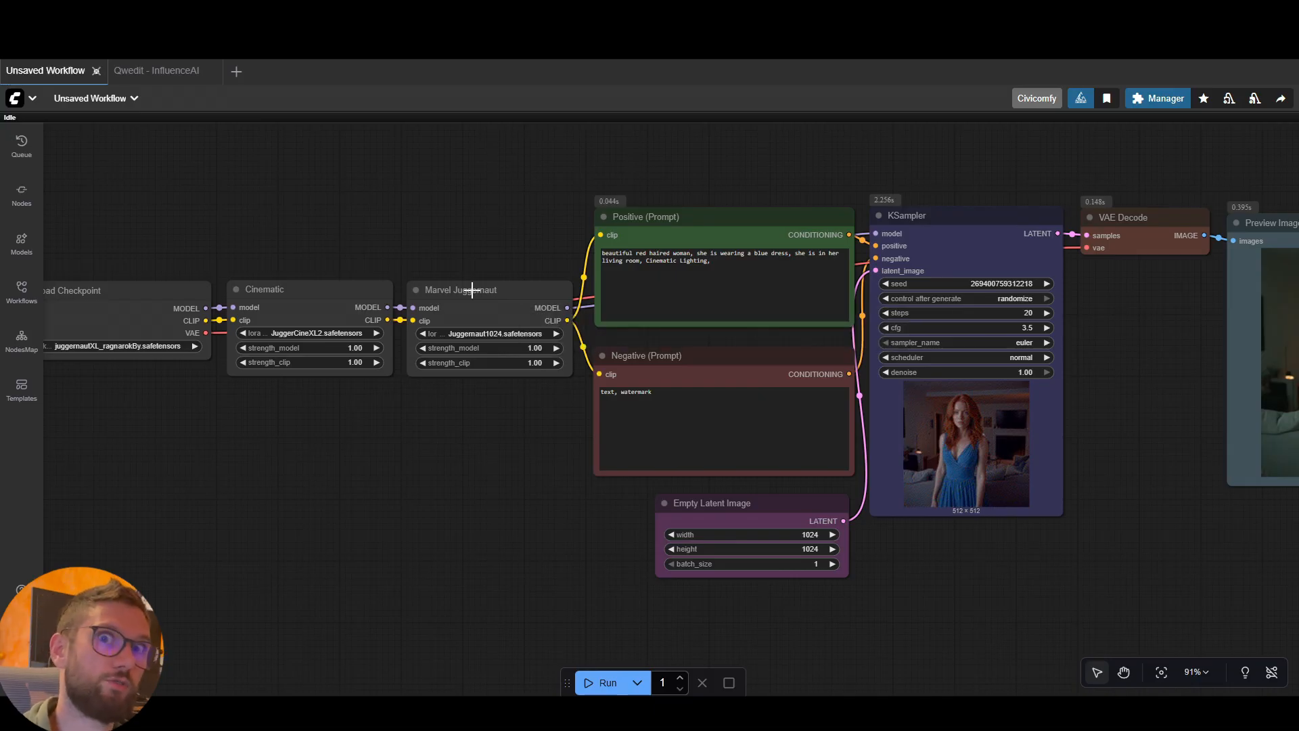
Switch to the Marvel Juggernaut LoRA's Civitai page and copy its trigger words, "a muscular man with an armor and helmet"
scroll(588, 386, "down", 2)
left_click_drag(1064, 366, 1035, 345)
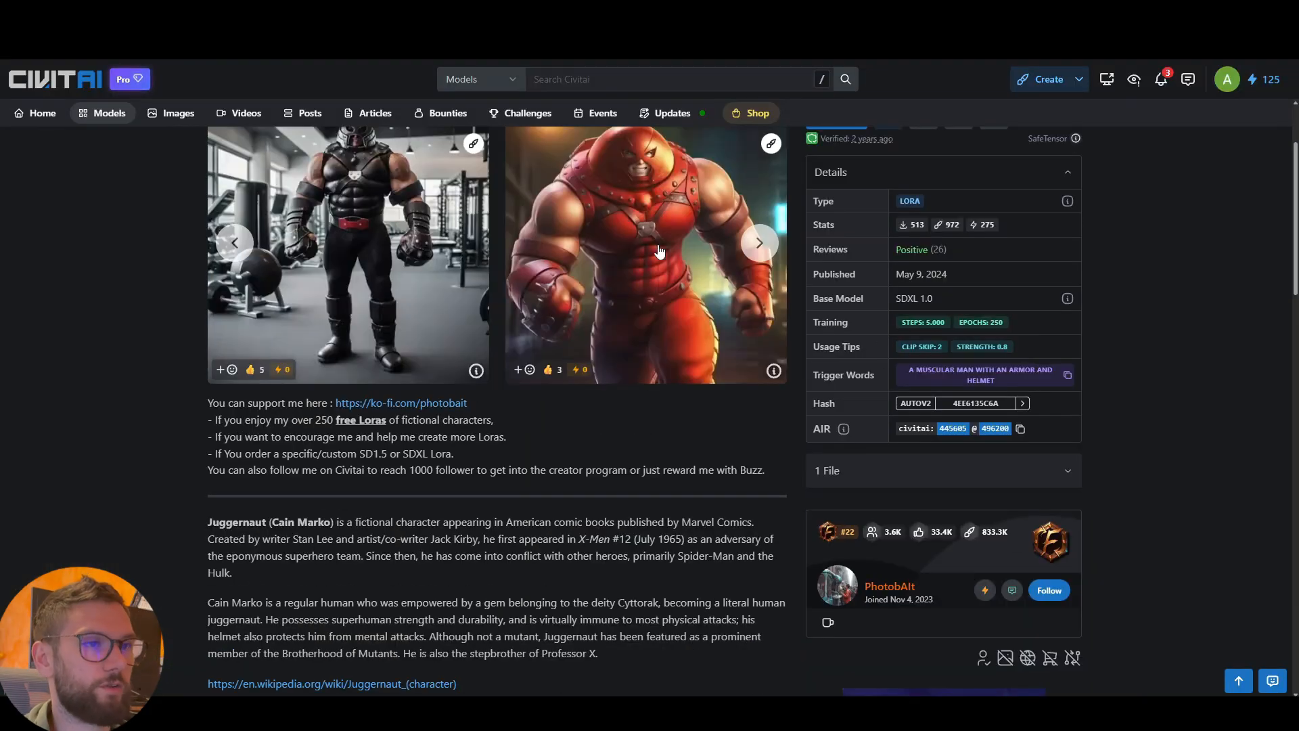
scroll(468, 215, "up", 2)
scroll(541, 307, "down", 1)
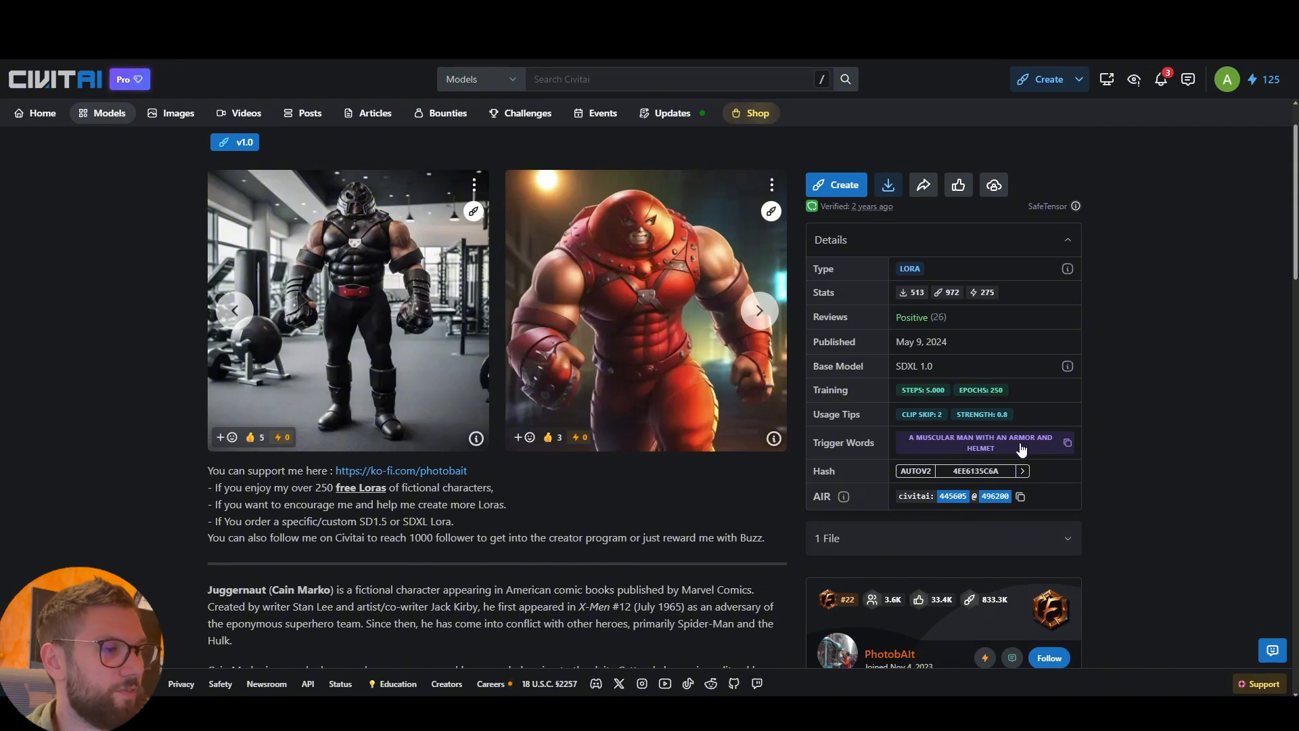
left_click(1068, 443)
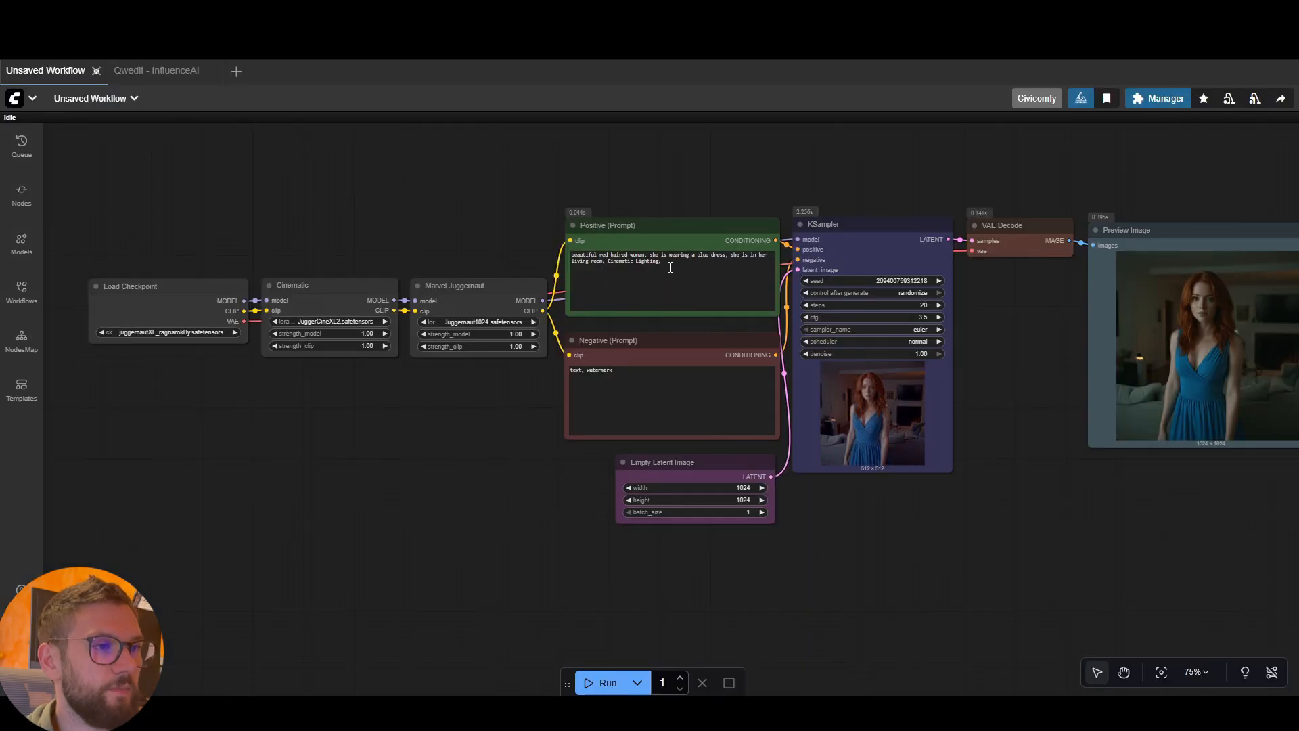
Back in ComfyUI, append the copied trigger words and a comma to the end of the positive prompt
left_click(670, 267)
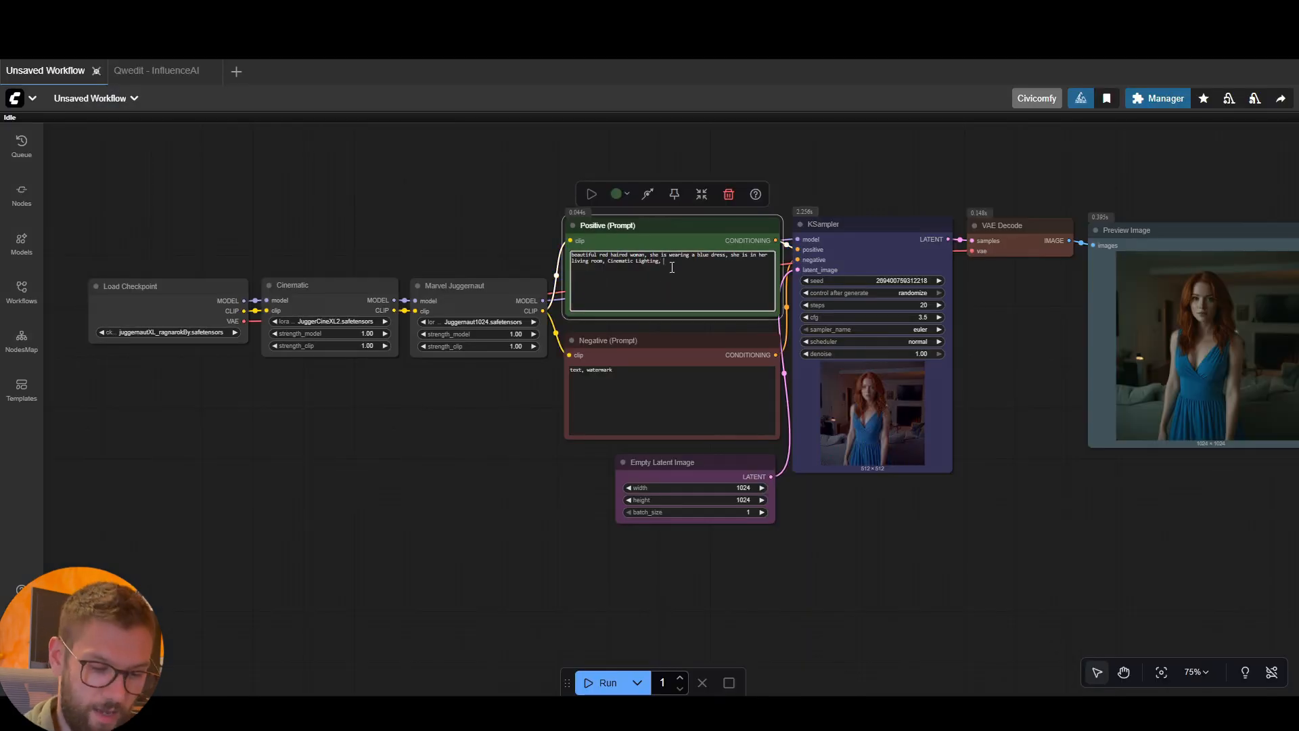
key("ctrl+v")
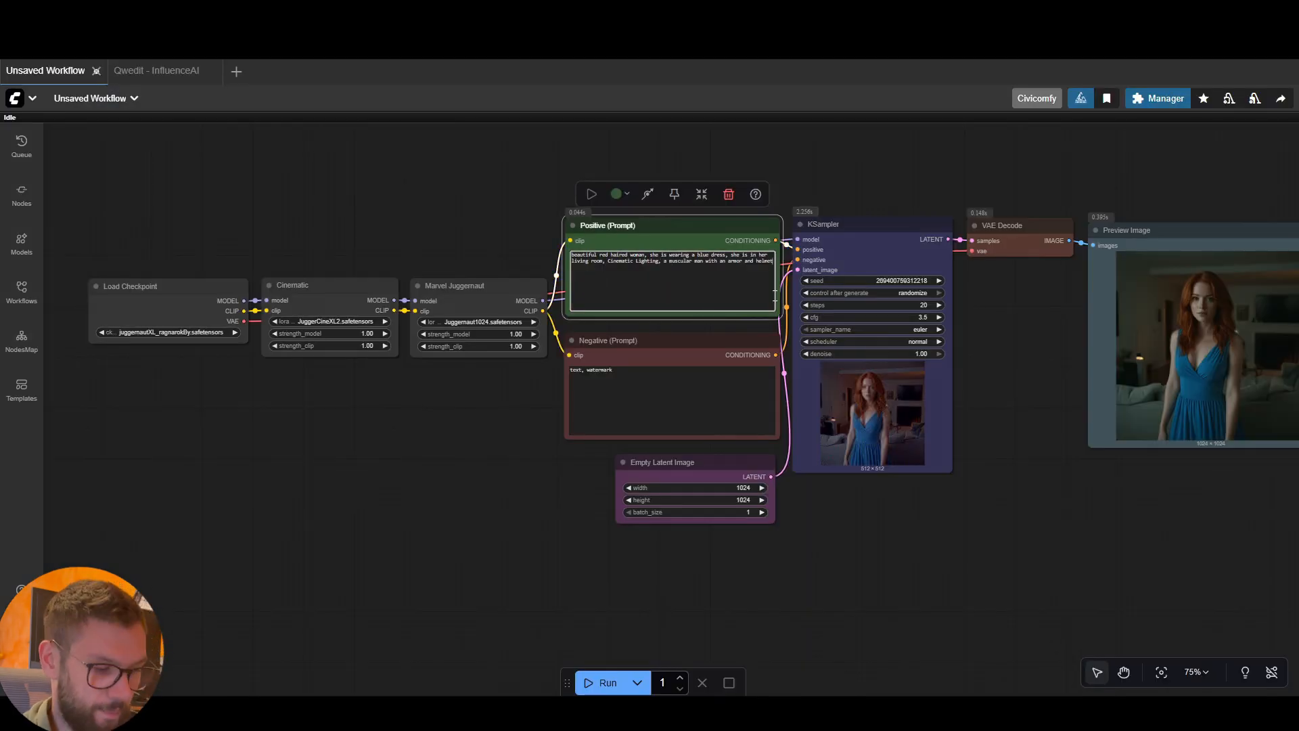
type(",")
left_click(831, 483)
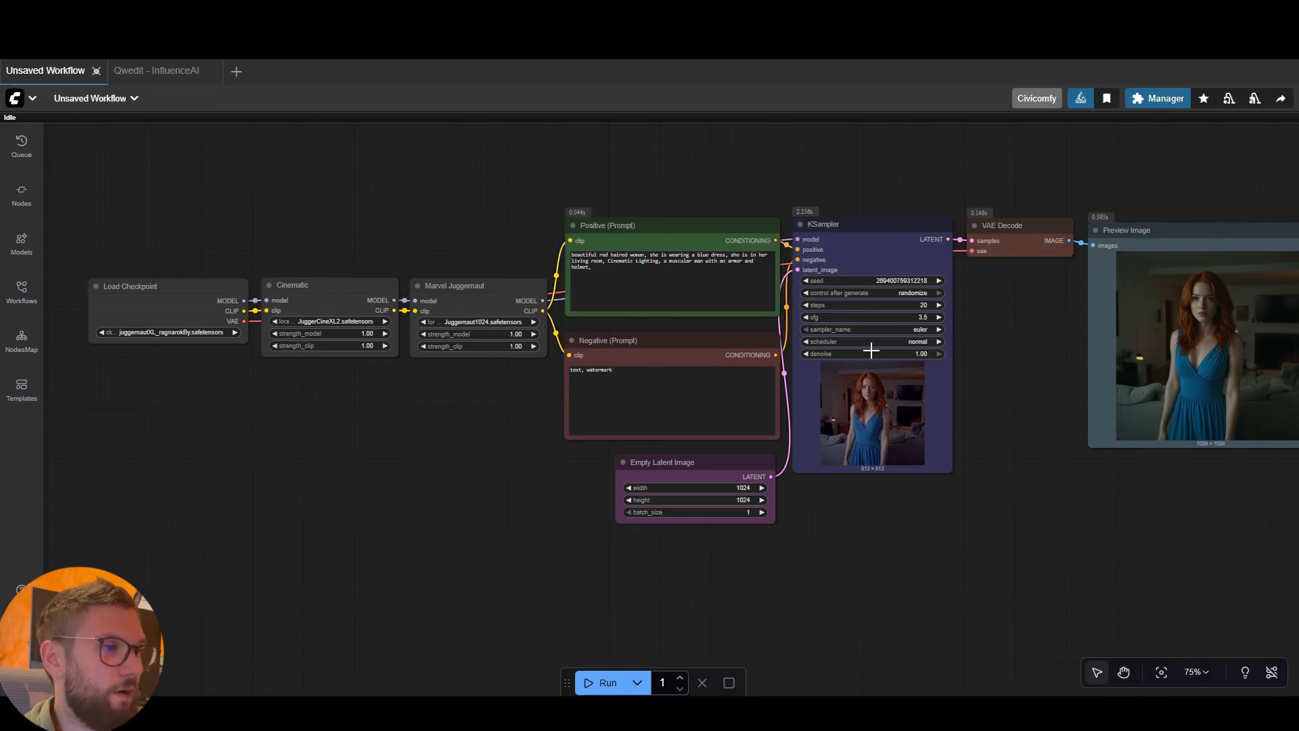
Run the workflow with both LoRAs active and inspect the generated image in the Preview Image node
left_click(873, 249)
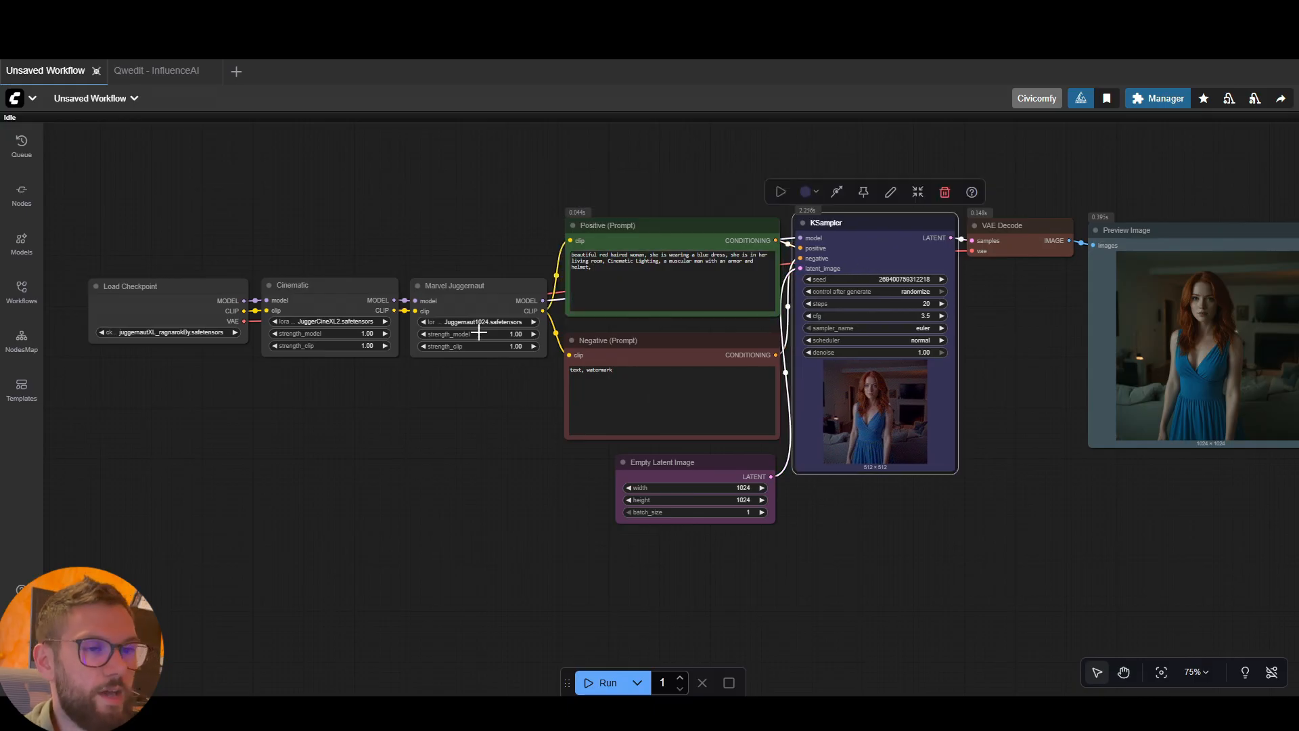
left_click(604, 682)
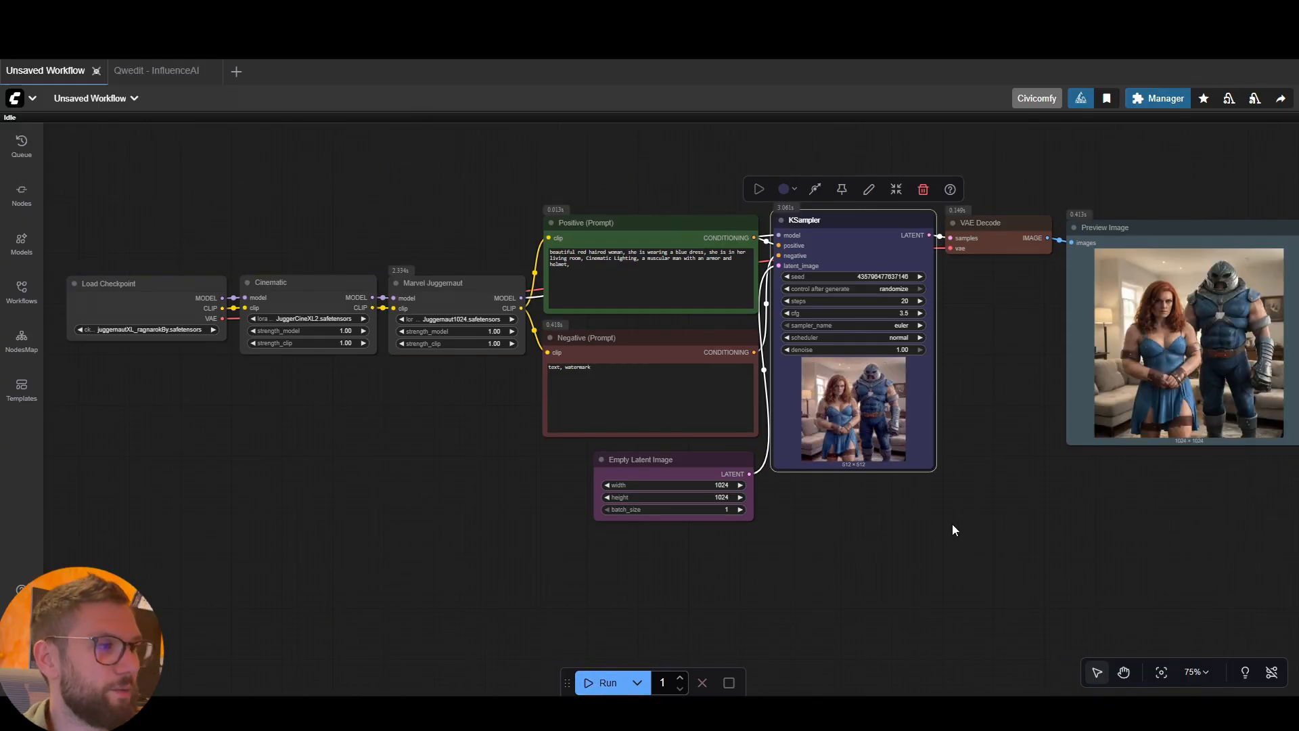
left_click_drag(993, 477, 886, 483)
scroll(855, 458, "up", 1)
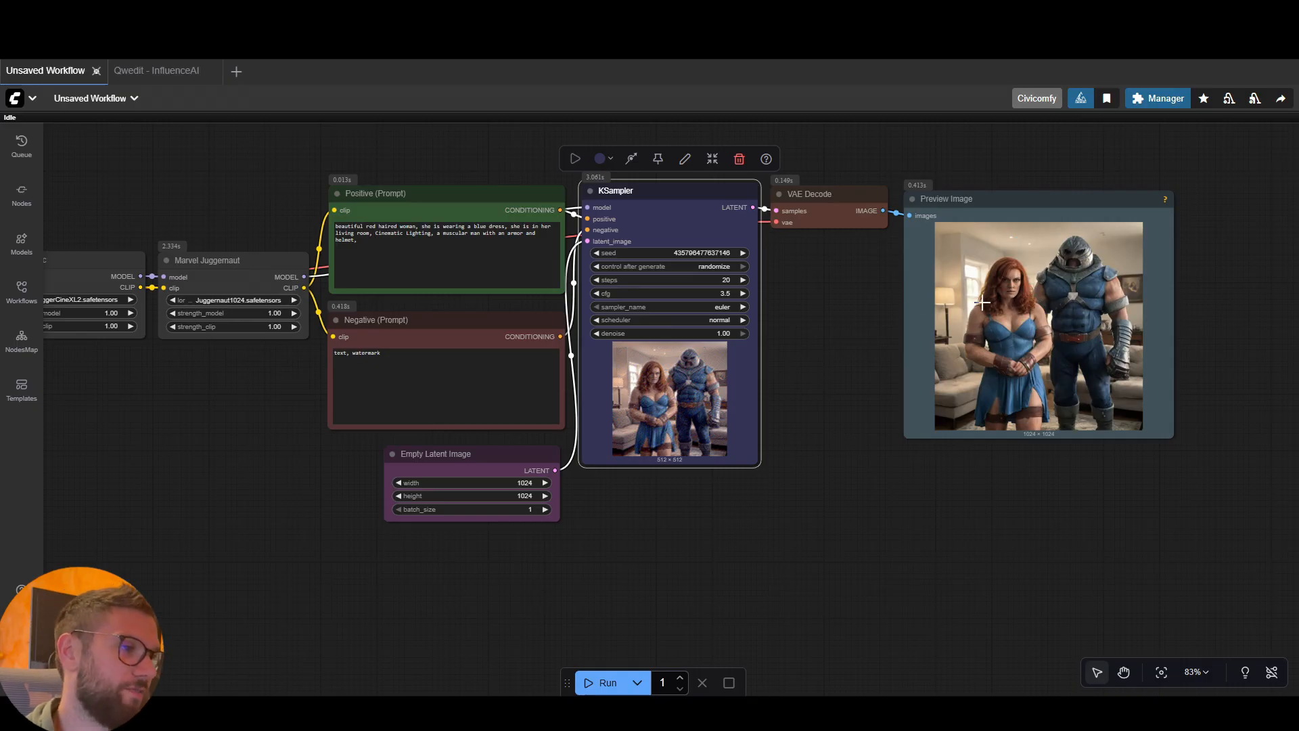
scroll(1058, 330, "up", 2)
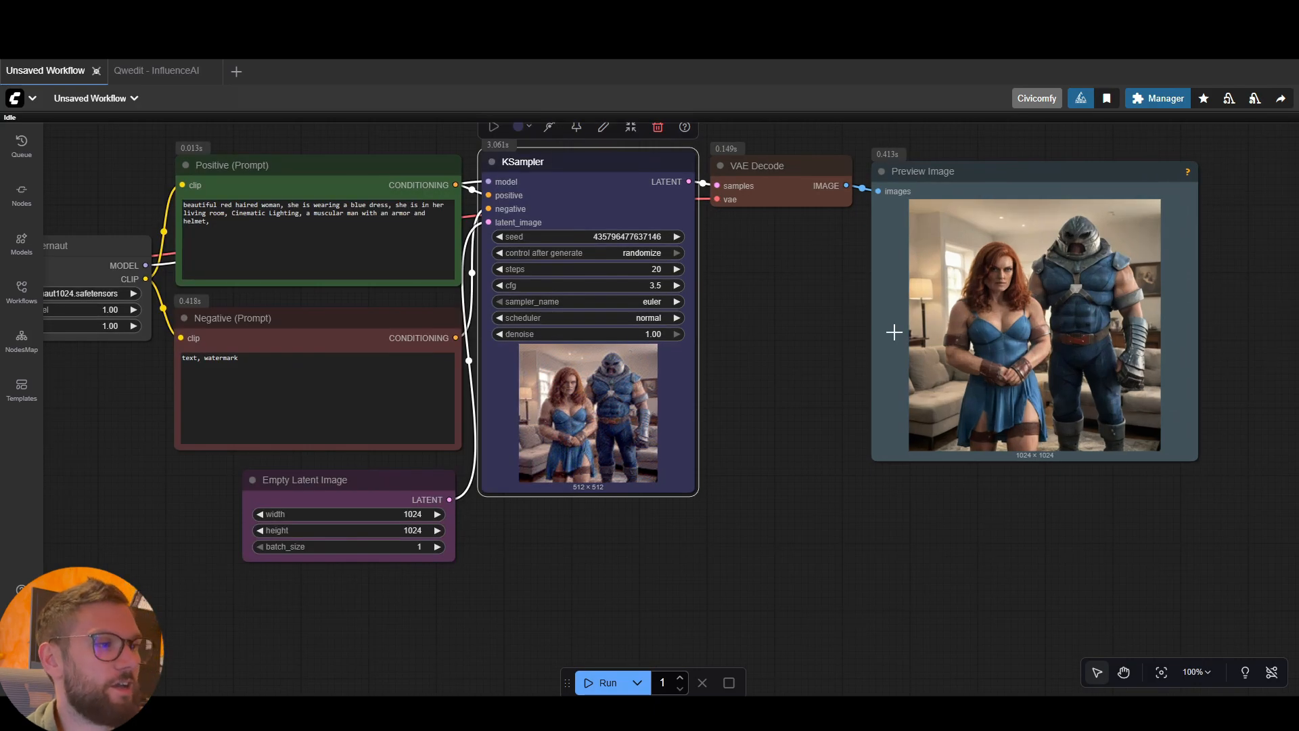
scroll(843, 322, "down", 2)
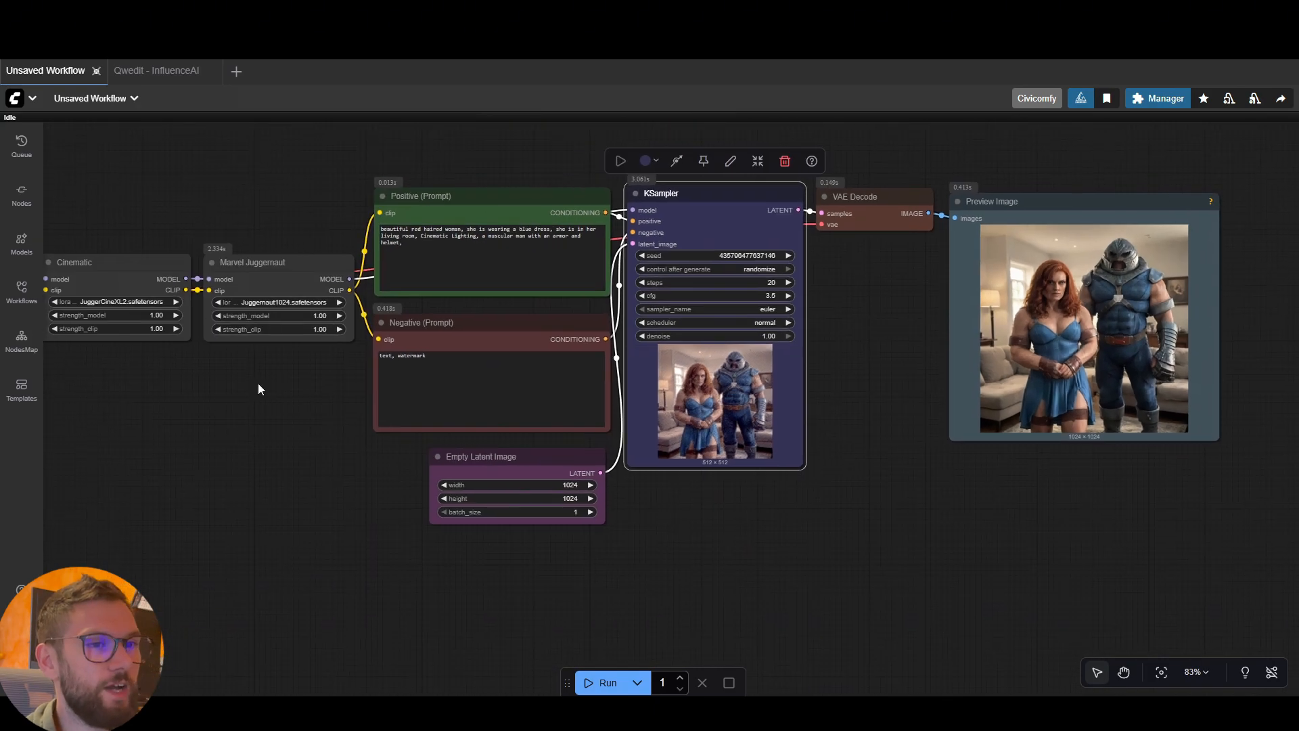
Reposition the Cinematic and Marvel Juggernaut nodes so they sit side by side at the same height
left_click(306, 375)
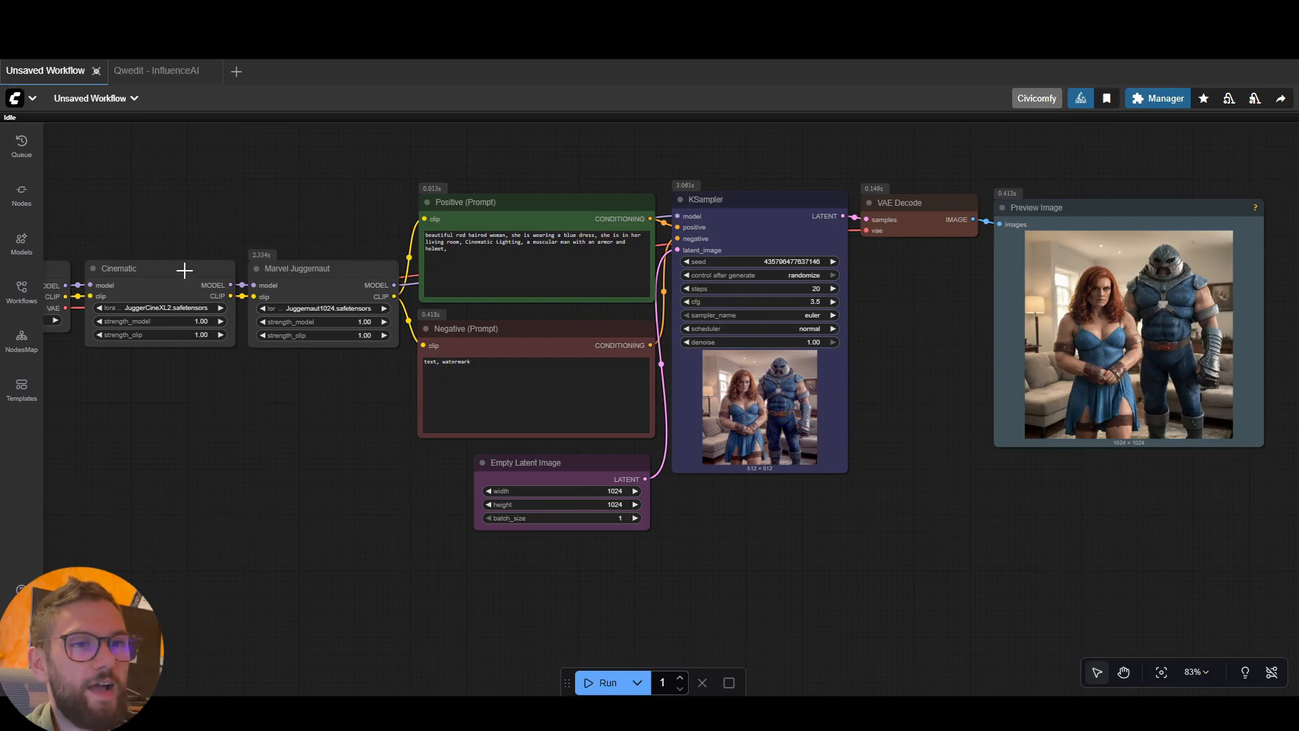
left_click_drag(186, 272, 190, 265)
left_click(298, 270)
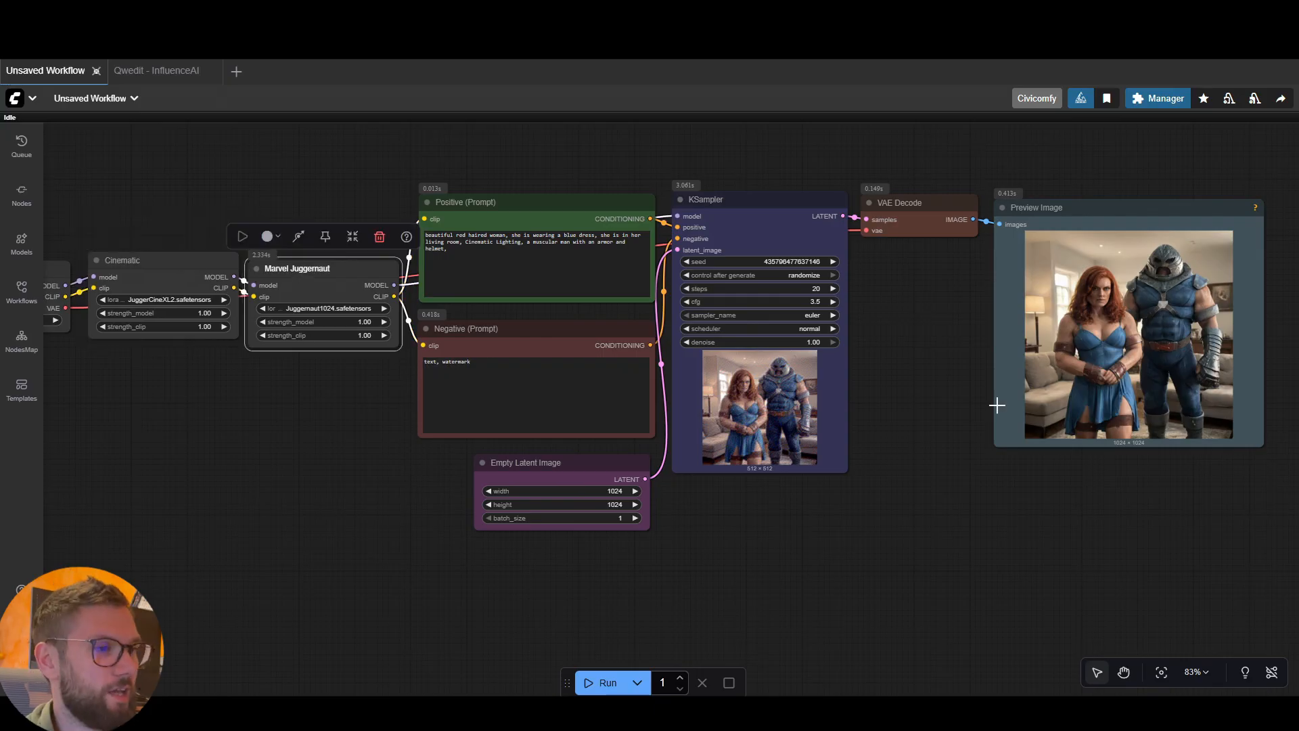
left_click(965, 413)
left_click_drag(203, 263, 203, 266)
left_click_drag(377, 373, 496, 351)
scroll(496, 352, "down", 1)
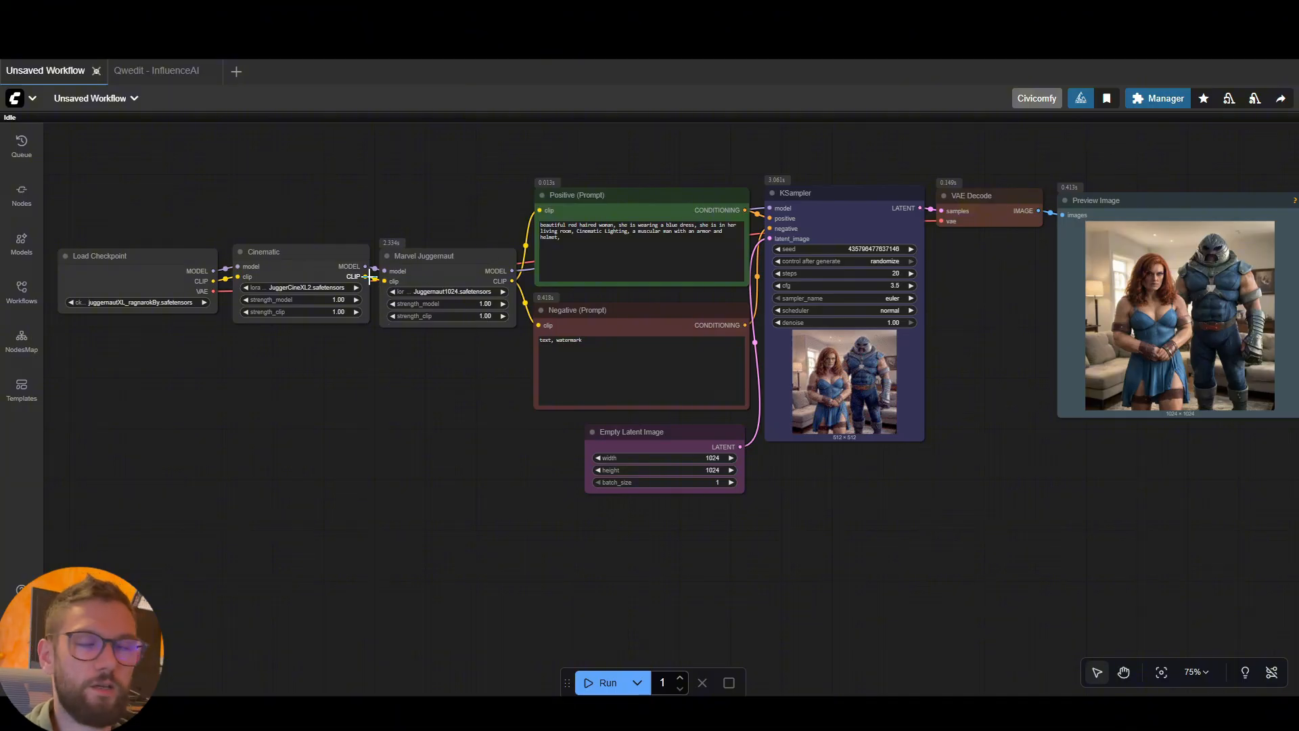
mouse_move(408, 260)
left_mouse_down()
mouse_move(395, 183)
mouse_move(413, 260)
left_mouse_up()
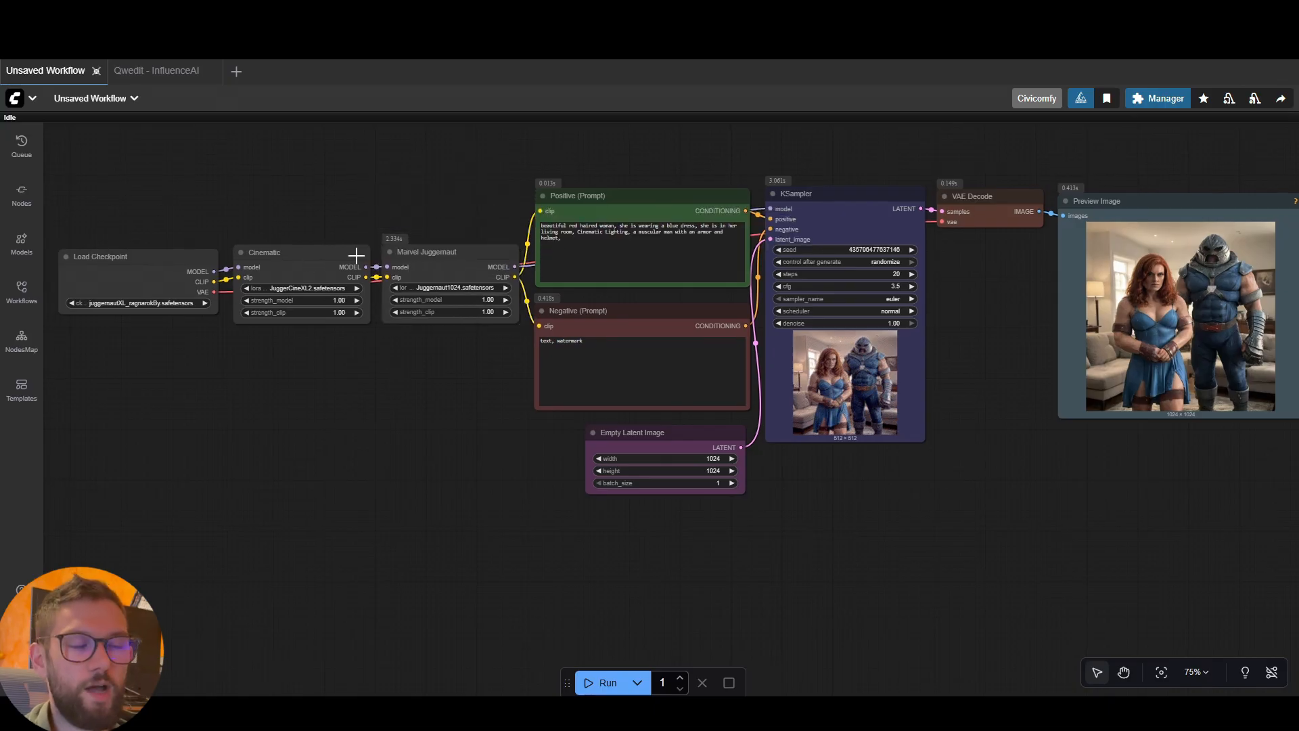
left_click(491, 276)
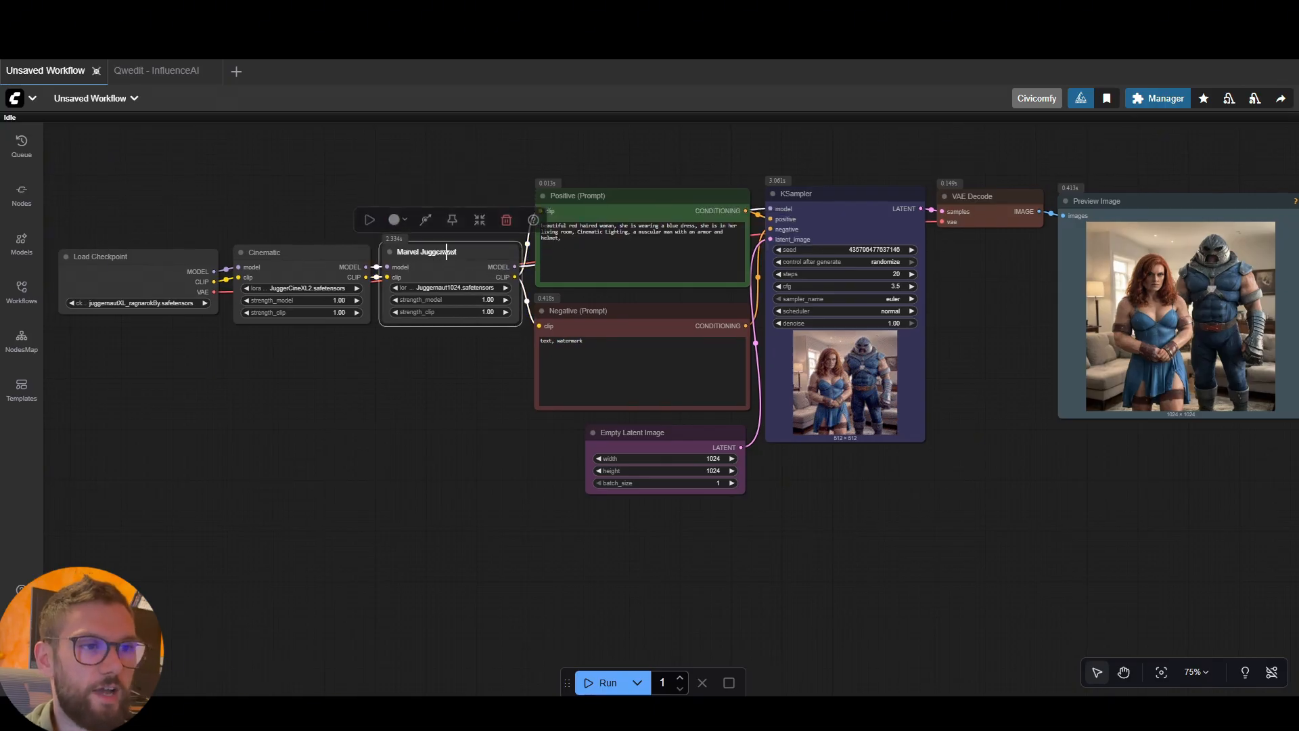
left_click(499, 326)
left_click_drag(968, 265, 943, 272)
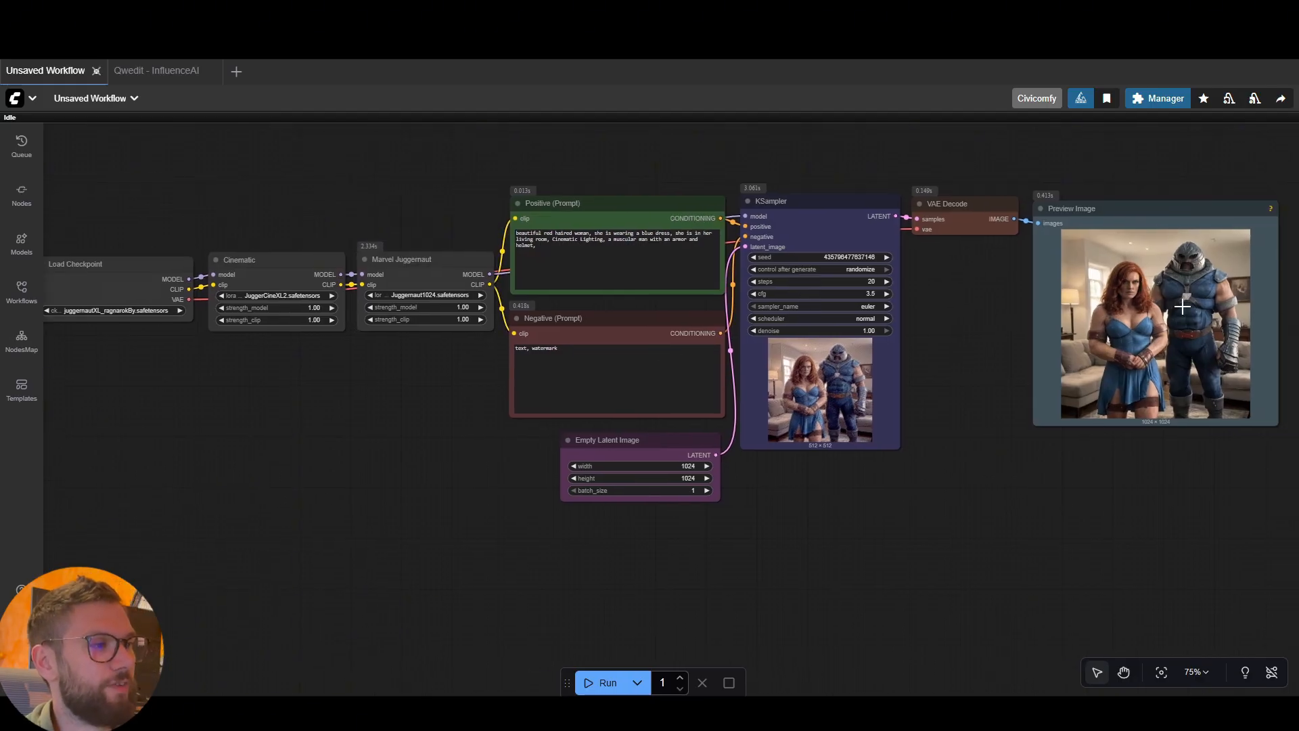
left_click_drag(269, 439, 297, 452)
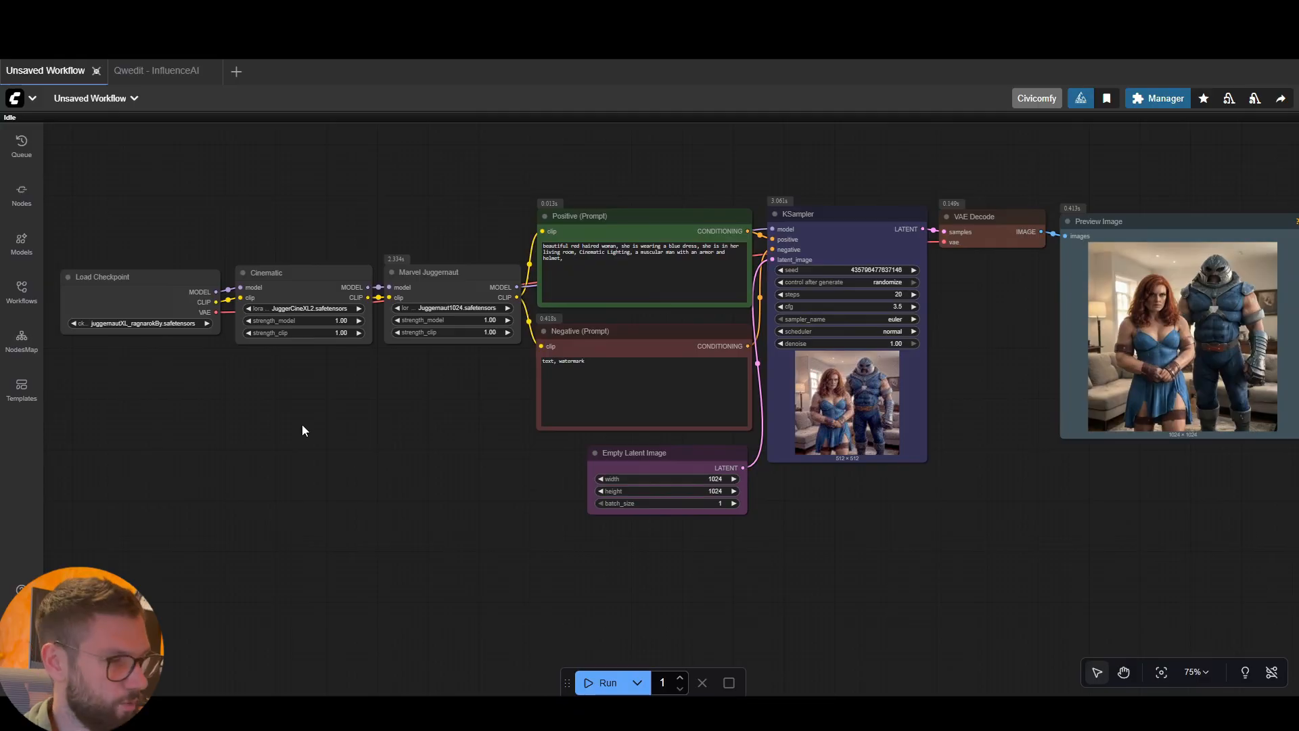
left_click_drag(402, 441, 395, 447)
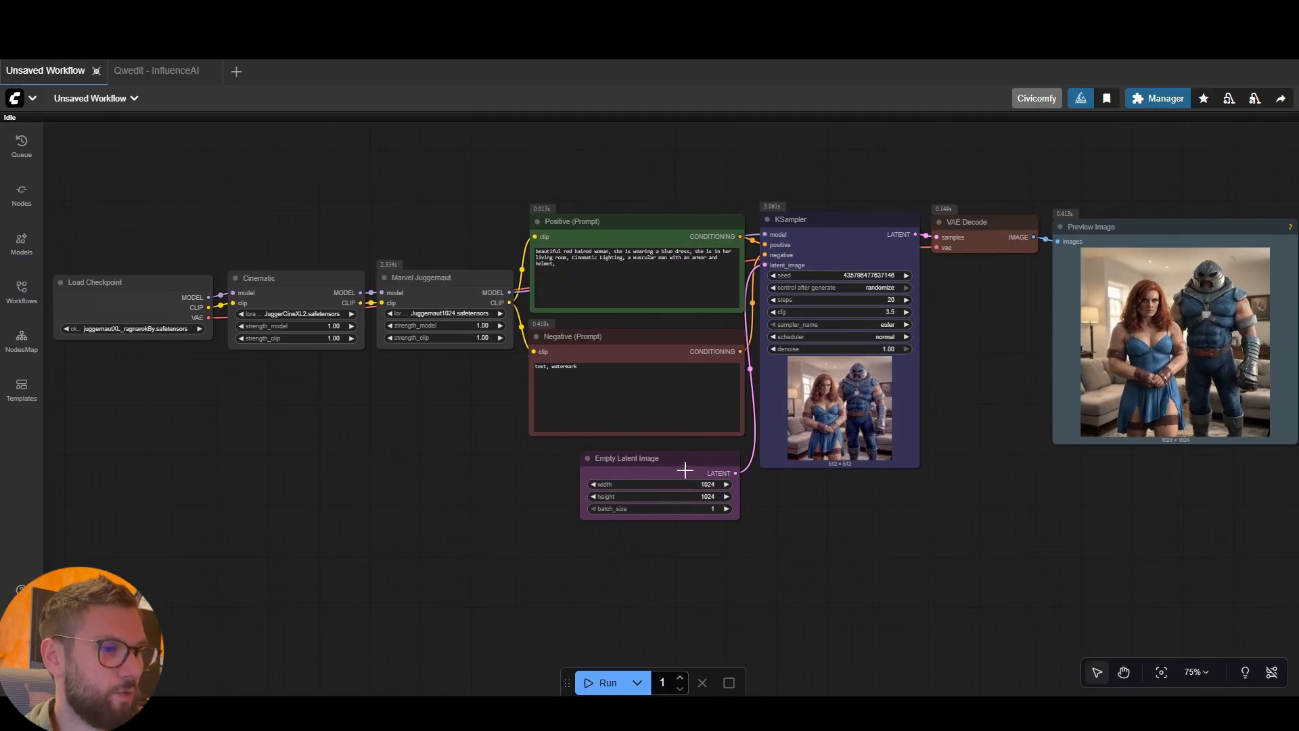
left_click_drag(684, 469, 679, 468)
left_click(457, 435)
Trace the workflow from Load Checkpoint through the Cinematic and Marvel Juggernaut LoRA nodes and the KSampler to the Preview Image node
left_click(131, 277)
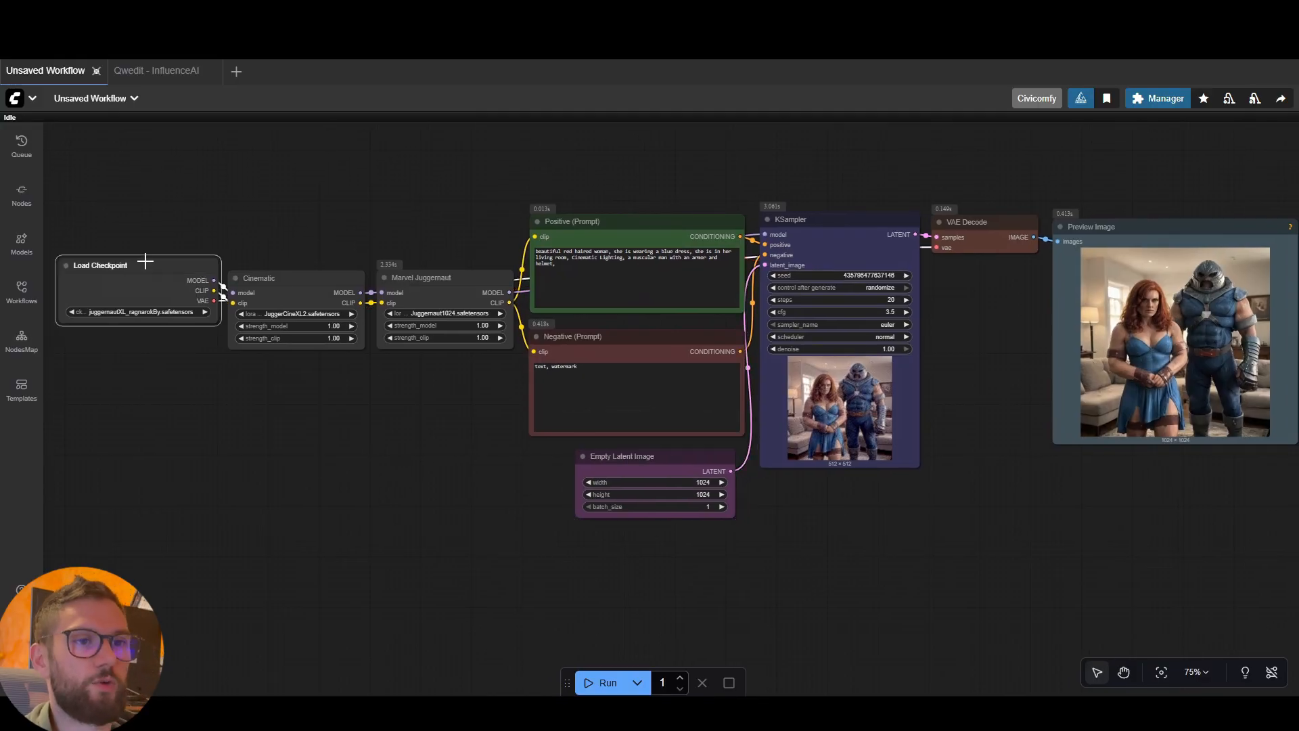
left_click_drag(279, 292, 281, 289)
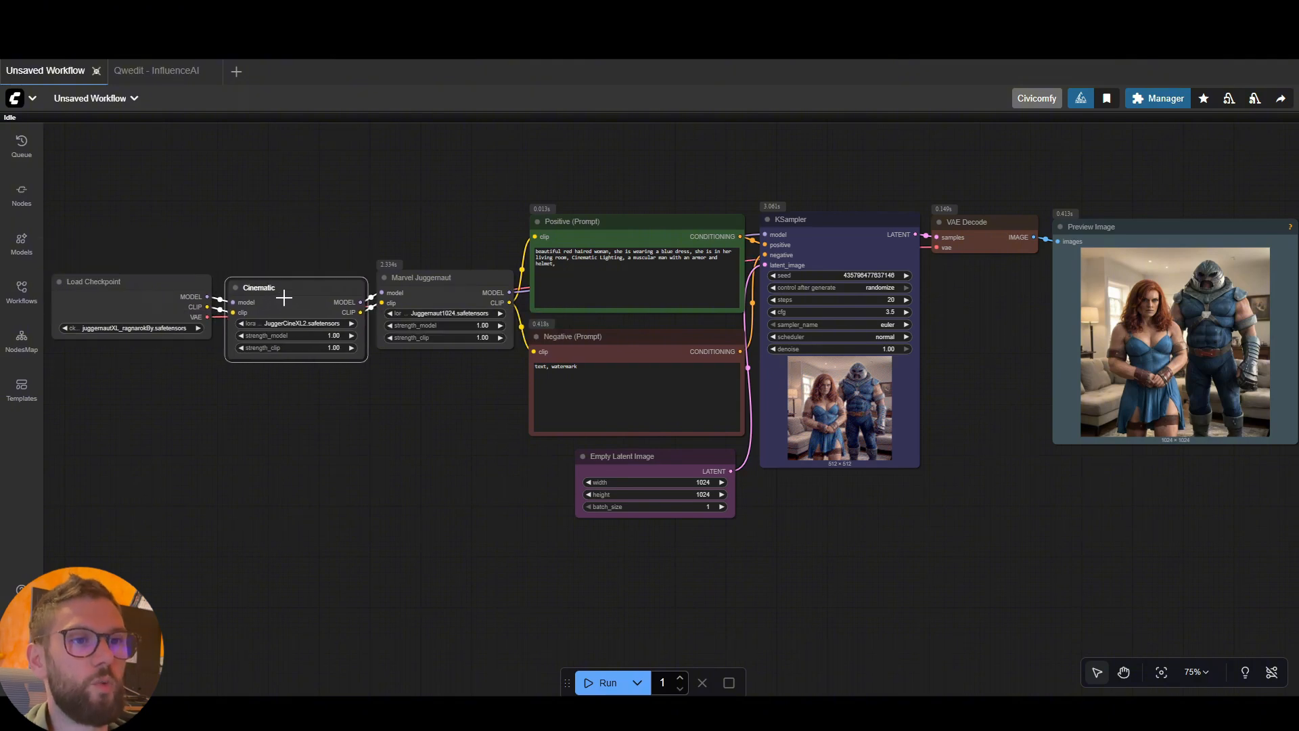
left_click_drag(416, 284, 415, 282)
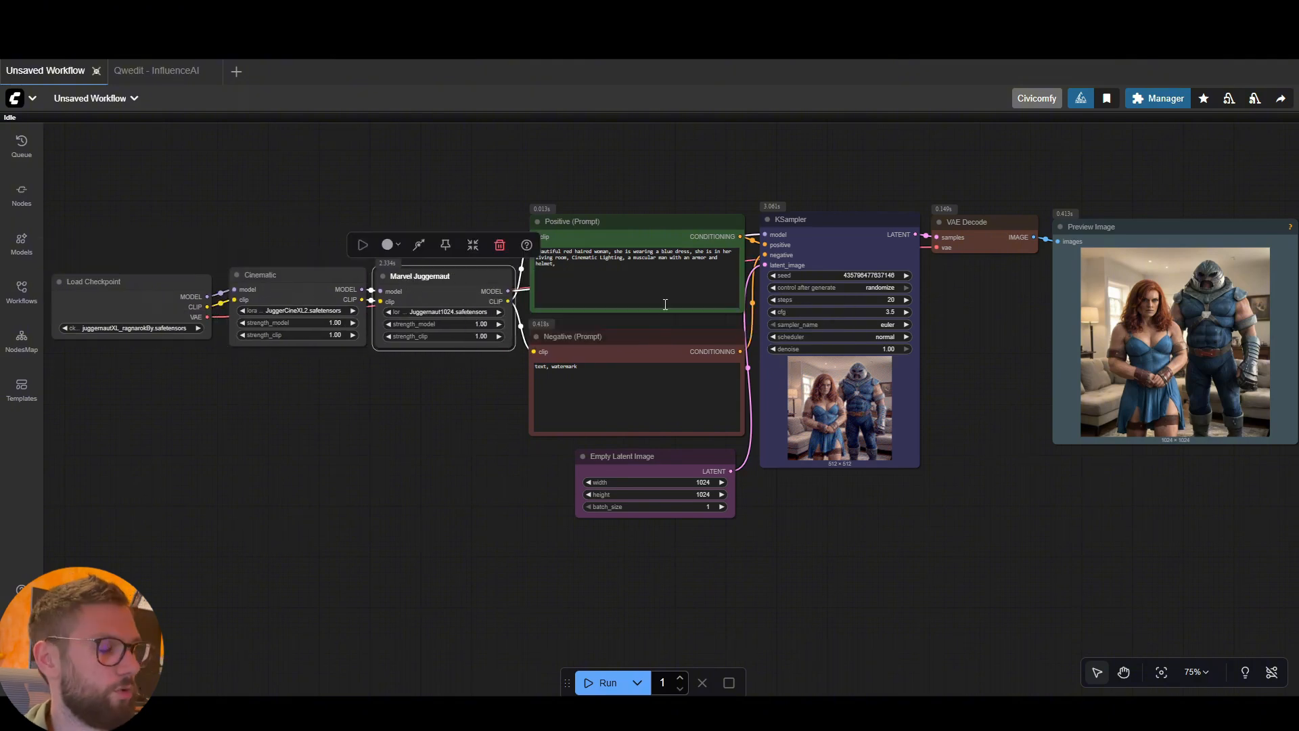
left_click_drag(461, 386, 463, 387)
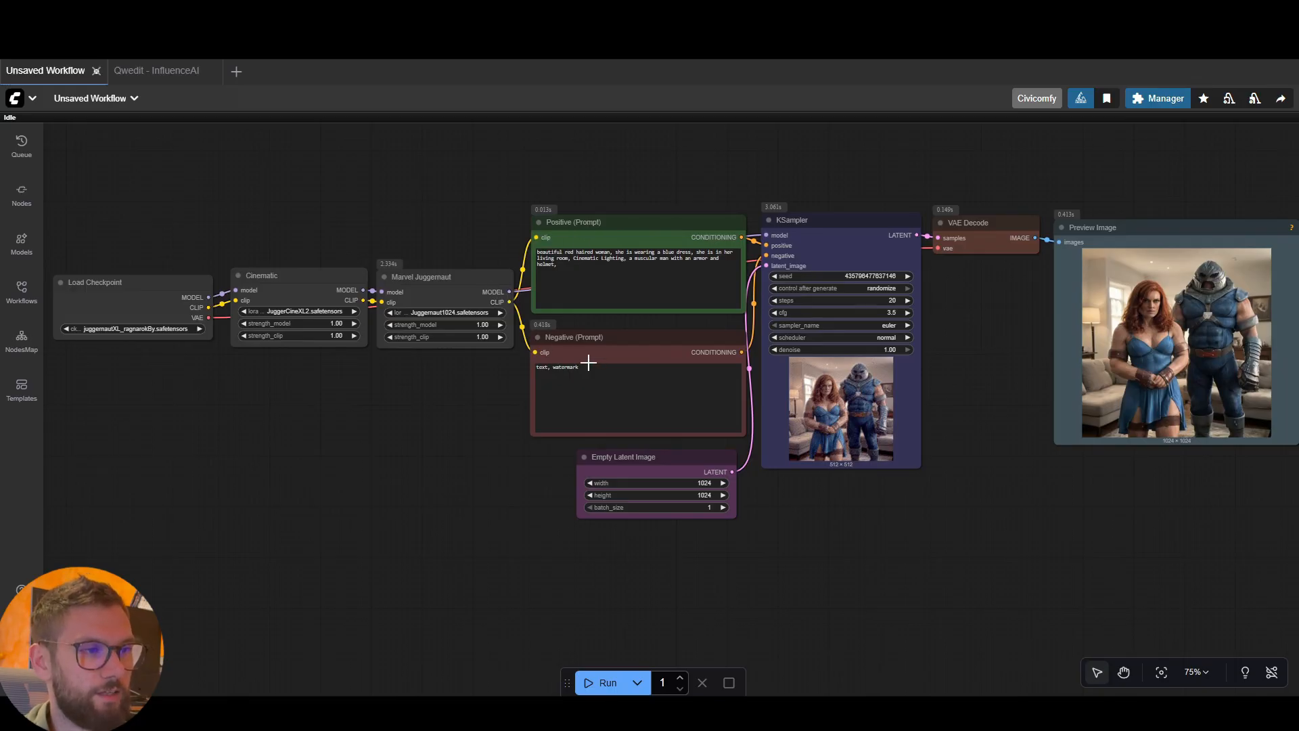
left_click(788, 246)
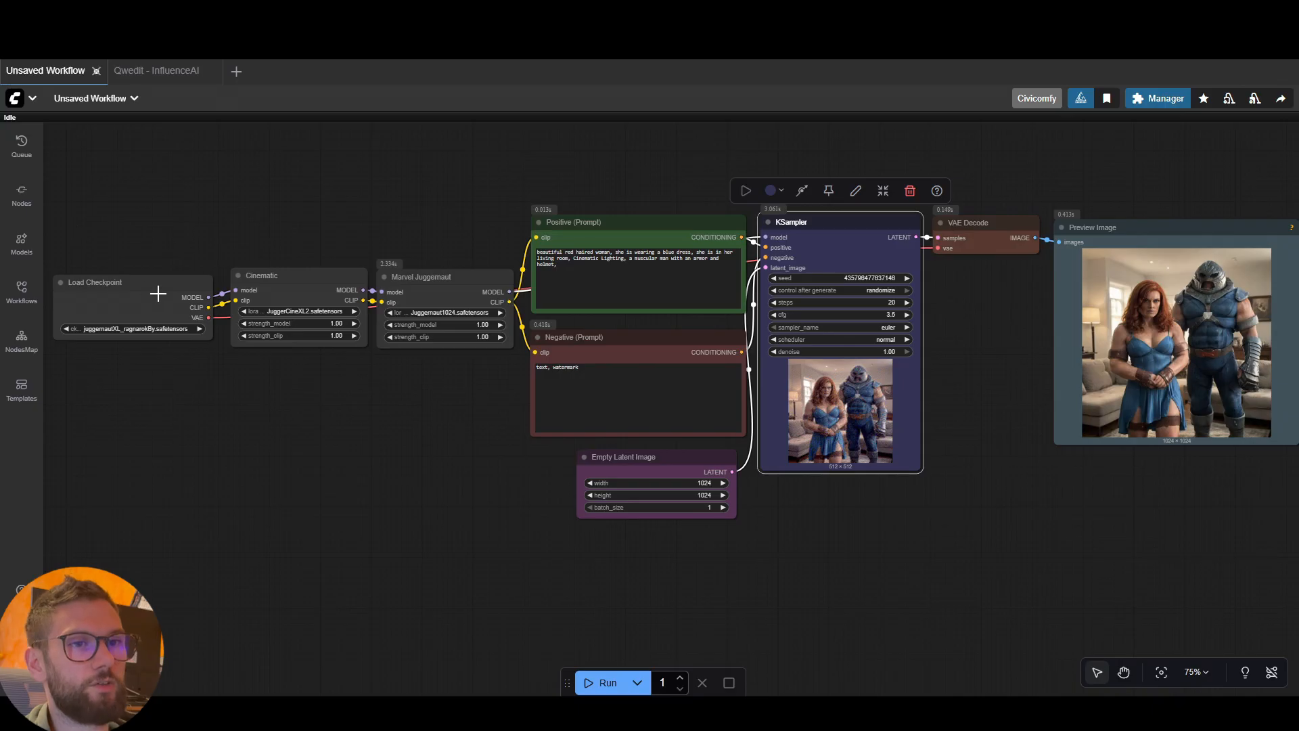
left_click_drag(157, 293, 153, 288)
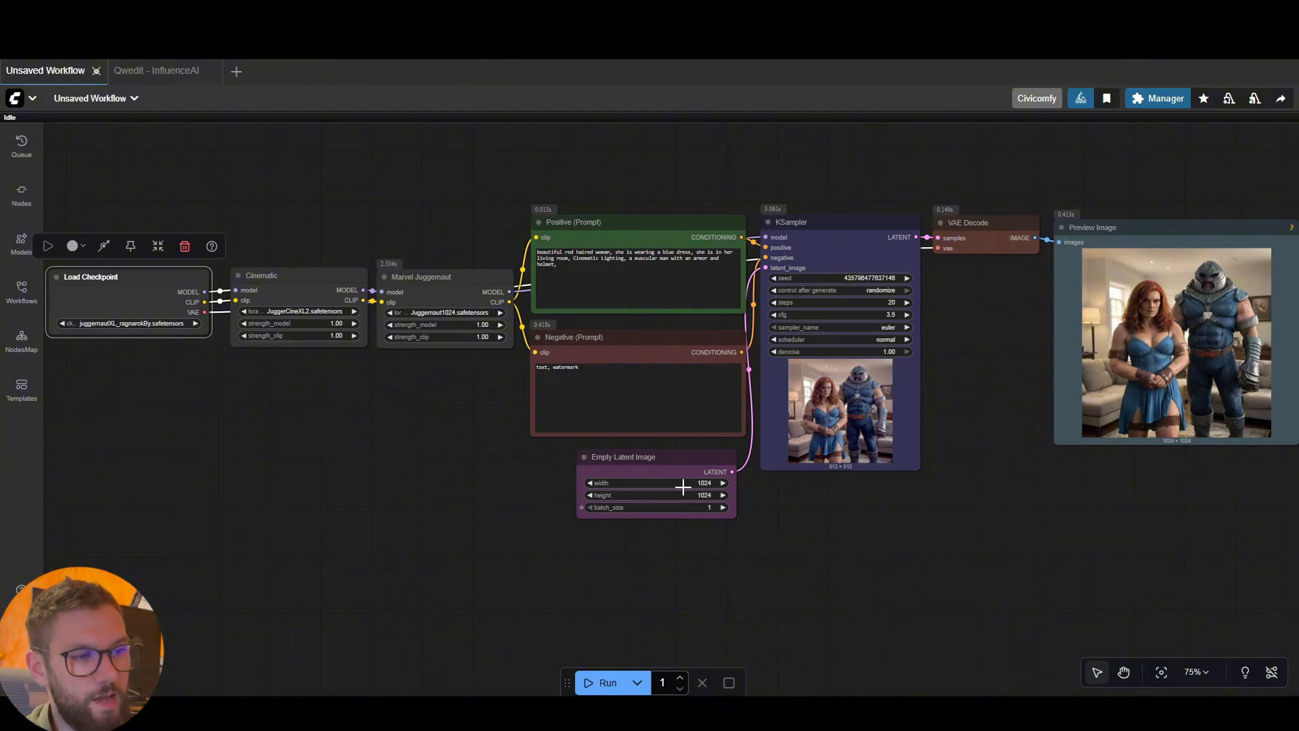
left_click_drag(907, 515, 843, 520)
left_click_drag(955, 355, 955, 352)
left_click(1082, 232)
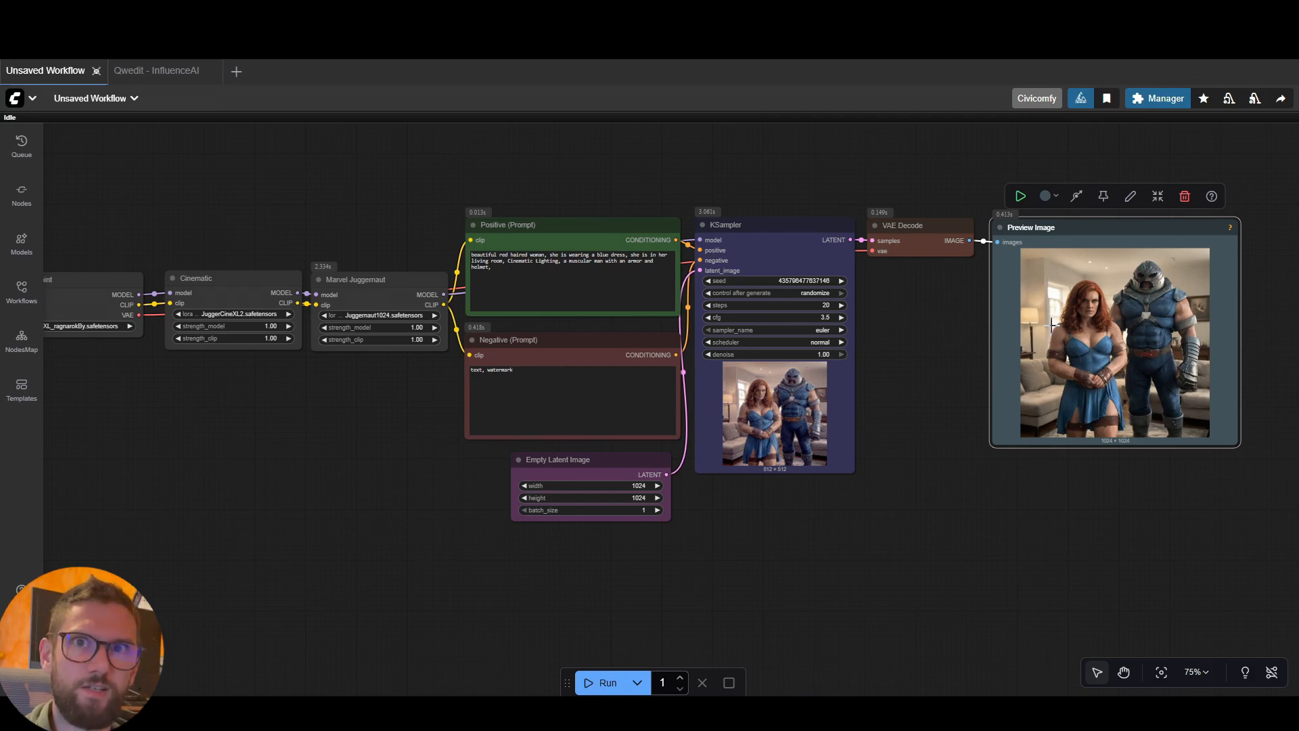
Look over the complete node graph and the Cinematic node's place in the LoRA chain
left_click_drag(933, 411, 945, 411)
left_click_drag(379, 504, 432, 503)
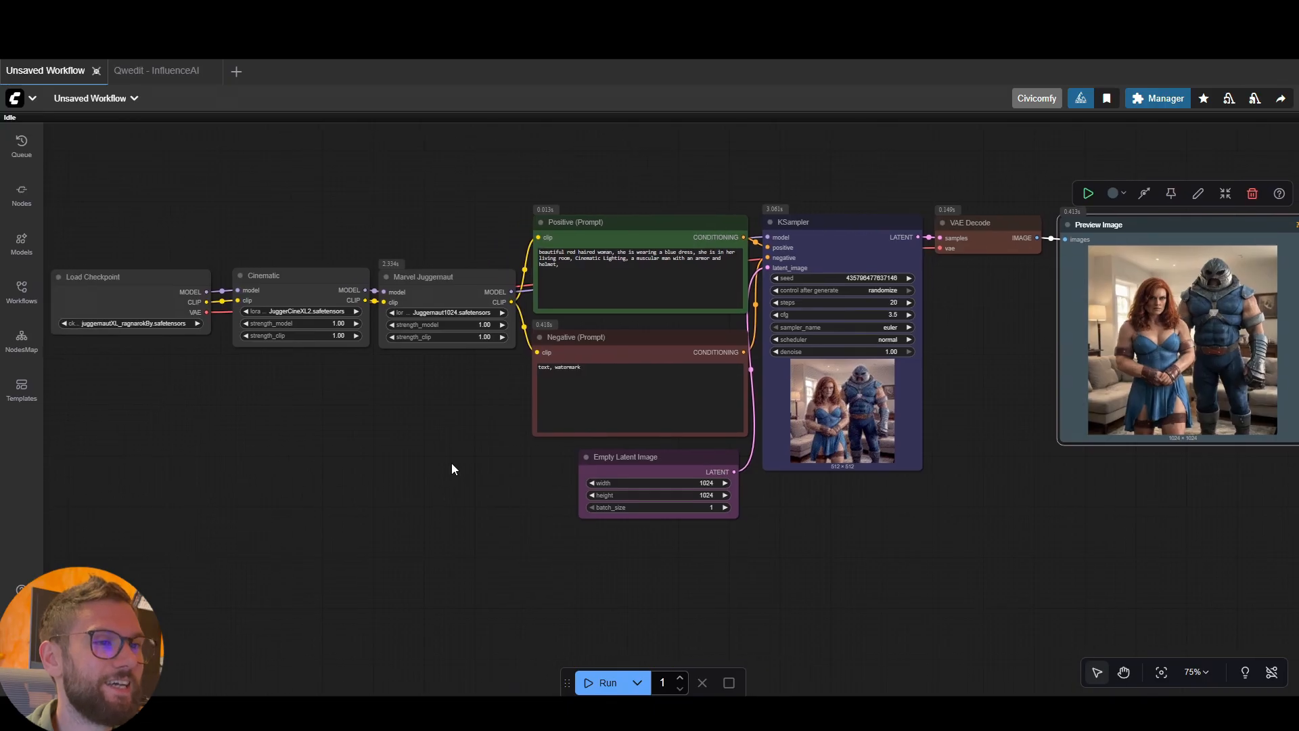
scroll(452, 464, "down", 1)
left_click_drag(776, 489, 757, 480)
left_click(790, 165)
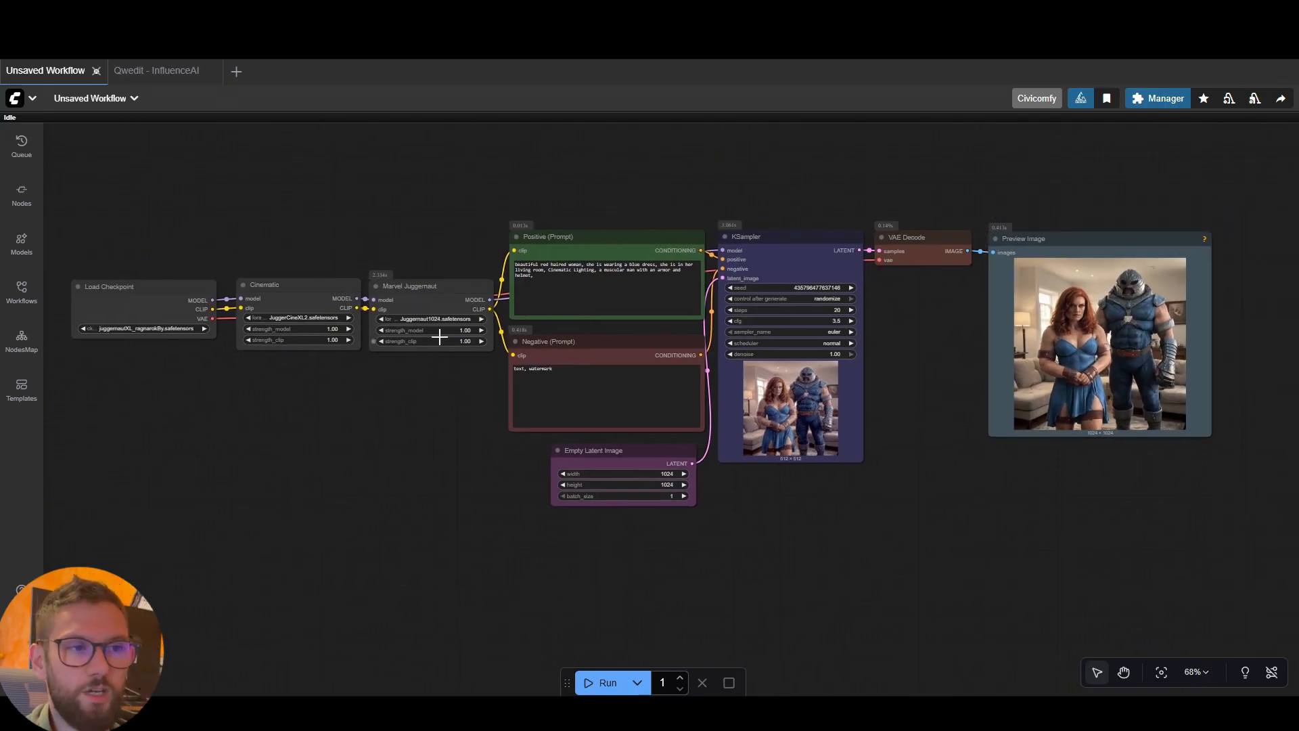
left_click(316, 291)
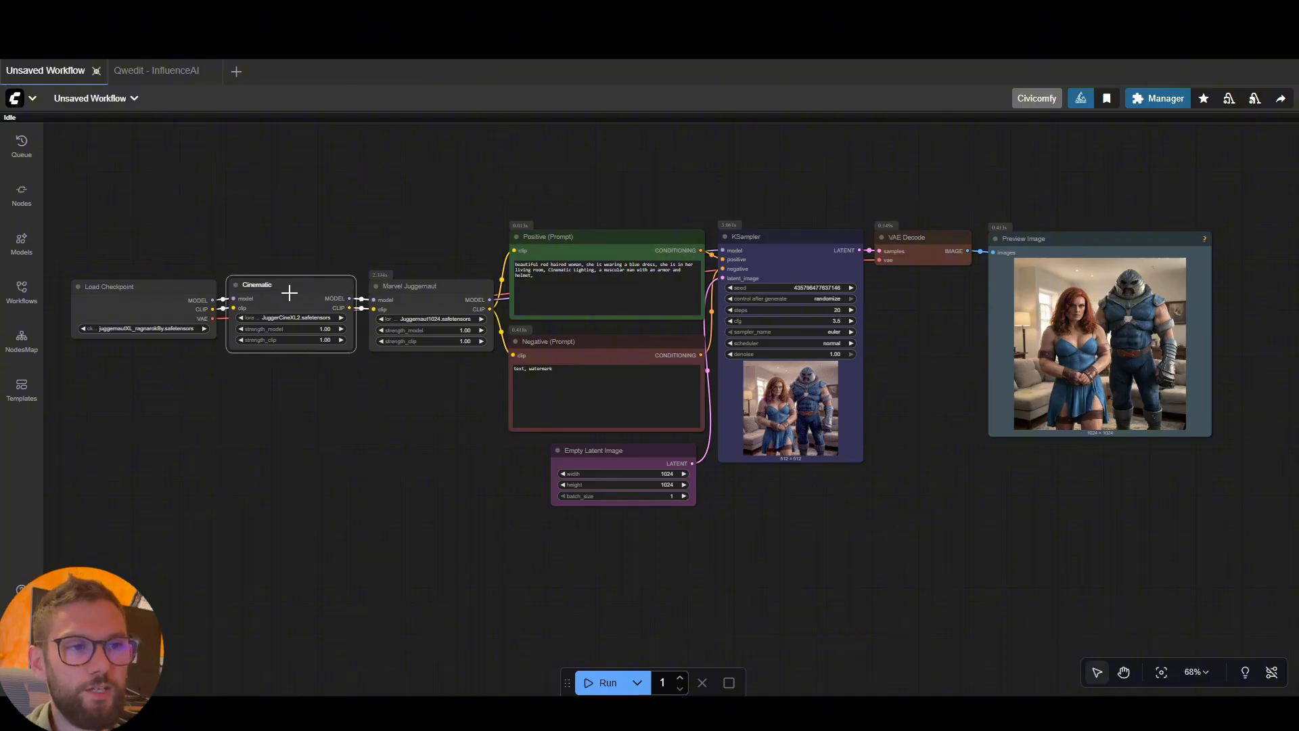
left_click(445, 255)
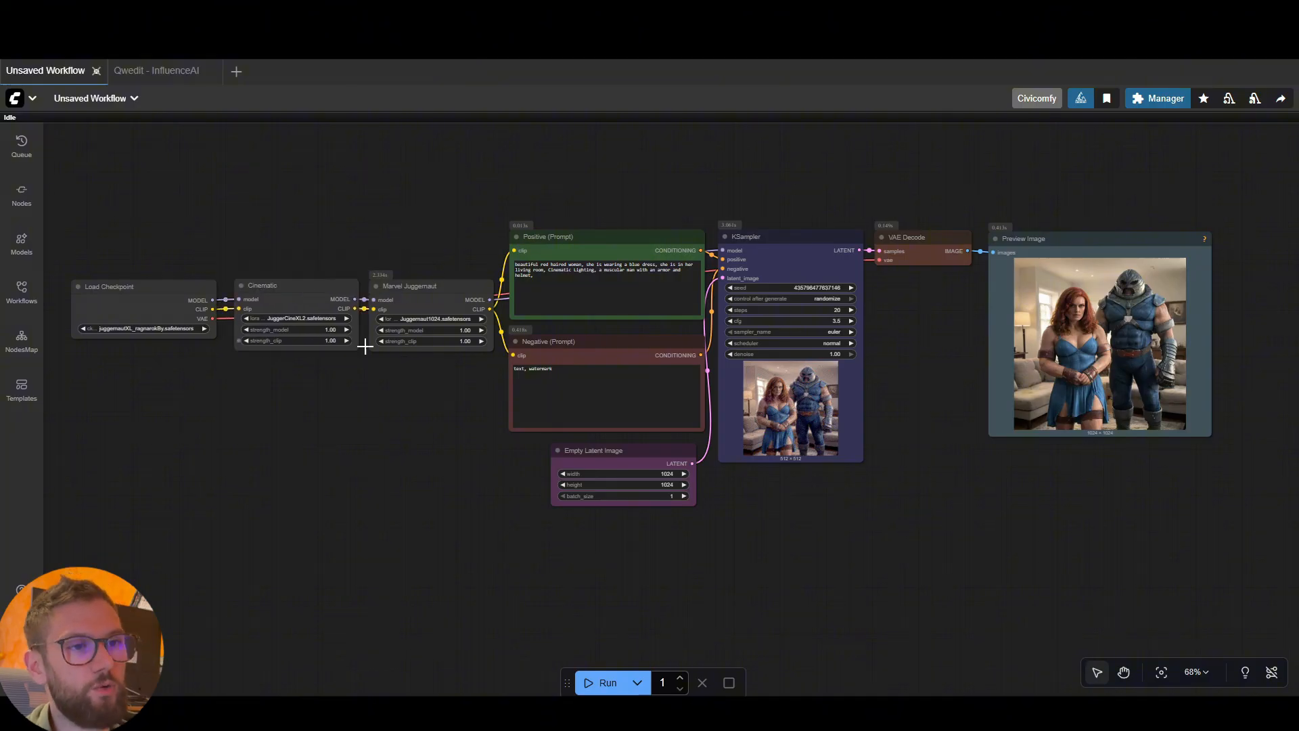
left_click(312, 288)
left_click(447, 403)
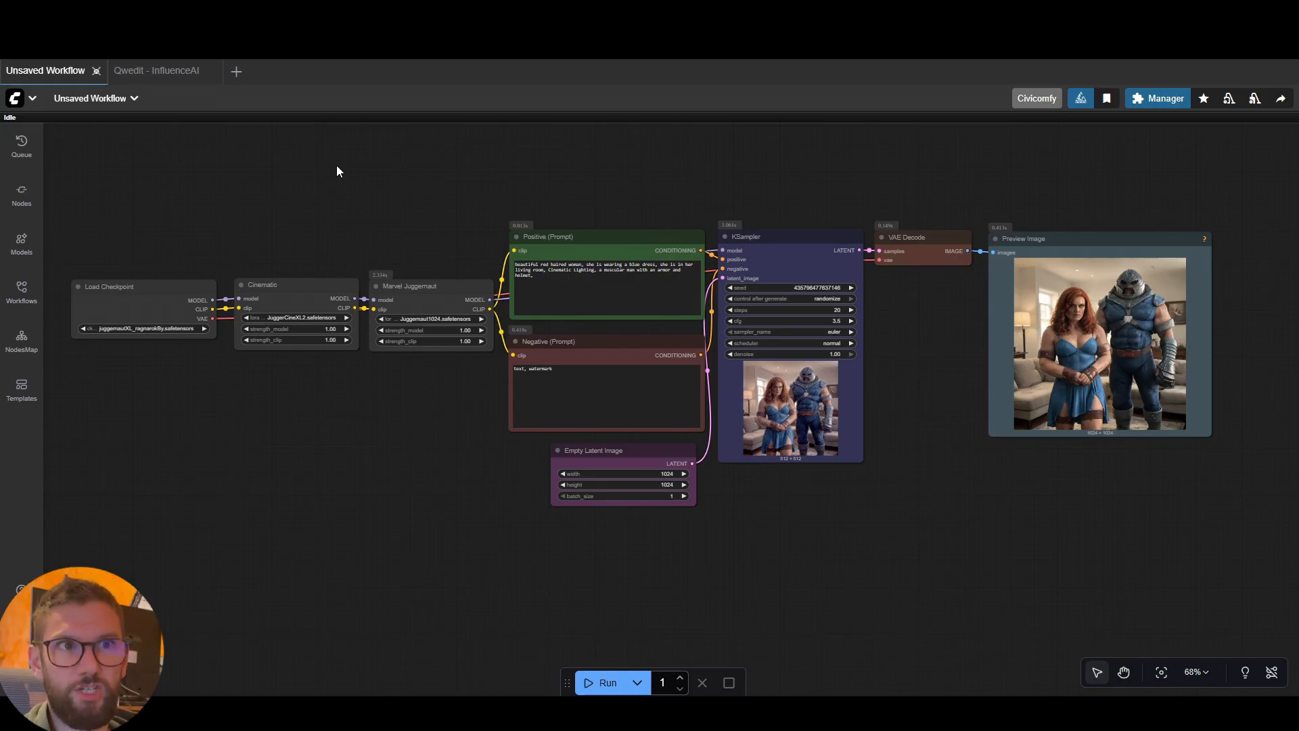
Switch to the Qwedit - InfluenceAI workflow and bypass the Image2 and Image3 nodes in the image upload group
left_click(163, 72)
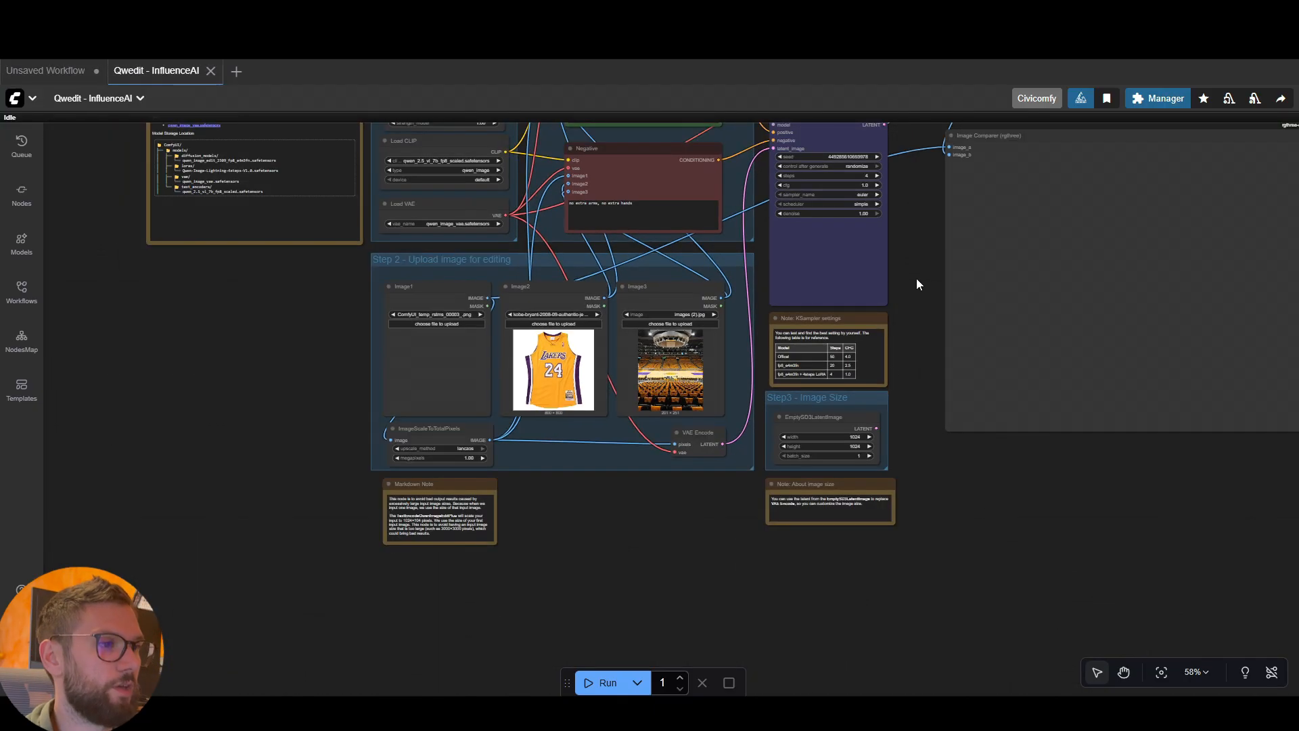
left_click_drag(916, 279, 898, 318)
scroll(941, 322, "down", 2)
scroll(898, 318, "up", 2)
left_click(516, 386)
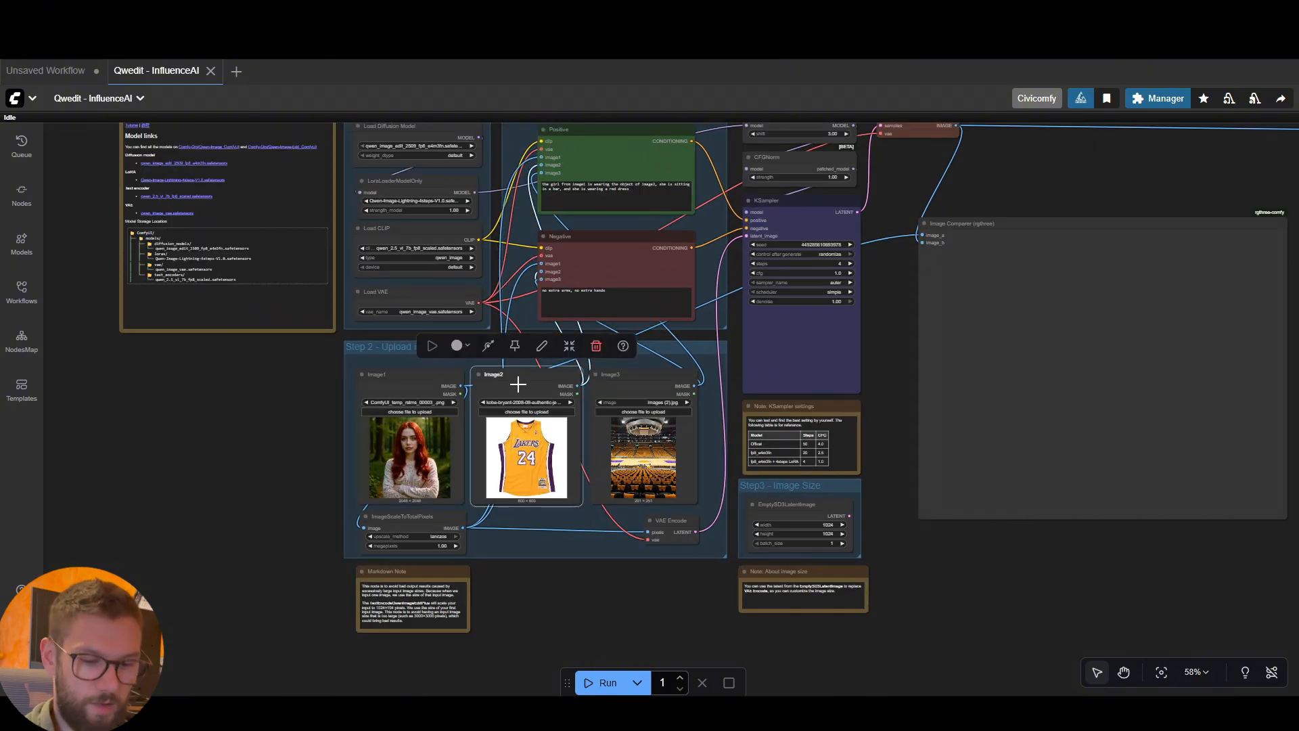
key("ctrl+b")
left_click(649, 387, "shift")
key("ctrl+b")
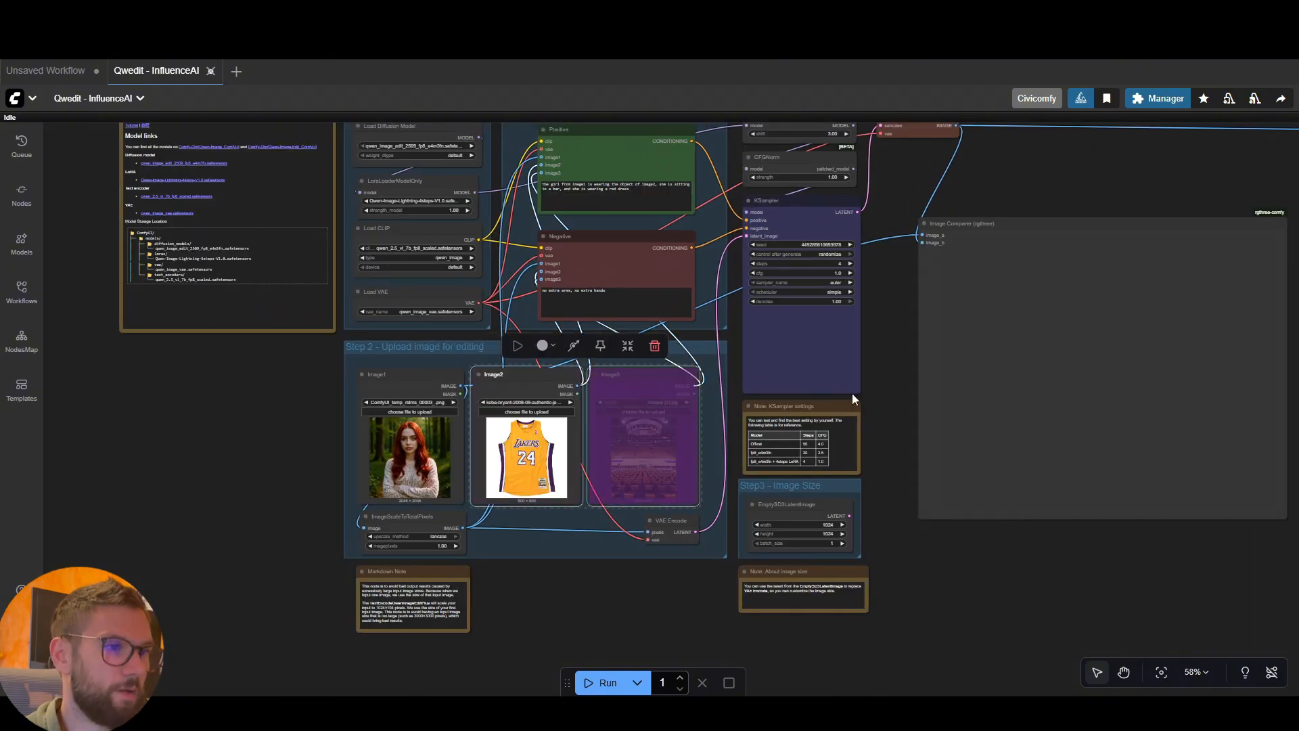
left_click(530, 386)
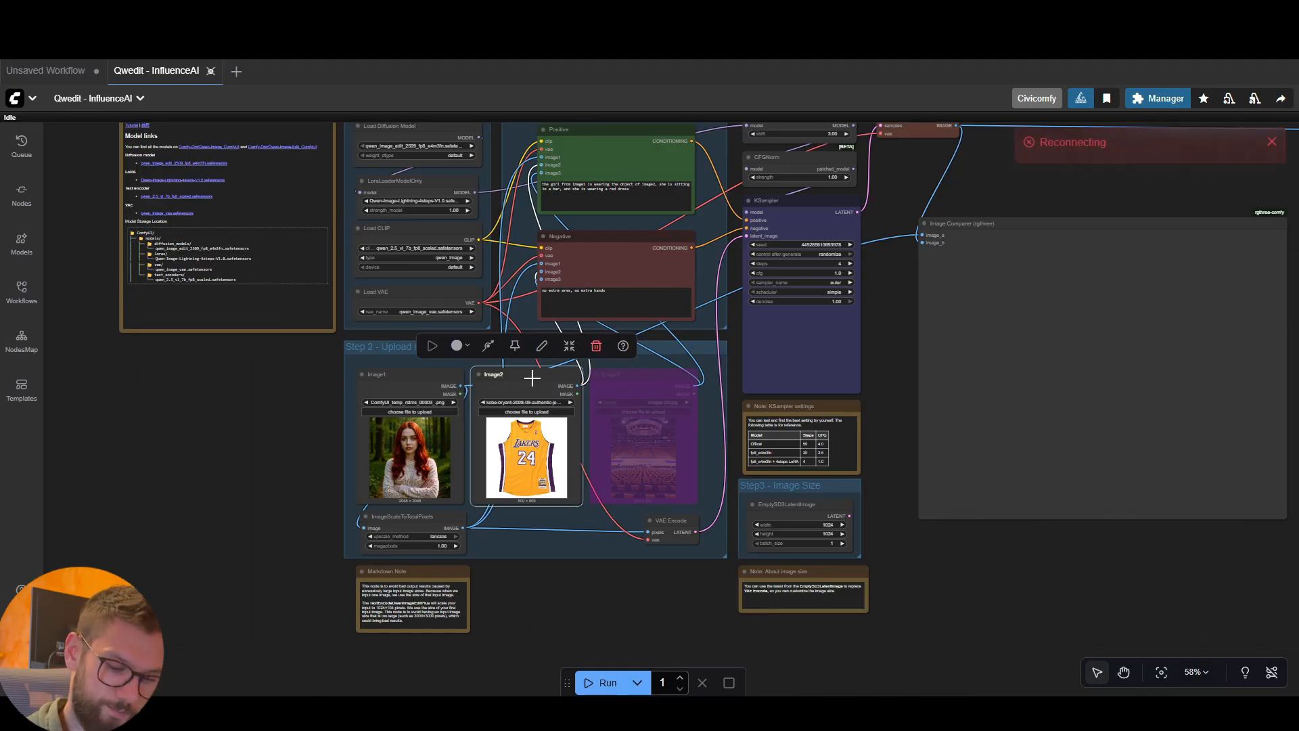
key("ctrl+b")
left_click(881, 377)
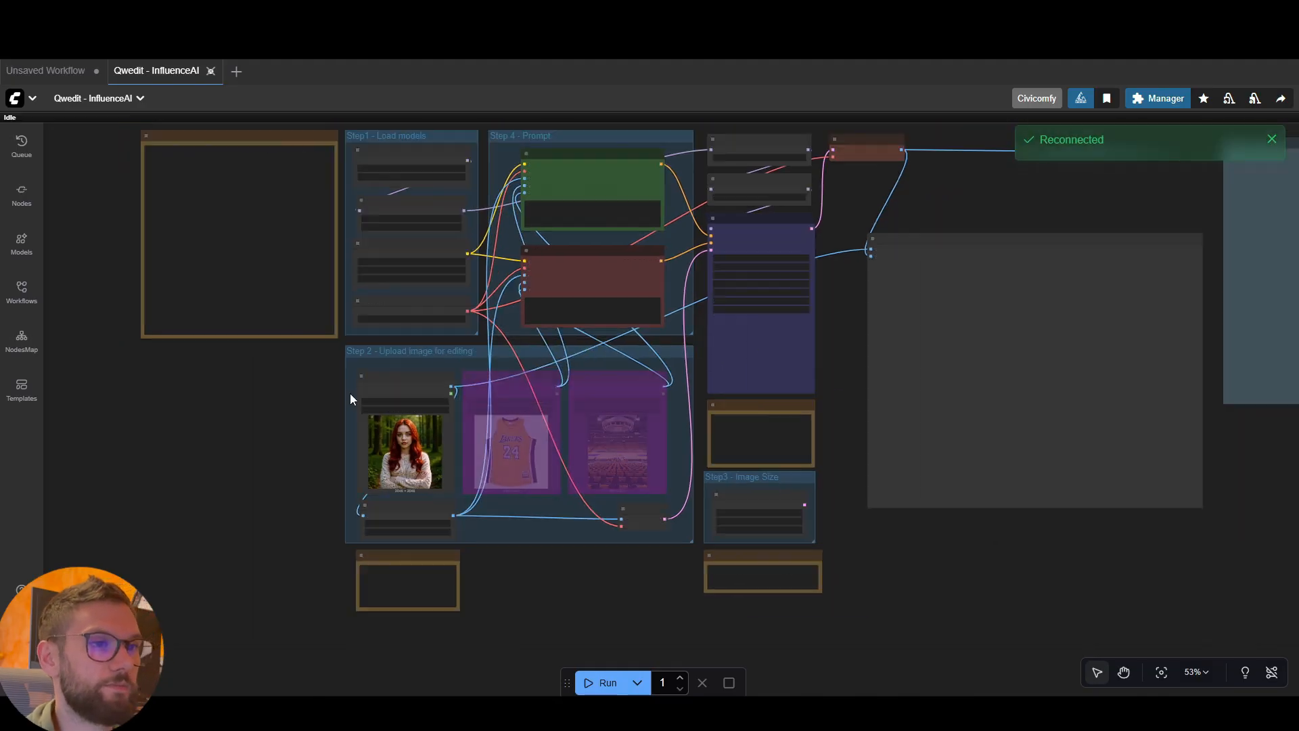
Examine the Load Diffusion Model and LoraLoaderModelOnly nodes in the Step1 - Load models group
scroll(839, 369, "up", 2)
left_click_drag(833, 365, 902, 375)
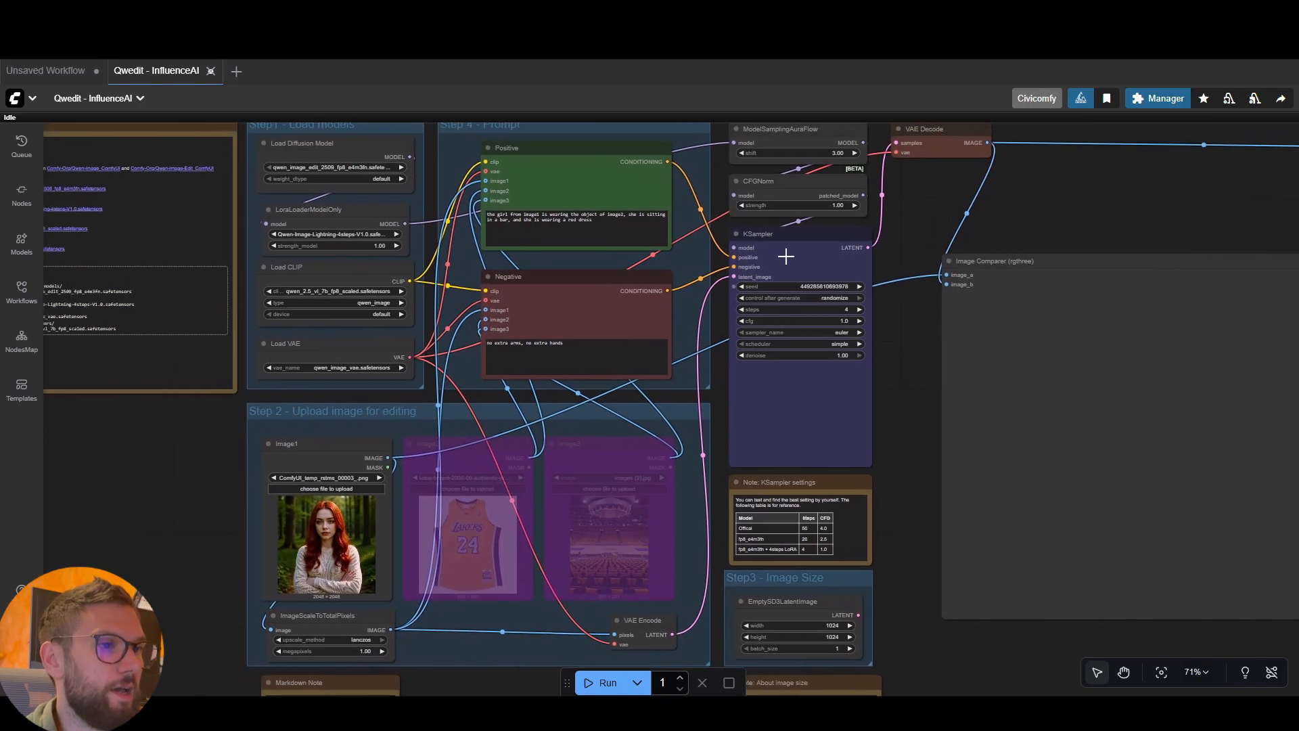
left_click_drag(724, 189, 882, 241)
scroll(704, 173, "up", 2)
scroll(704, 172, "up", 2)
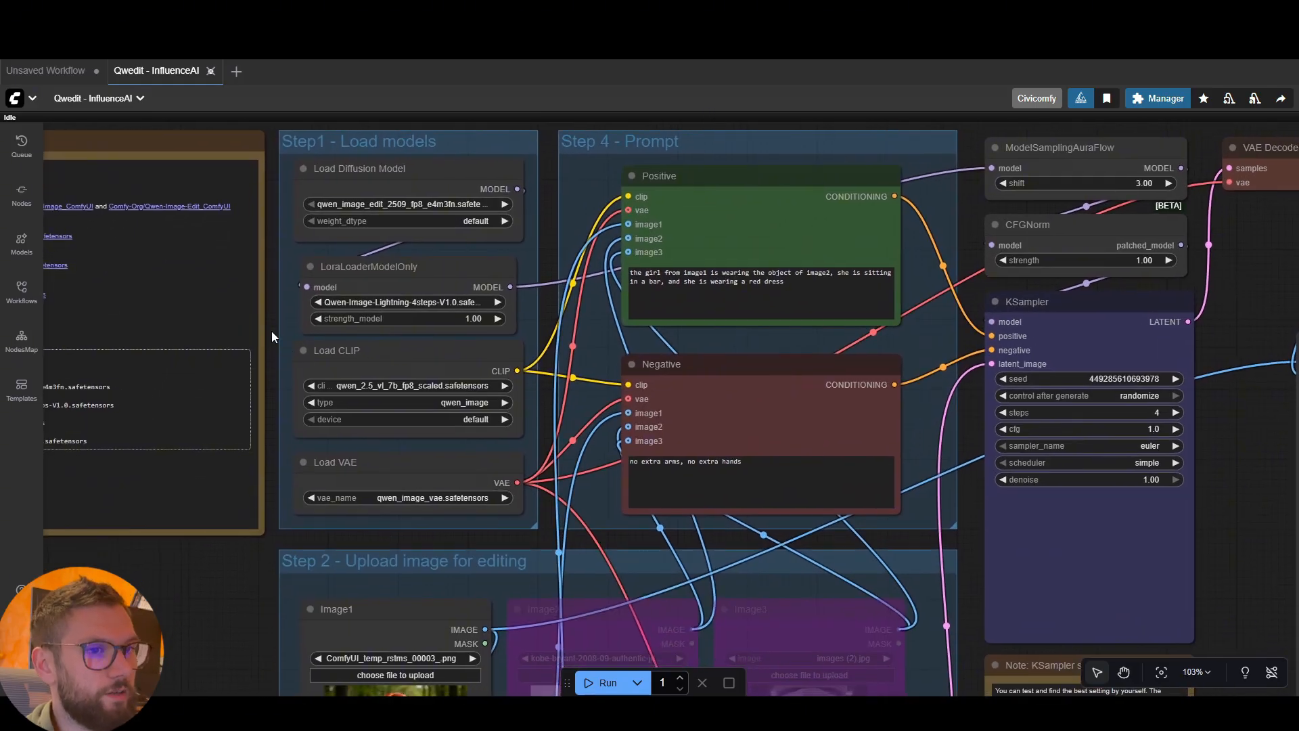
left_click_drag(271, 331, 274, 323)
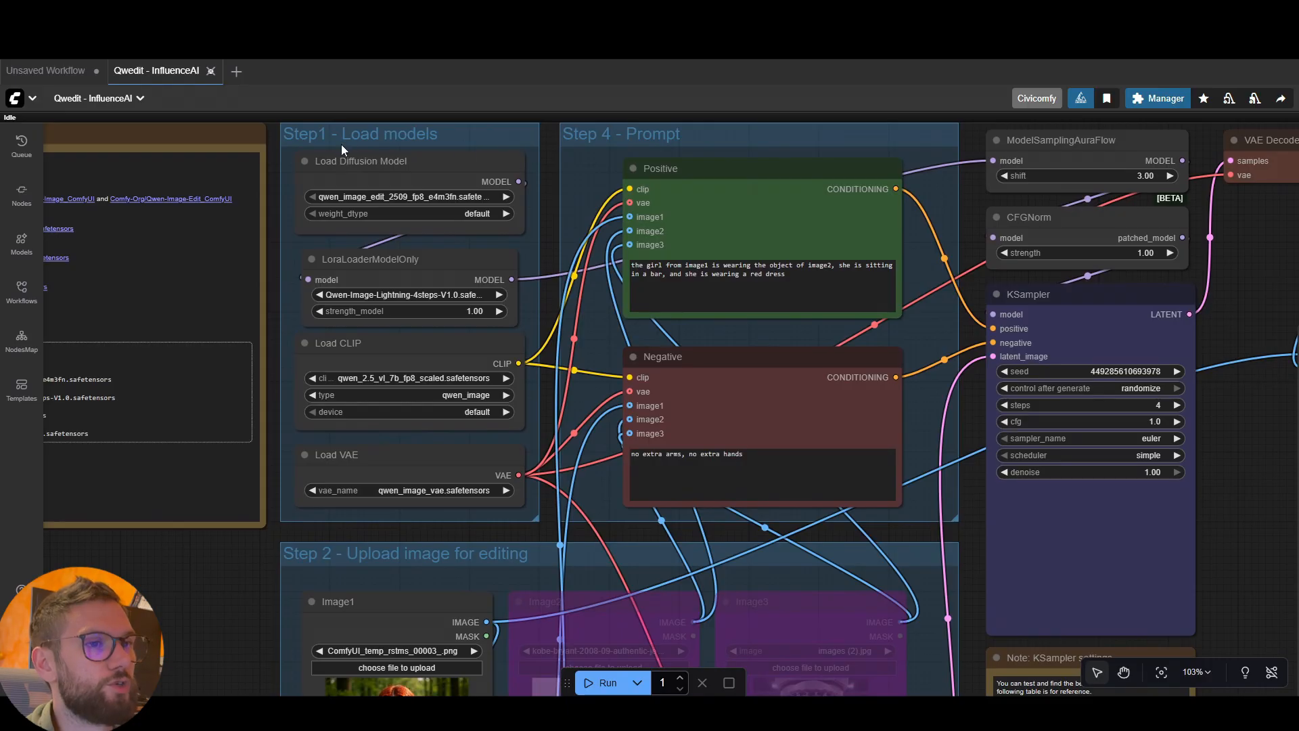
left_click_drag(362, 264, 369, 257)
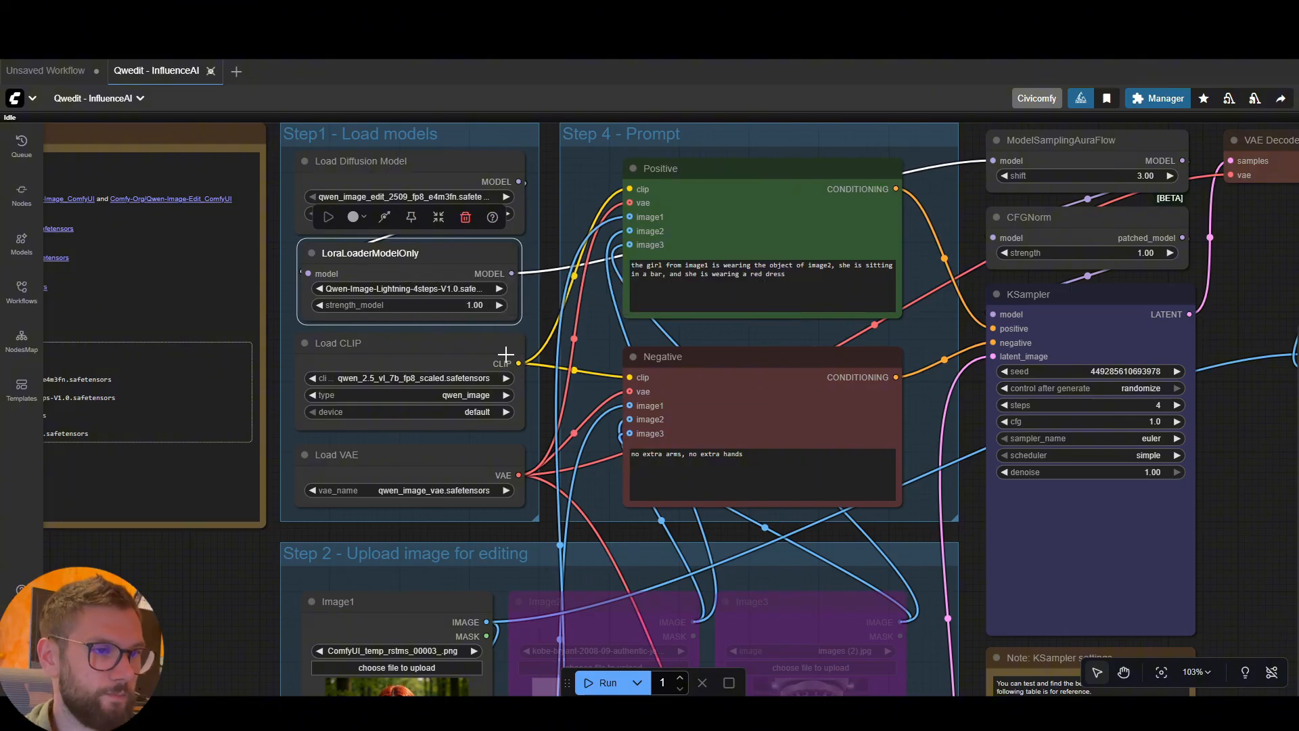
left_click(542, 320)
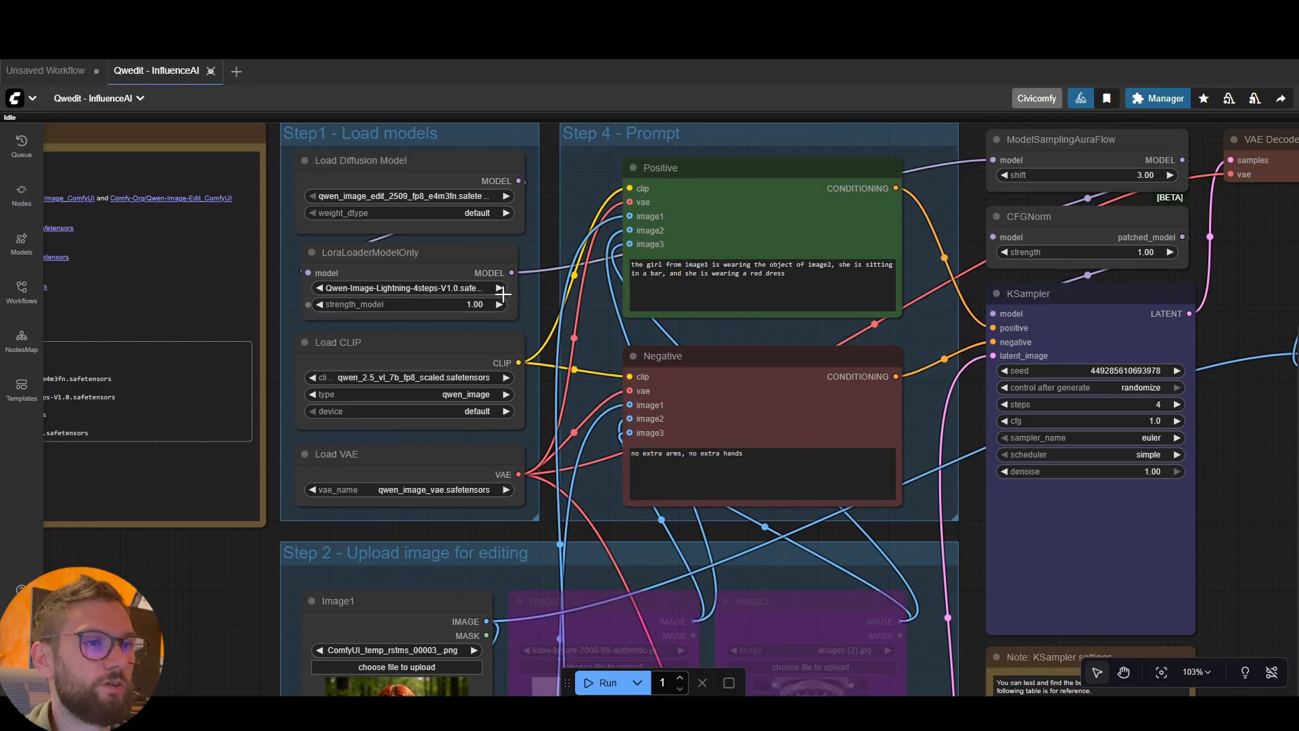
left_click_drag(545, 190, 545, 203)
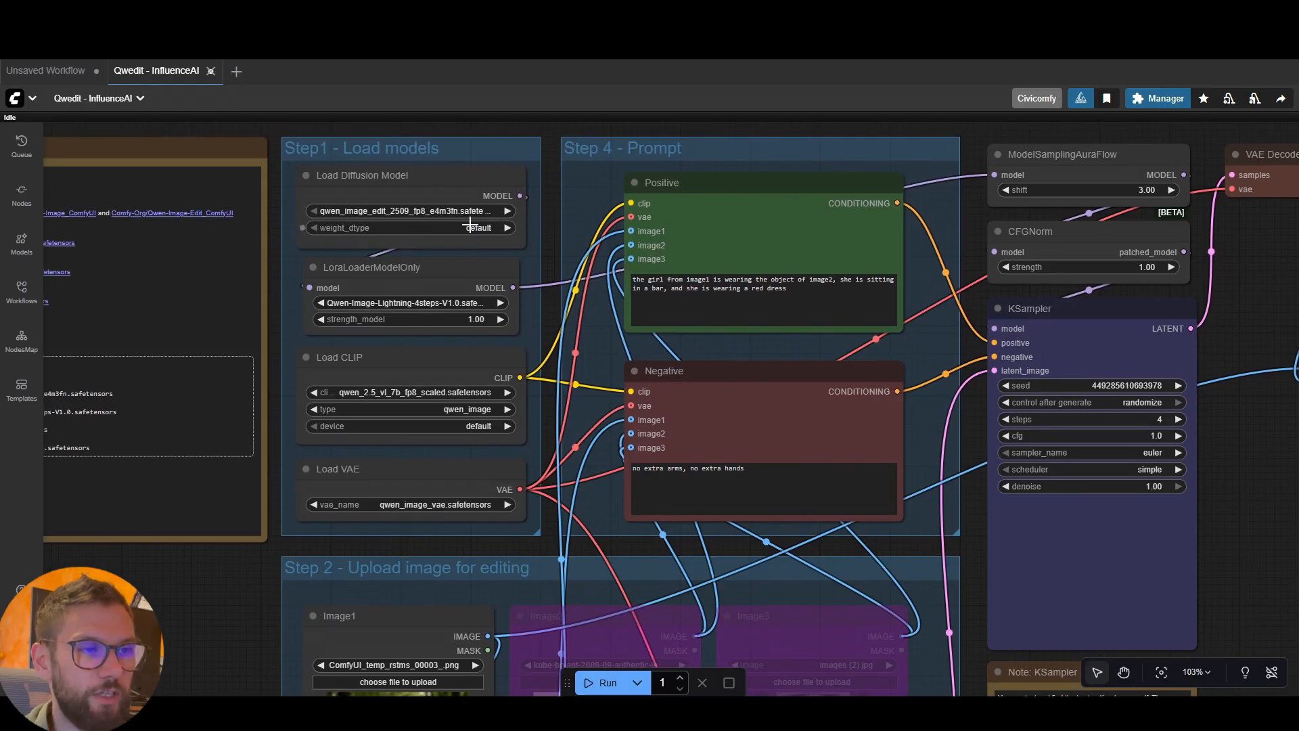
left_click_drag(481, 179, 481, 180)
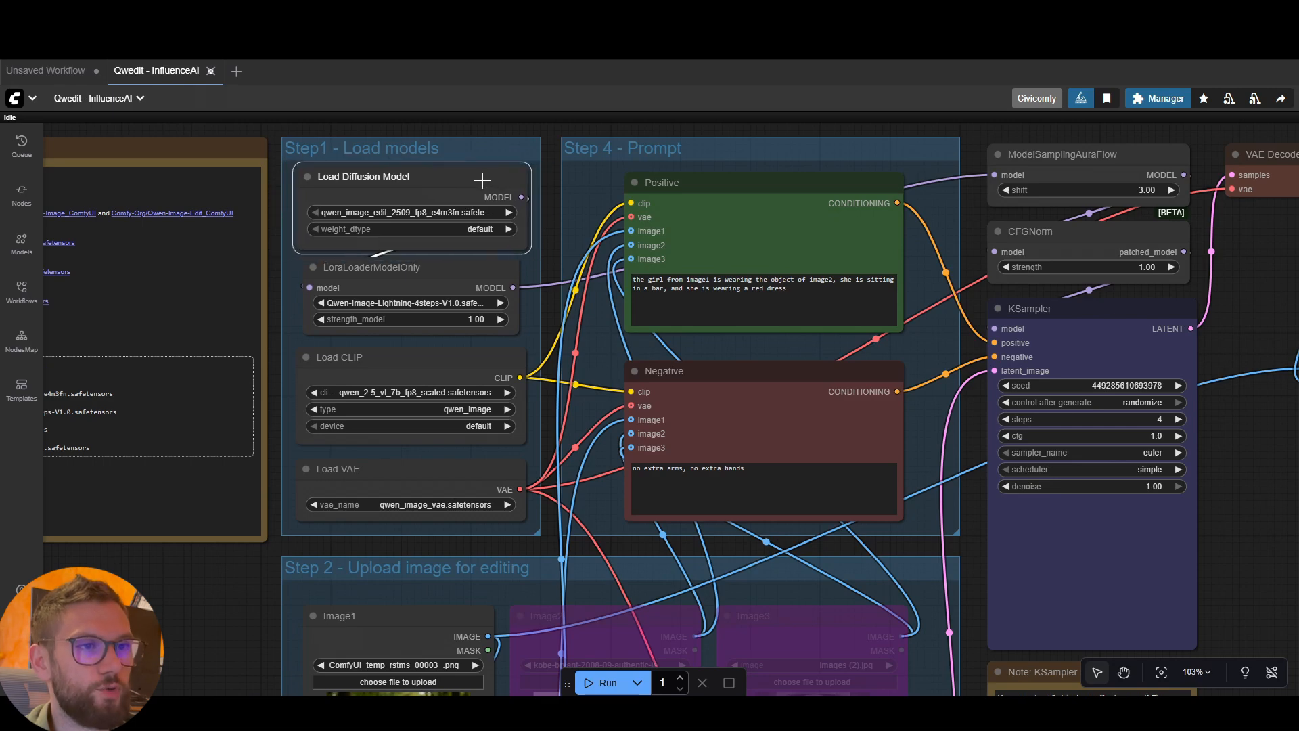
key("ctrl+z")
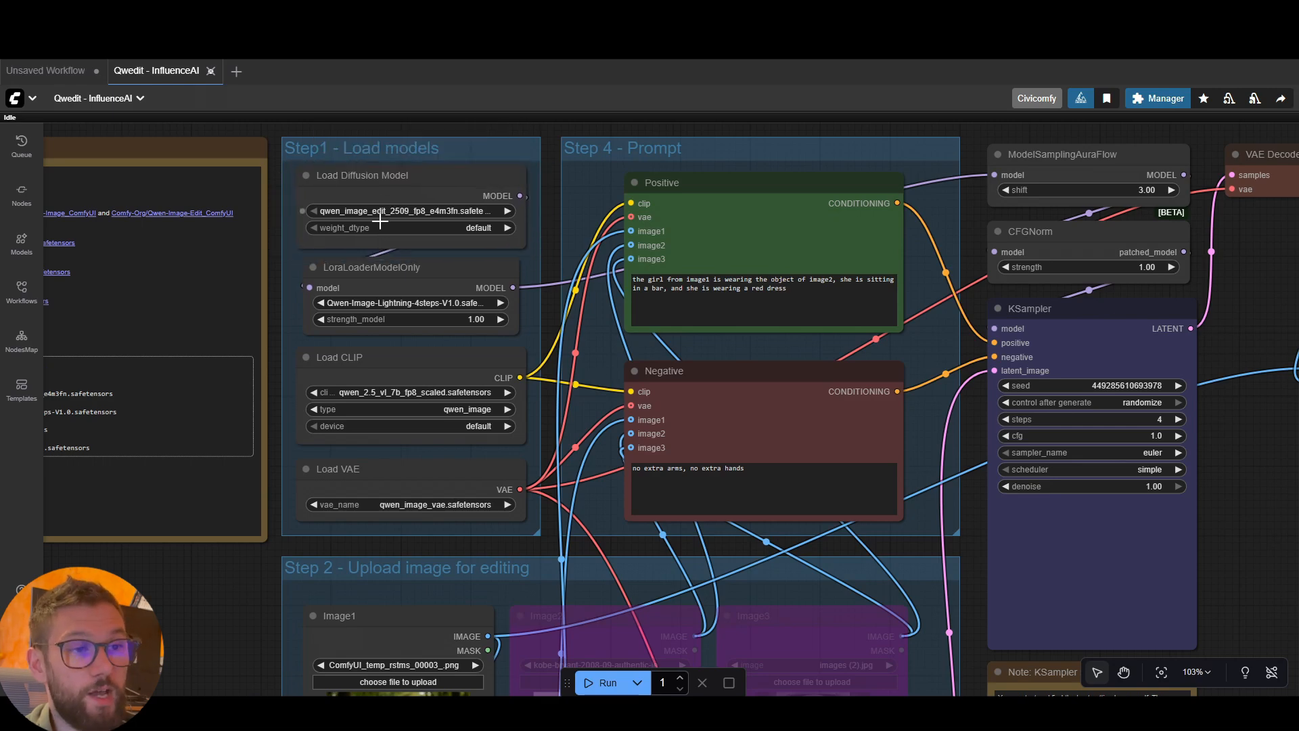
Inspect the separate Load CLIP and Load VAE nodes and their connections to the prompt nodes
scroll(547, 253, "down", 1)
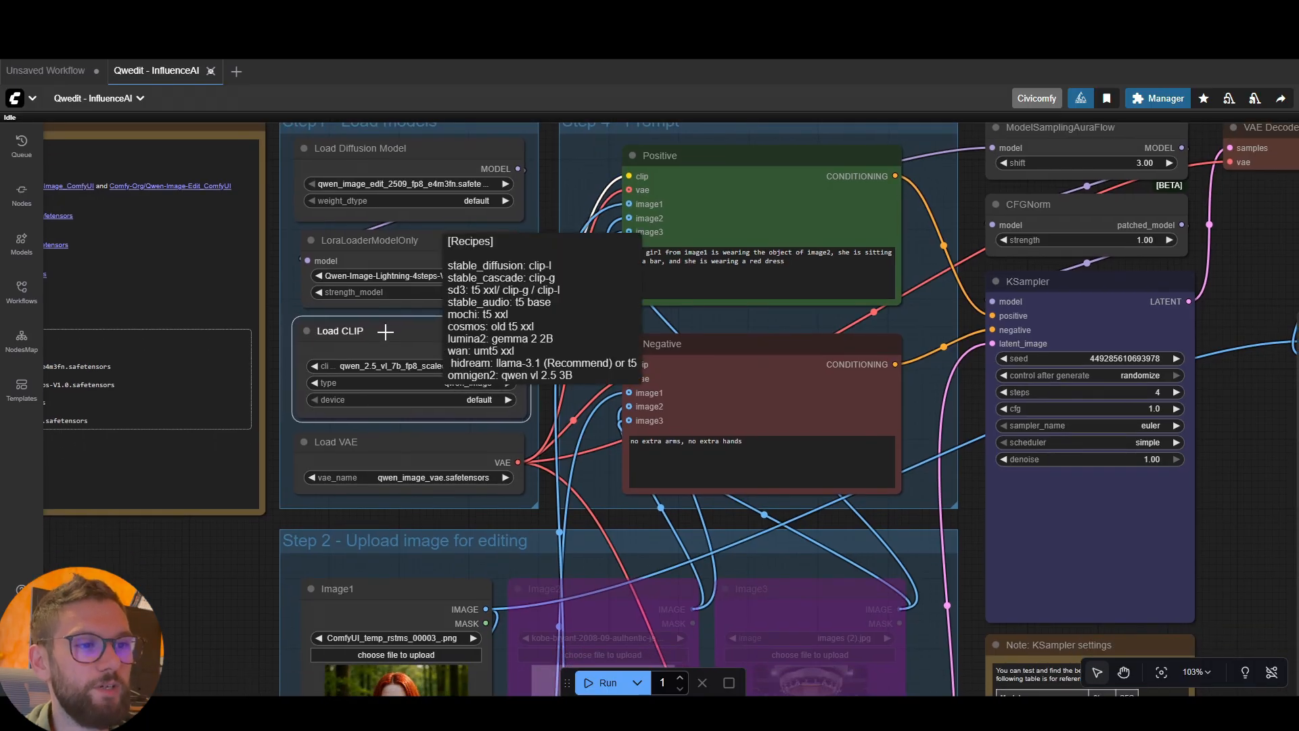
left_click_drag(383, 331, 385, 332)
left_click(537, 274)
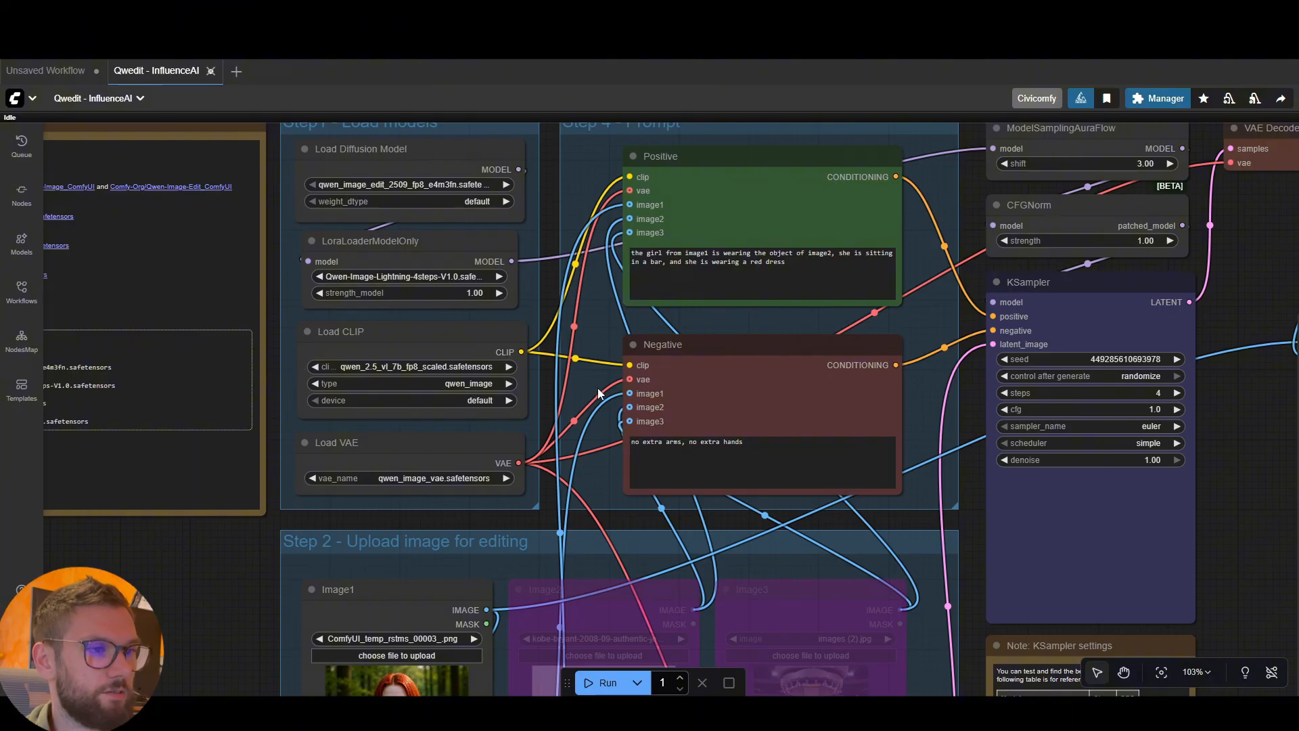
left_click(460, 326)
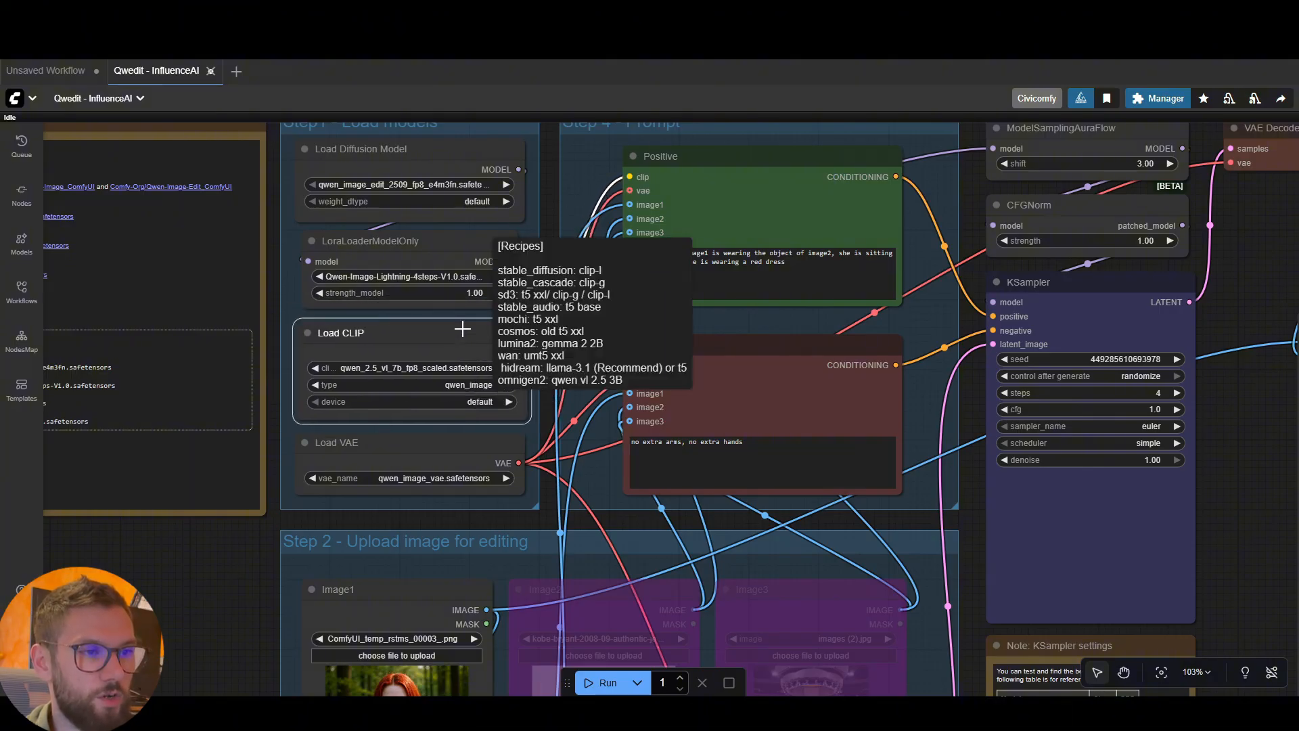
left_click(543, 394)
left_click_drag(440, 452, 446, 449)
left_click(543, 384)
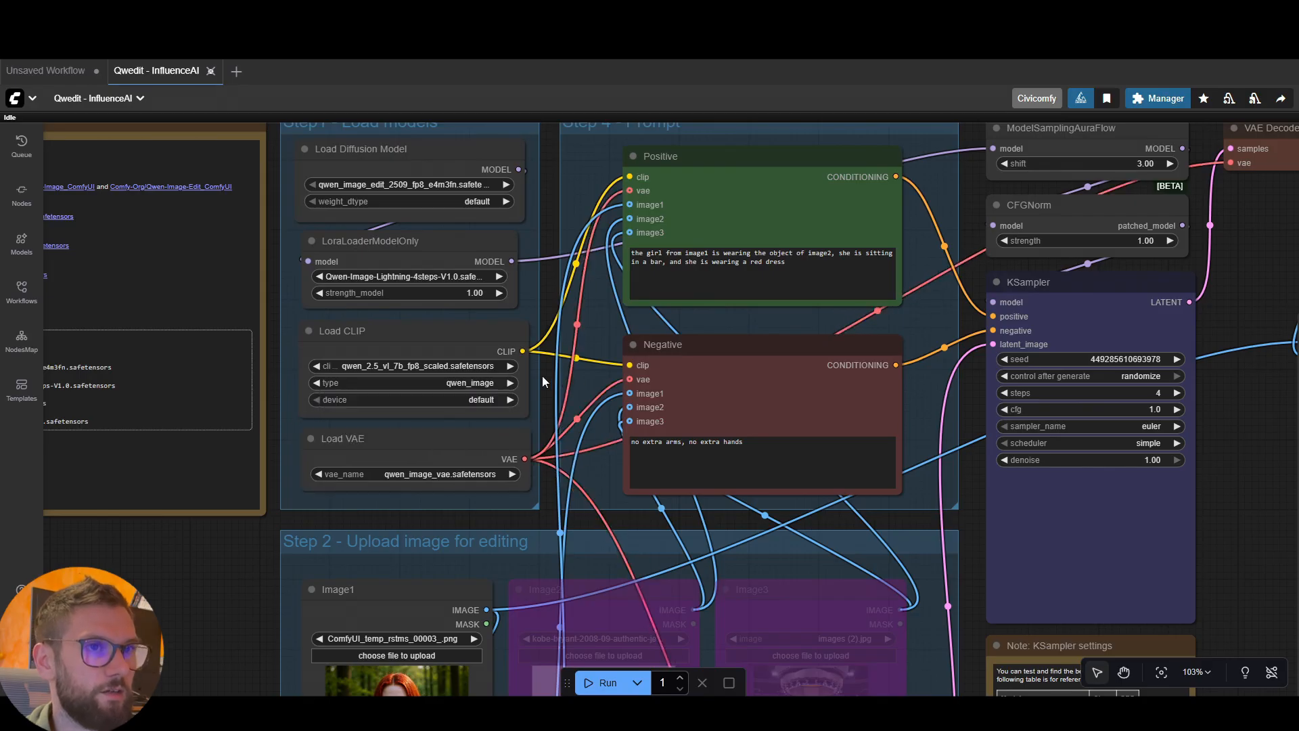
Switch to Unsaved Workflow to compare the Load Checkpoint node's MODEL, CLIP and VAE outputs, and return to the Qwedit - InfluenceAI workflow
left_click(43, 77)
scroll(295, 378, "up", 5)
left_click_drag(292, 407, 578, 517)
scroll(562, 501, "up", 2)
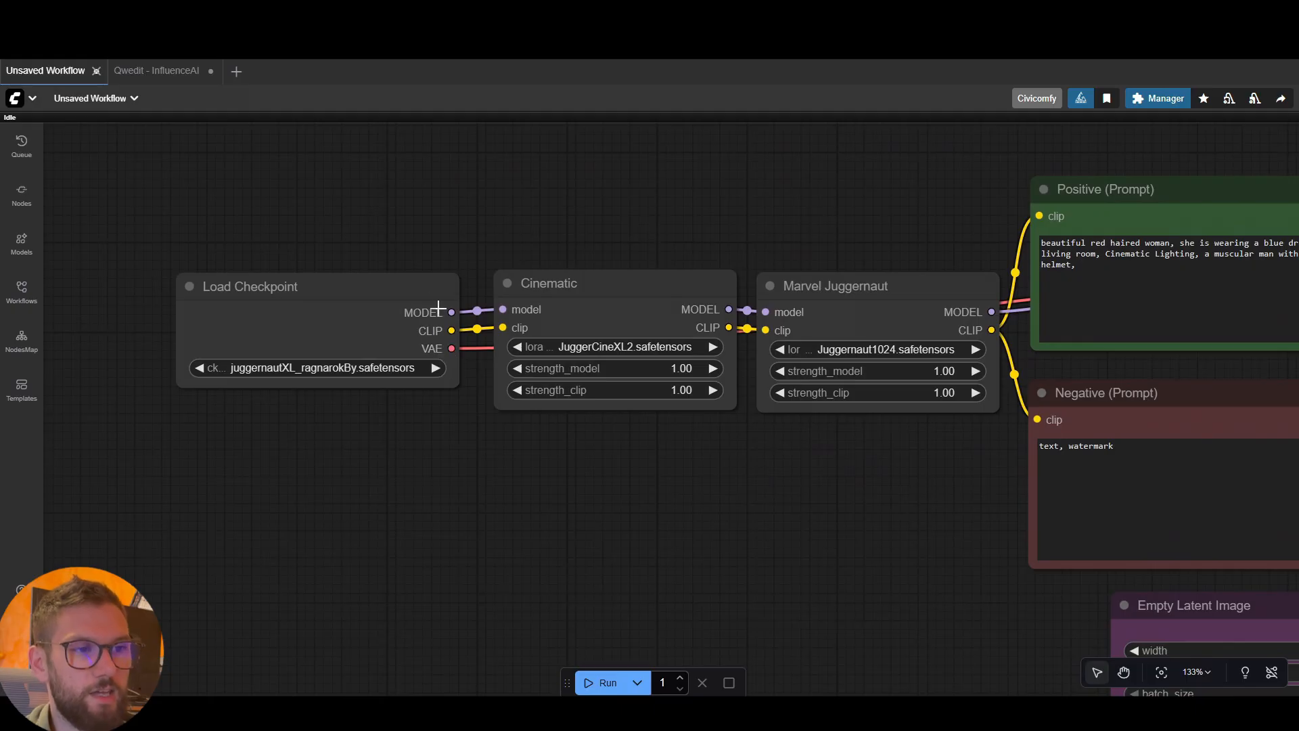
left_click(410, 281)
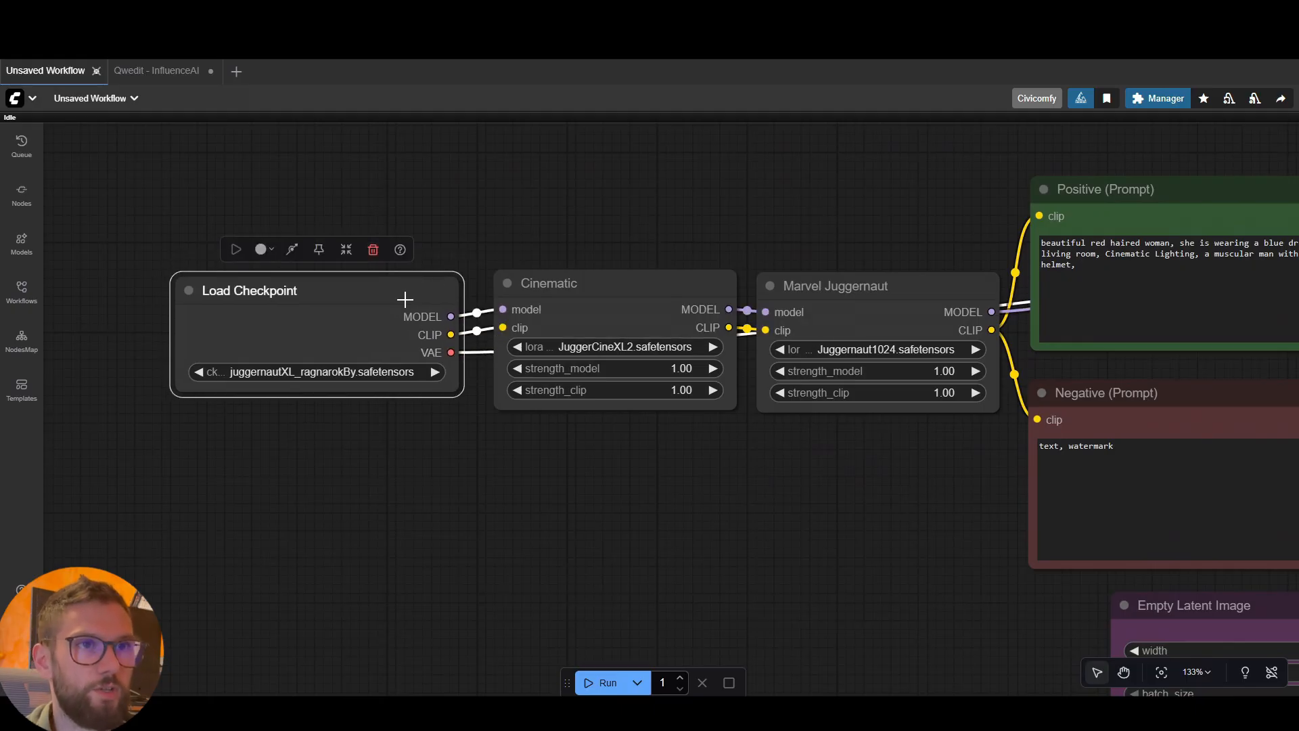
left_click(166, 71)
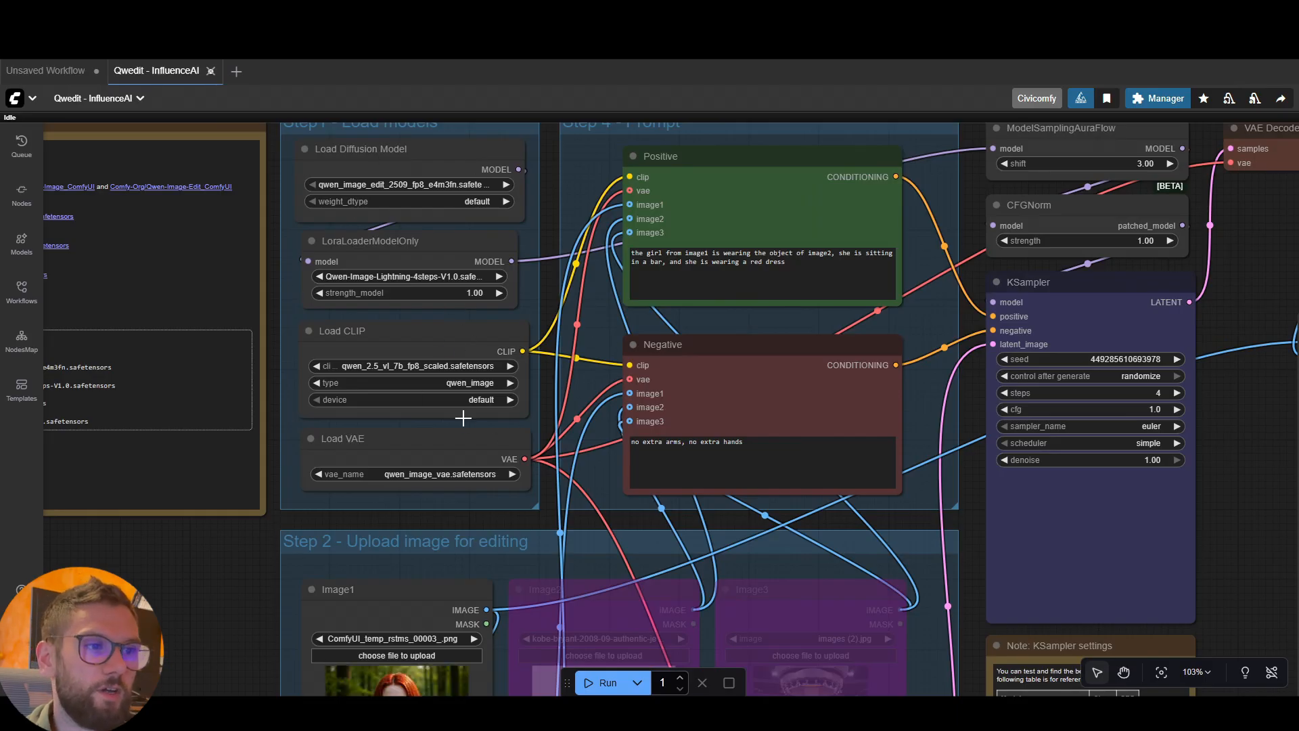
Examine the LoraLoaderModelOnly node's model input and output connections in the Step1 - Load models group
mouse_move(433, 254)
left_mouse_down()
mouse_move(472, 251)
mouse_move(437, 249)
left_mouse_up()
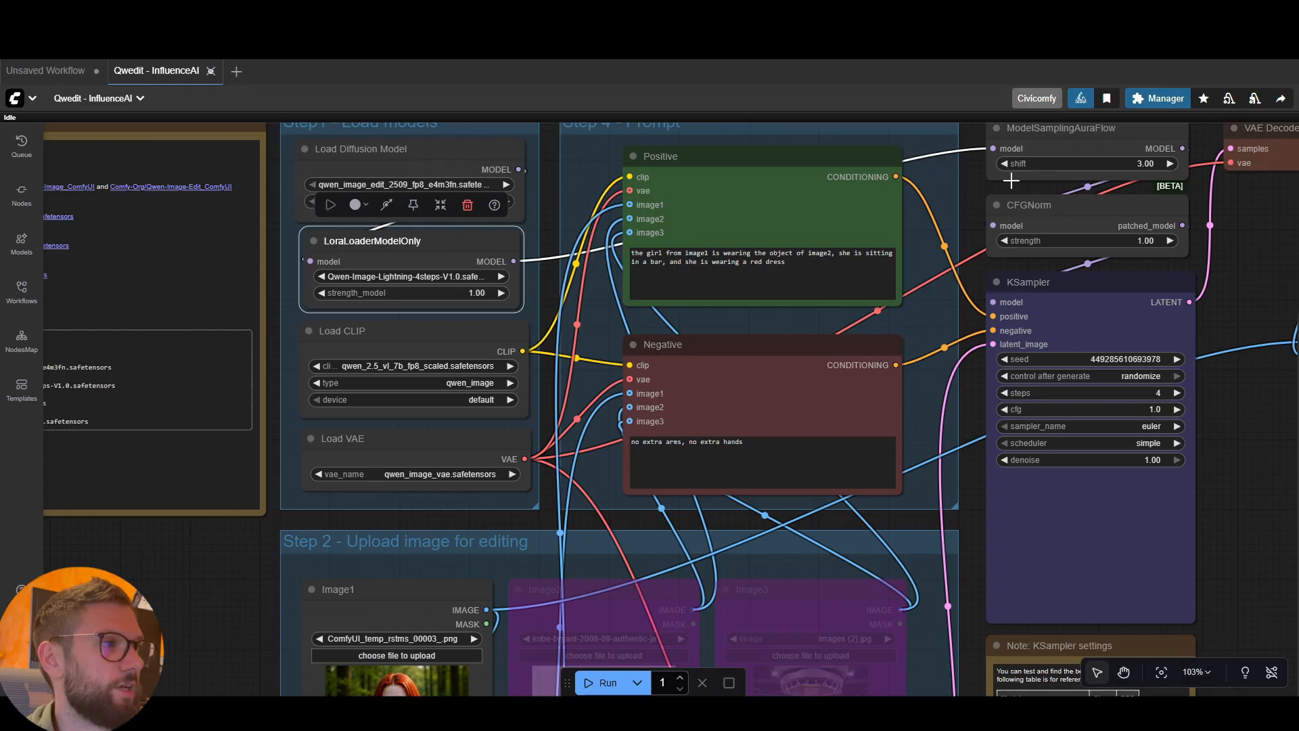
left_click_drag(974, 192, 966, 222)
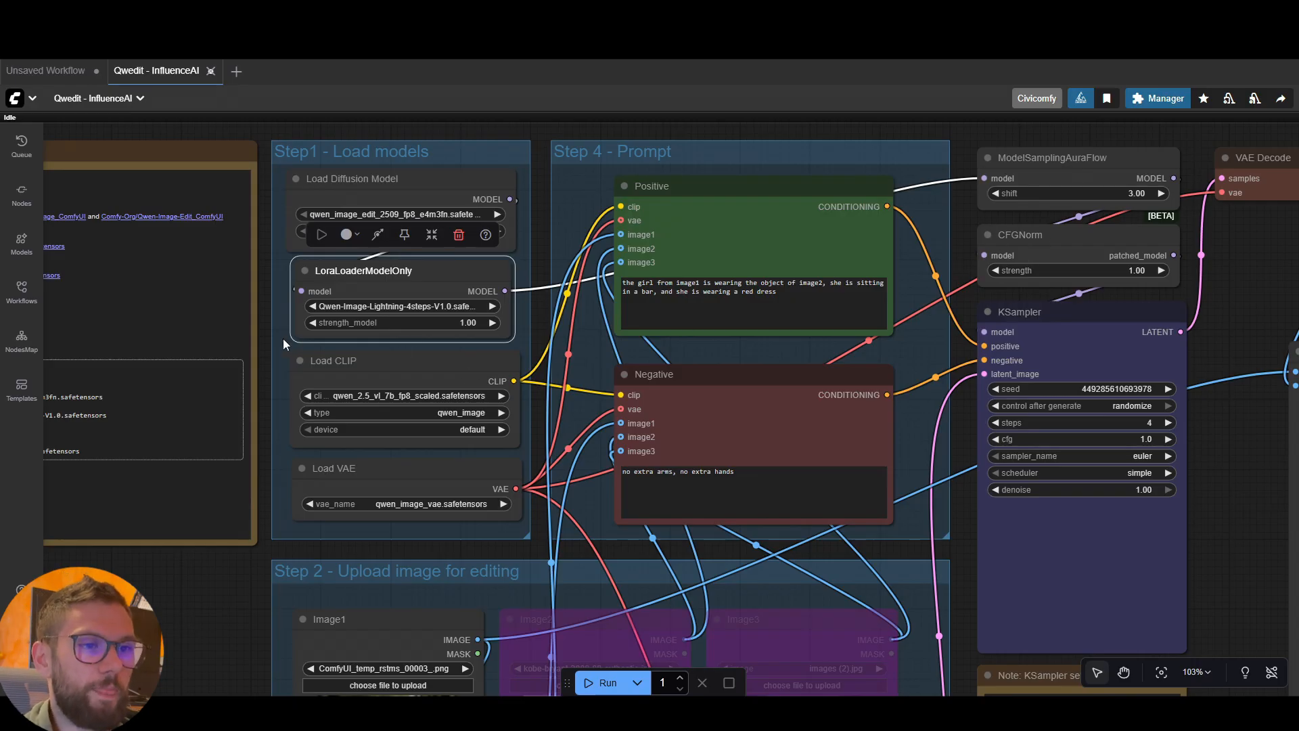
left_click(266, 342)
left_click_drag(412, 269, 410, 269)
left_click(945, 344)
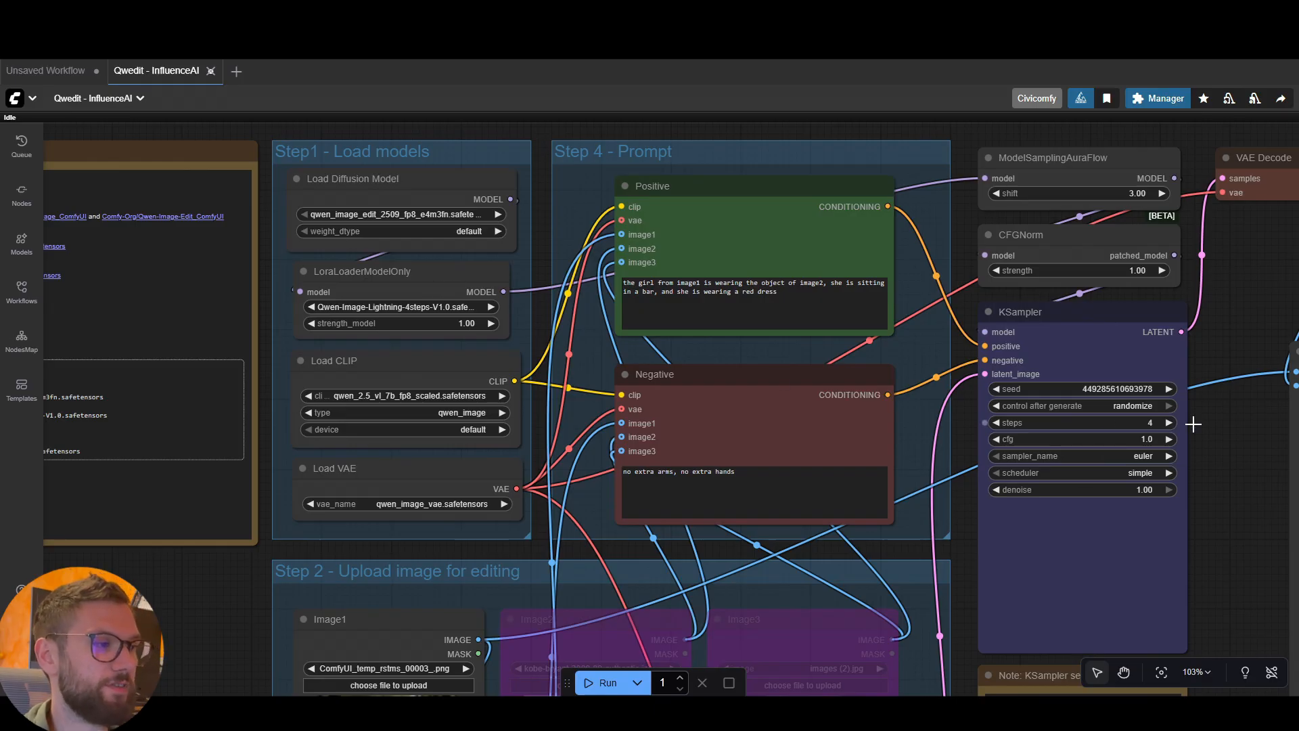
Choose the Qwen-Image-Lightning-8steps-V2.0 LoRA in the LoraLoaderModelOnly node and set the KSampler's steps to 8
scroll(1189, 406, "down", 2)
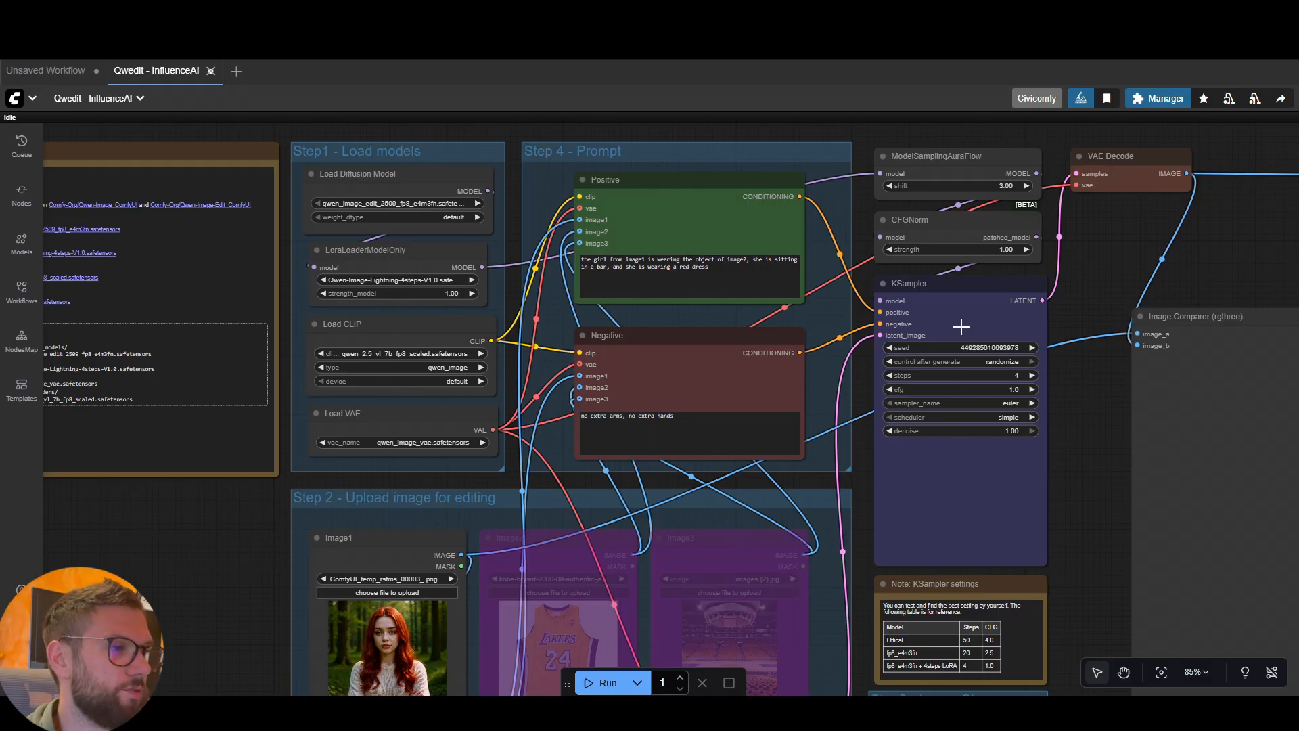
scroll(916, 383, "up", 5)
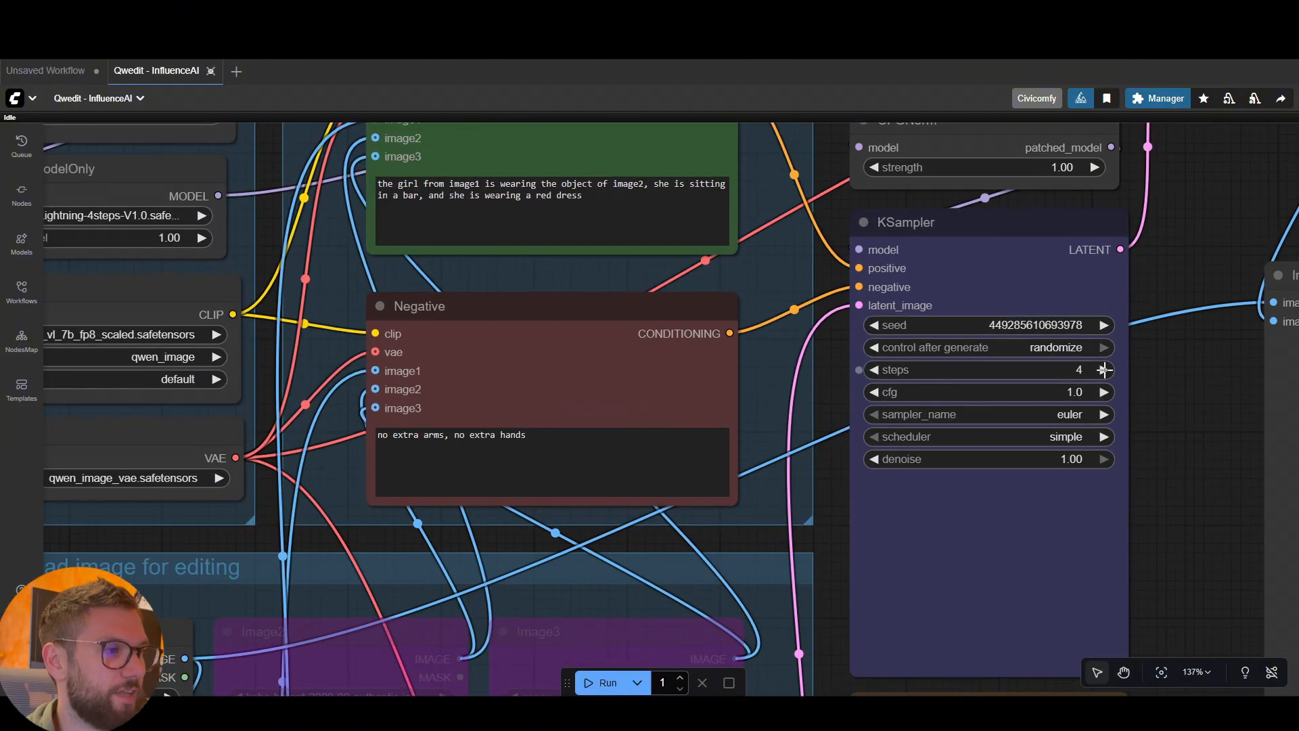
scroll(1174, 374, "down", 2)
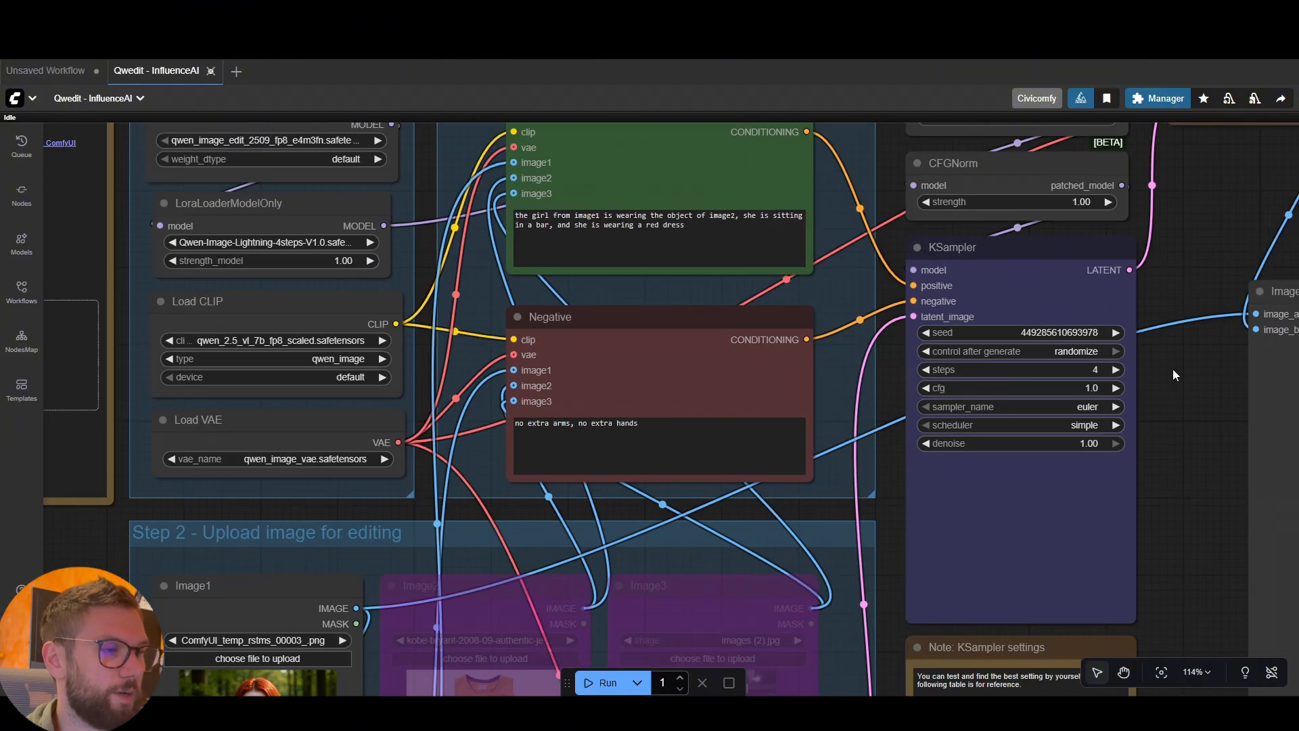
left_click(299, 242)
left_click(385, 344)
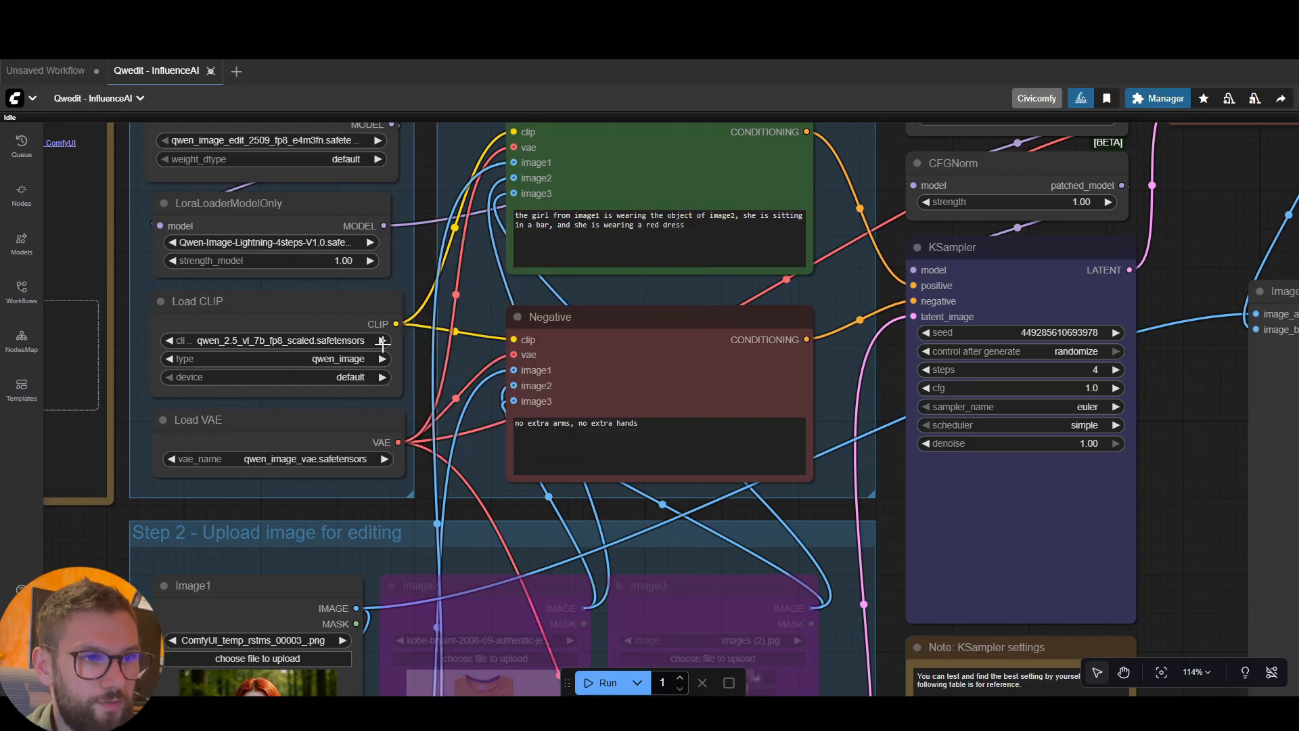
left_click(1081, 369)
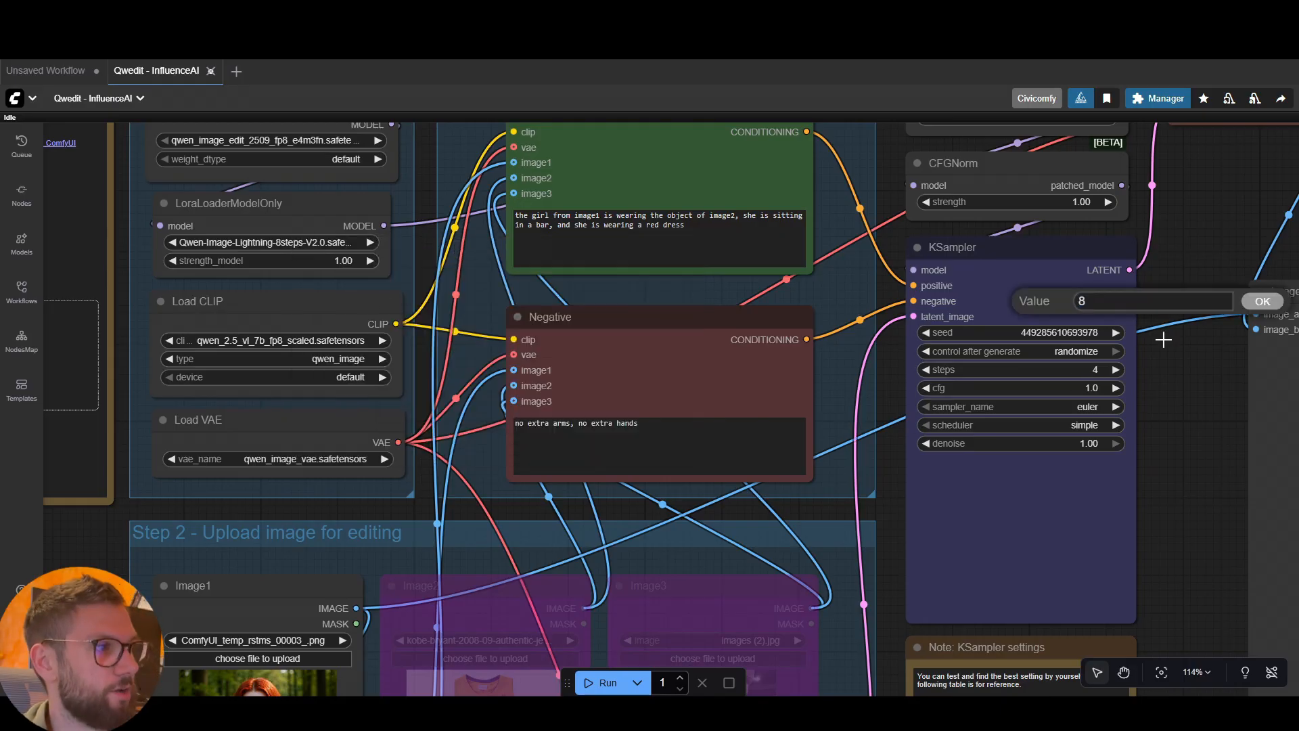
left_click(1263, 301)
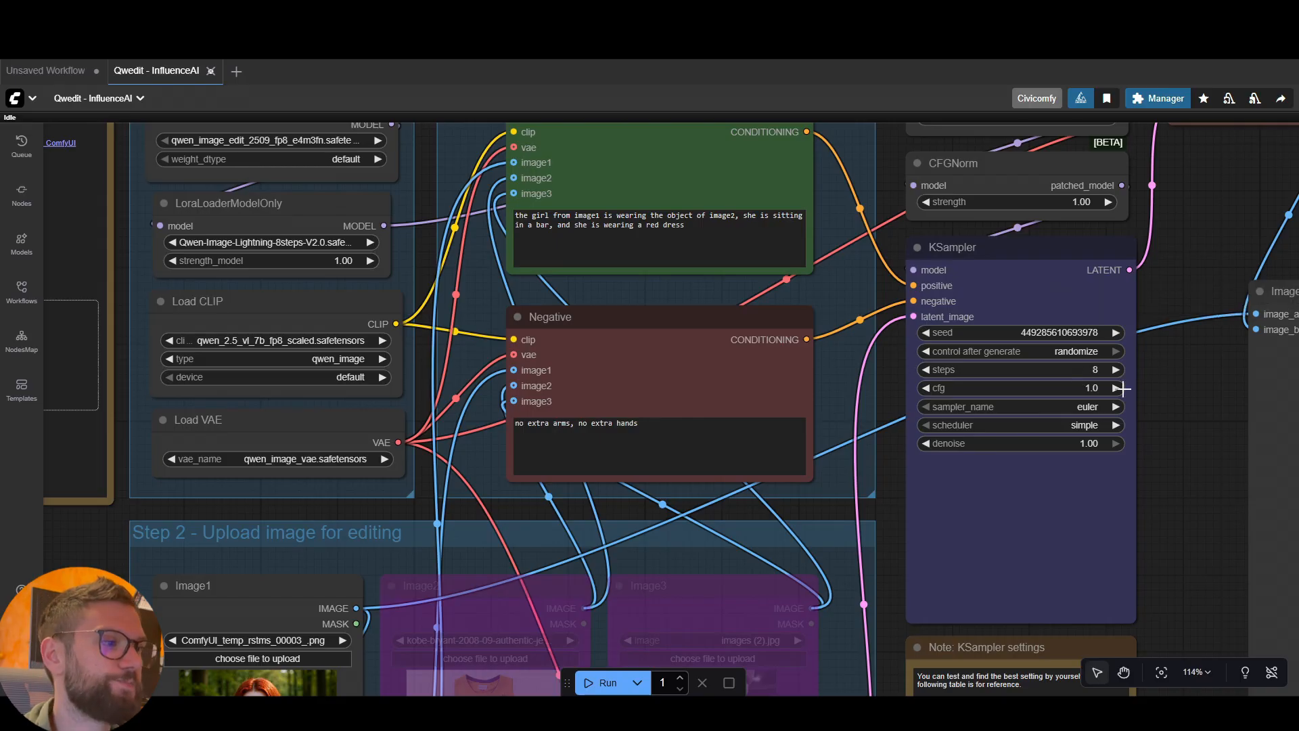
Review the KSampler, its settings note and the surrounding nodes of the workflow
scroll(419, 261, "down", 3)
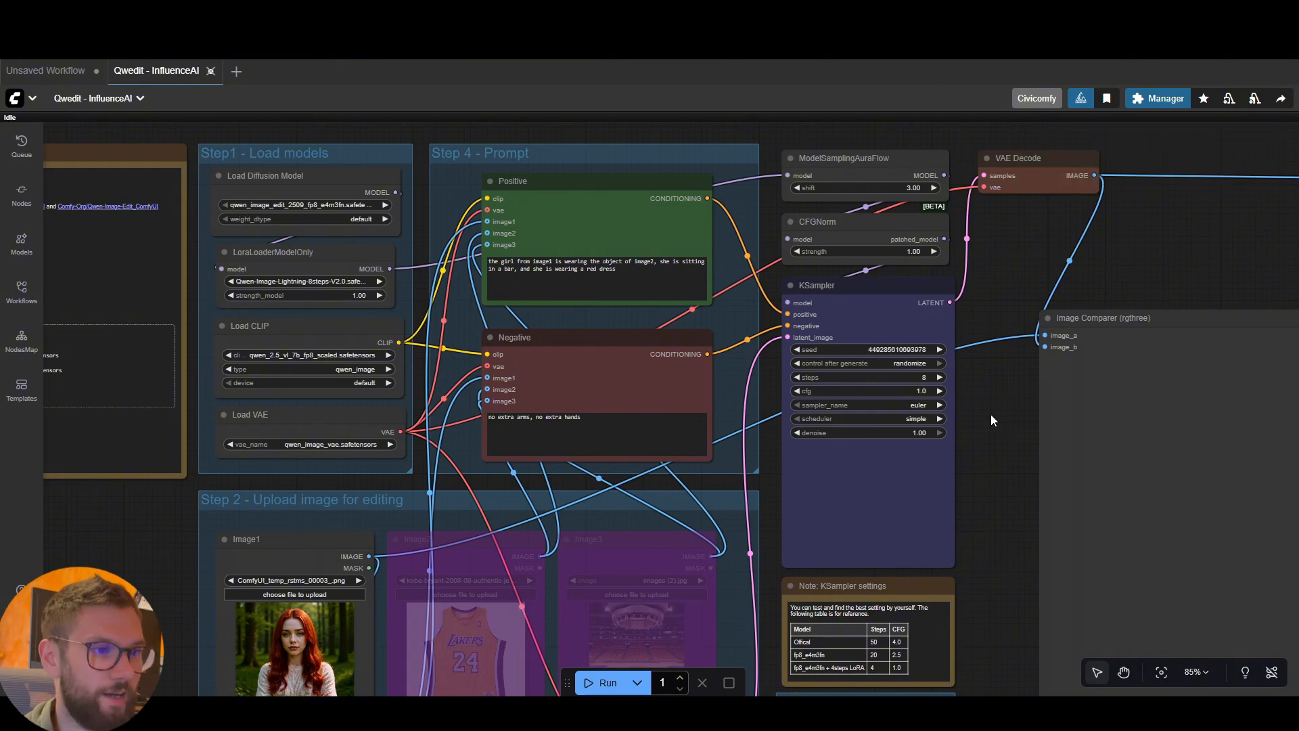
scroll(1017, 407, "down", 1)
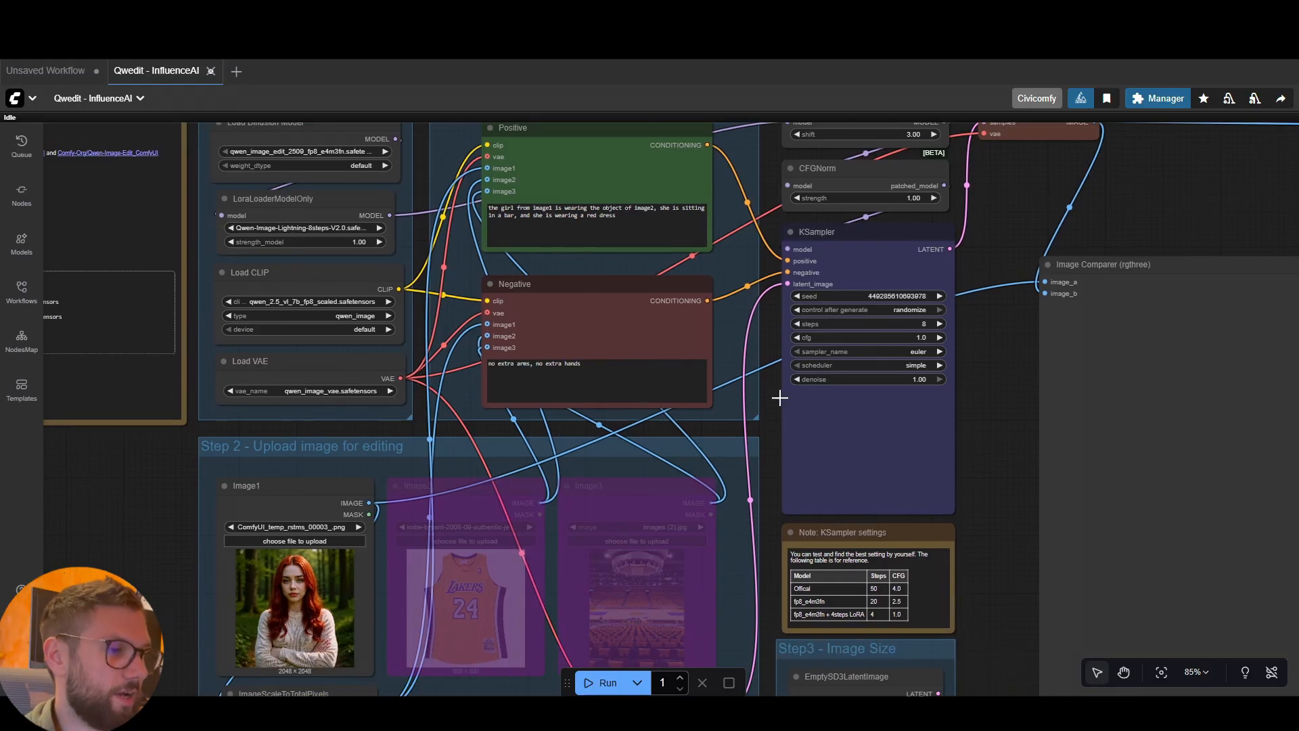
scroll(989, 449, "up", 1)
left_click_drag(1017, 415, 1016, 452)
left_click_drag(1016, 389, 660, 490)
left_click_drag(876, 368, 884, 293)
left_click_drag(485, 398, 799, 341)
scroll(795, 387, "down", 2)
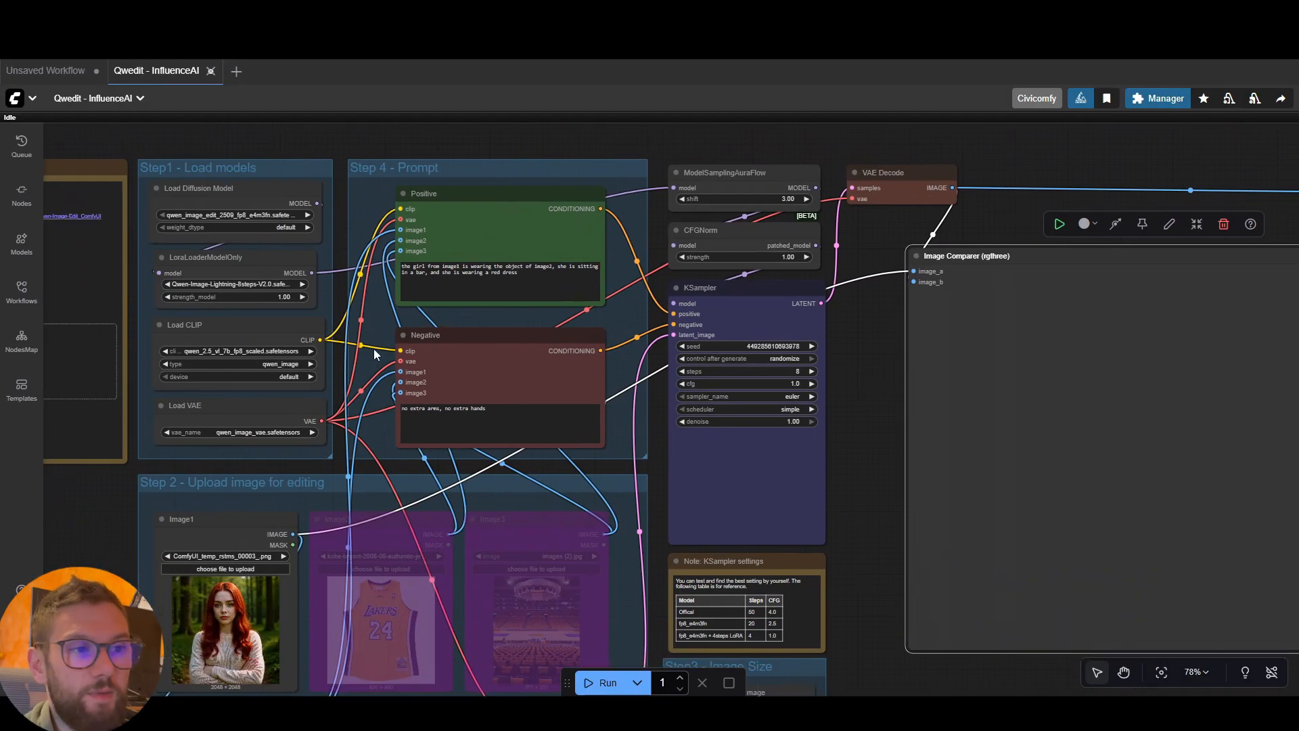
Bypass the LoraLoaderModelOnly node and set the KSampler's steps to 20
left_click(268, 270)
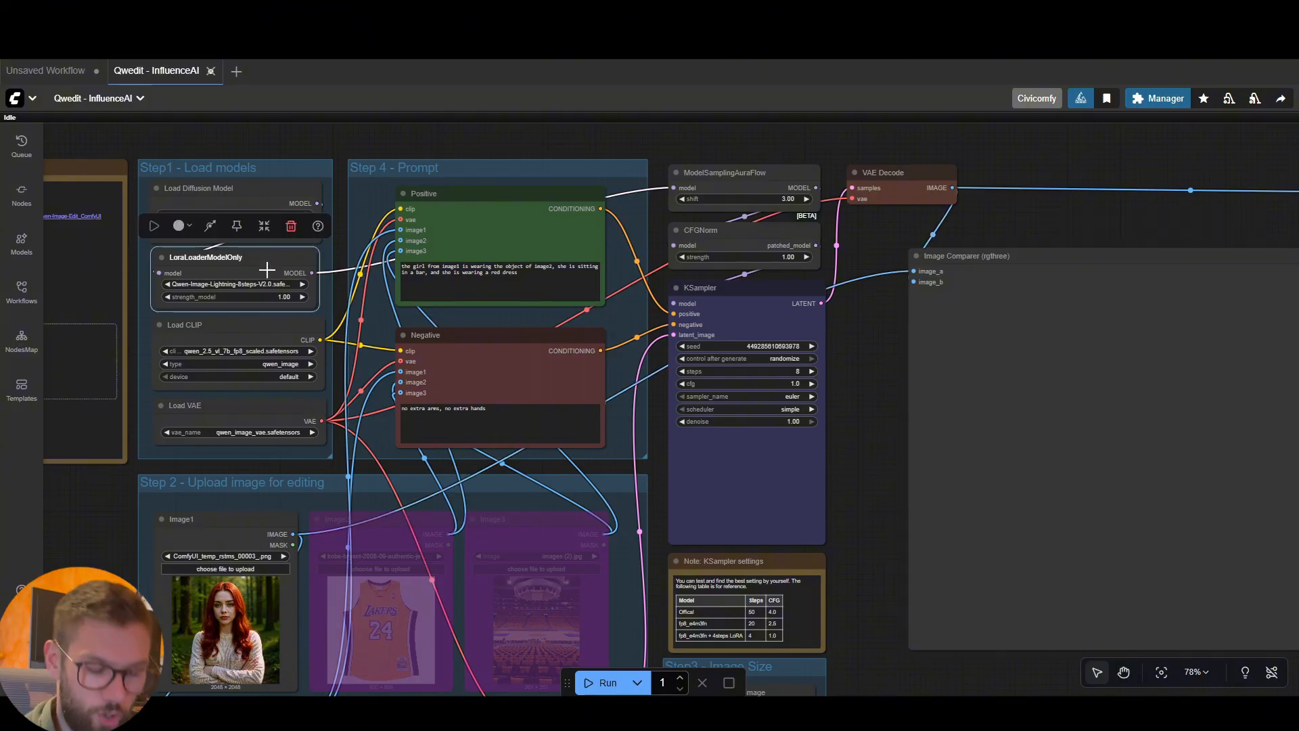
key("ctrl+b")
left_click(797, 372)
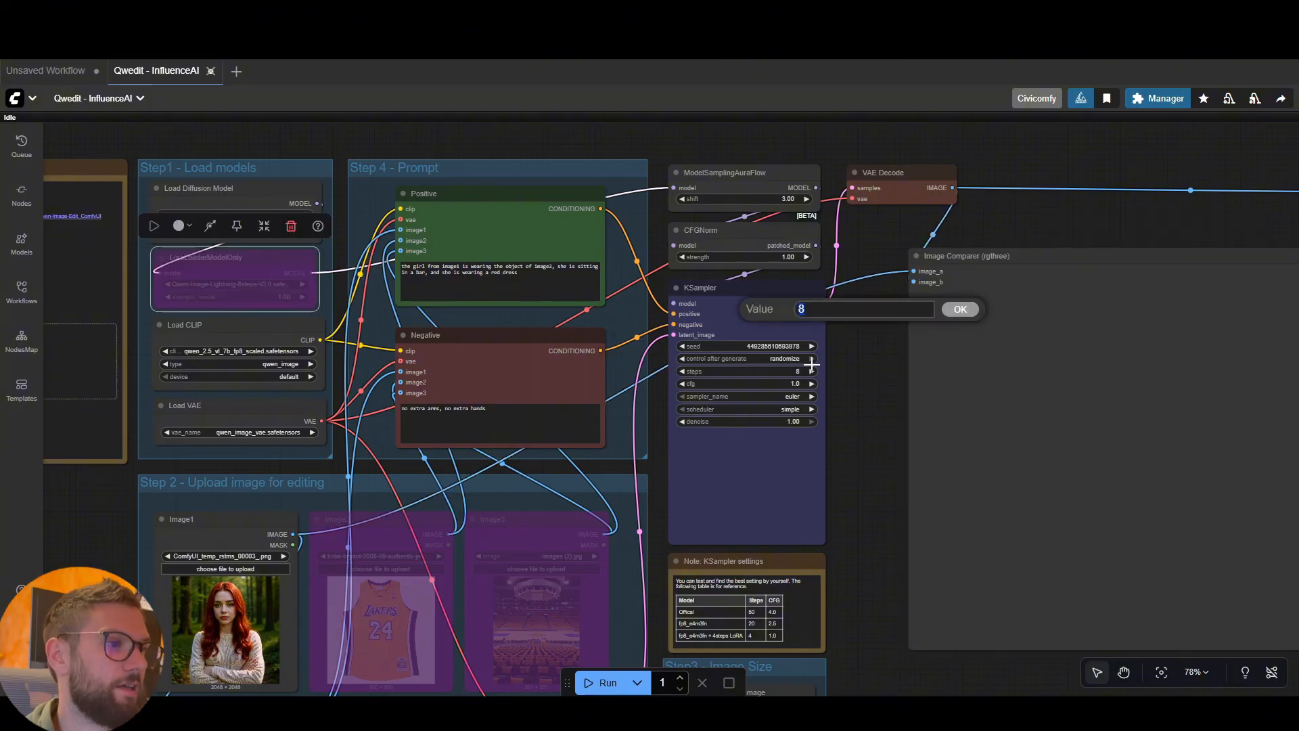
type("20")
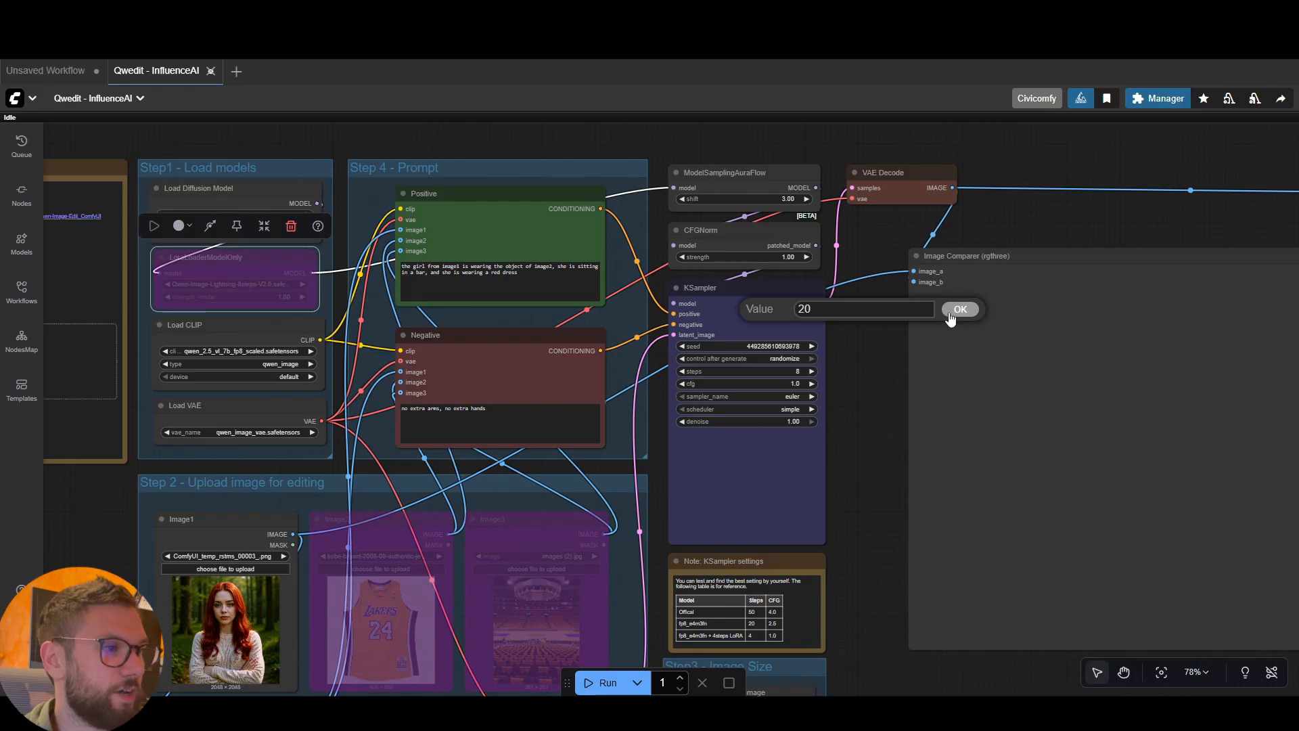
left_click(960, 309)
Set the KSampler's steps to 4
scroll(893, 334, "up", 6)
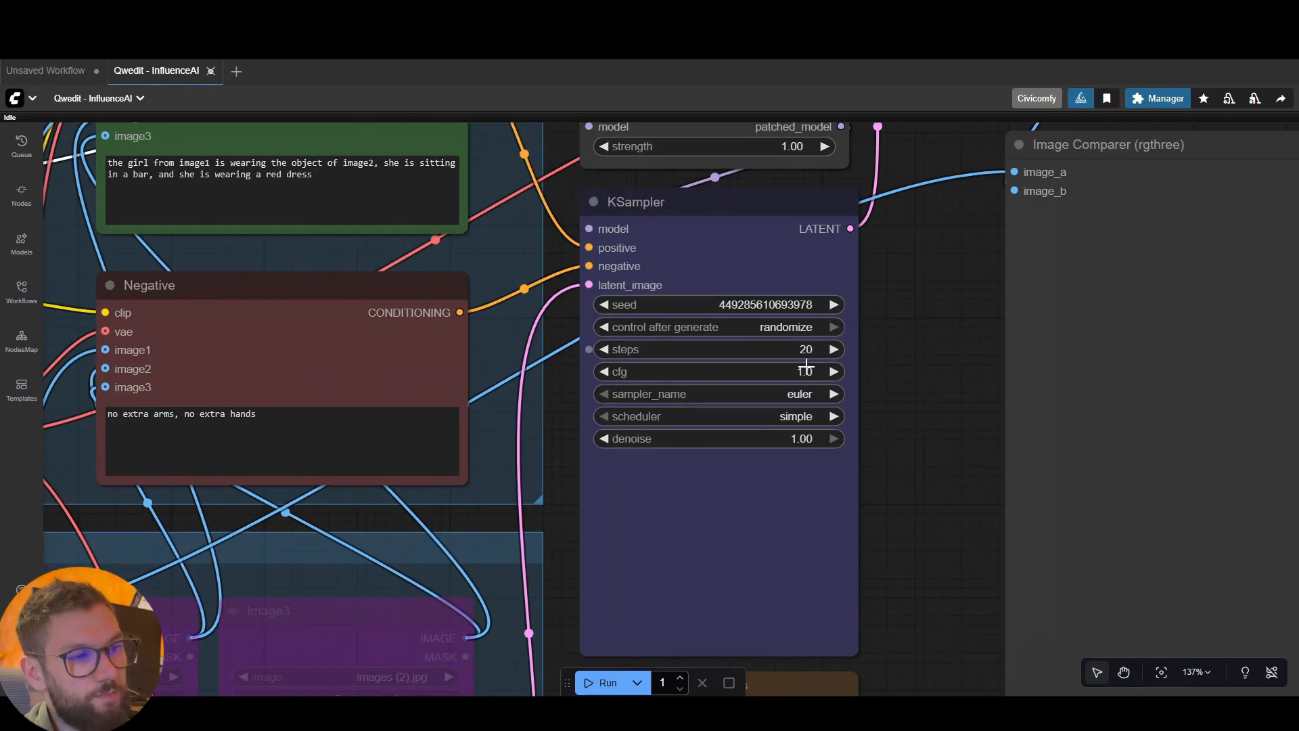
scroll(914, 350, "down", 2)
left_click_drag(630, 390, 820, 409)
left_click_drag(1066, 379, 877, 373)
scroll(818, 380, "up", 3)
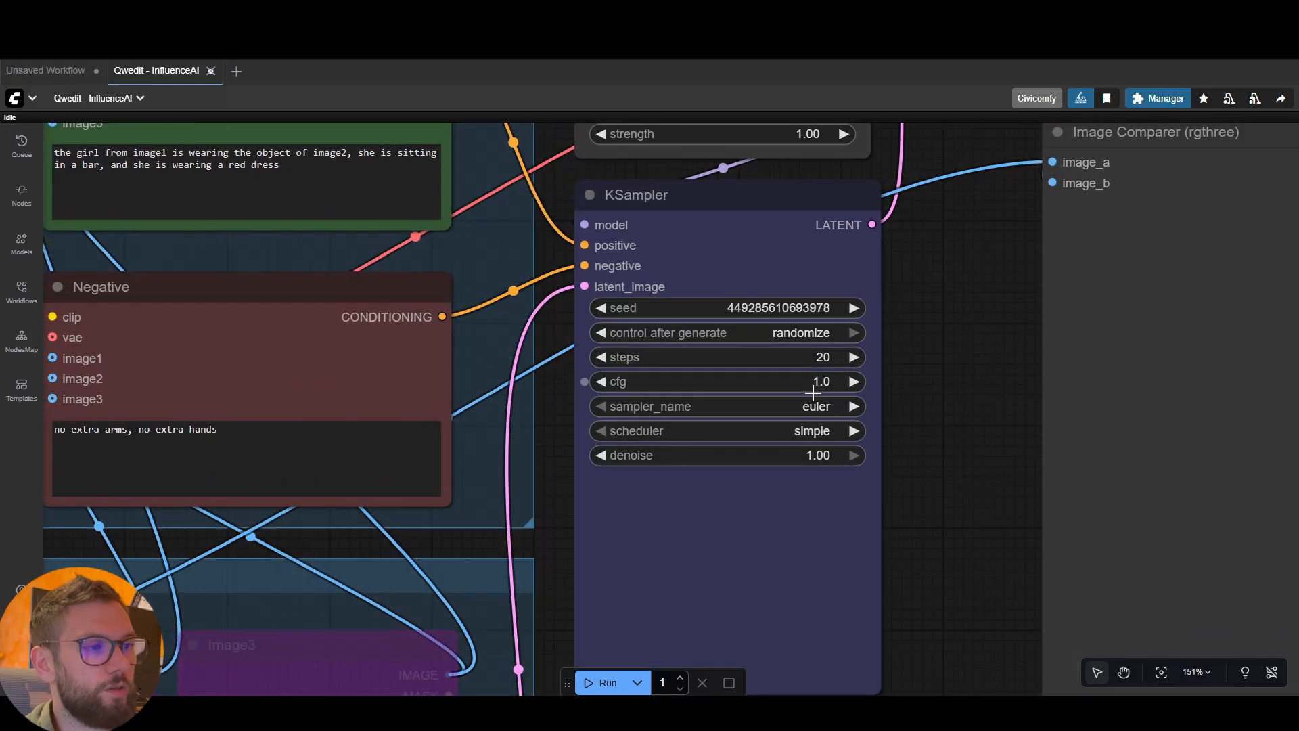
left_click(832, 356)
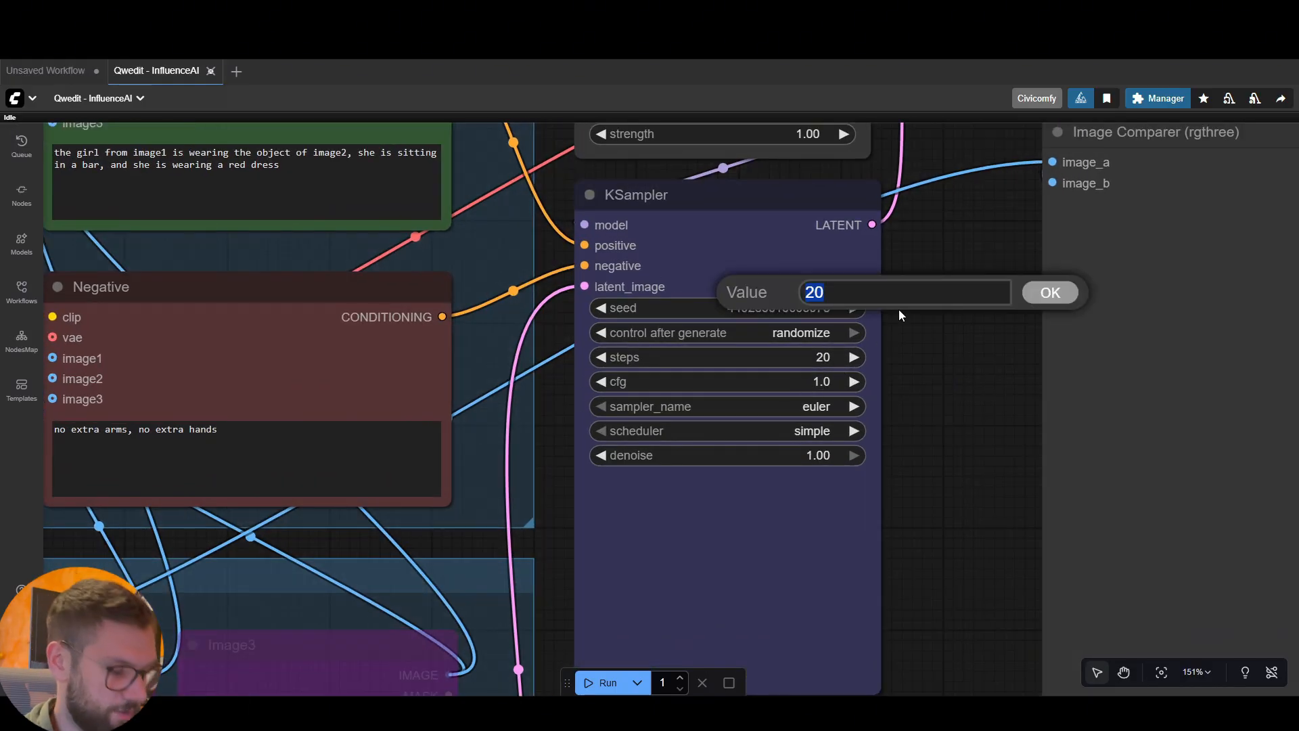
type("8")
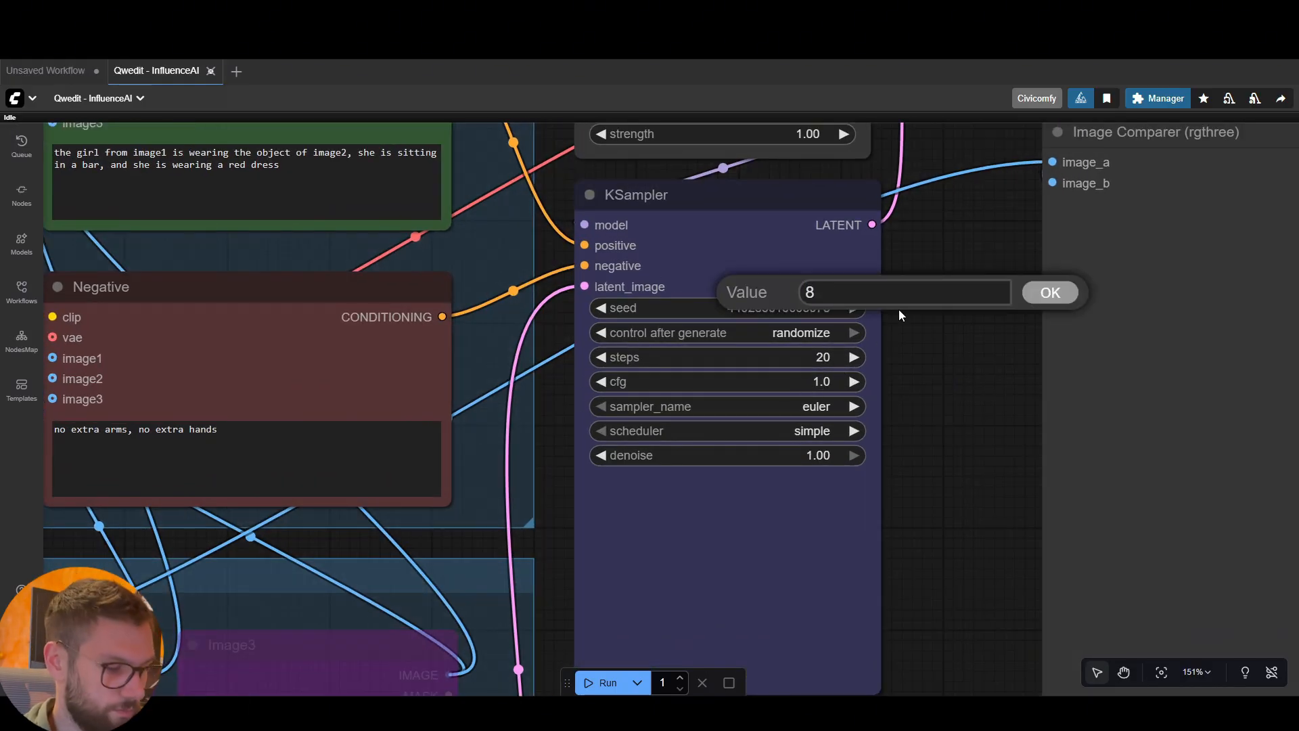
key("BackSpace")
type("4")
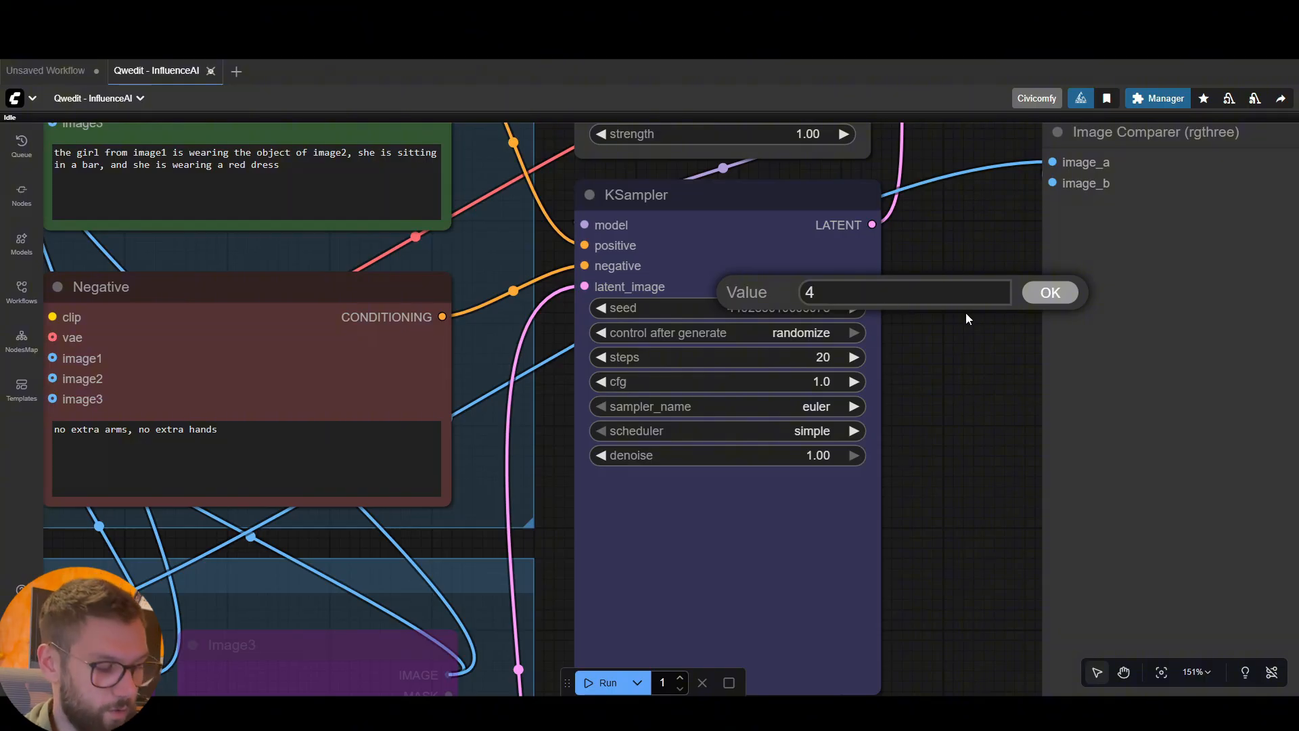
key("Return")
Set the KSampler's steps to 20 and its cfg to 3.5
left_click(866, 349)
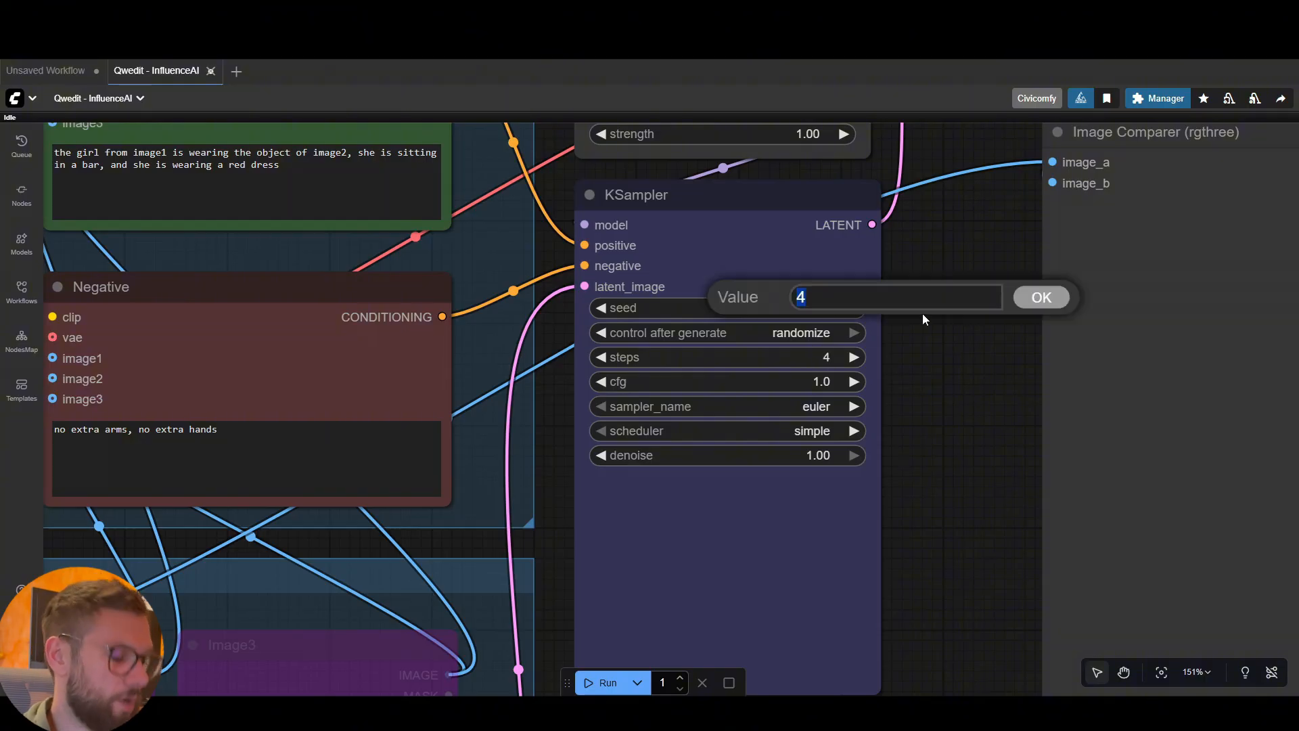
type("20")
left_click(1030, 297)
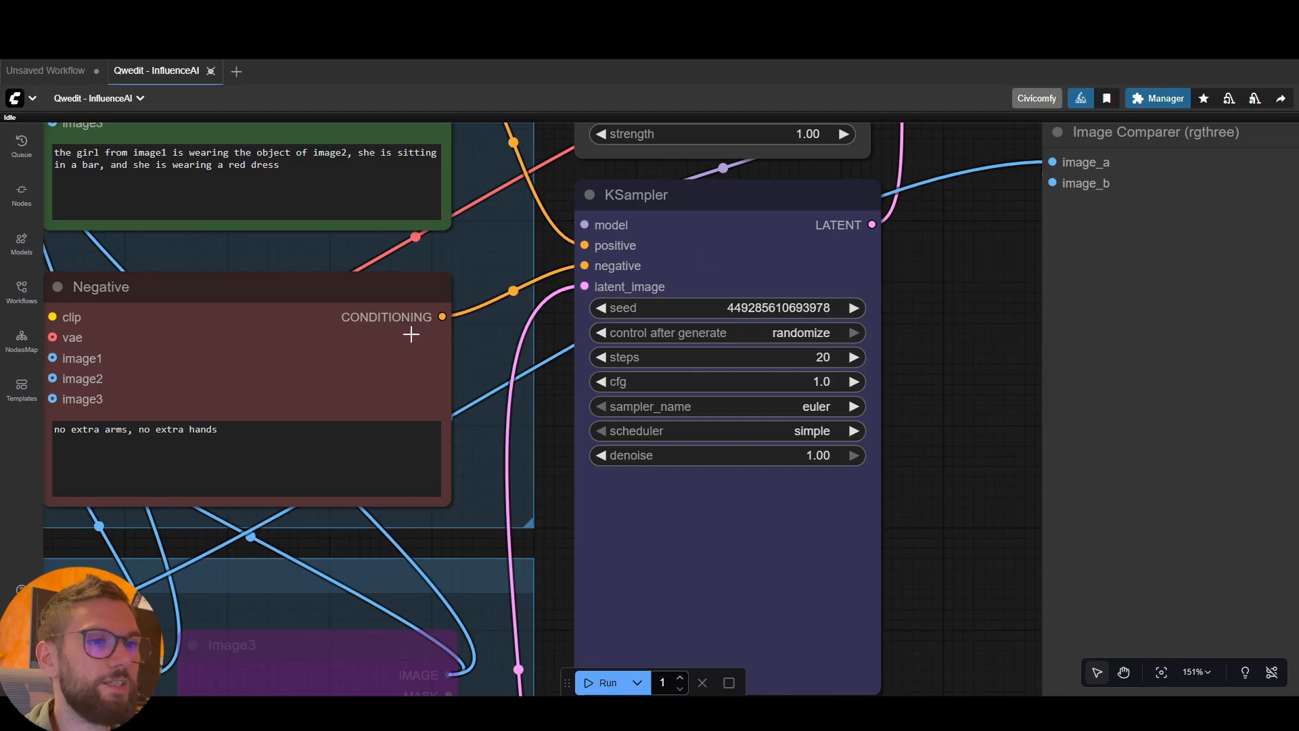
left_click(822, 383)
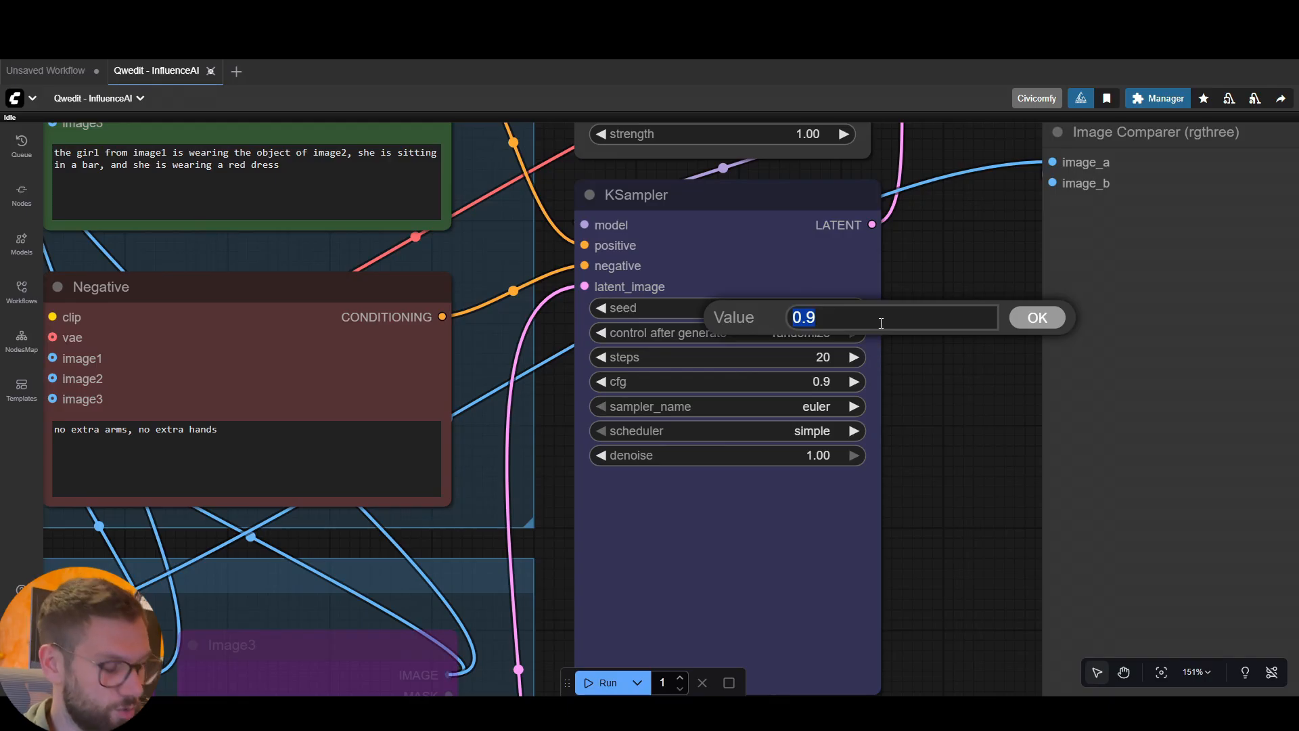
type("3.5")
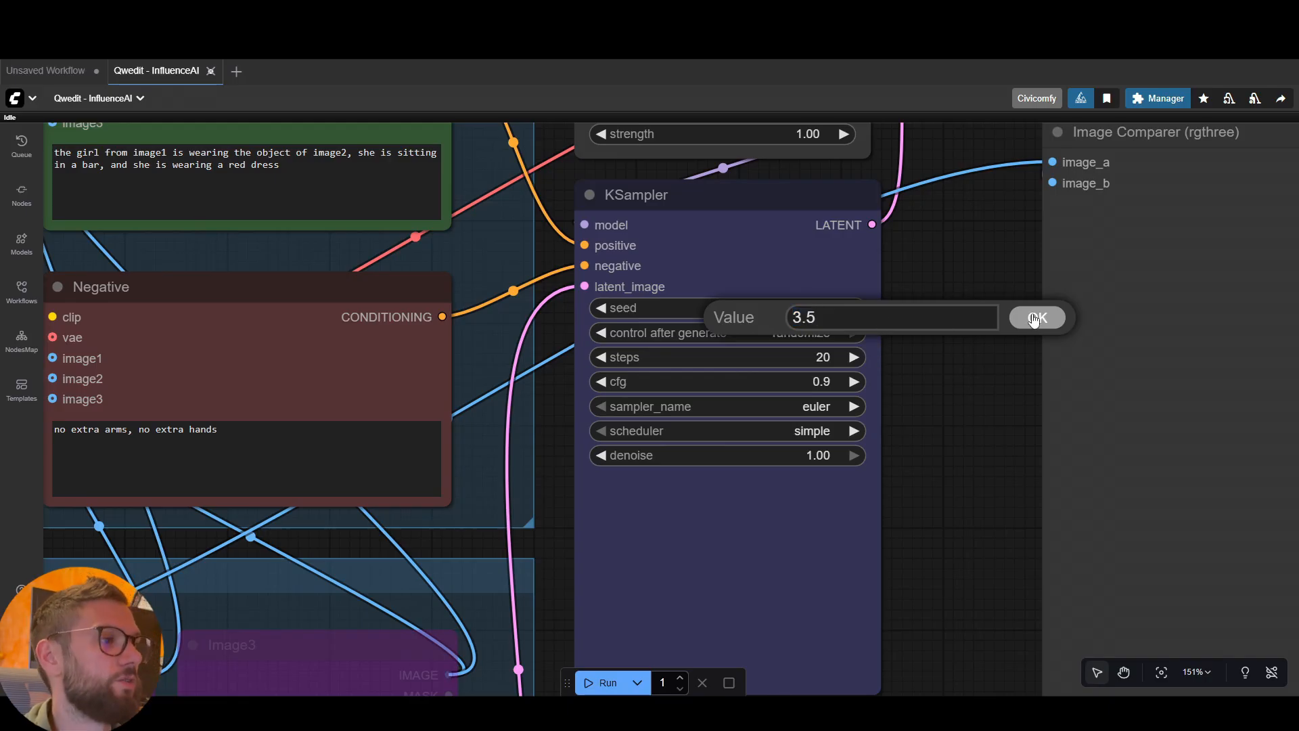
left_click(1033, 318)
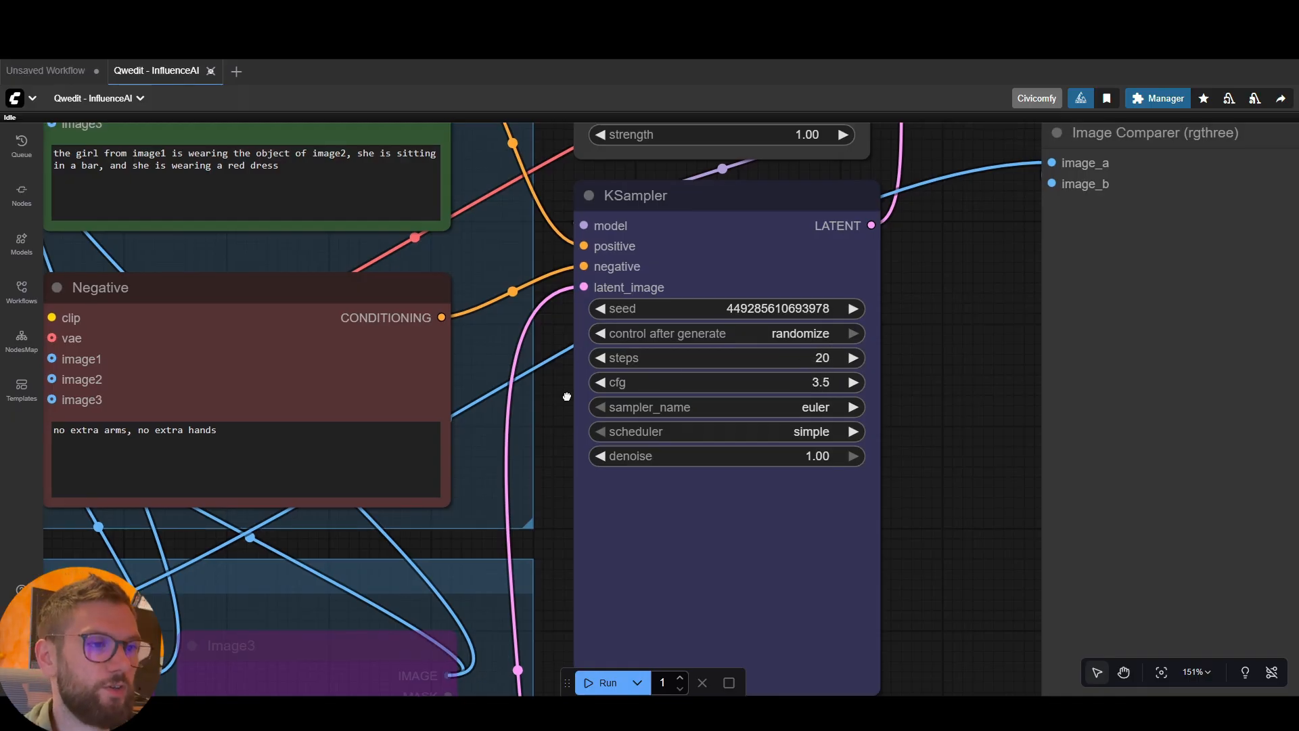
Re-enable the bypassed LoraLoaderModelOnly node in the Step1 - Load models group
left_click_drag(565, 391, 871, 409)
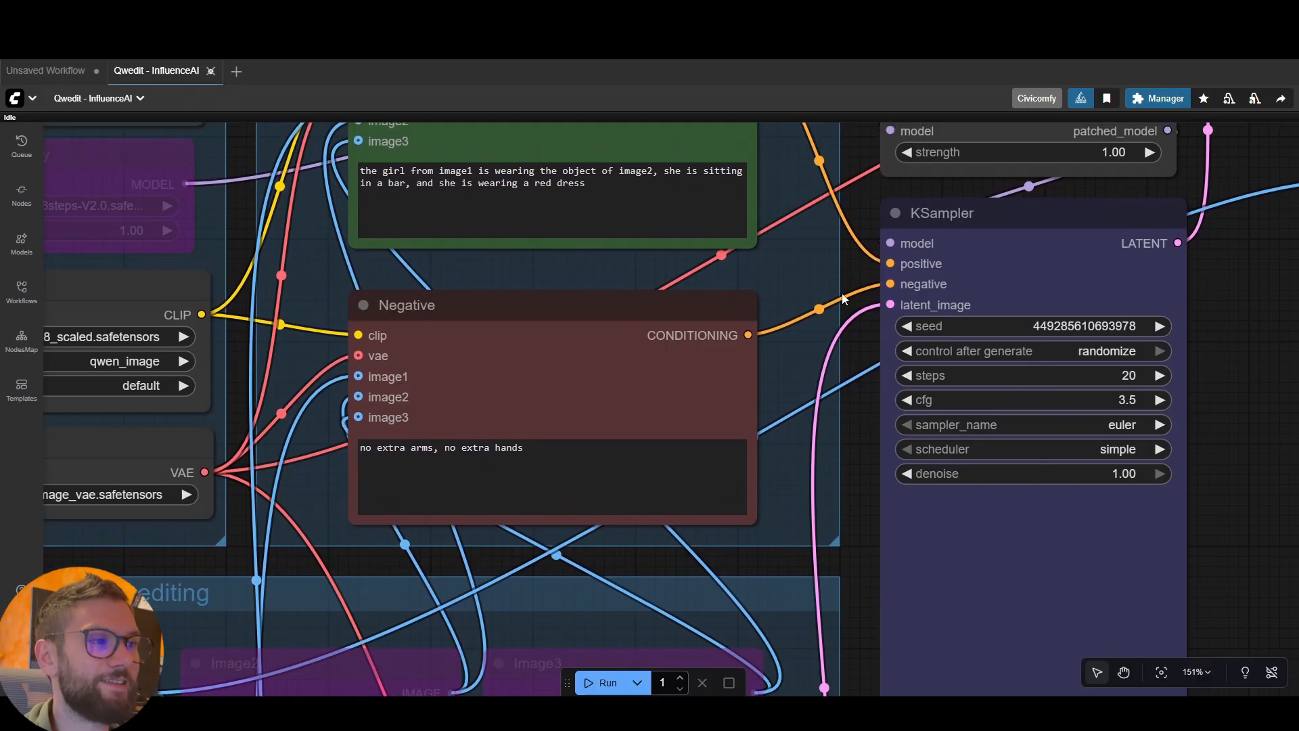
scroll(844, 299, "down", 2)
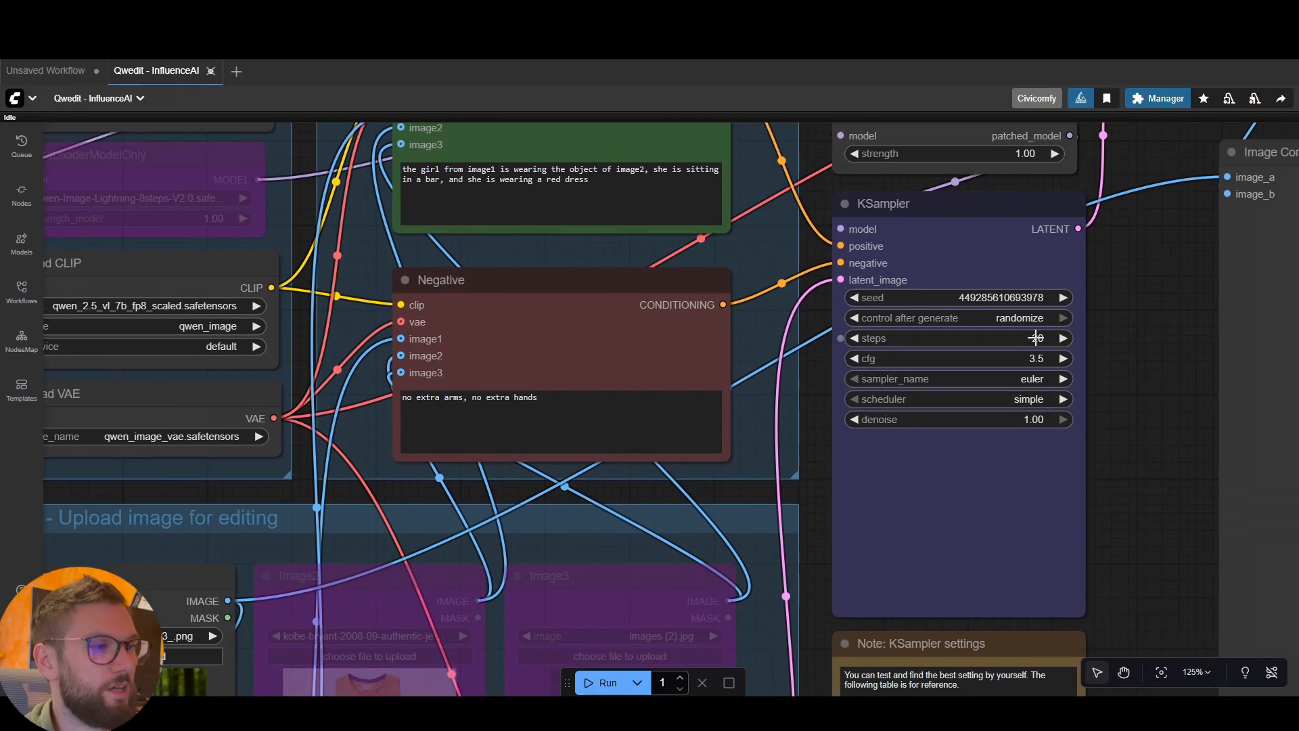
left_click_drag(817, 333, 887, 327)
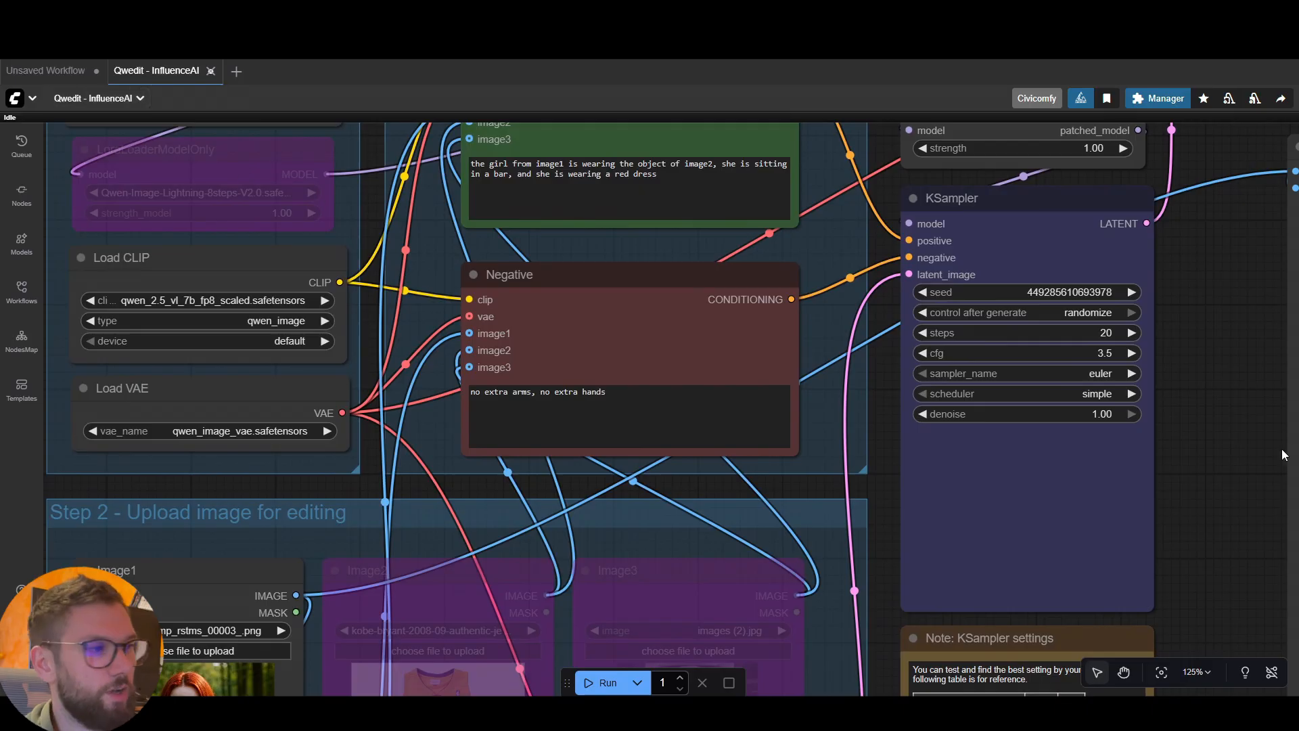
left_click_drag(1201, 406, 1169, 401)
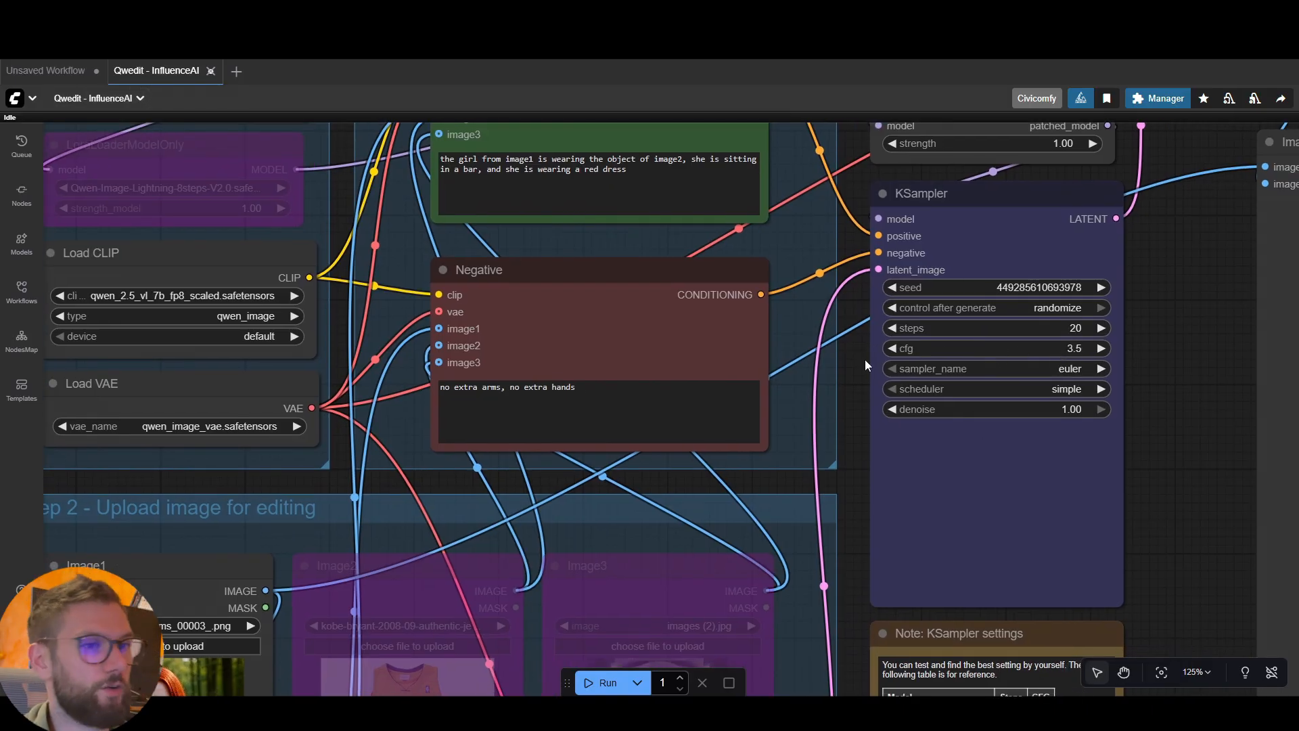
scroll(864, 365, "down", 4)
left_click_drag(466, 239, 474, 321)
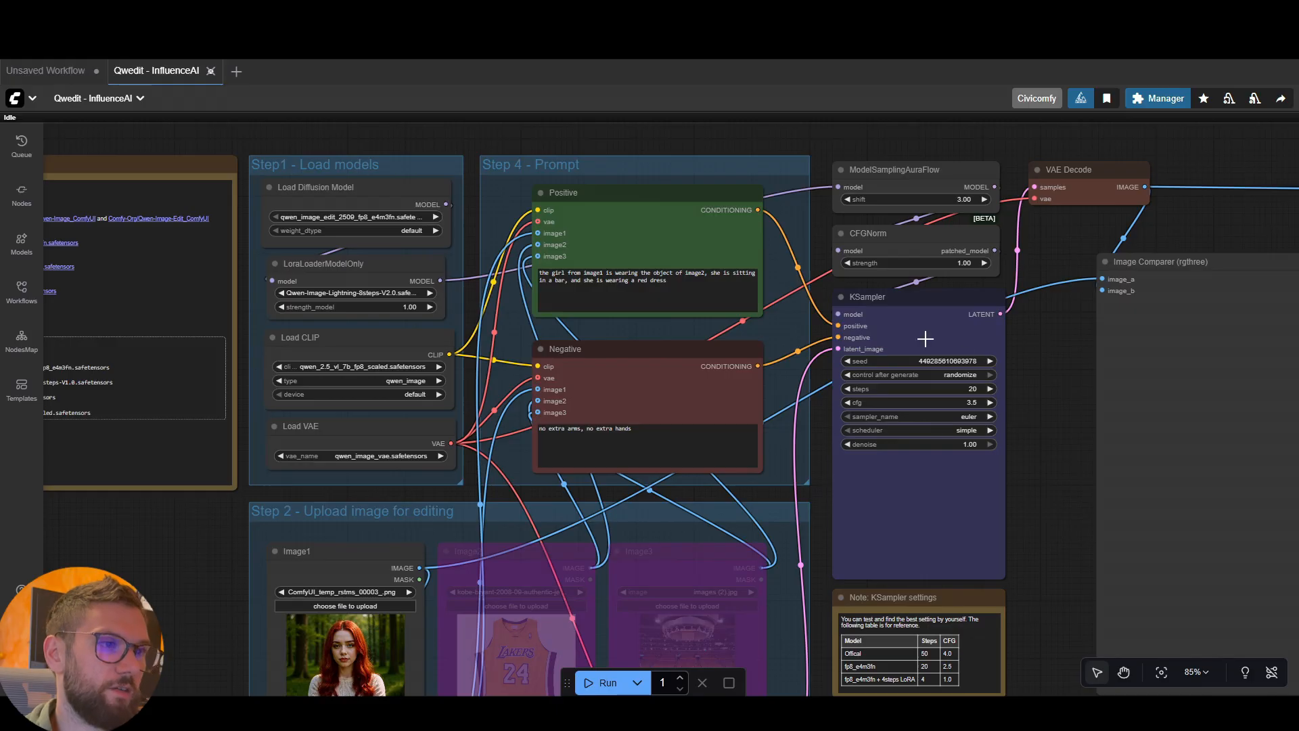
Add a second LoraLoaderModelOnly node in the empty space above the Step 4 - Prompt group
left_click_drag(814, 305, 814, 386)
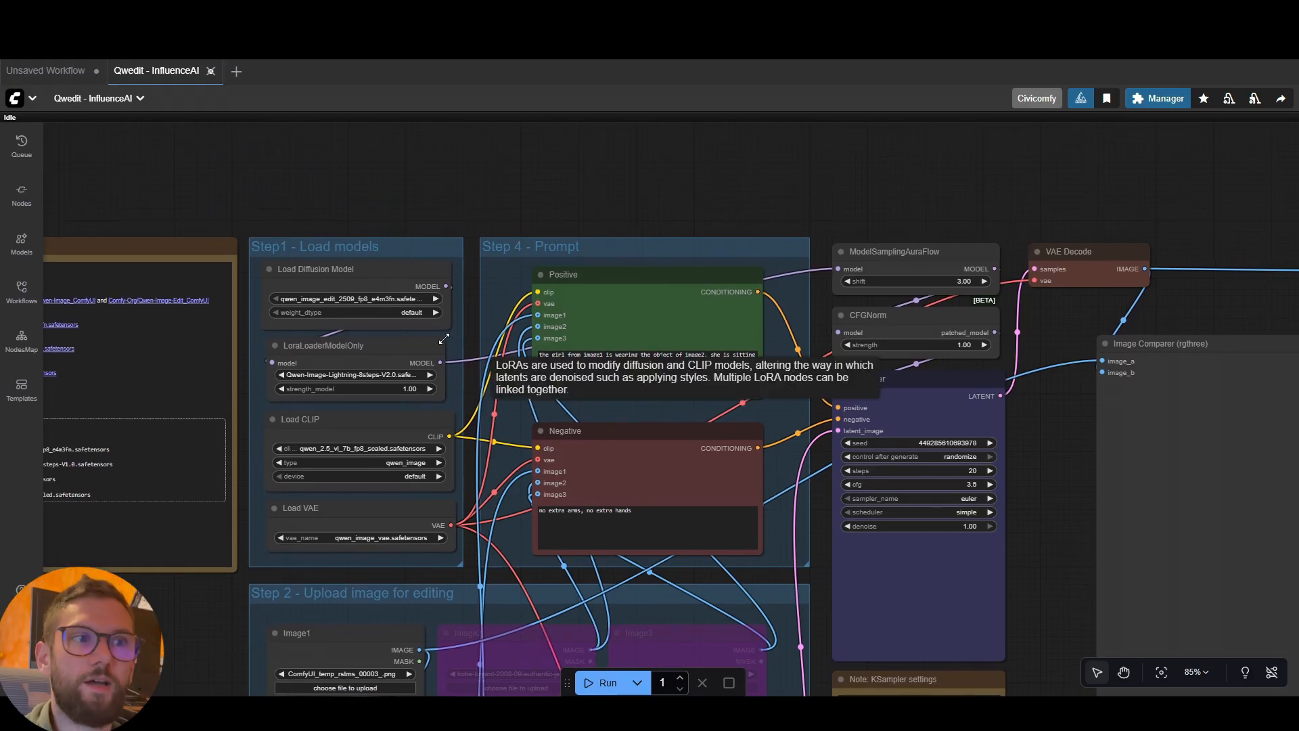
double_click(511, 198)
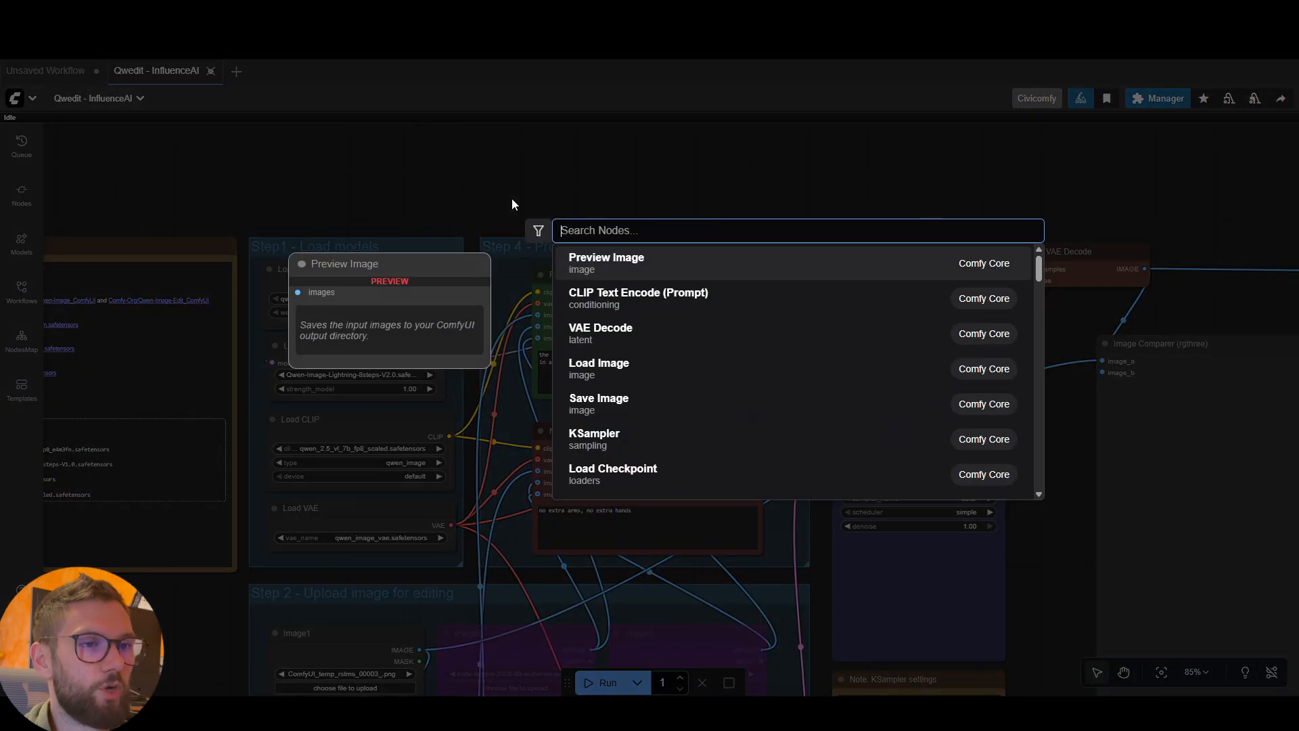
type("lora")
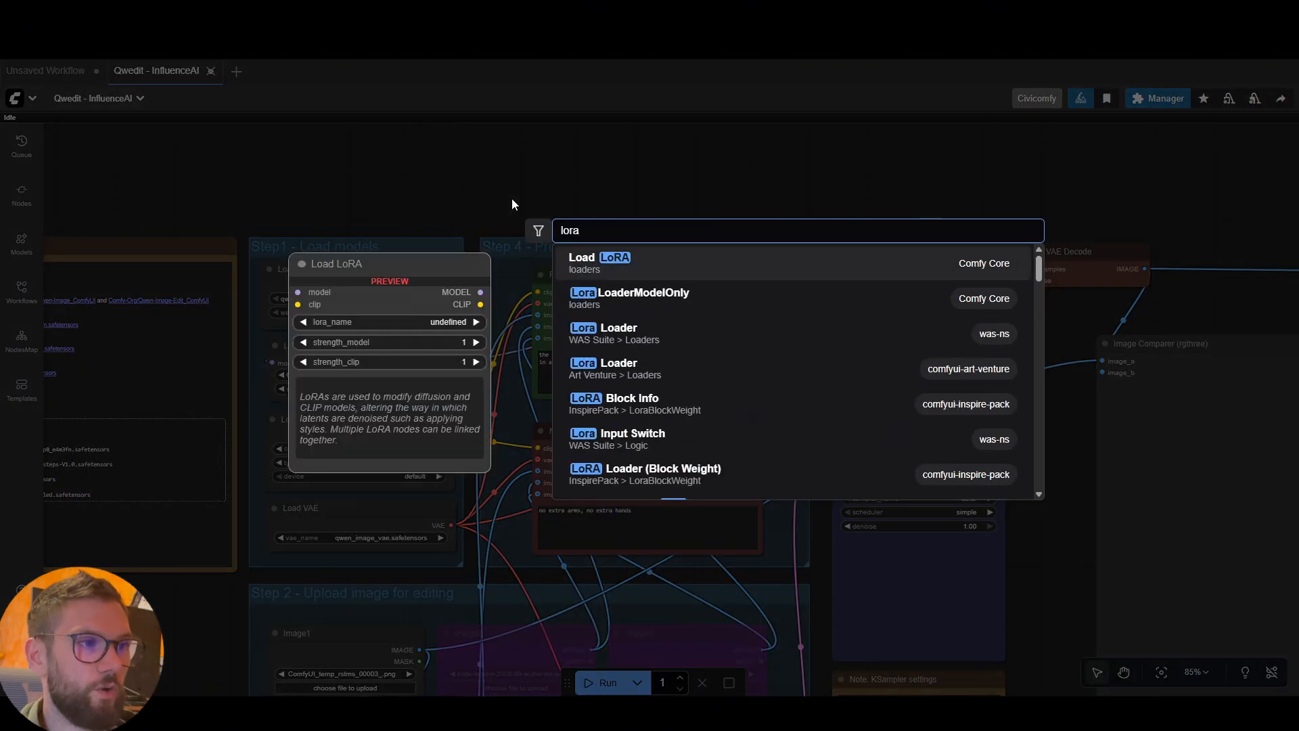
type("loa")
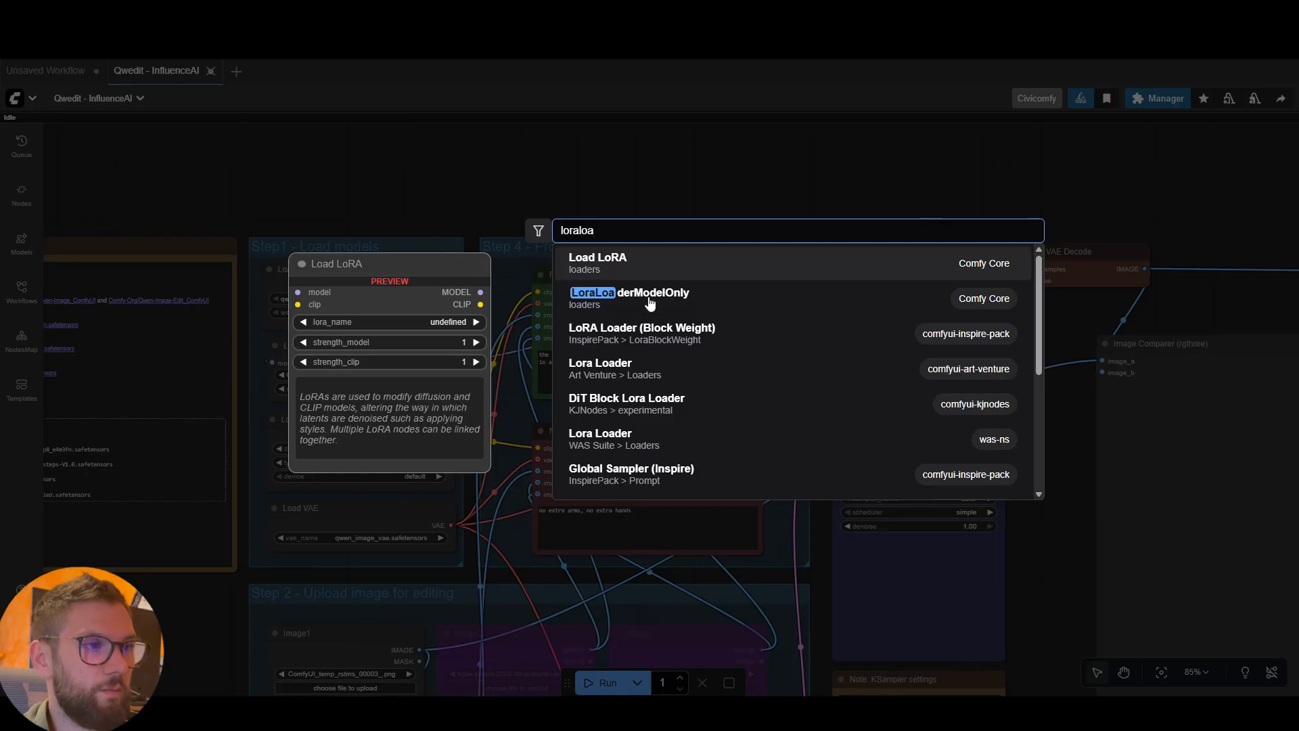
left_click(672, 310)
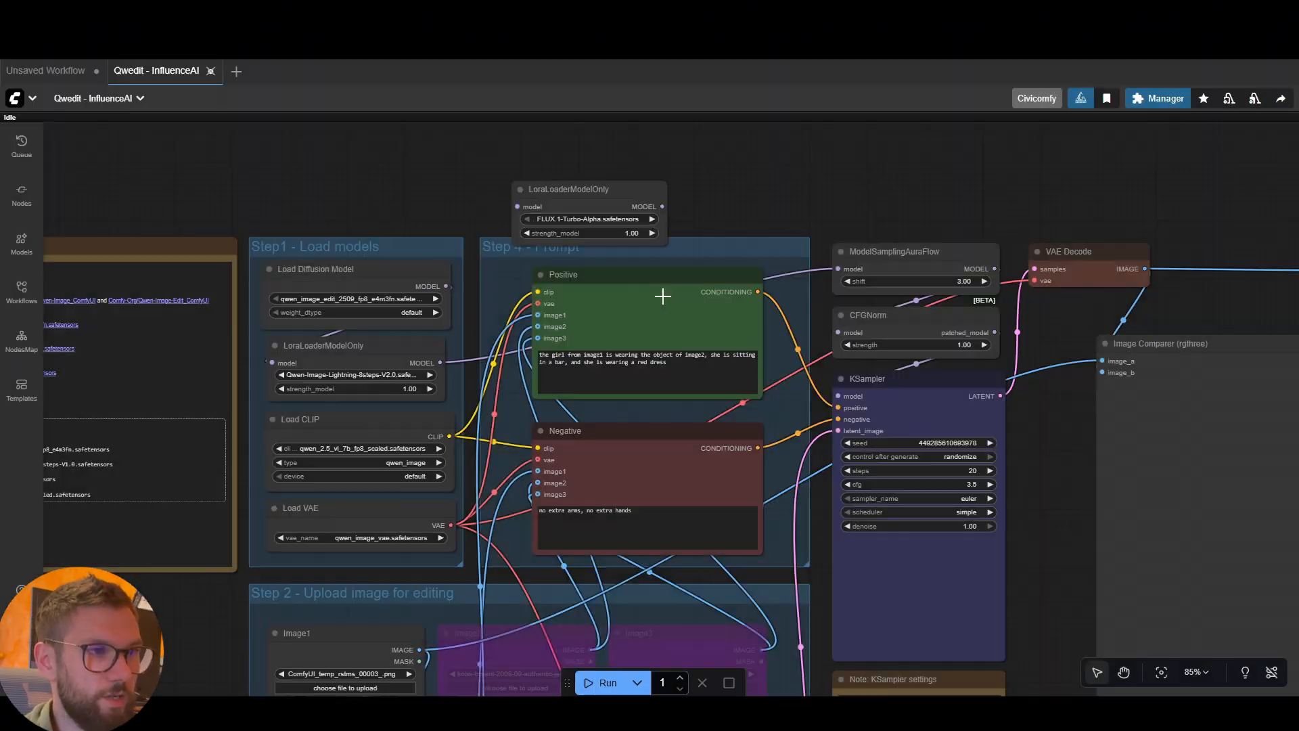
Wire the new LoraLoaderModelOnly node between the Step1 LoraLoaderModelOnly's MODEL output and the ModelSamplingAuraFlow model input
left_click_drag(391, 351, 509, 180)
left_click(577, 197)
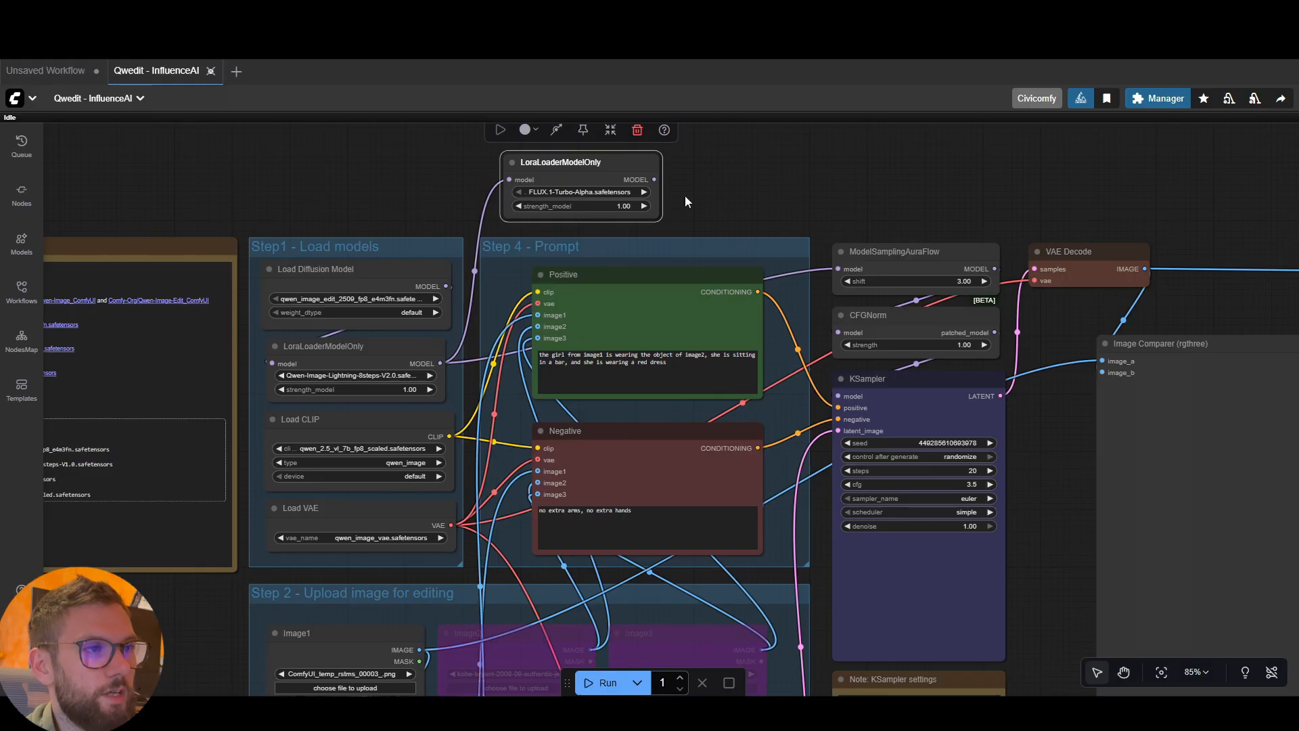
left_click_drag(655, 179, 831, 267)
left_click(725, 177)
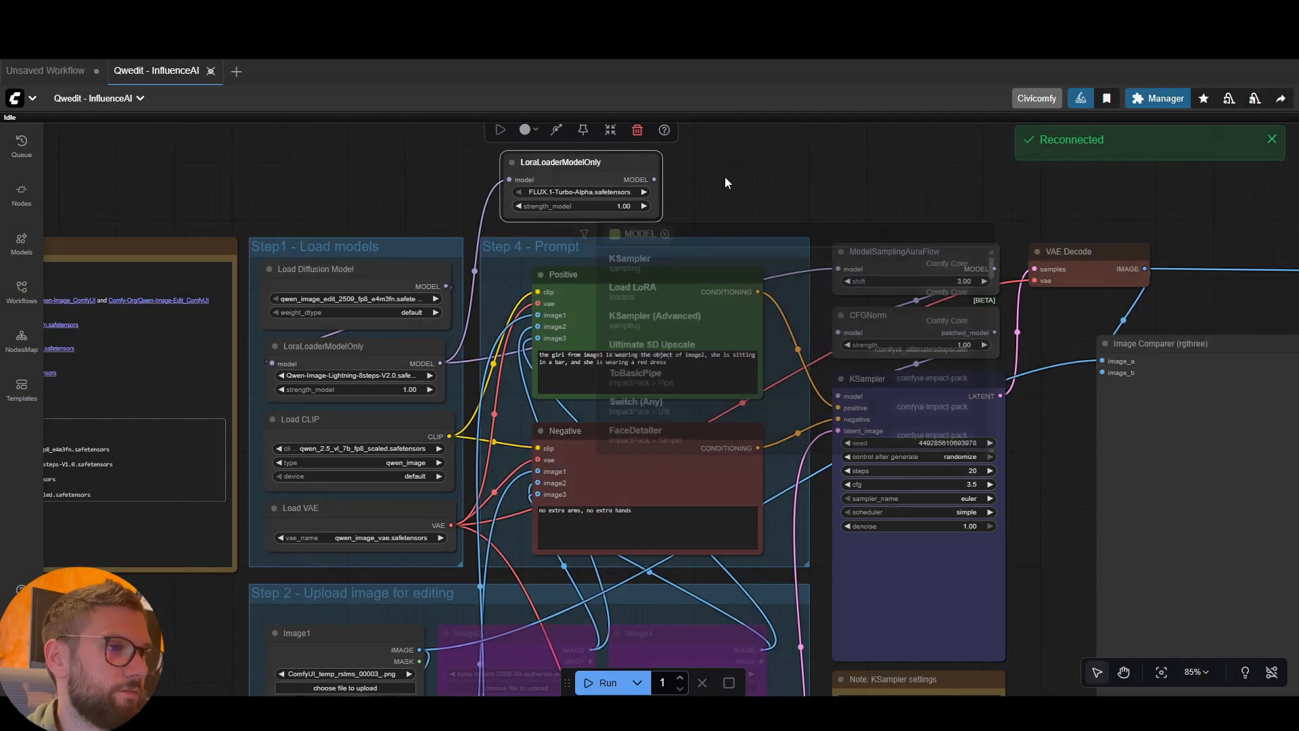
left_click_drag(655, 180, 837, 268)
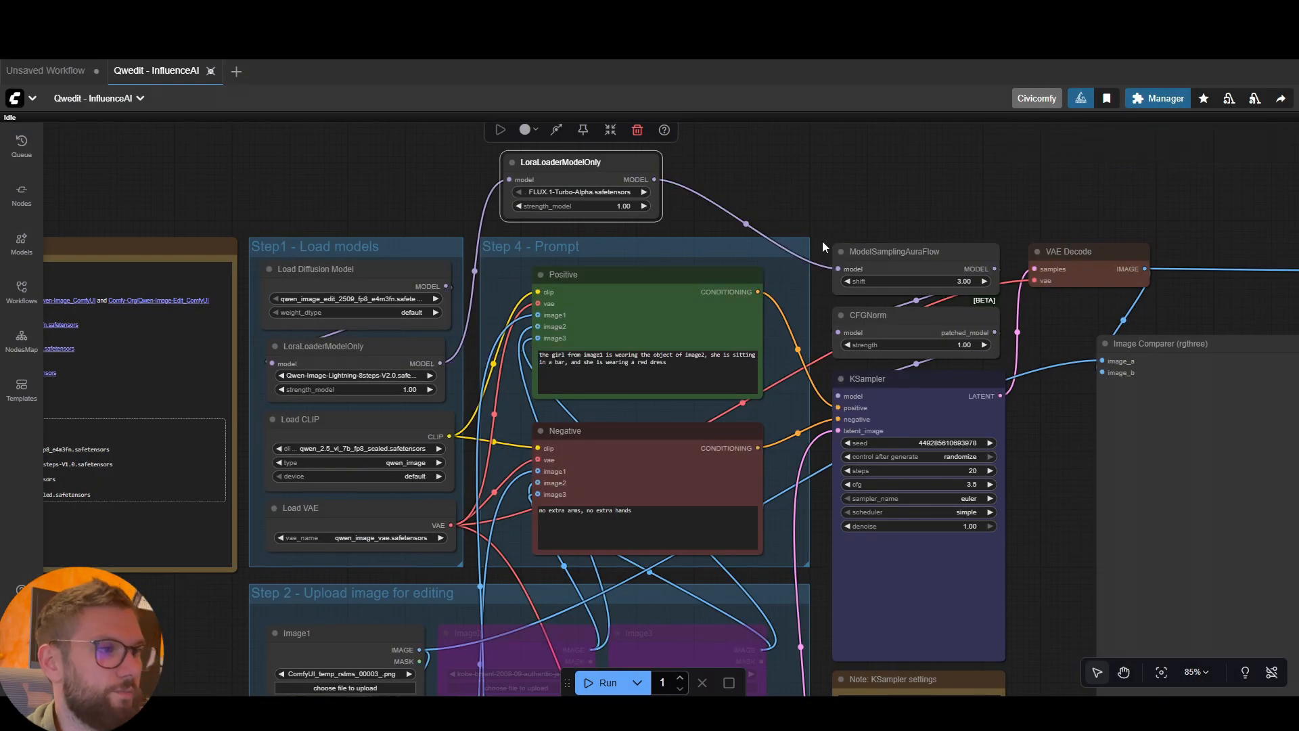
left_click(741, 172)
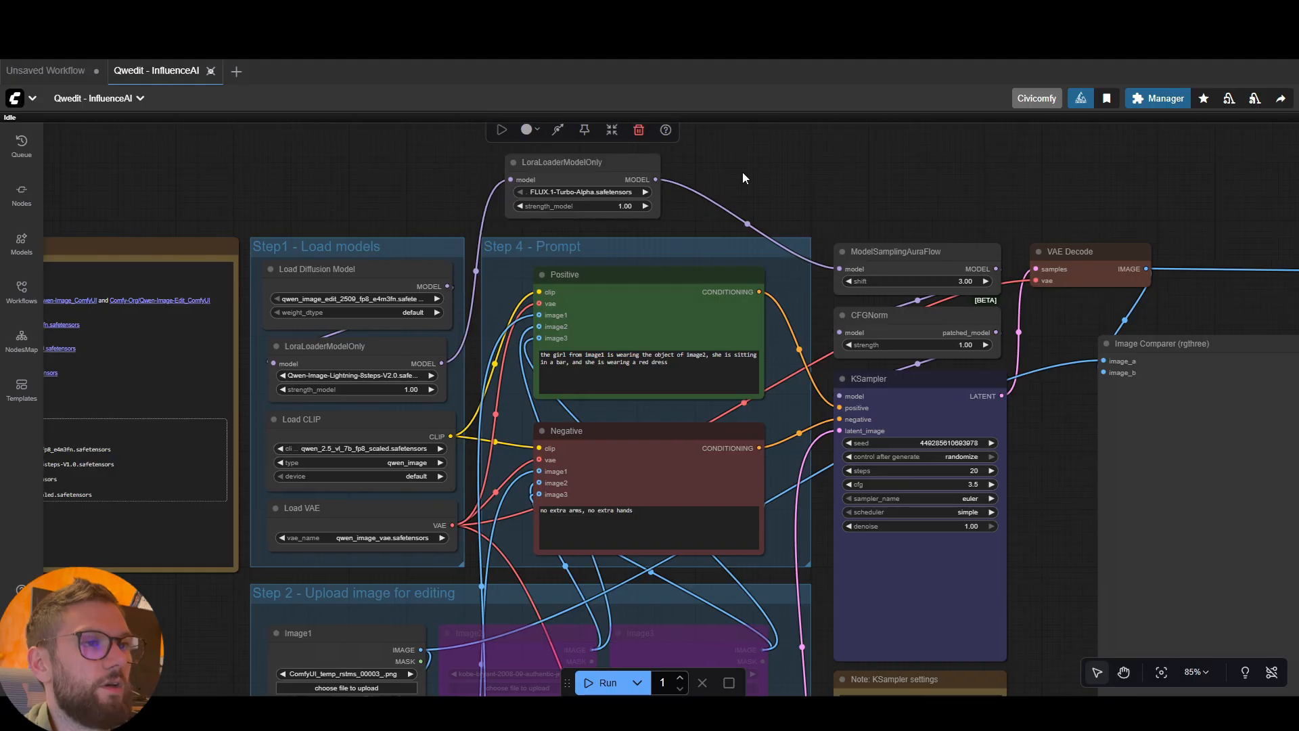
Choose the Qwen-Image_SmartphoneSnapshotPhotoReality_v4 LoRA in the new LoraLoaderModelOnly node and align the node above the Step 4 - Prompt group
scroll(591, 194, "up", 3)
left_click(576, 195)
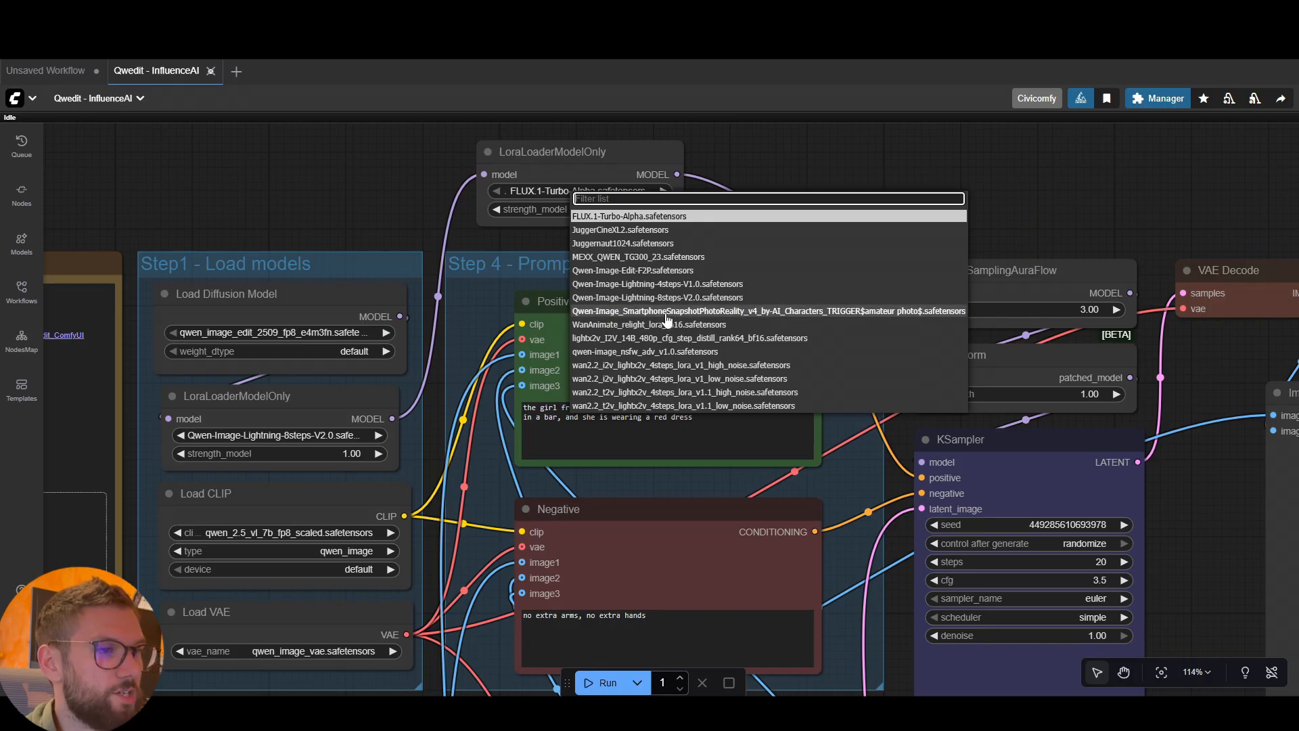
left_click(745, 312)
left_click_drag(602, 162, 560, 164)
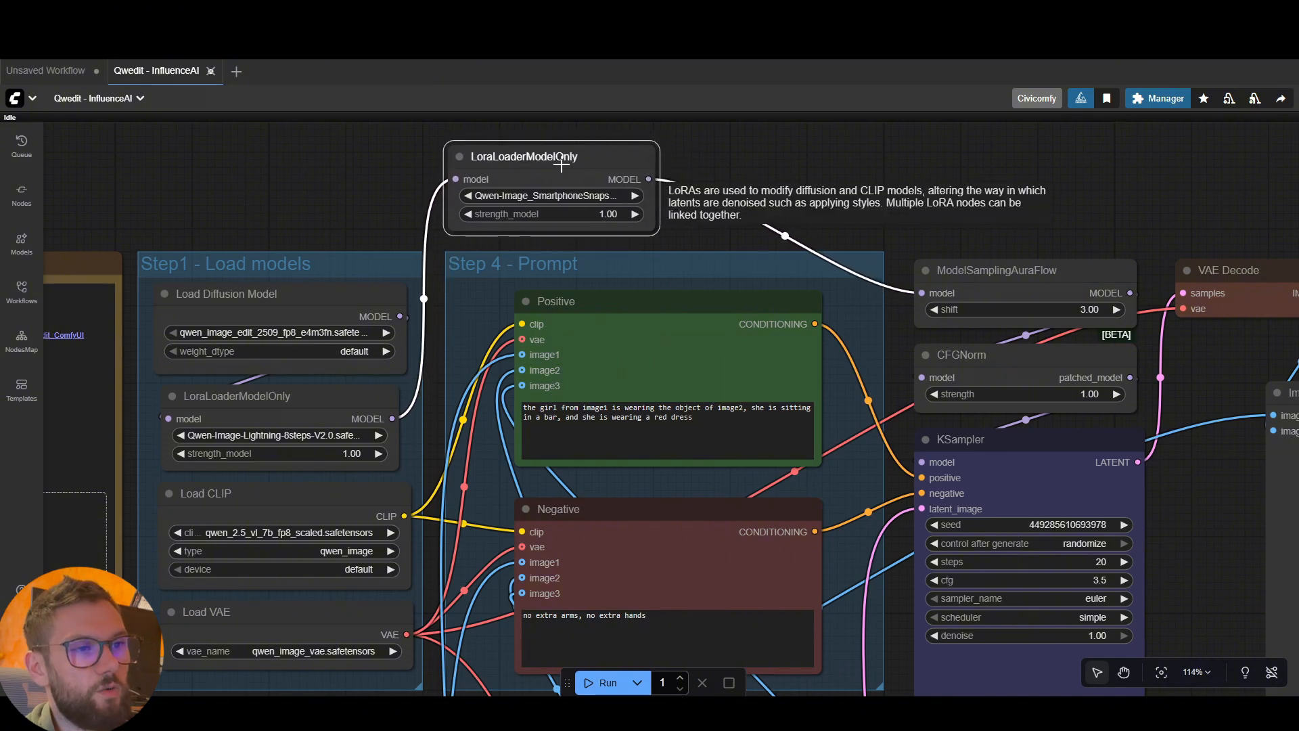
left_click(748, 162)
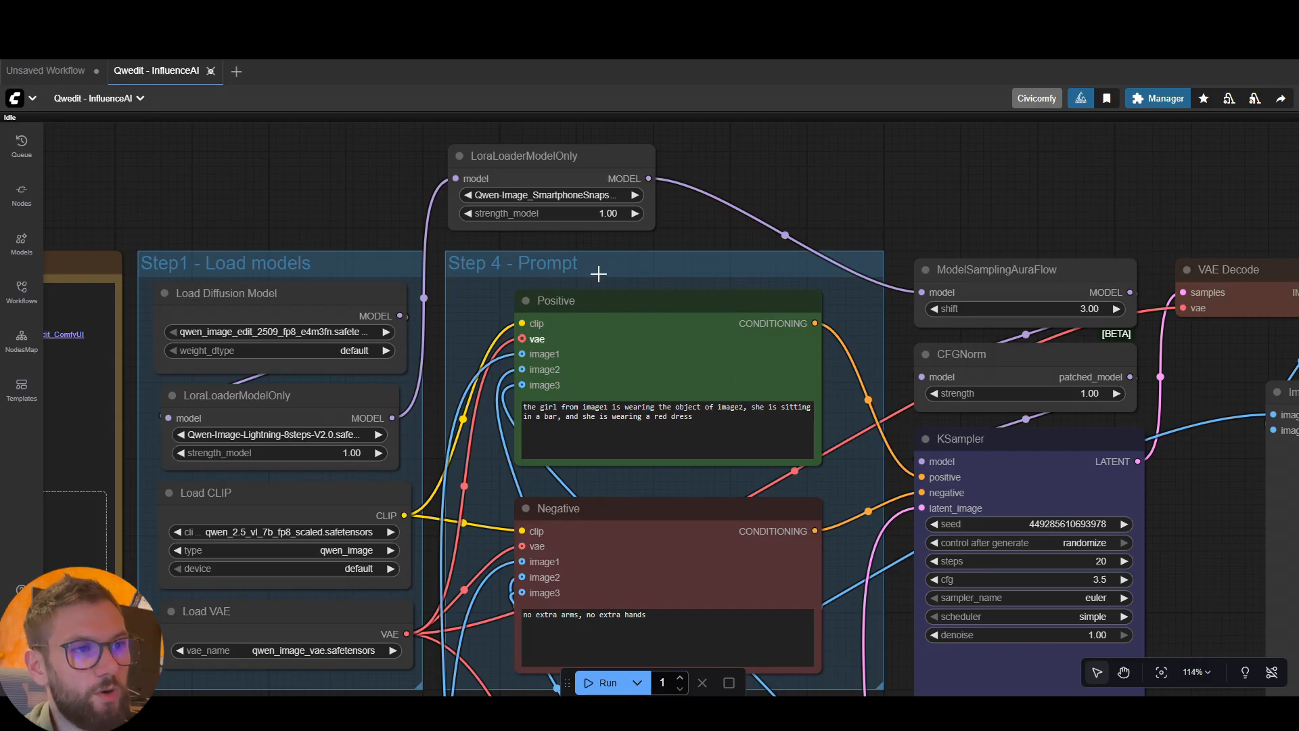
left_click_drag(591, 156, 592, 162)
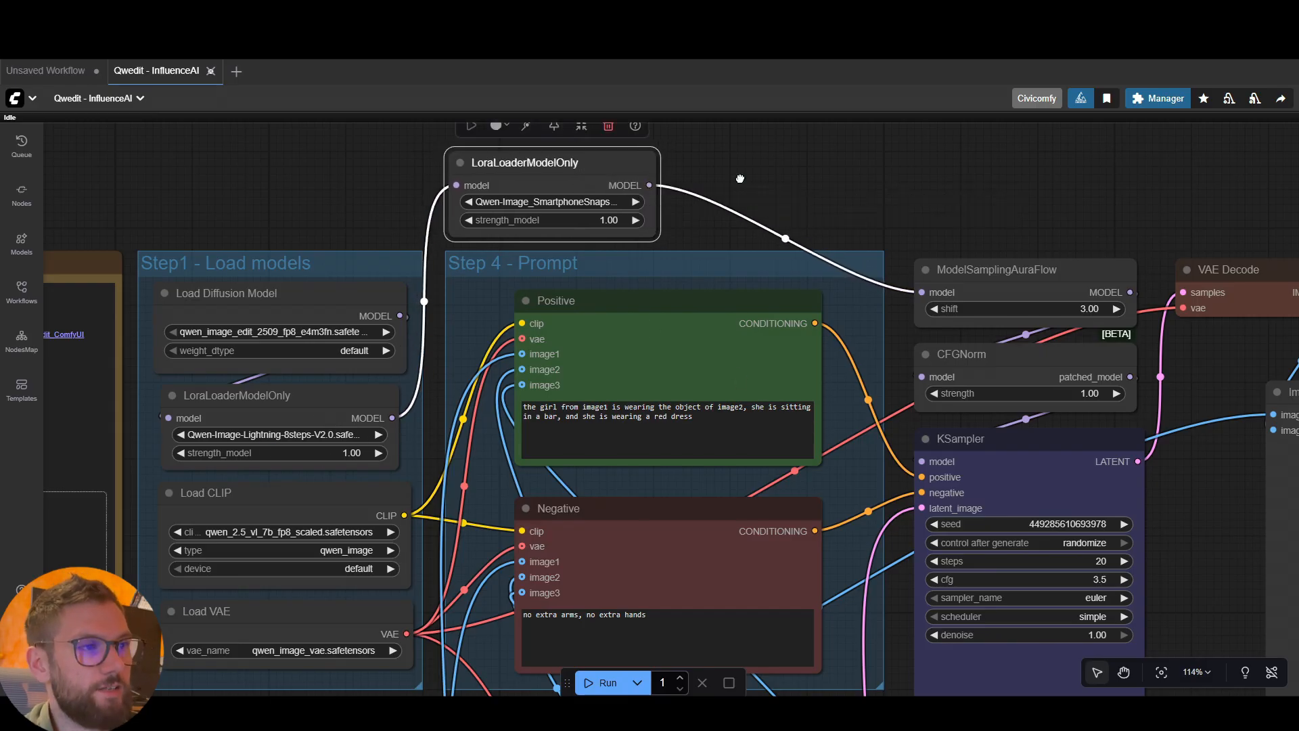
left_click(692, 165)
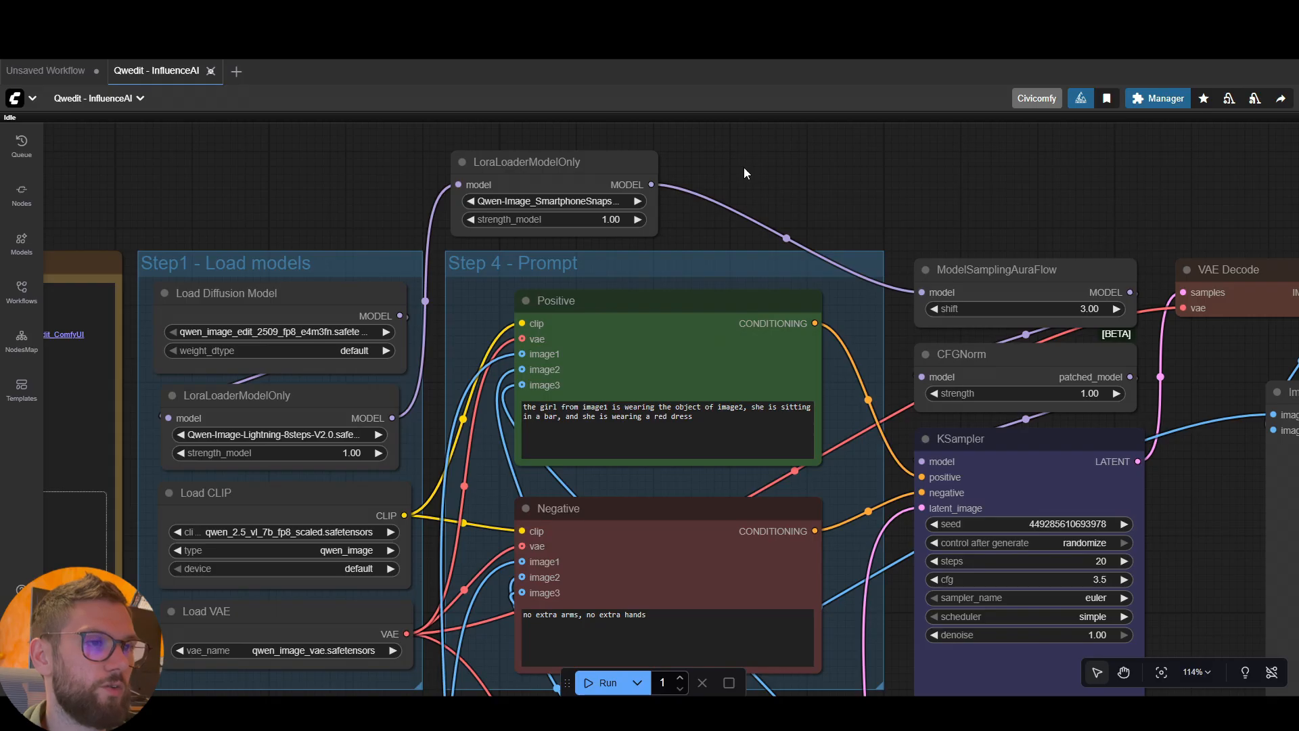
Set the KSampler's steps to 8 and its cfg to 1 to suit the 8-step Lightning LoRA
scroll(744, 173, "down", 2)
left_click_drag(908, 161, 916, 183)
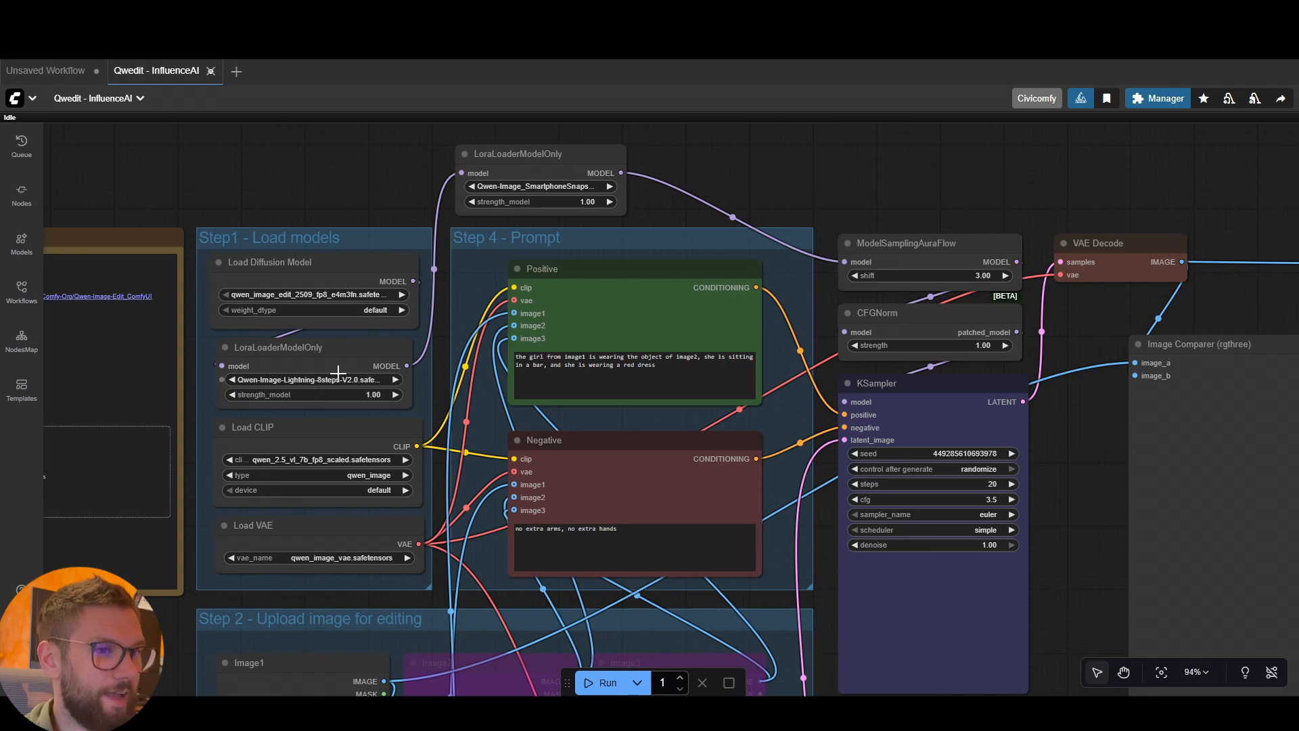
left_click(978, 484)
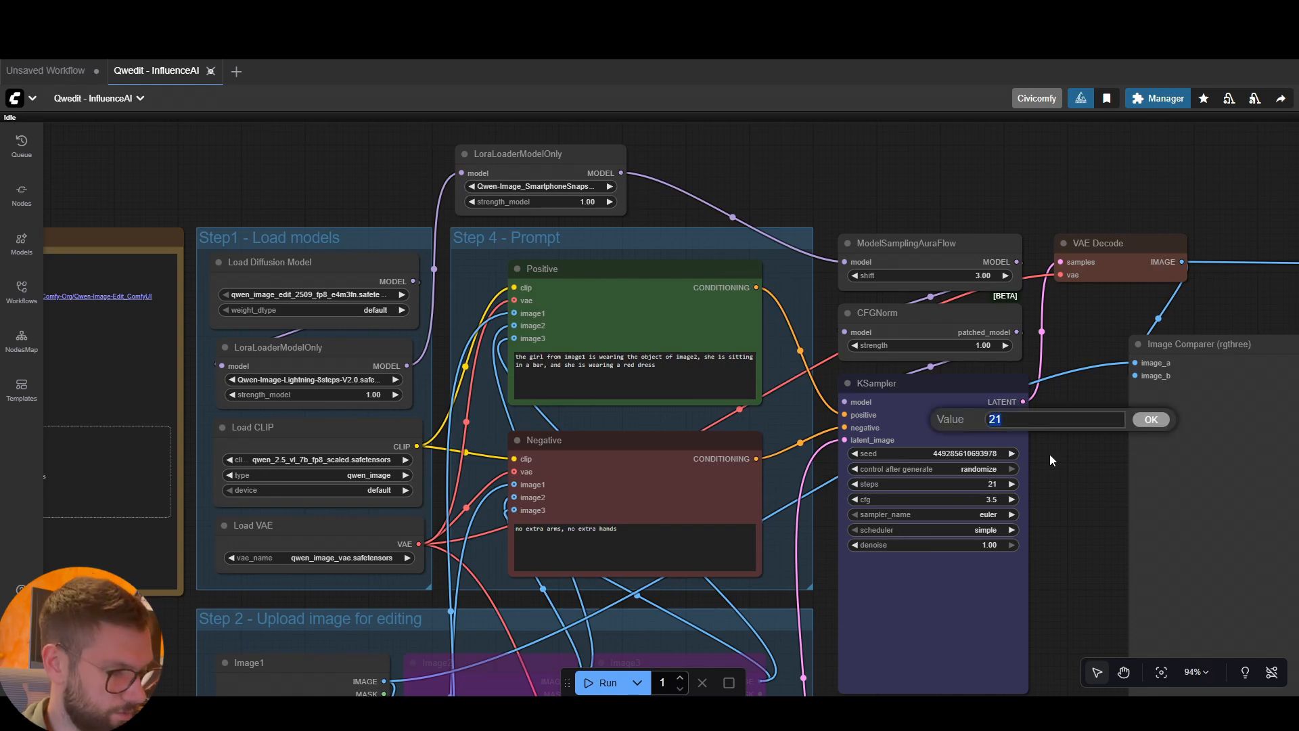
type("8")
left_click(1151, 419)
left_click(984, 499)
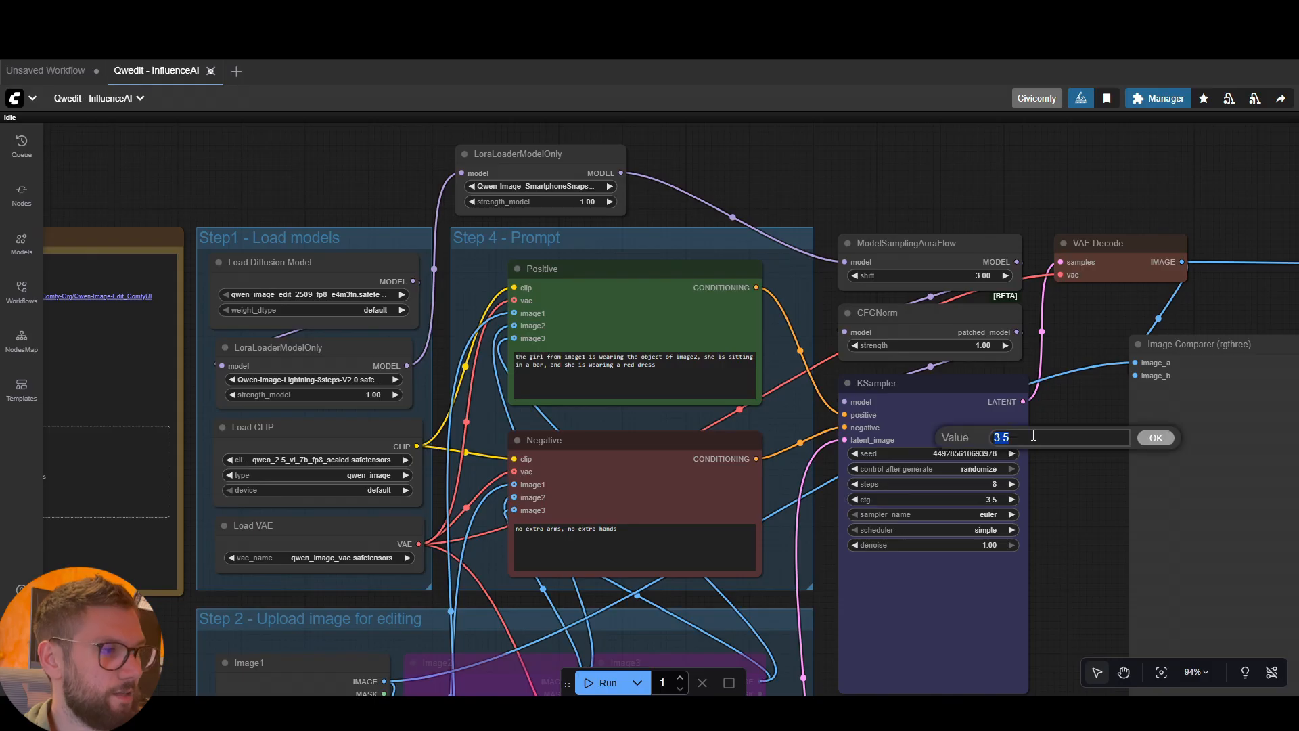
type("1")
left_click(1159, 440)
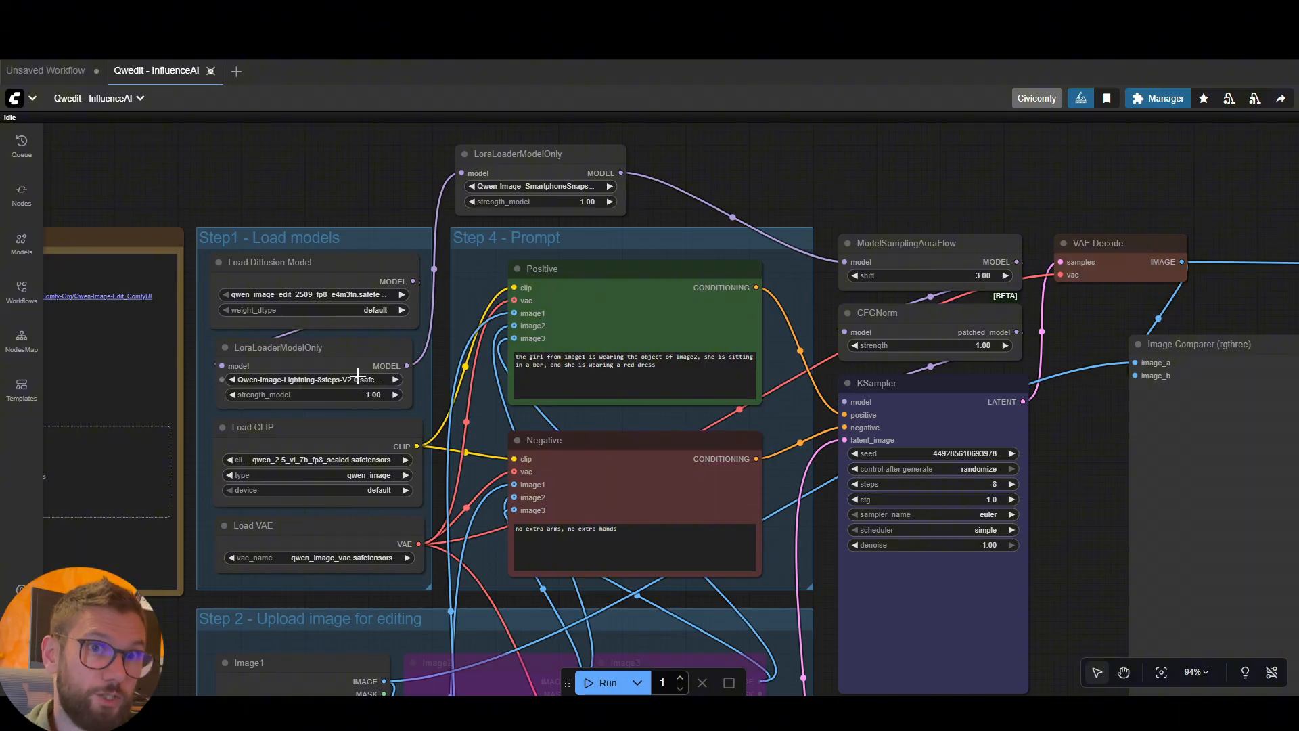
Set strength_model to 0.8 on the LoraLoaderModelOnly node holding the SmartphoneSnapshot LoRA
scroll(353, 393, "up", 2)
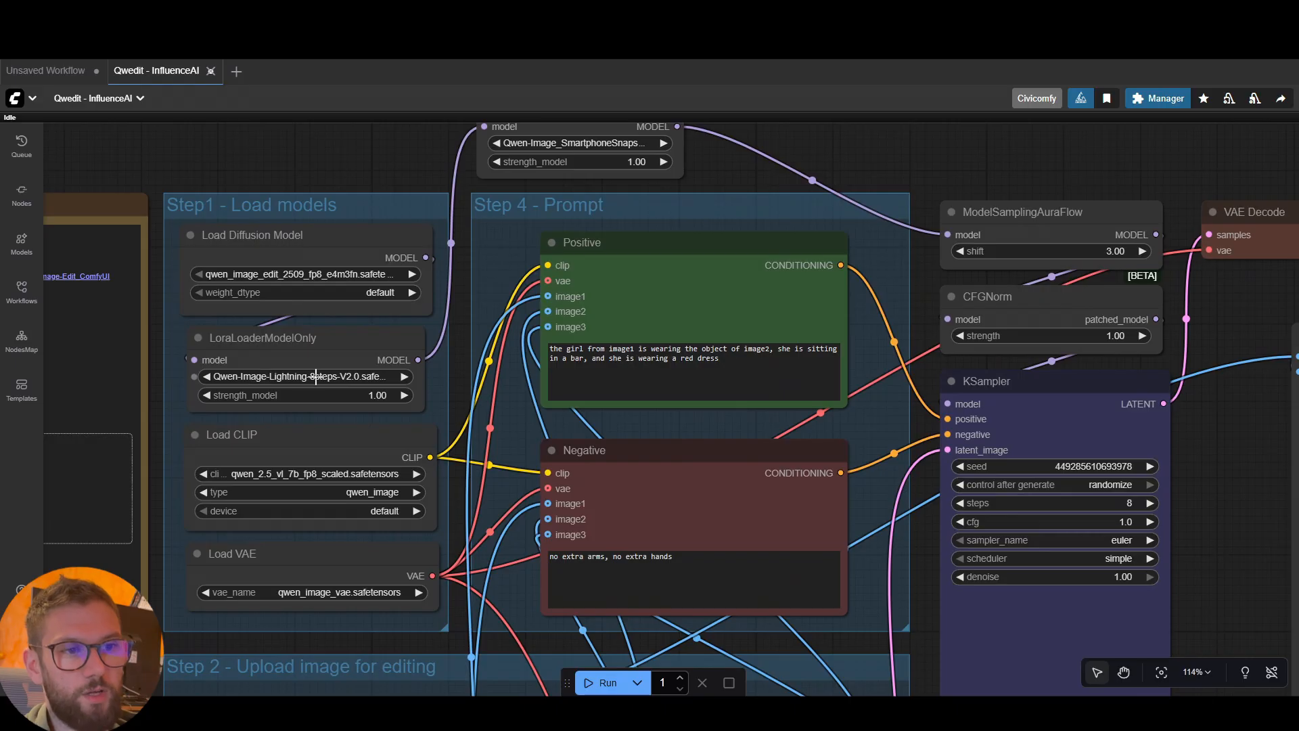
left_click_drag(713, 191, 695, 295)
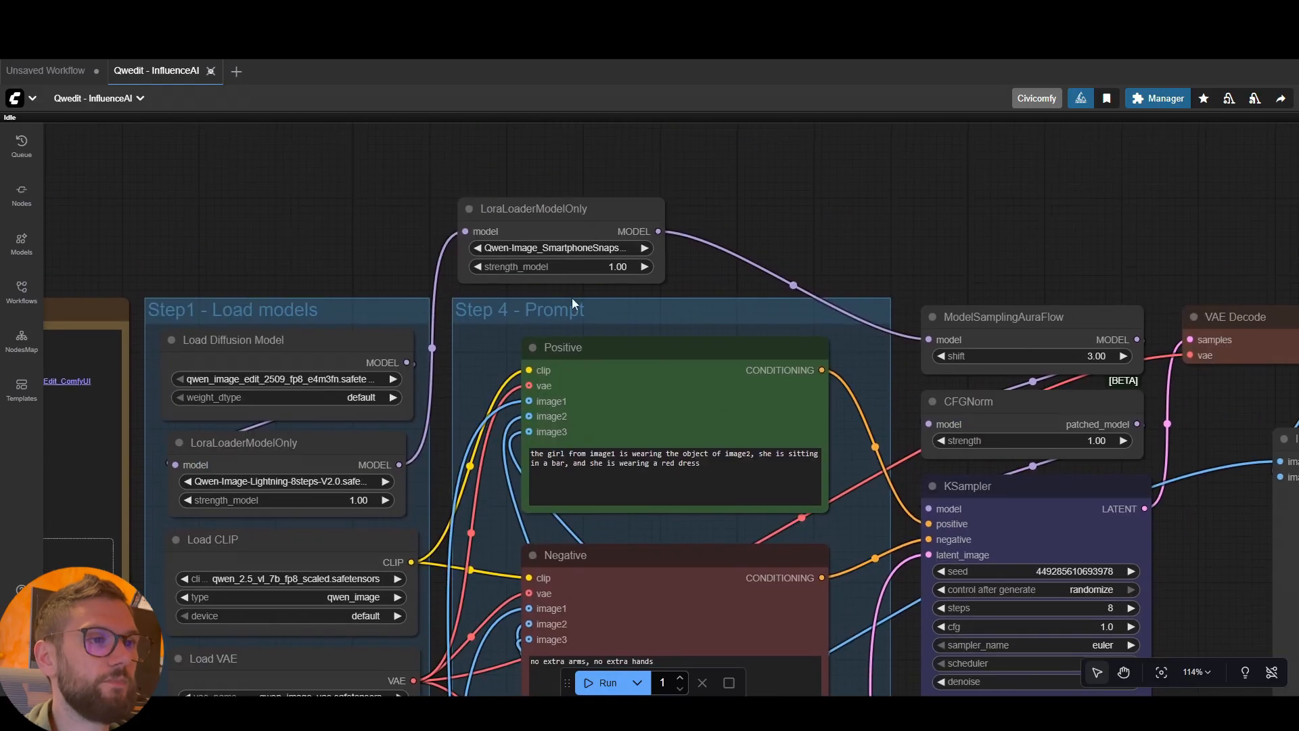
left_click(616, 266)
type("0.8")
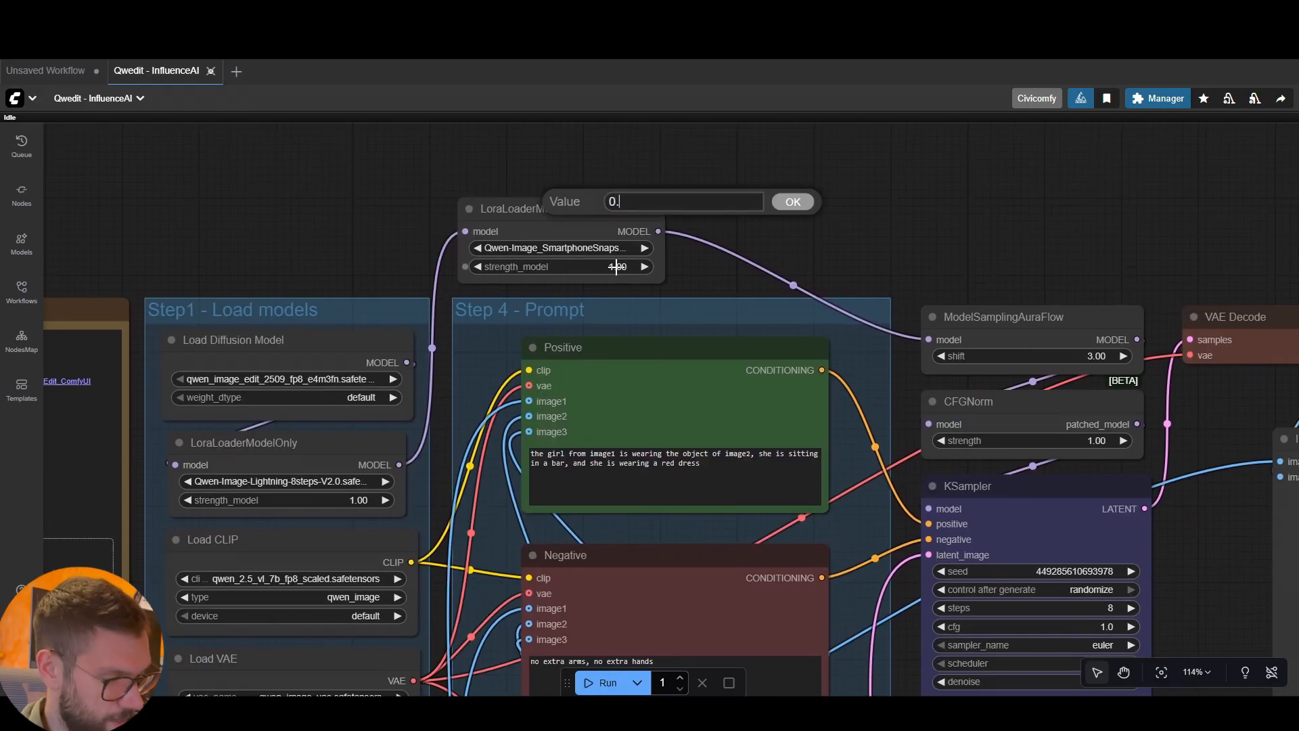
left_click(785, 205)
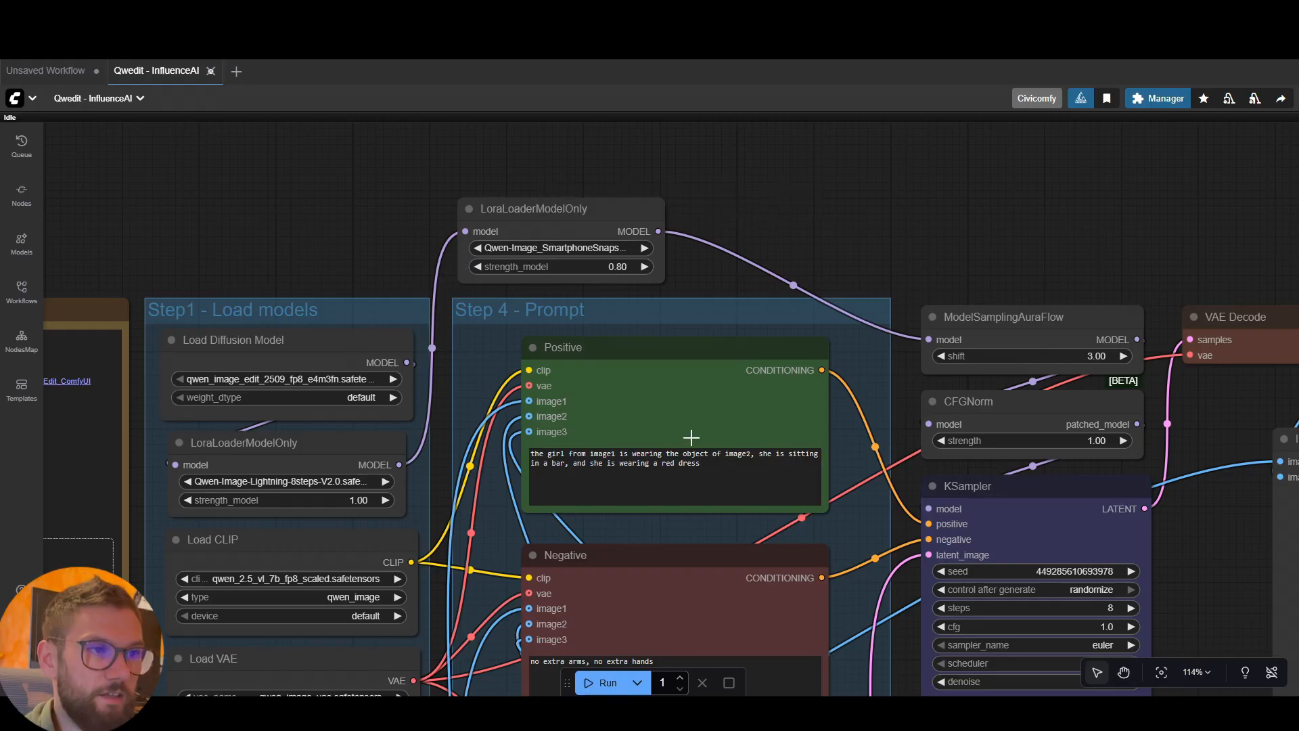
Insert the trigger words "amateur photo," at the beginning of the Positive prompt
scroll(691, 438, "up", 1)
left_click(517, 457)
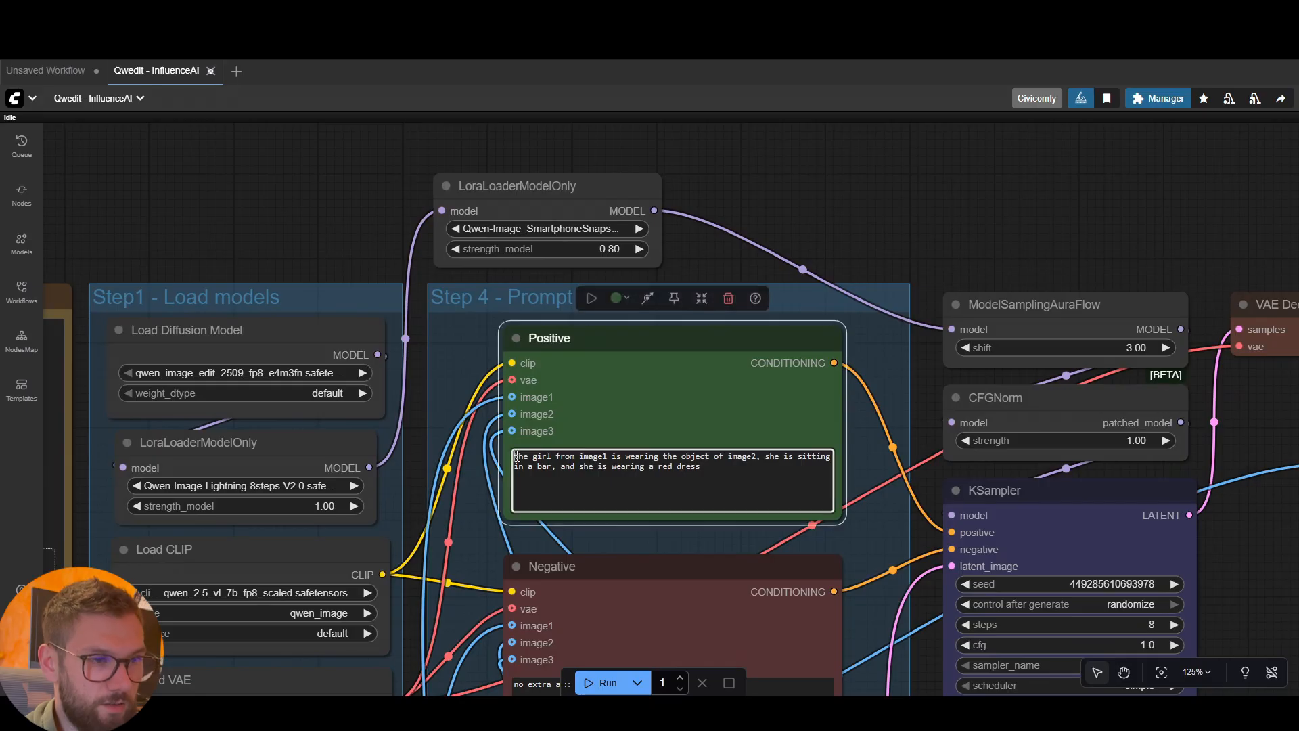
type("amateur photo")
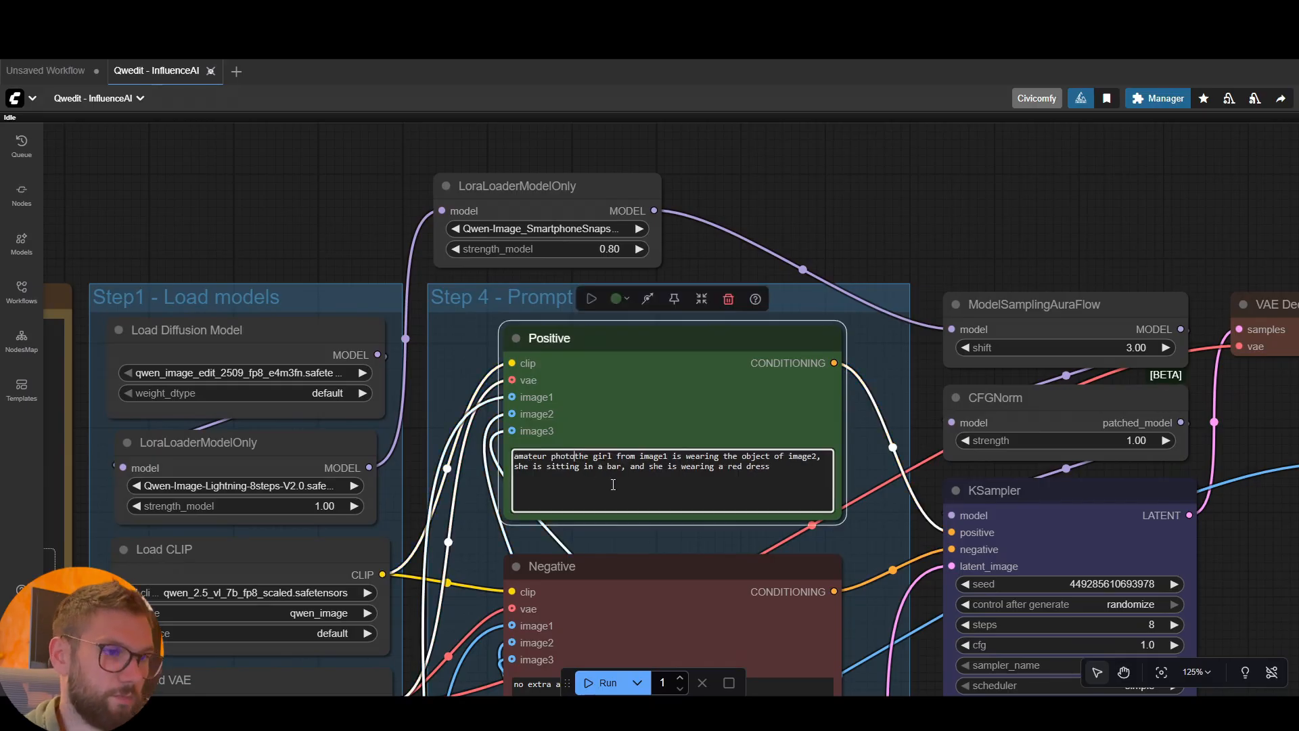
type(",")
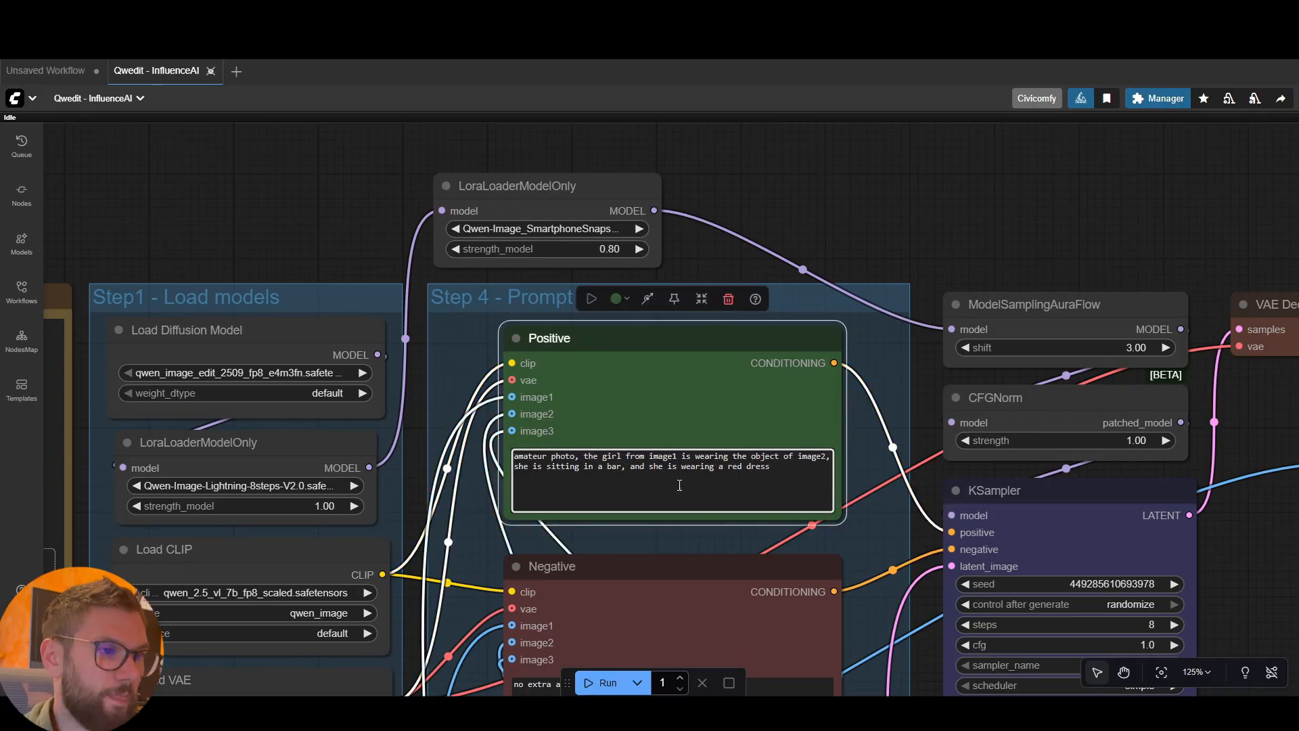
Replace the Positive prompt's text after "is wearing" with "a blue dress, she is in her living room"
scroll(727, 468, "down", 1)
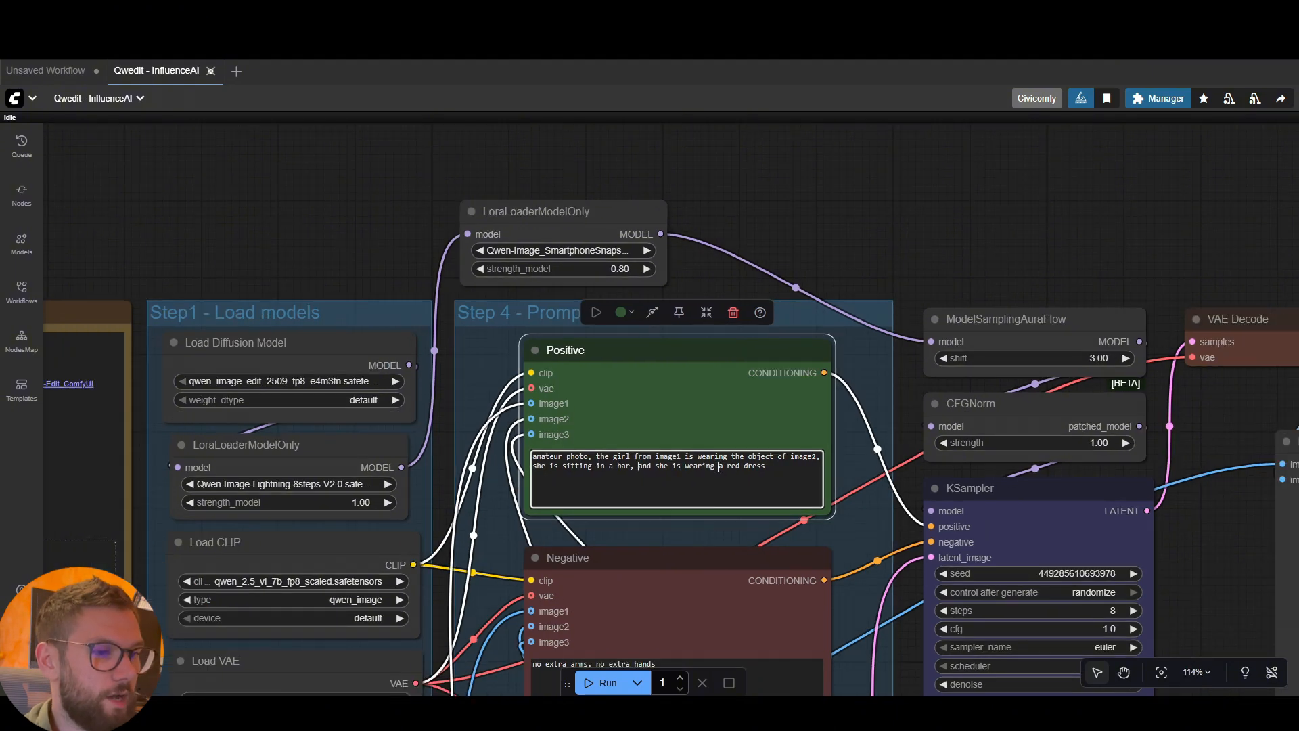
left_click_drag(904, 523, 904, 509)
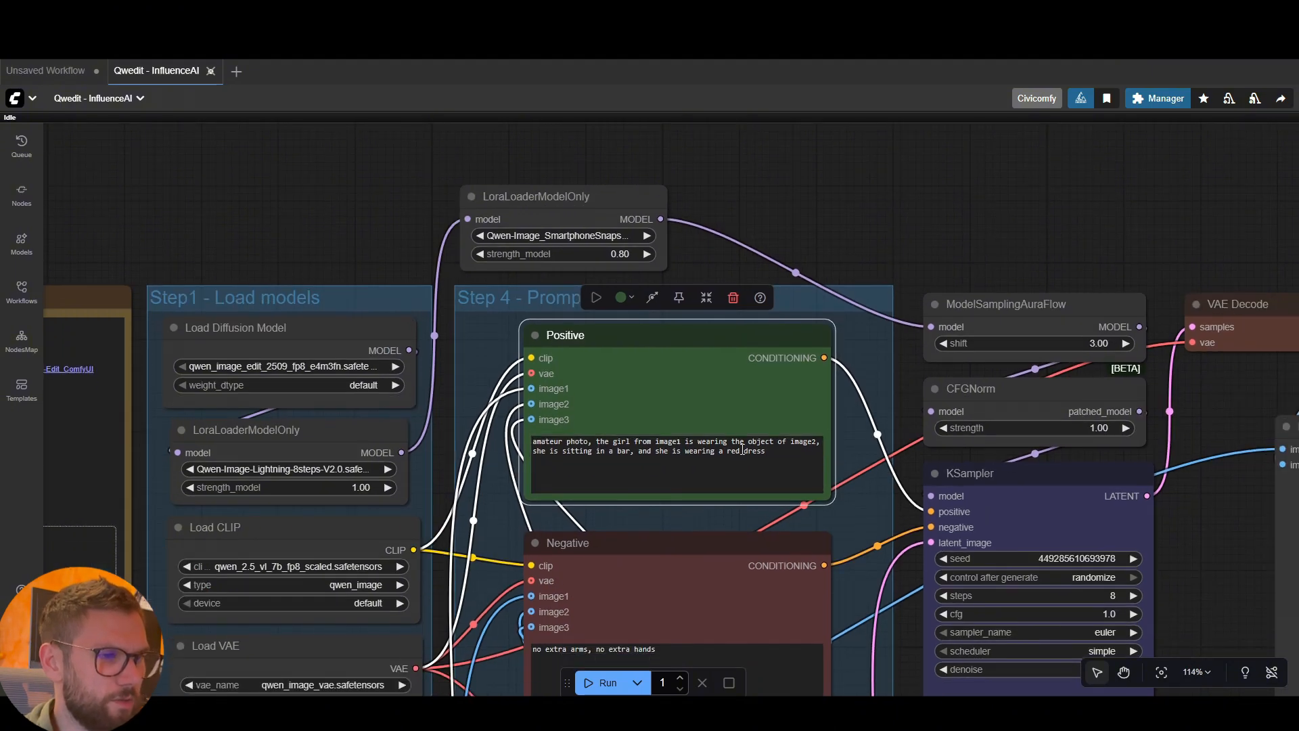
double_click(763, 454)
left_click_drag(778, 453, 734, 445)
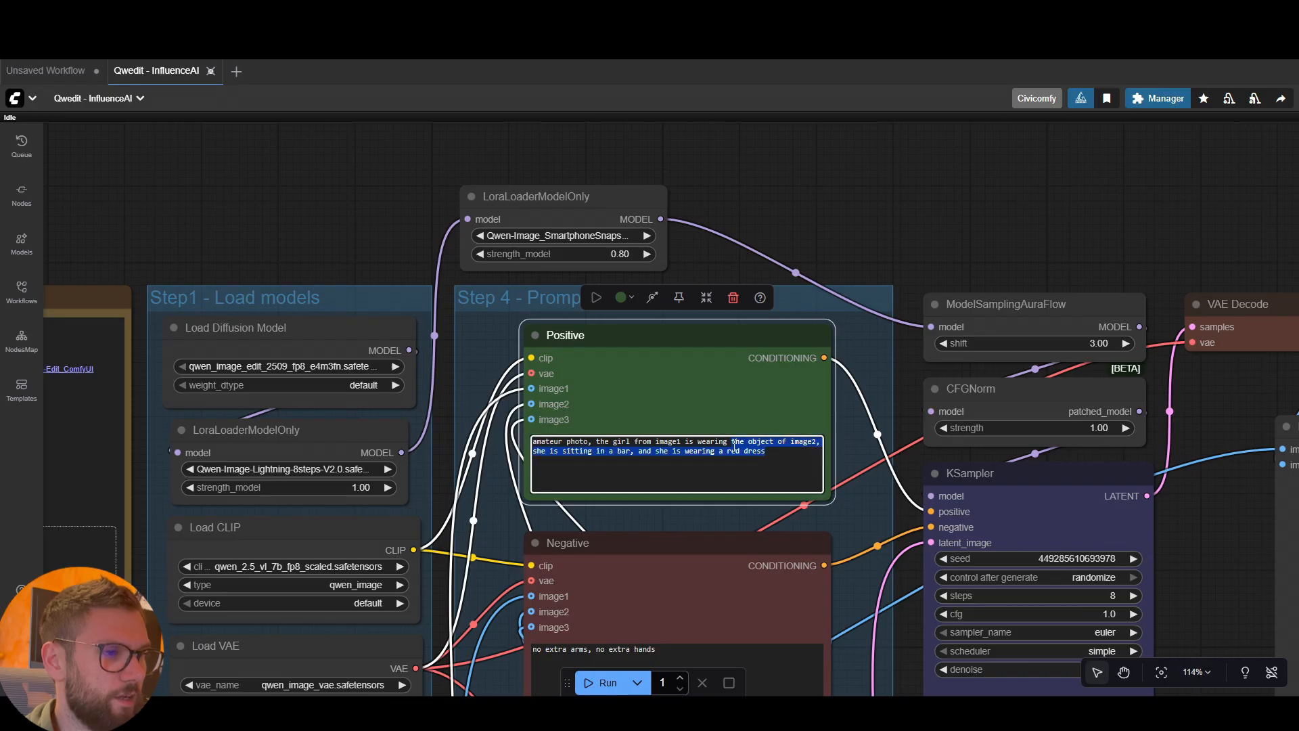
type("a ")
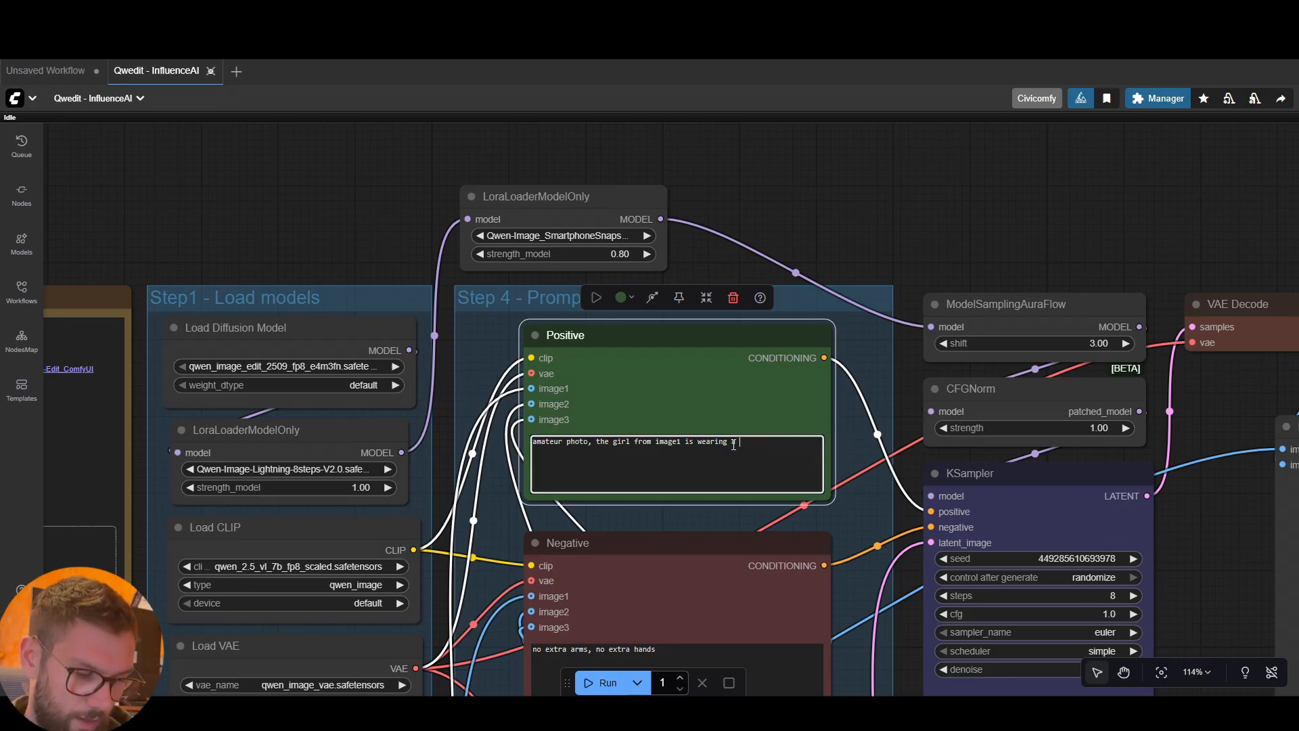
type("blue dress a")
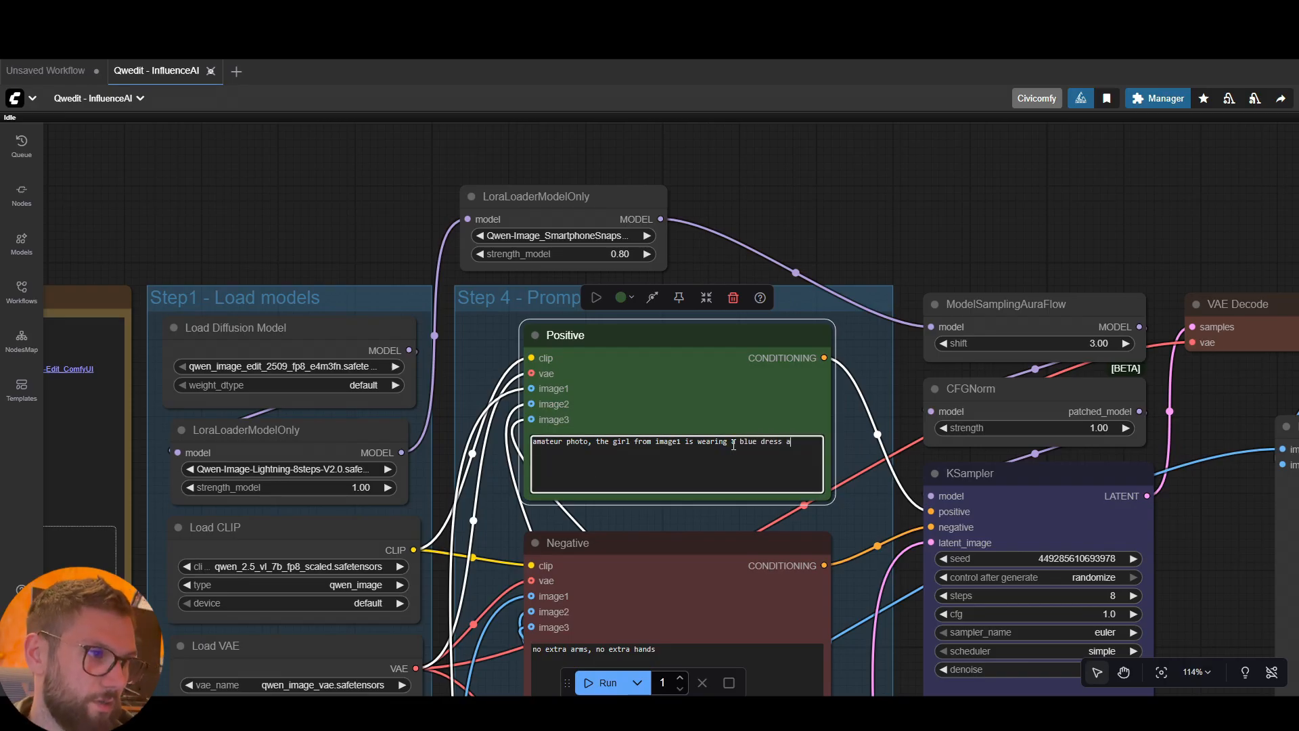
type("nd she is in ")
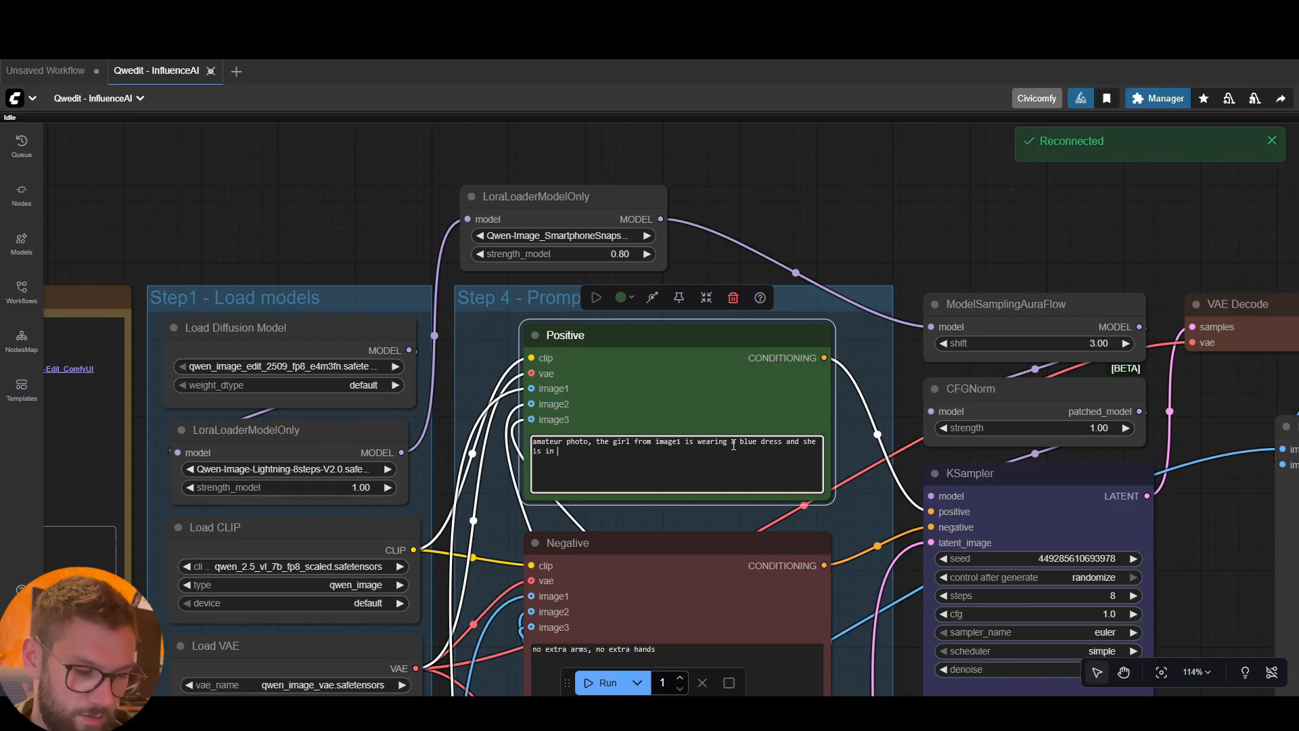
type("her living room")
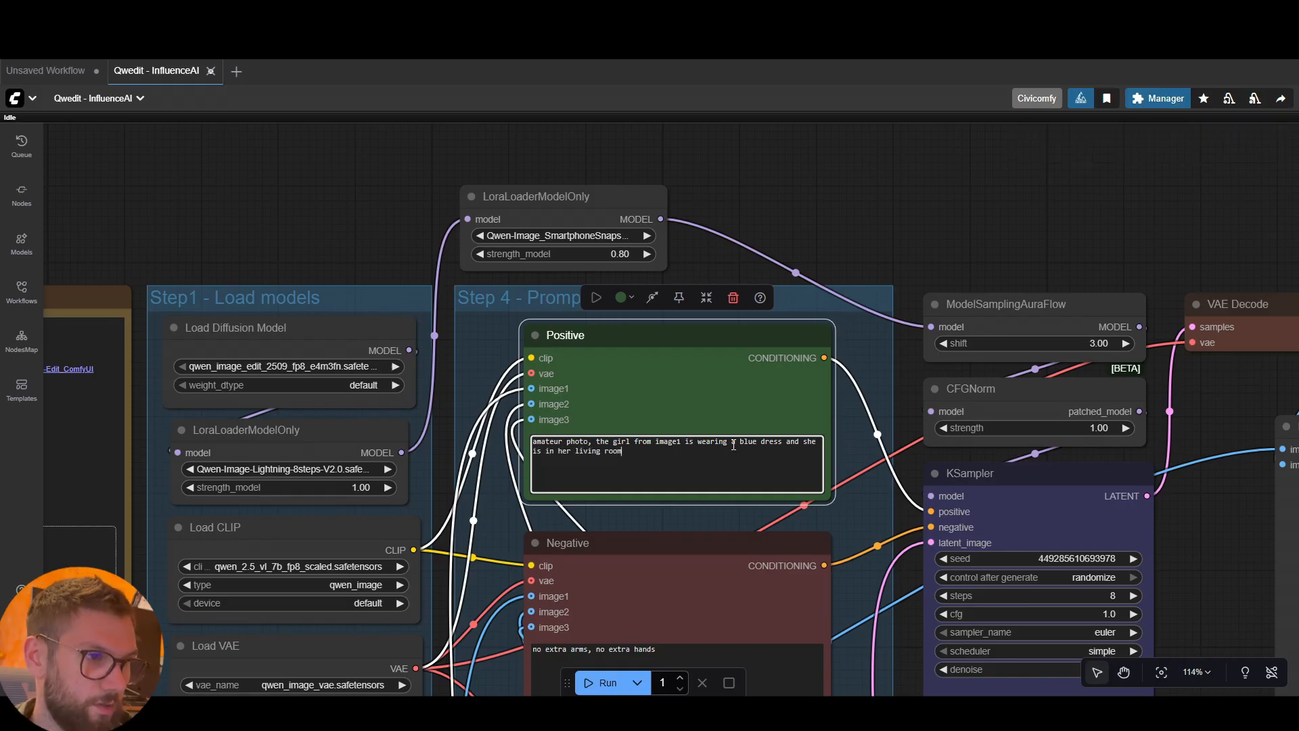
double_click(790, 442)
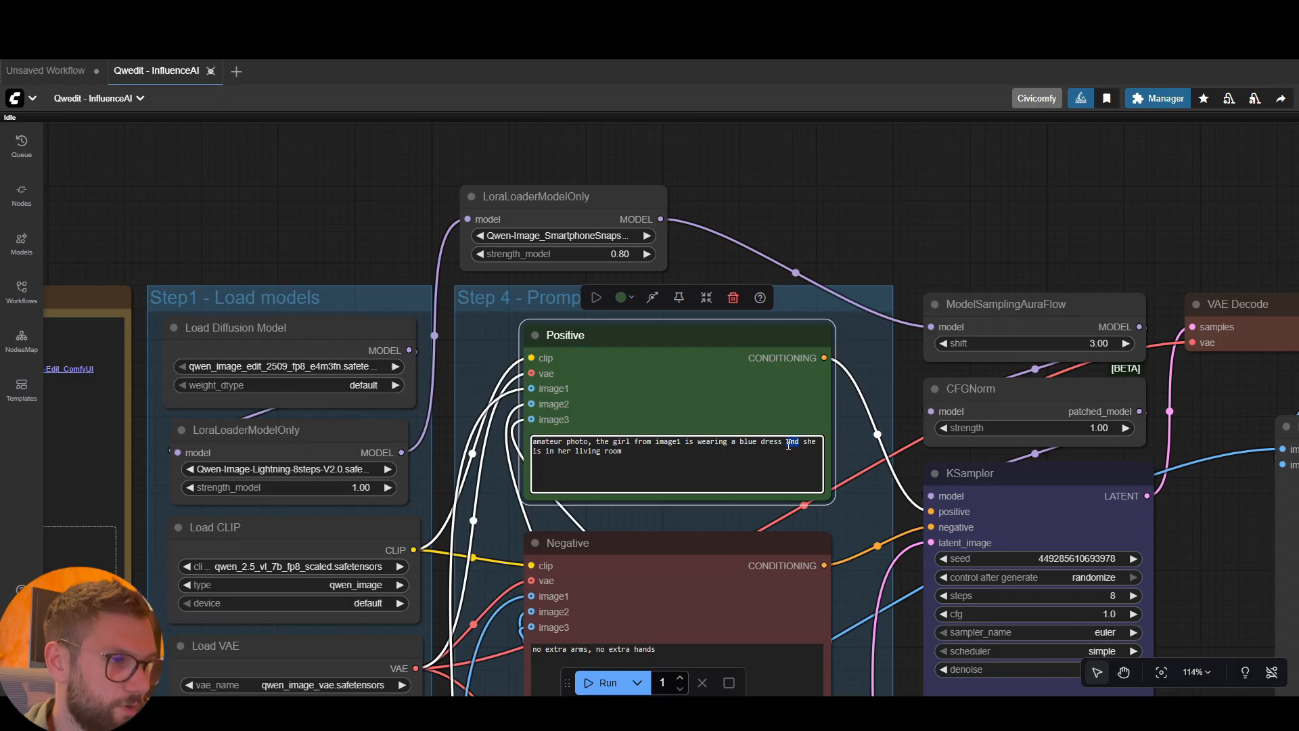
key("BackSpace")
key("BackSpace")
type(",")
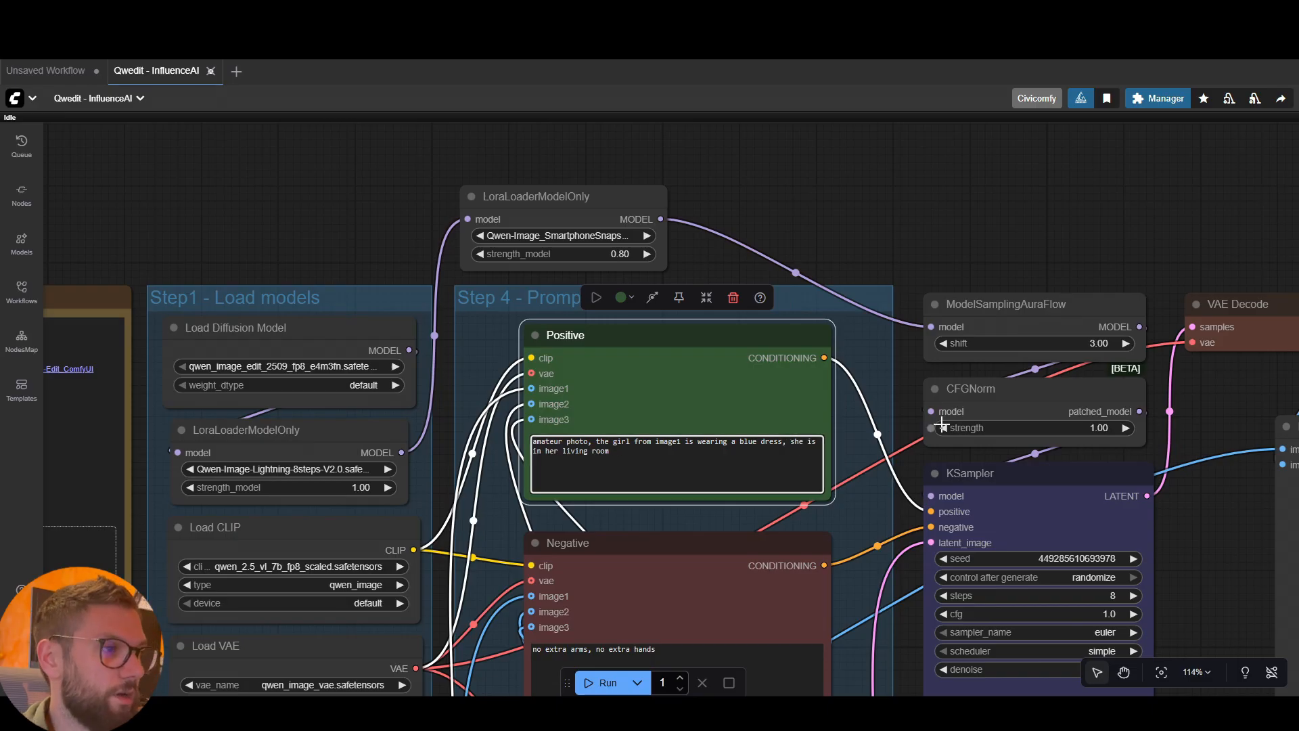
left_click(911, 389)
Bypass the LoraLoaderModelOnly node with the Qwen-Image-Lightning-8steps-V2.0 LoRA in the Step1 - Load models group
scroll(1008, 279, "down", 4)
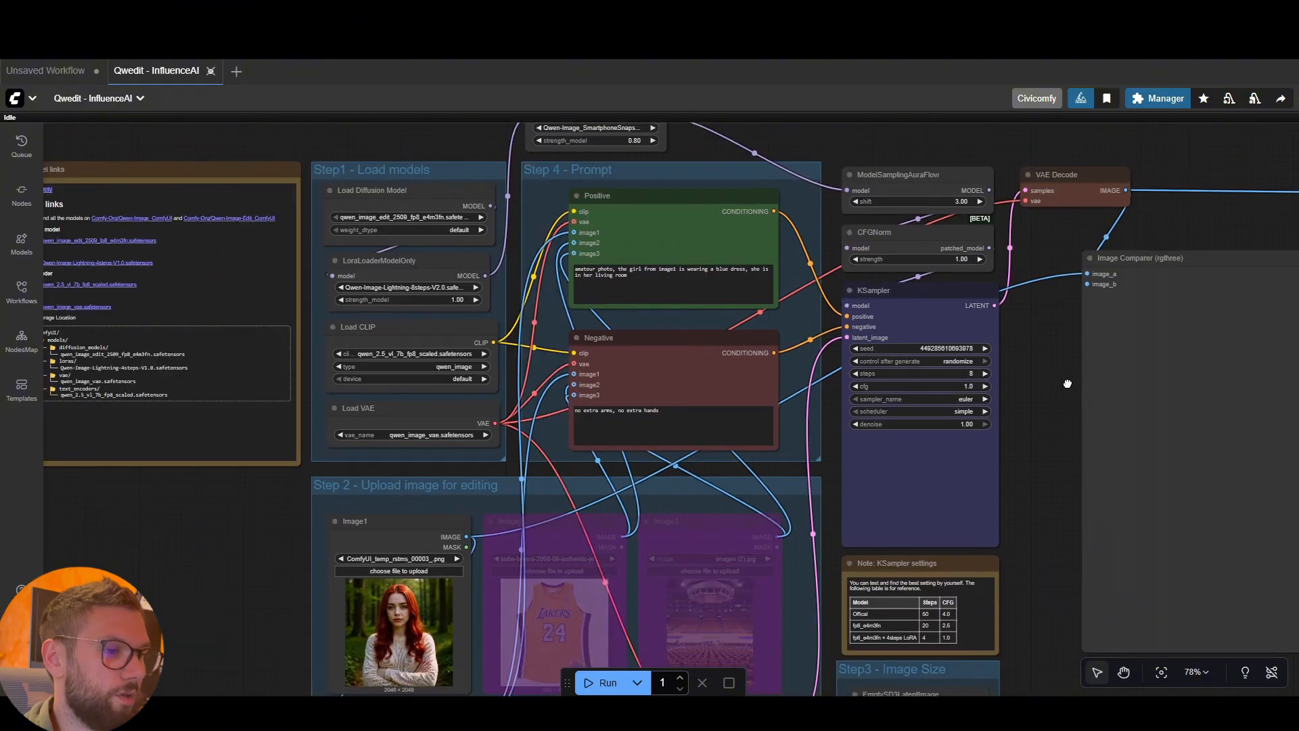
scroll(1067, 384, "down", 2)
left_click_drag(1050, 390, 968, 359)
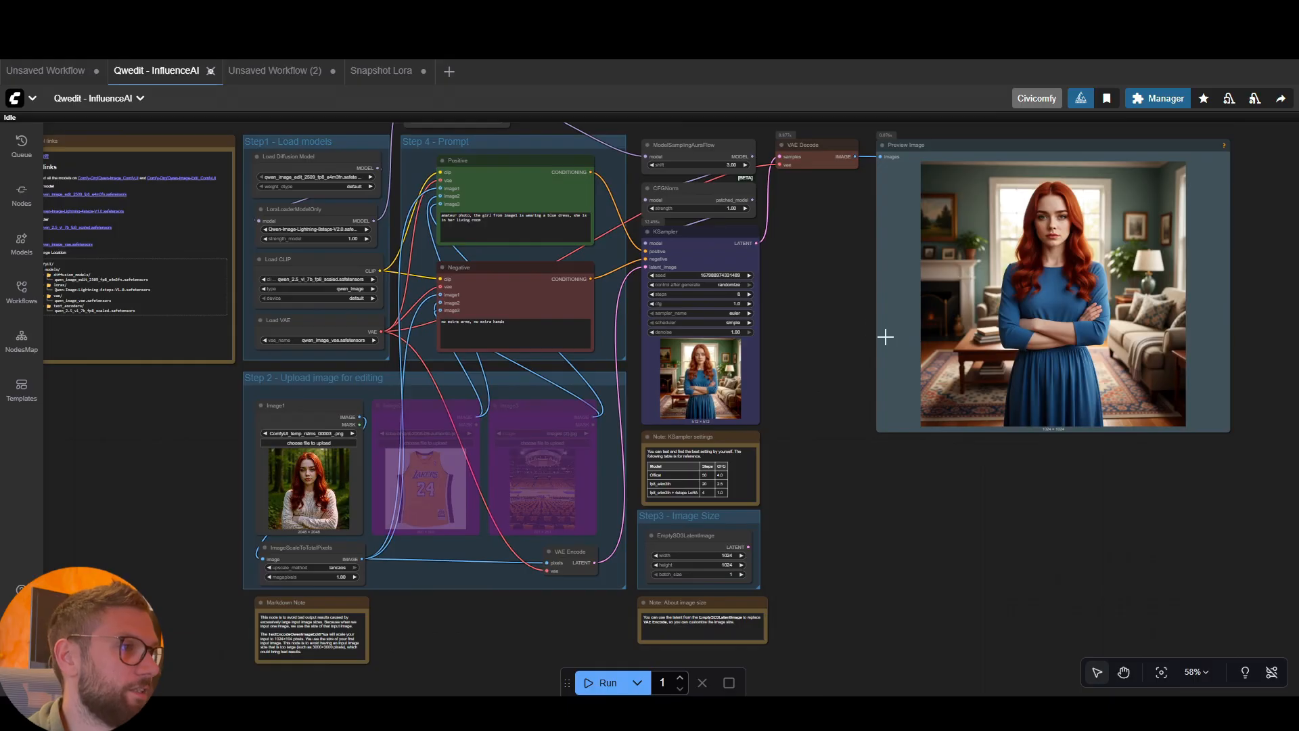
left_click_drag(828, 279, 833, 310)
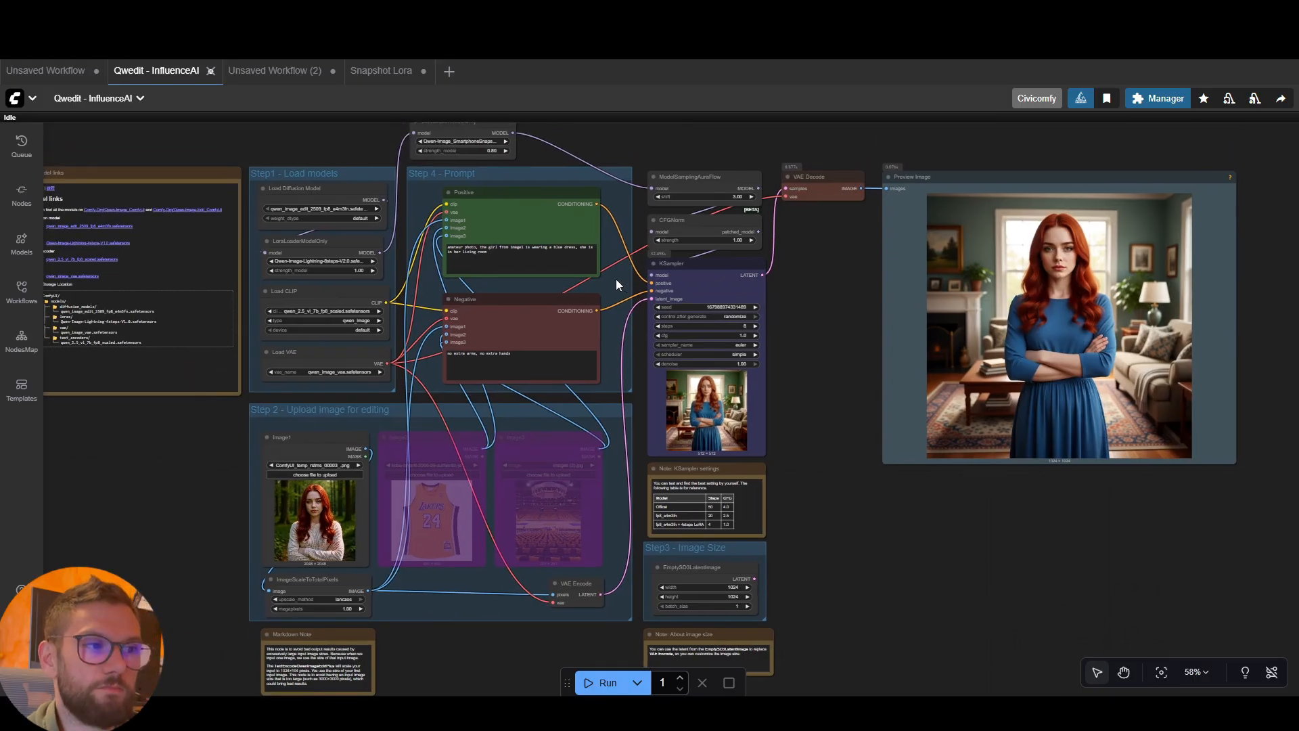
left_click_drag(879, 327, 870, 361)
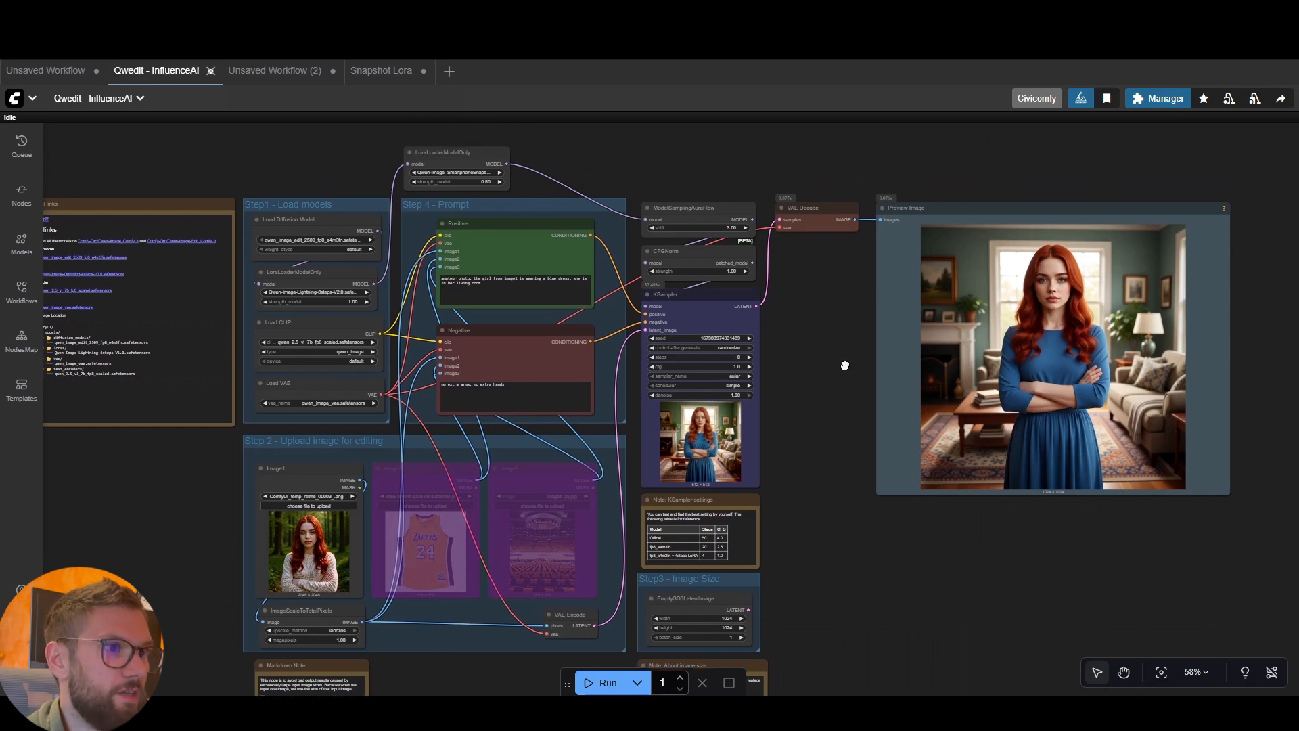
left_click(340, 277)
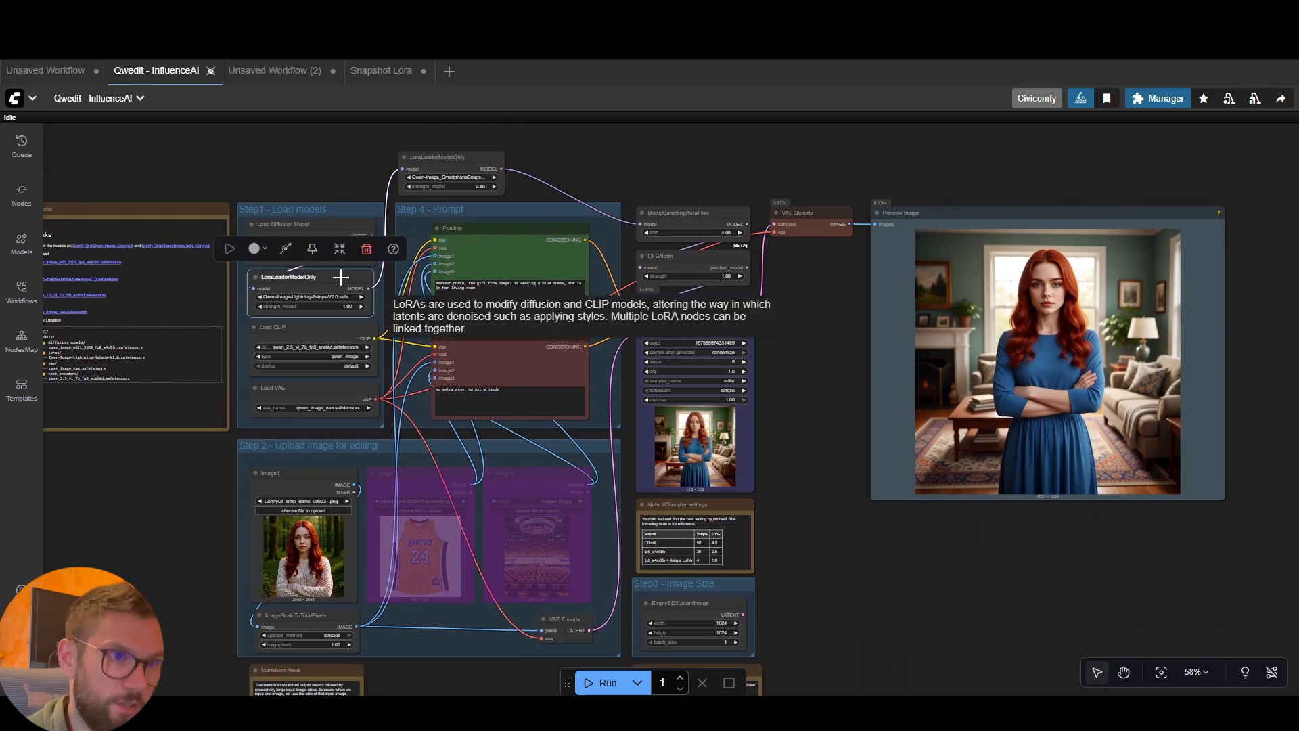
key("ctrl+b")
scroll(744, 389, "up", 2)
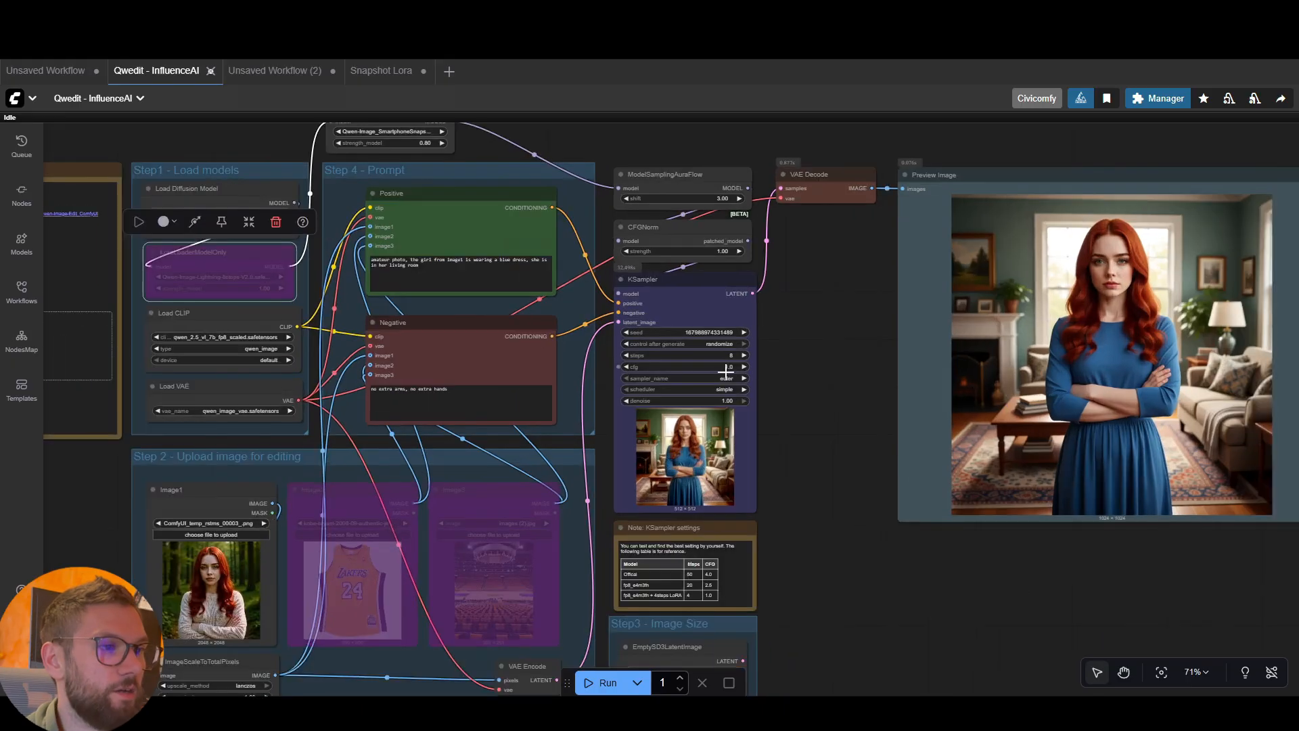
Set the KSampler's steps to 20 and its cfg to 3.5
left_click(729, 356)
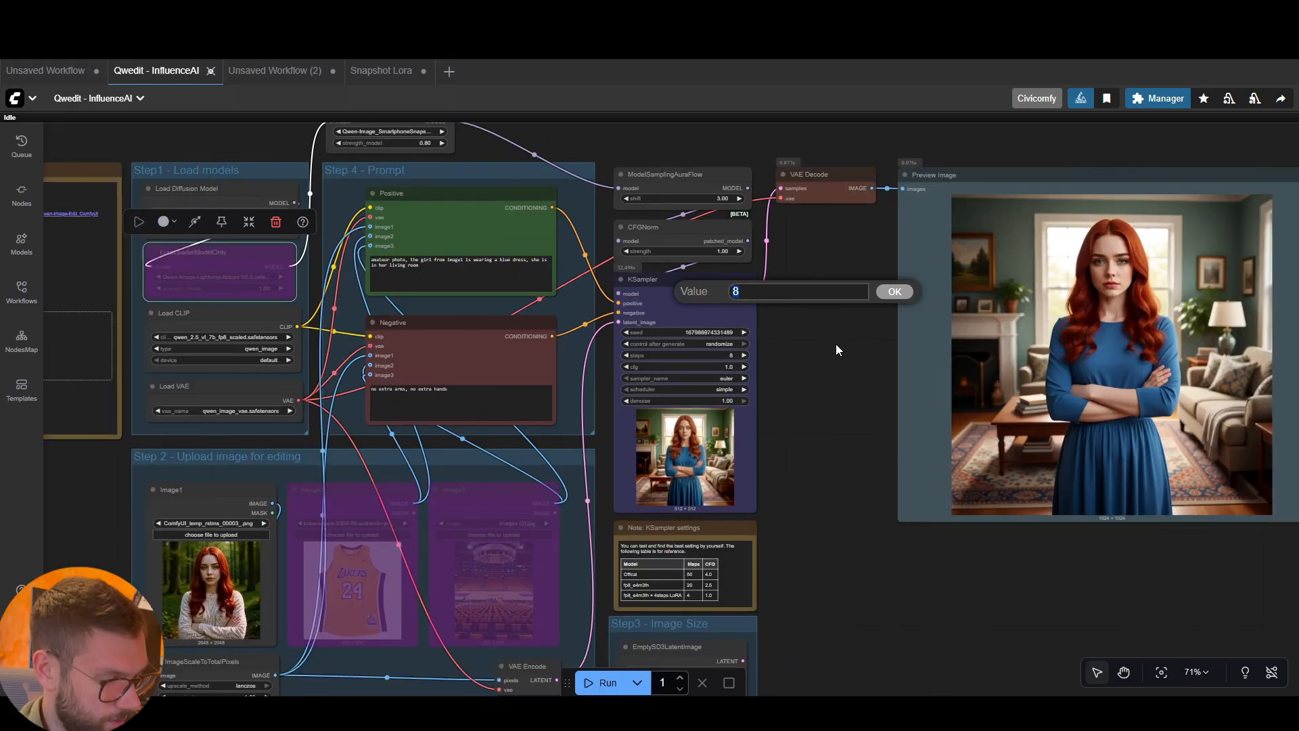
type("20")
left_click(893, 292)
left_click(730, 367)
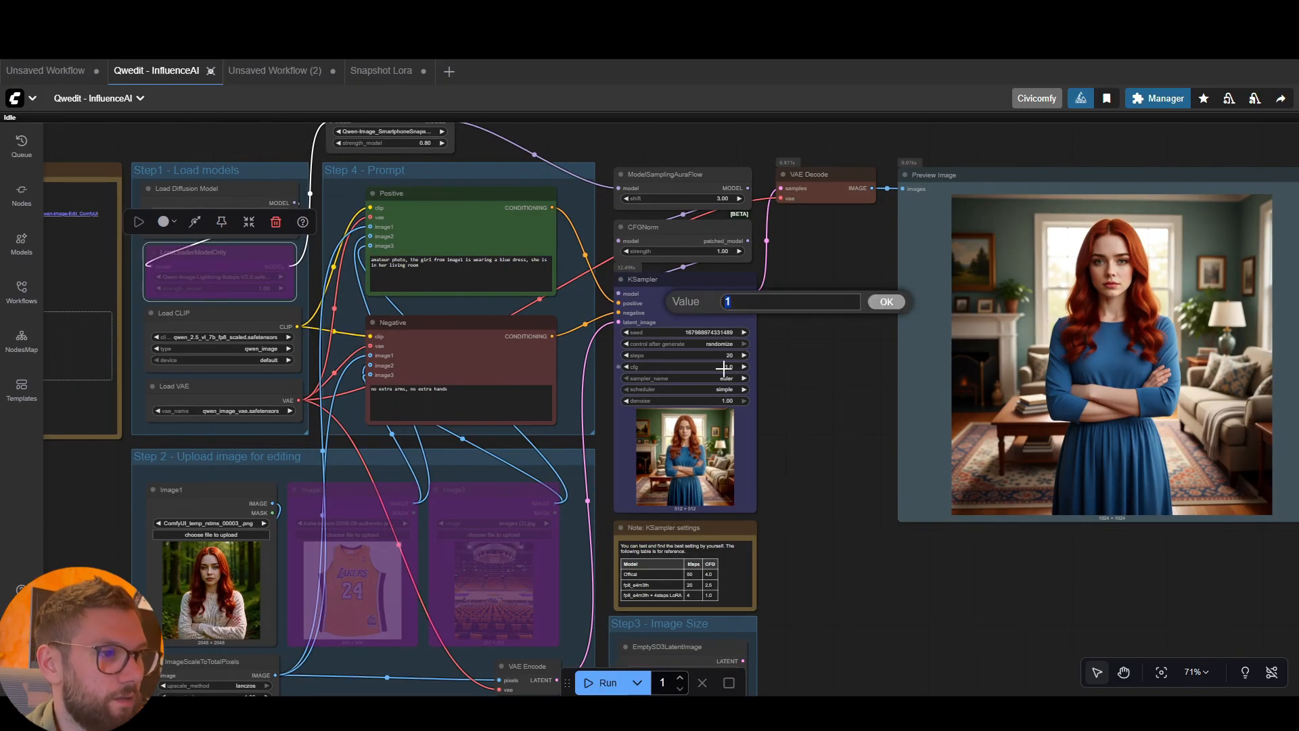
type("3.5")
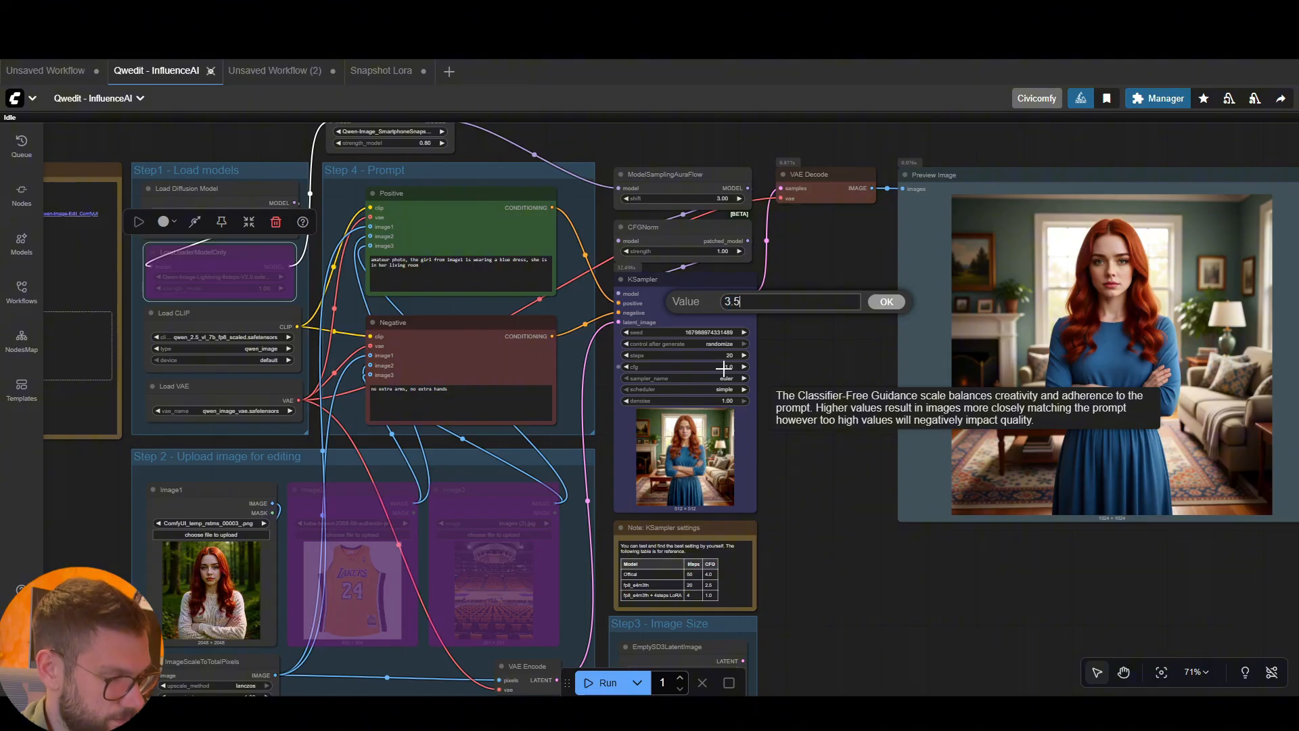
left_click(887, 303)
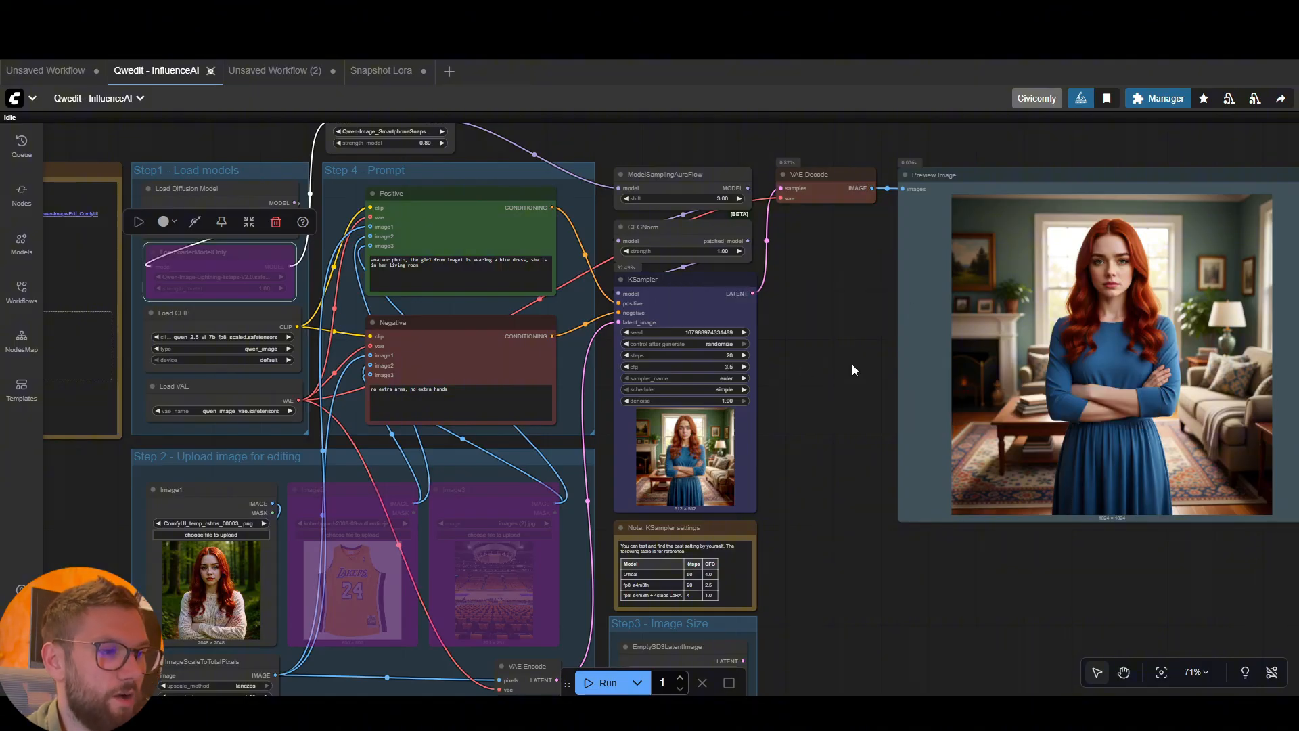
Run the Qwen workflow and inspect the newly generated preview image
scroll(849, 364, "down", 1)
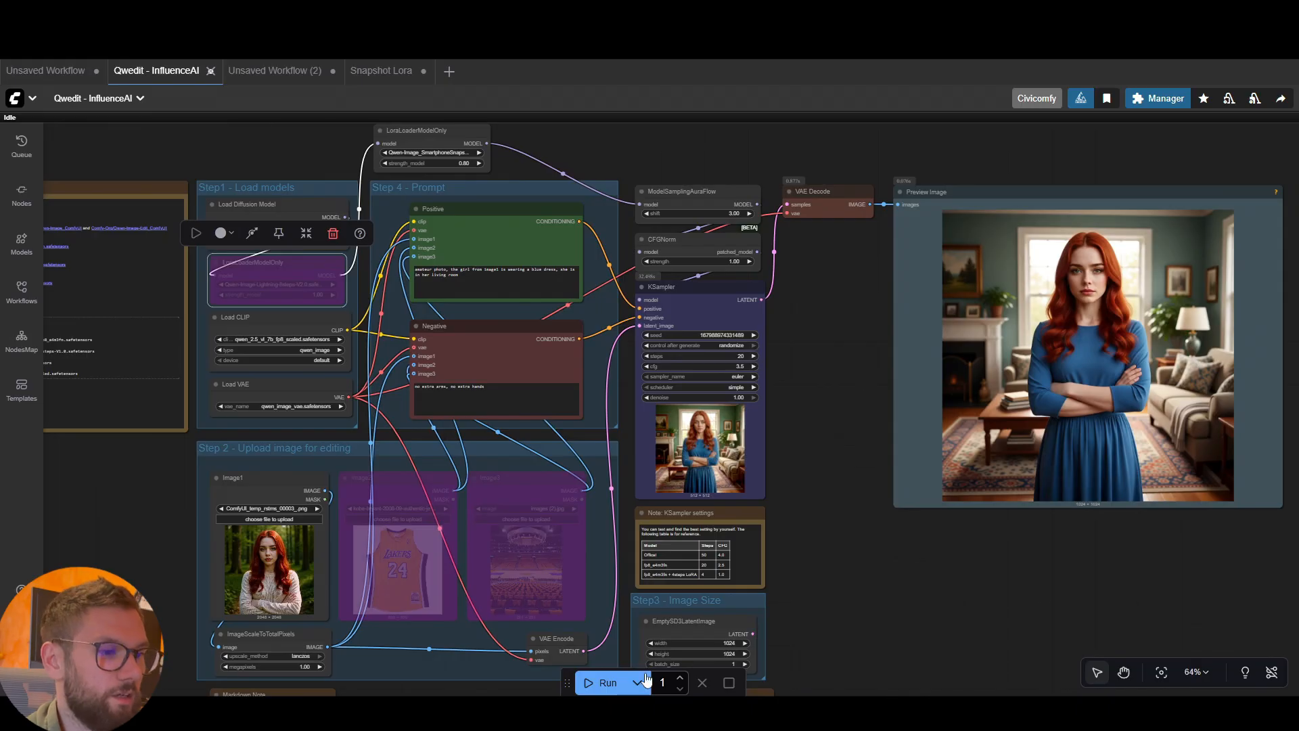
left_click(605, 682)
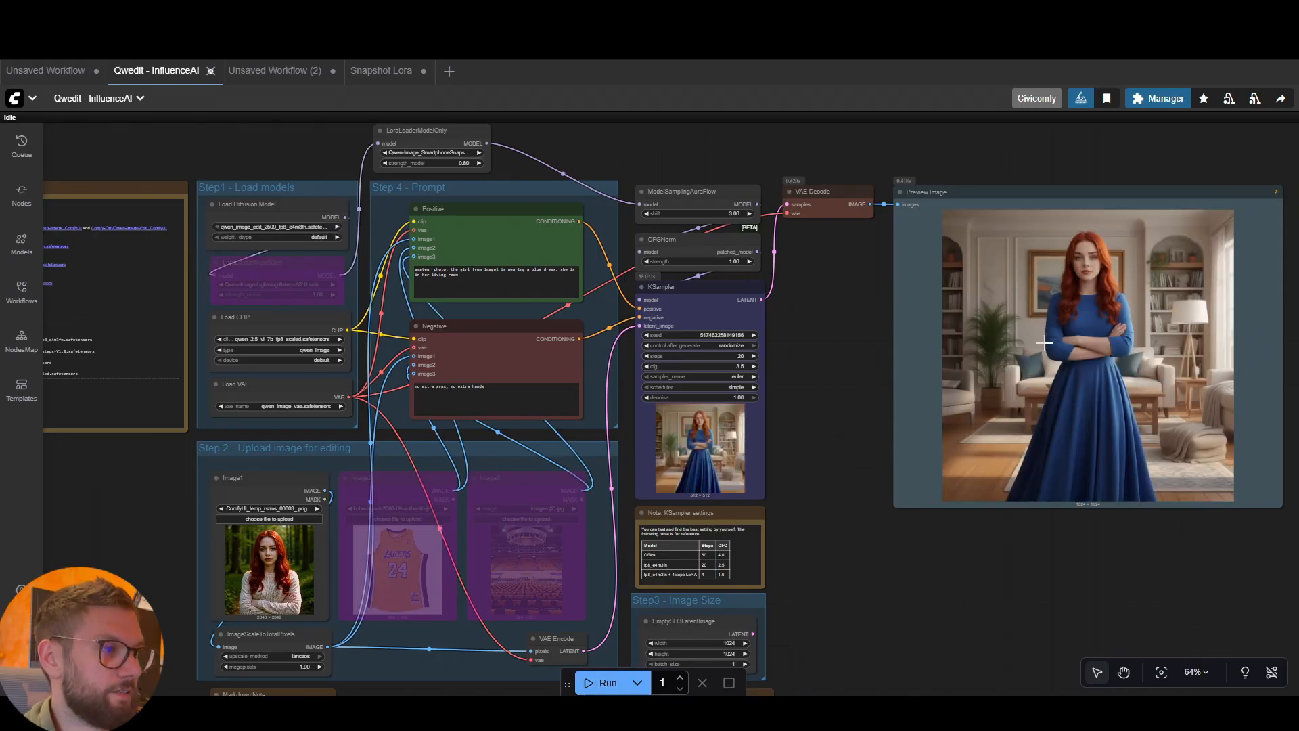
scroll(1044, 342, "up", 3)
scroll(864, 324, "down", 3)
Try to bypass the LoraLoaderModelOnly node holding the SmartphoneSnapshot LoRA
left_click(433, 140)
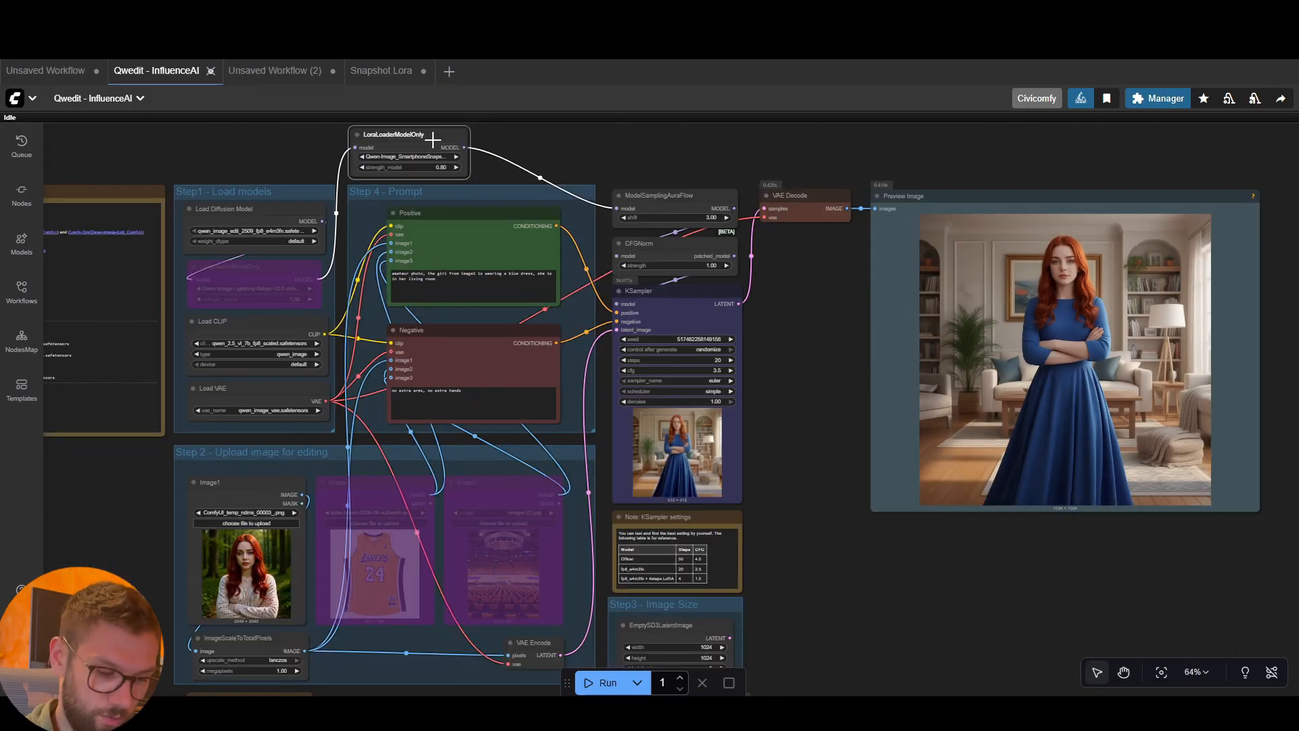
key("ctrl+b")
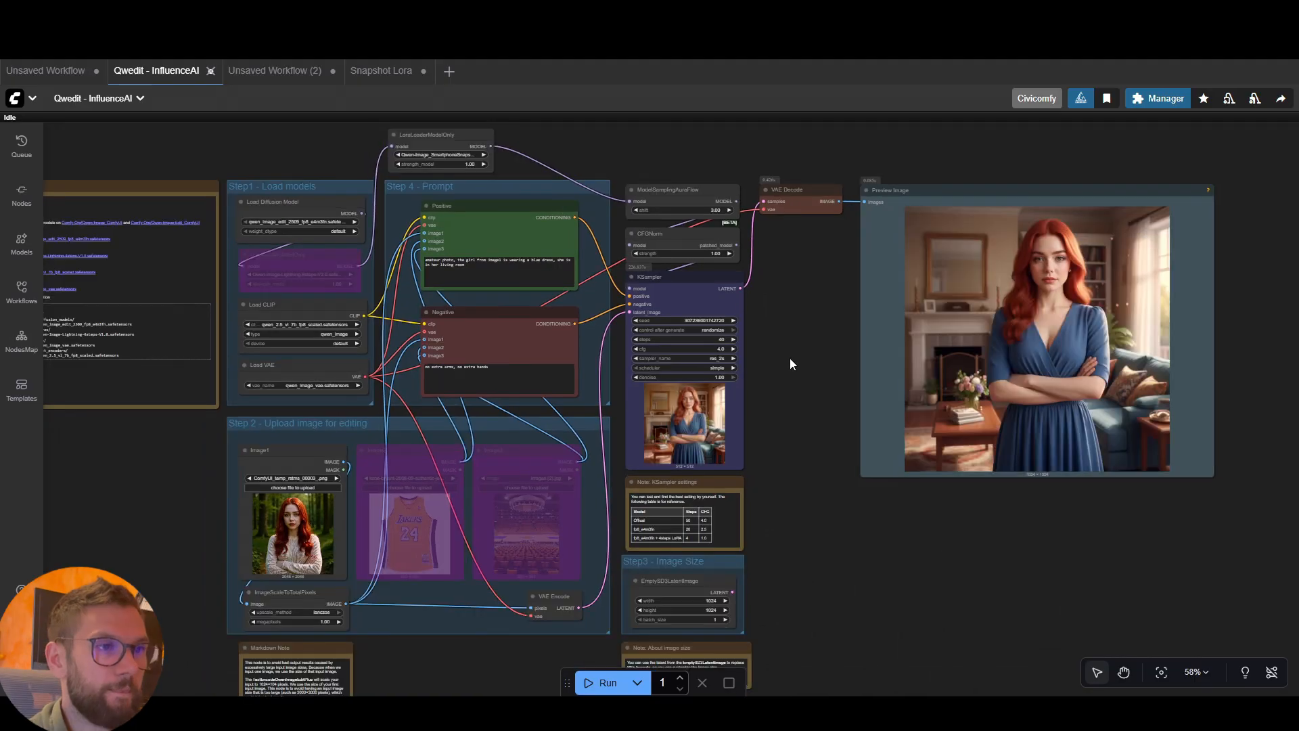
Examine the generated image together with the two LoRA nodes and the KSampler's steps, cfg and sampler settings
left_click_drag(826, 279, 825, 283)
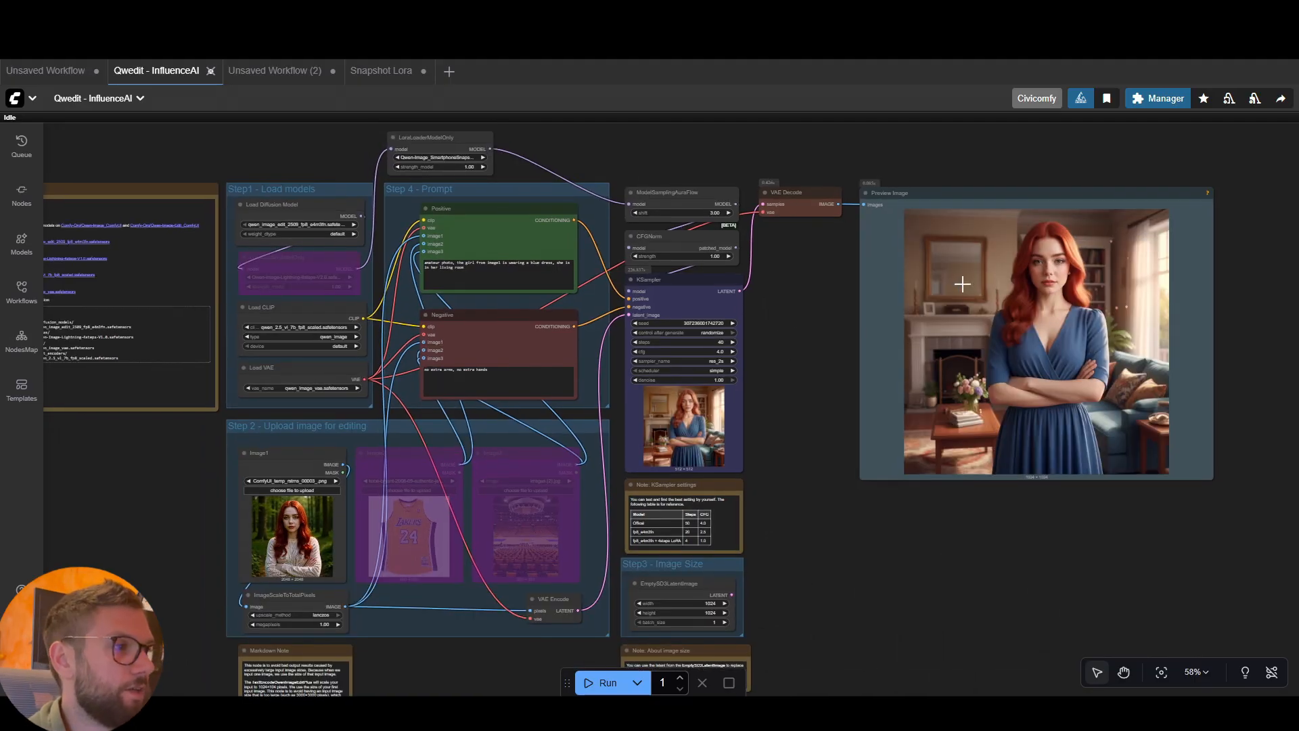
left_click_drag(443, 137, 453, 136)
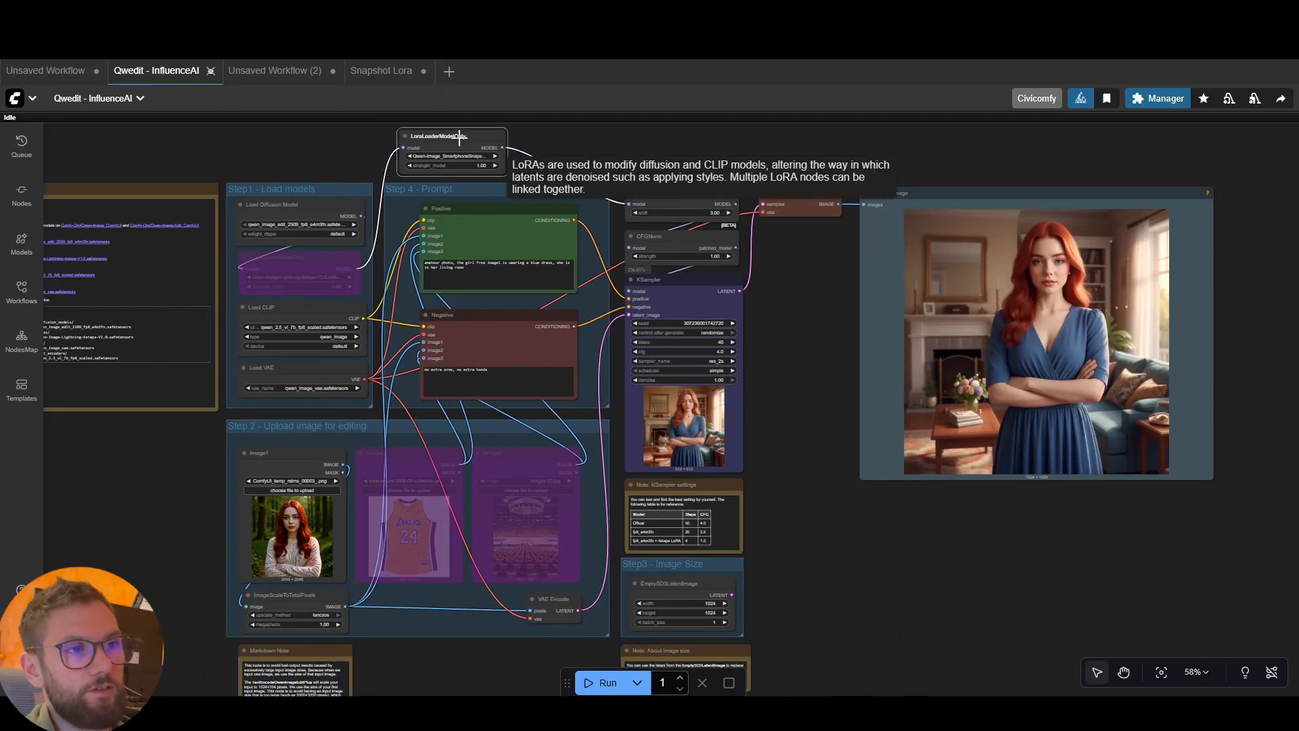
left_click_drag(315, 249, 323, 252)
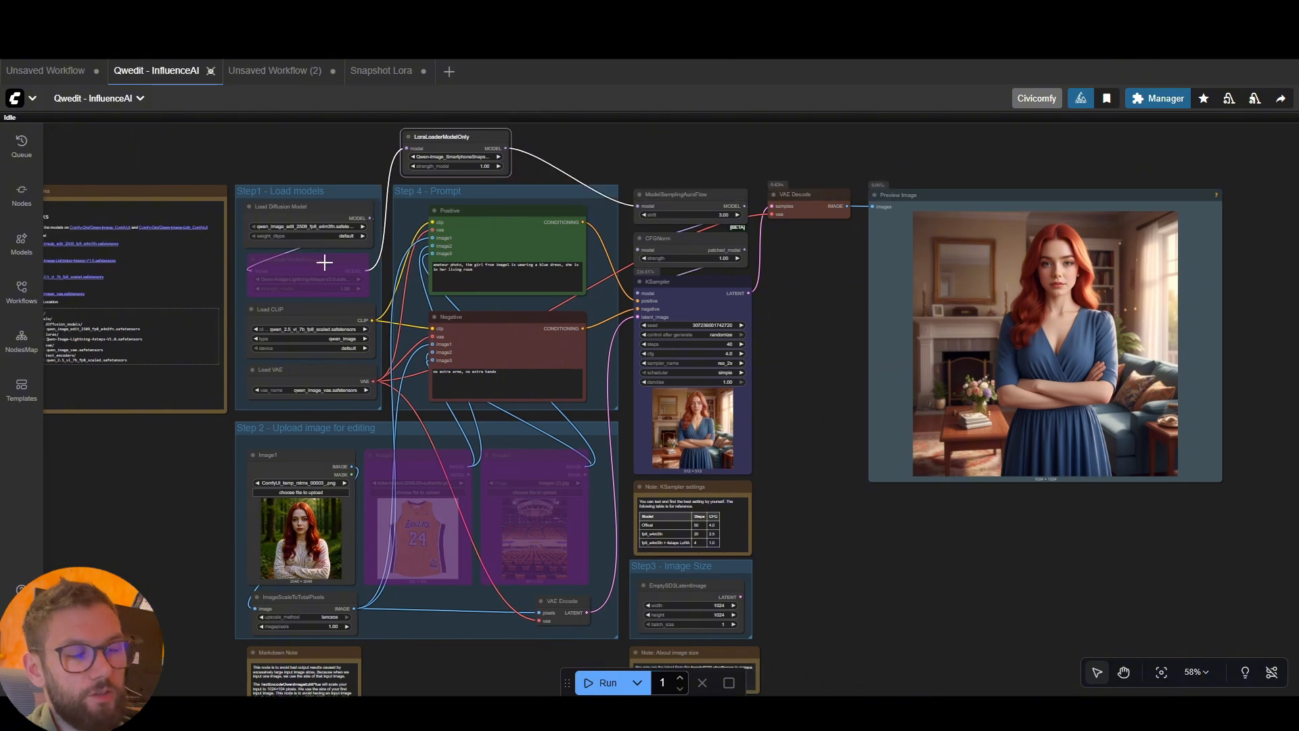
left_click(318, 261)
left_click_drag(812, 331, 811, 330)
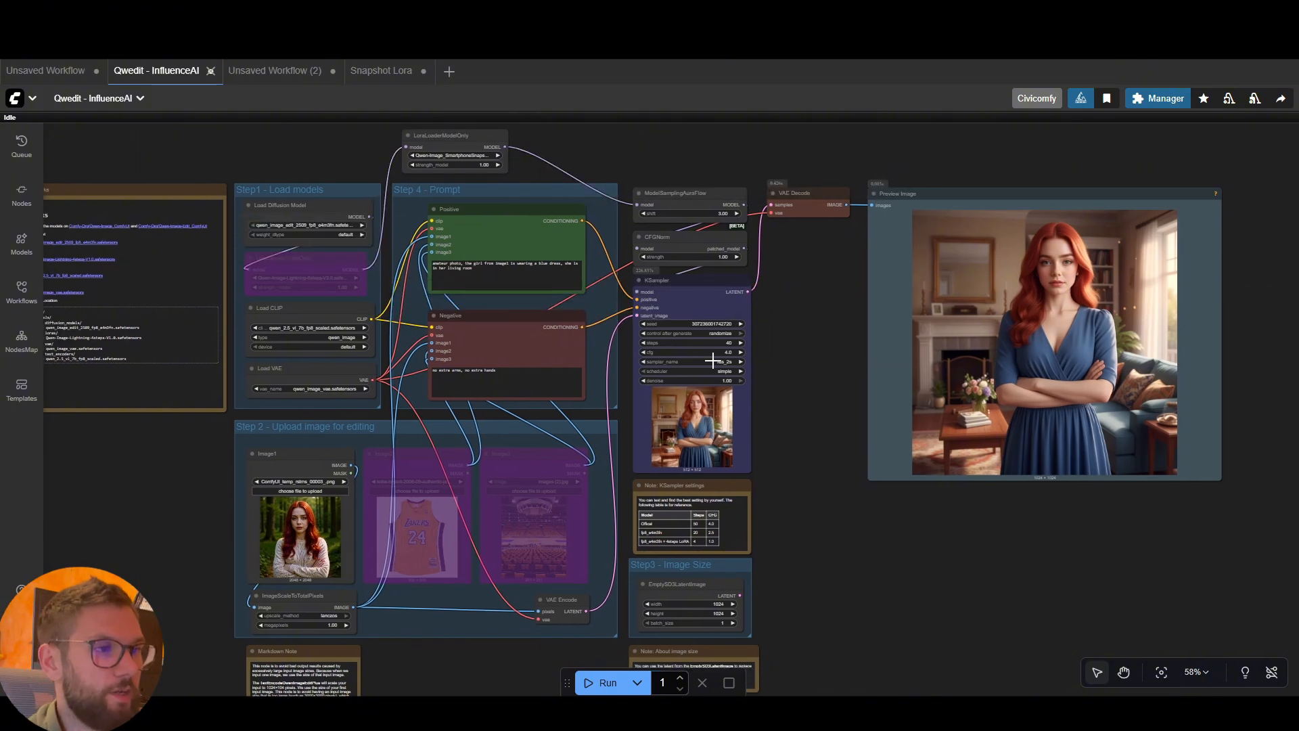
scroll(725, 347, "up", 2)
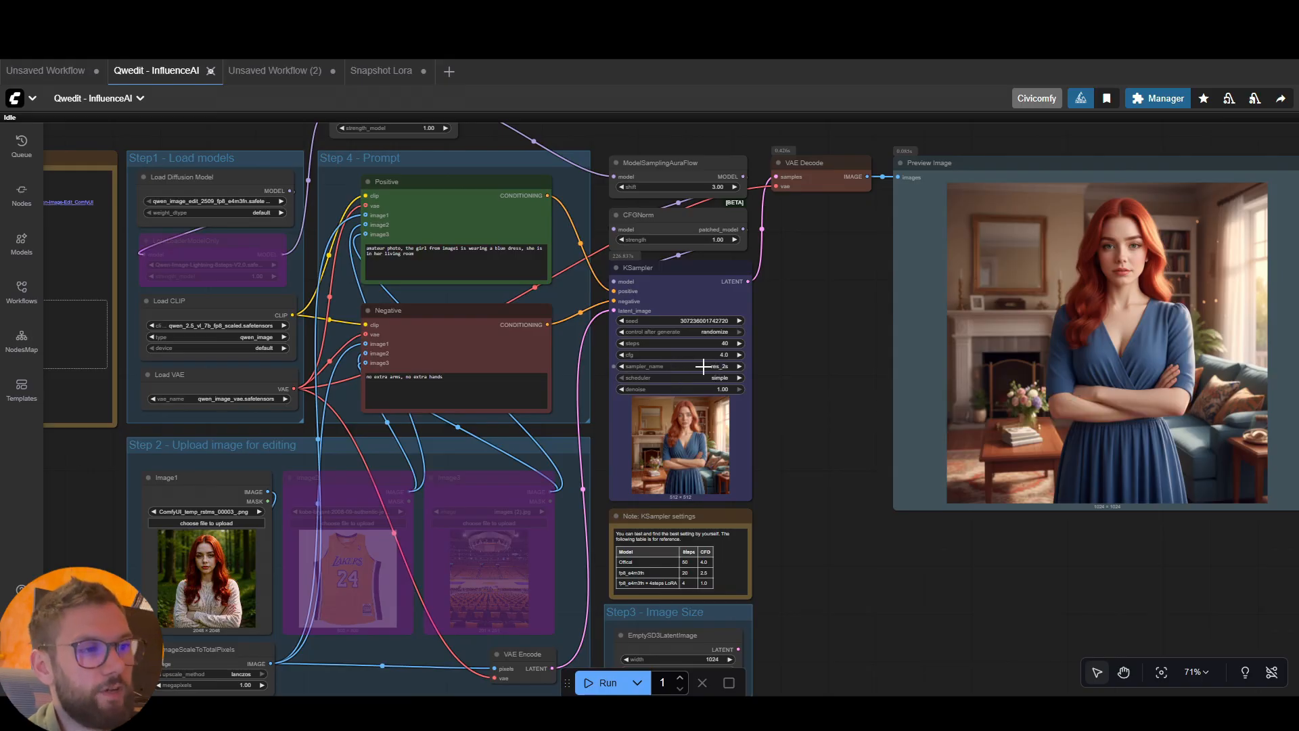
left_click_drag(613, 153, 617, 216)
left_click_drag(864, 382, 847, 356)
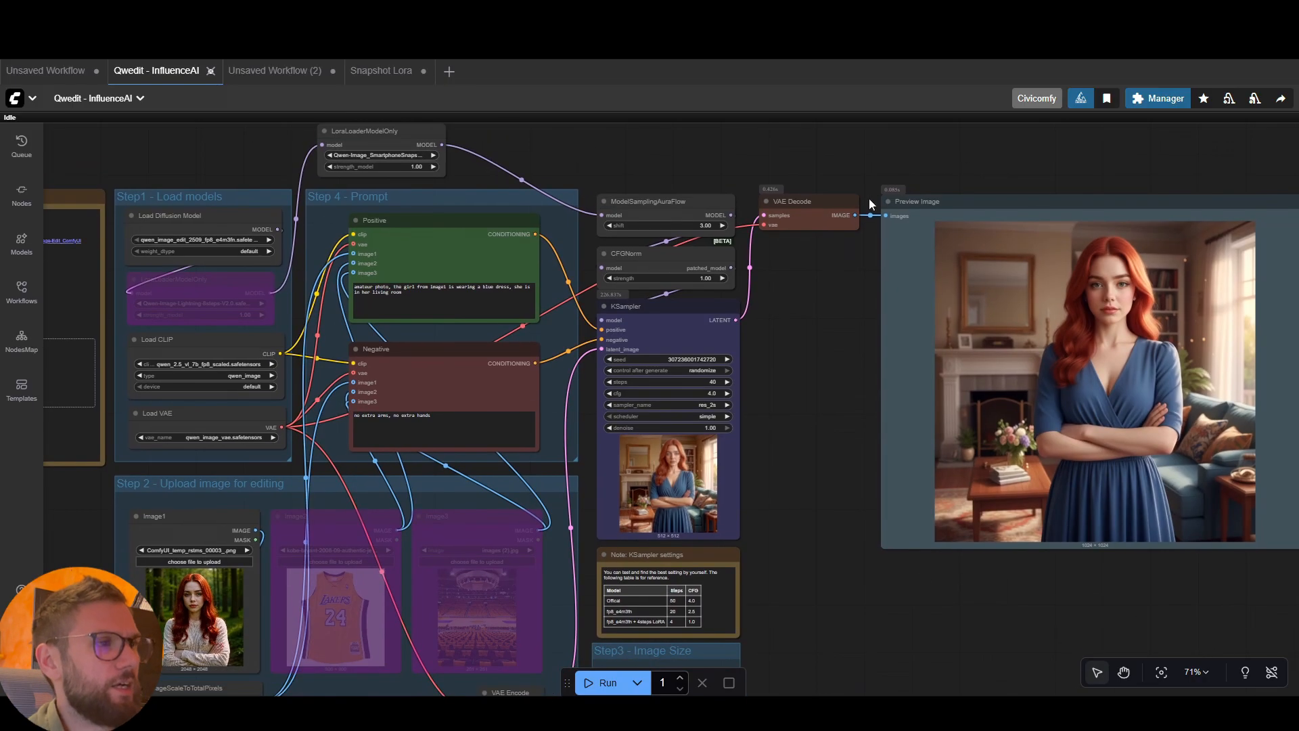
Search the ComfyUI Manager's custom nodes for "res4", then return to the workflow canvas
left_click(1158, 98)
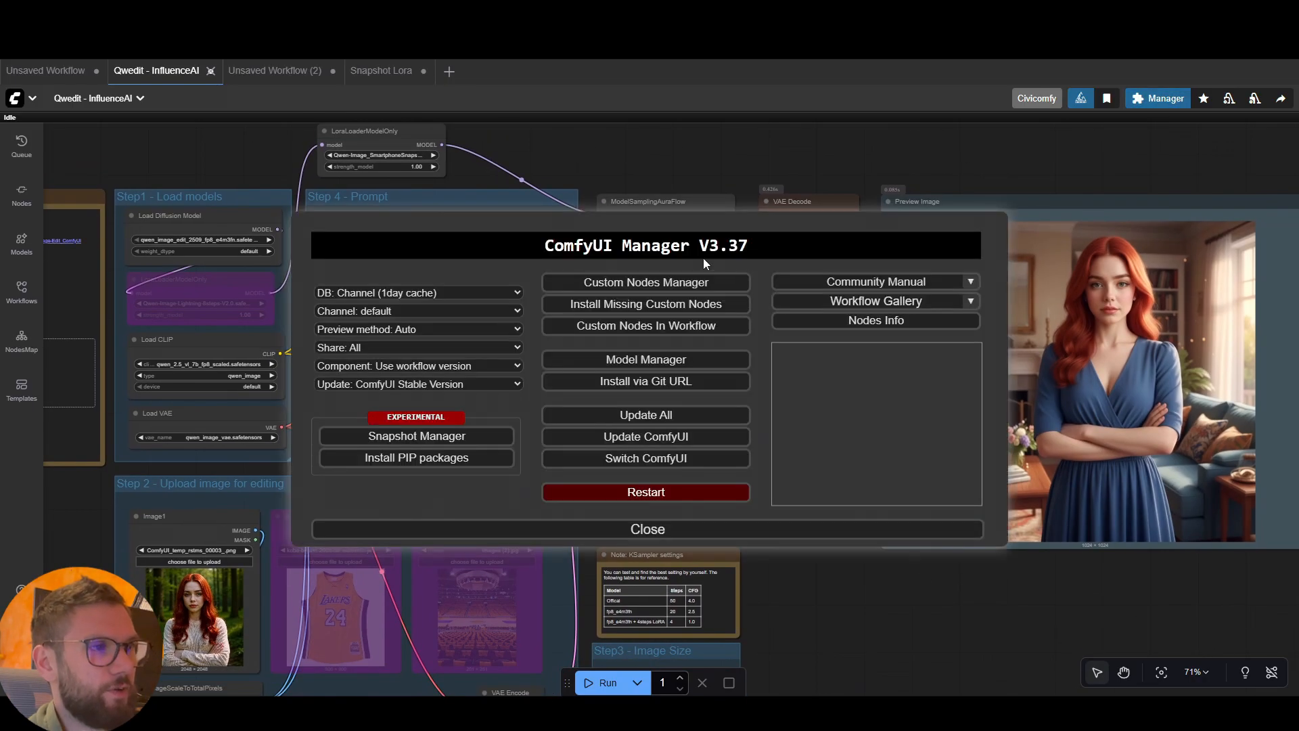
left_click(632, 200)
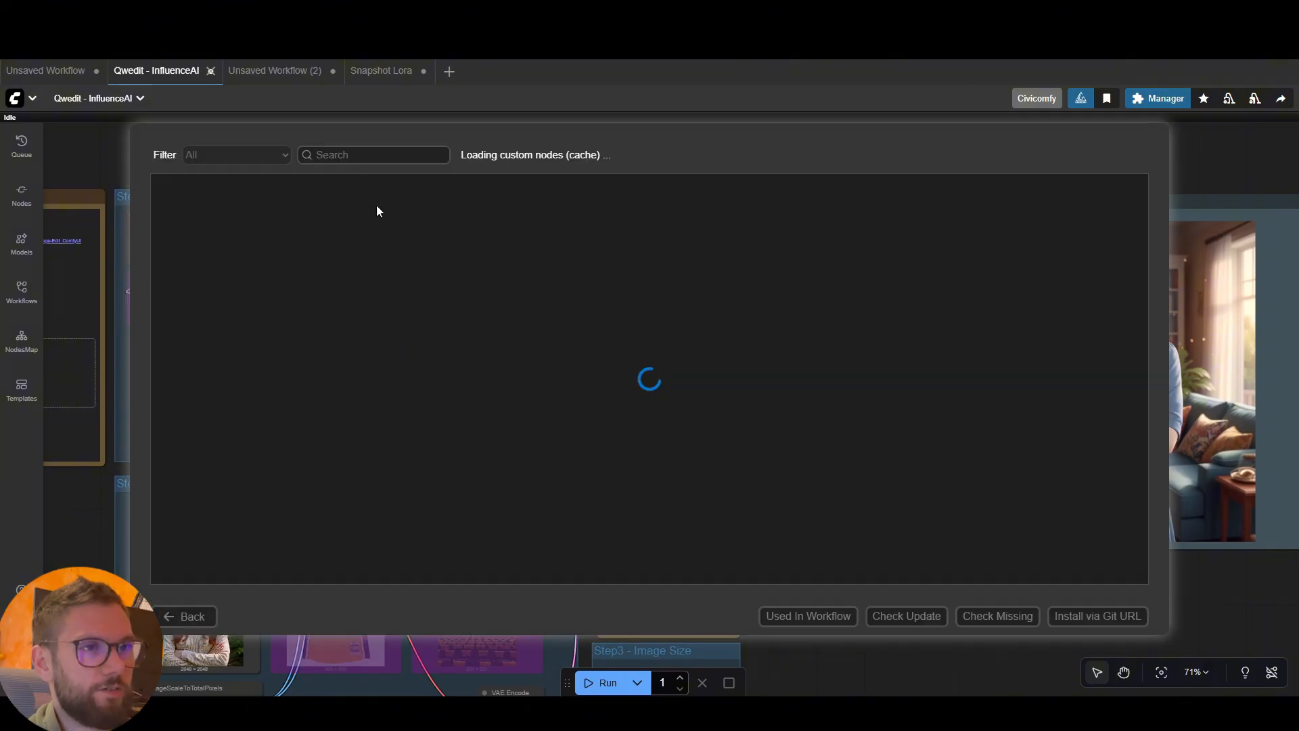
left_click(343, 154)
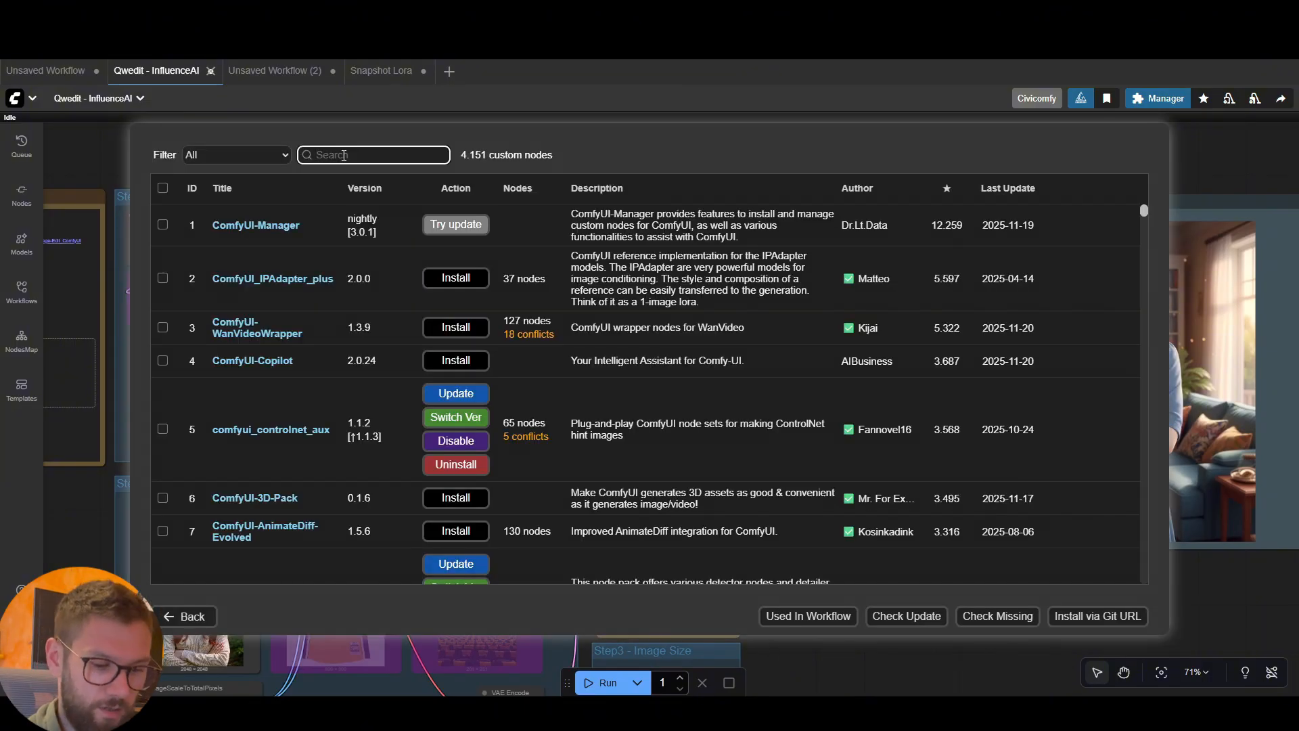
type("res4")
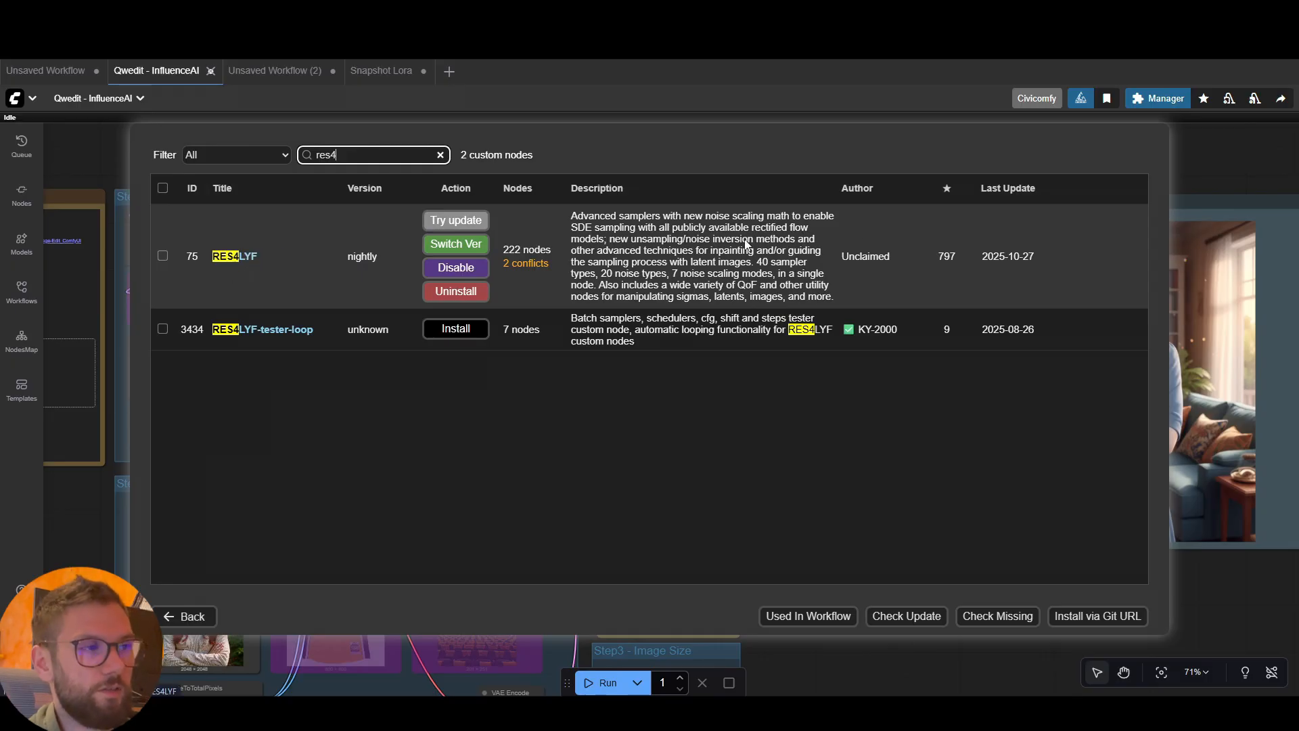
left_click(1207, 167)
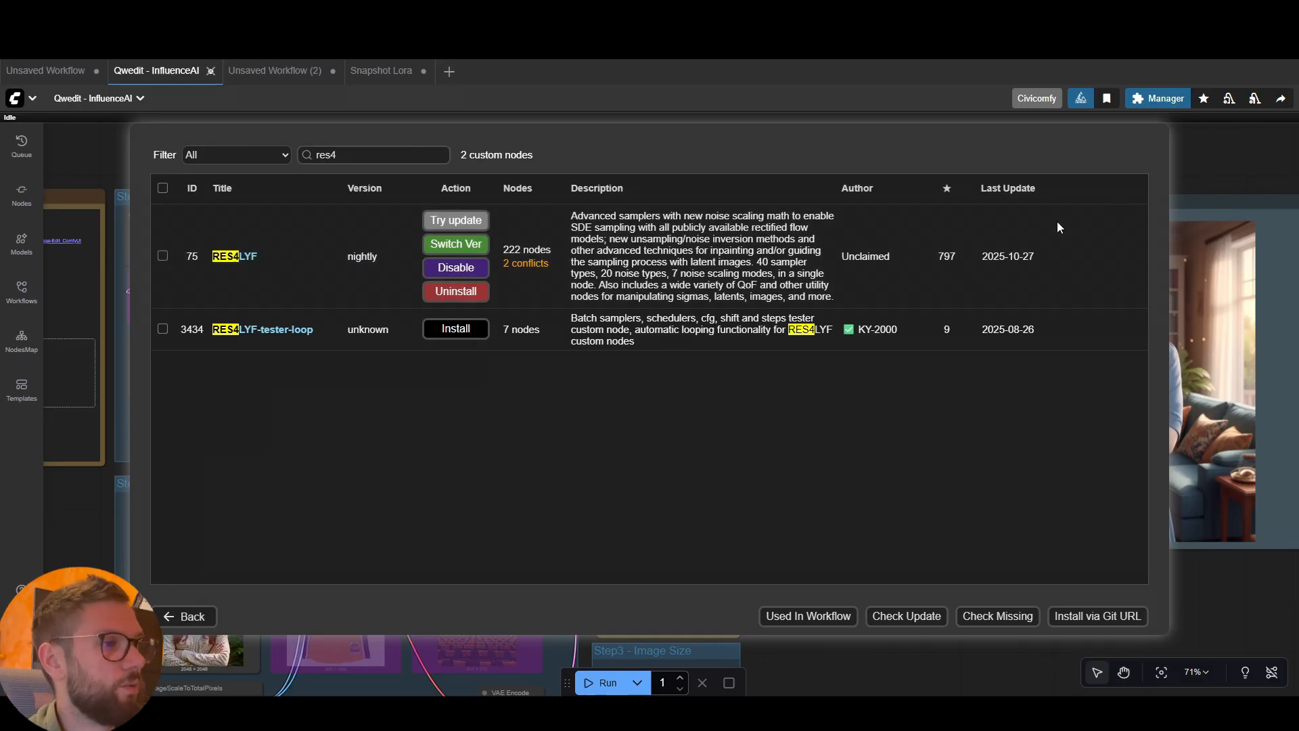
left_click(191, 616)
left_click(647, 529)
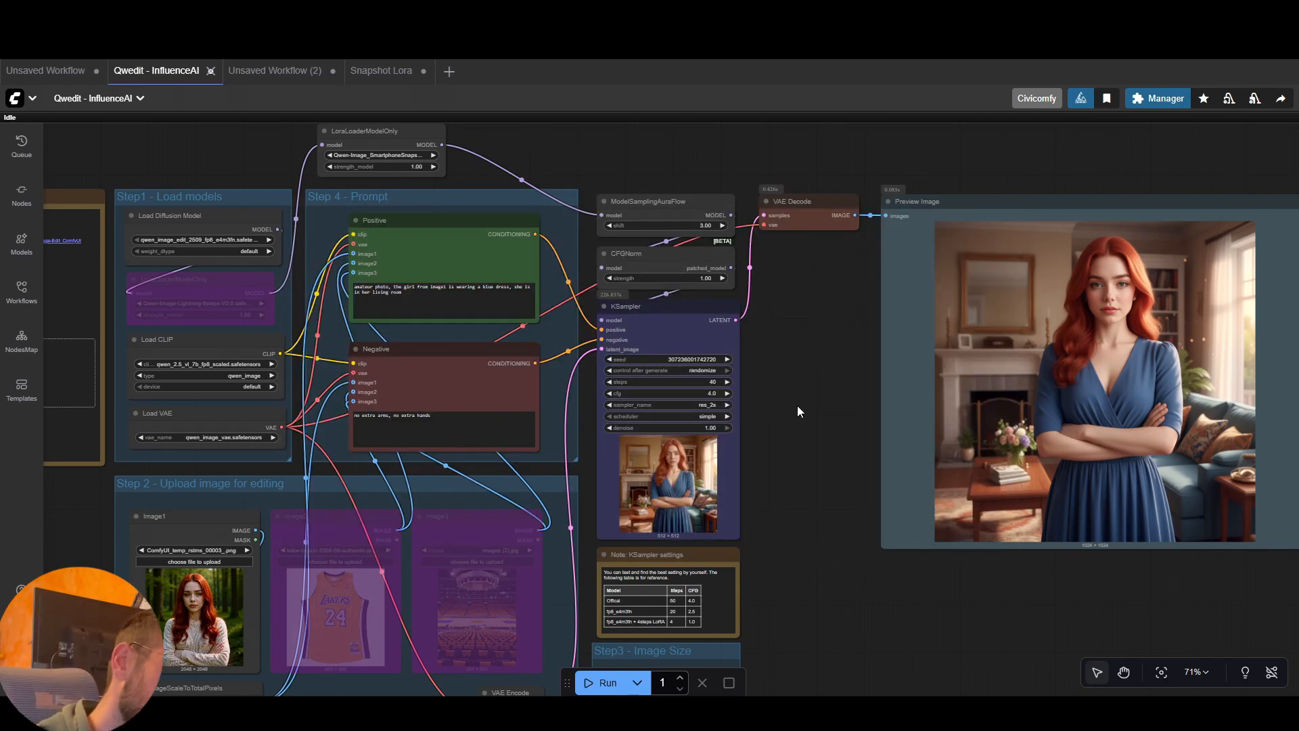
scroll(797, 404, "down", 2)
left_click_drag(799, 403, 837, 359)
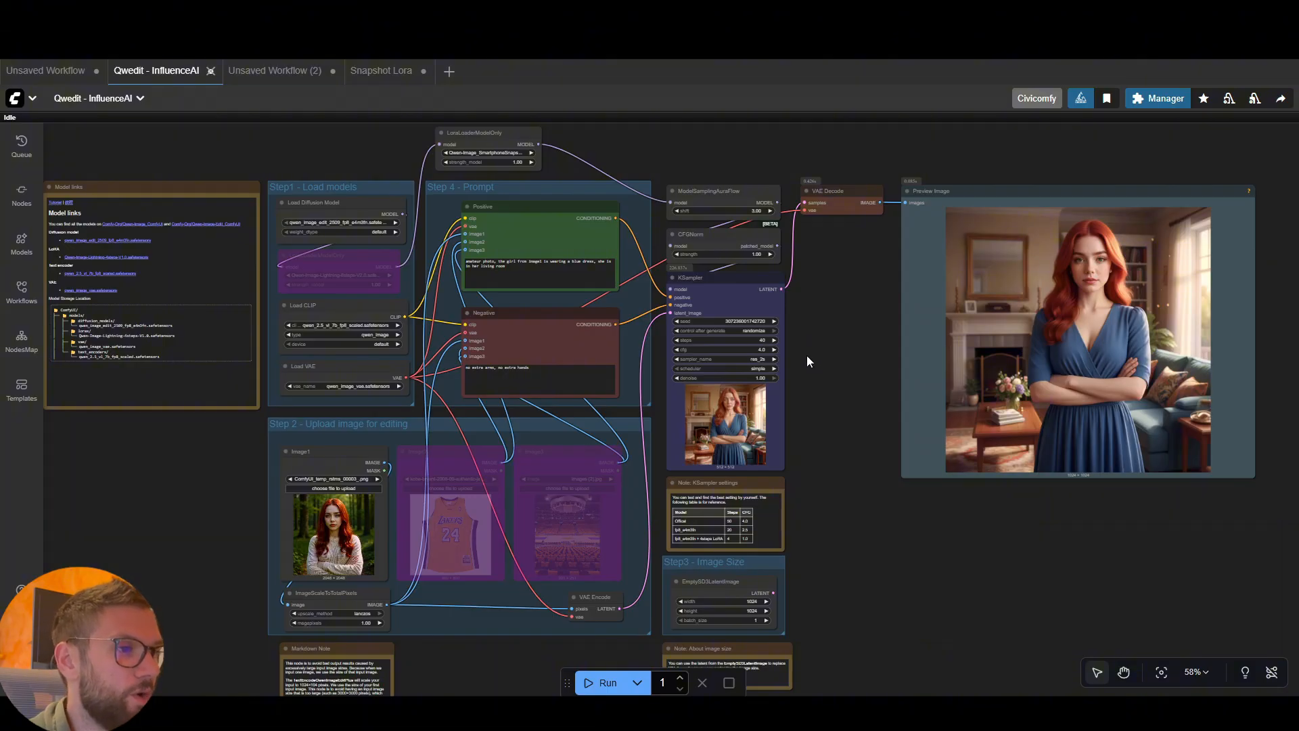
scroll(807, 355, "up", 3)
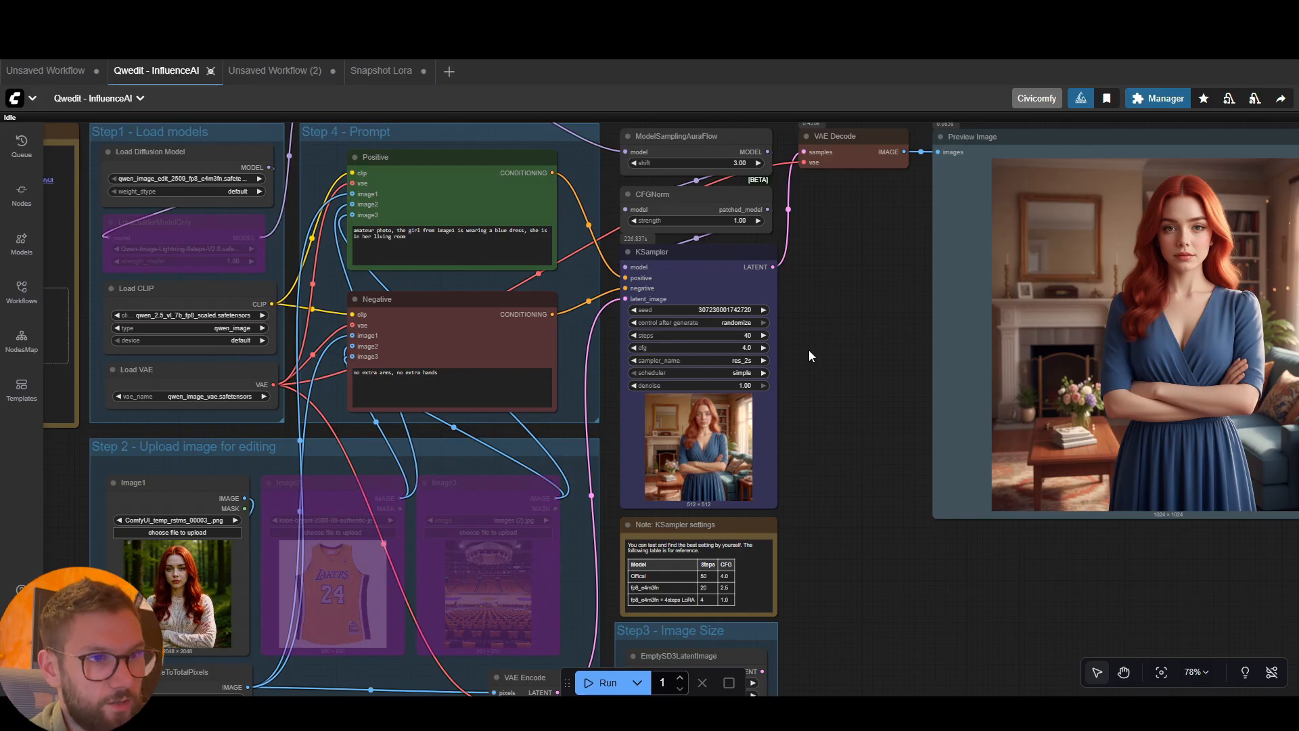
scroll(819, 342, "down", 2)
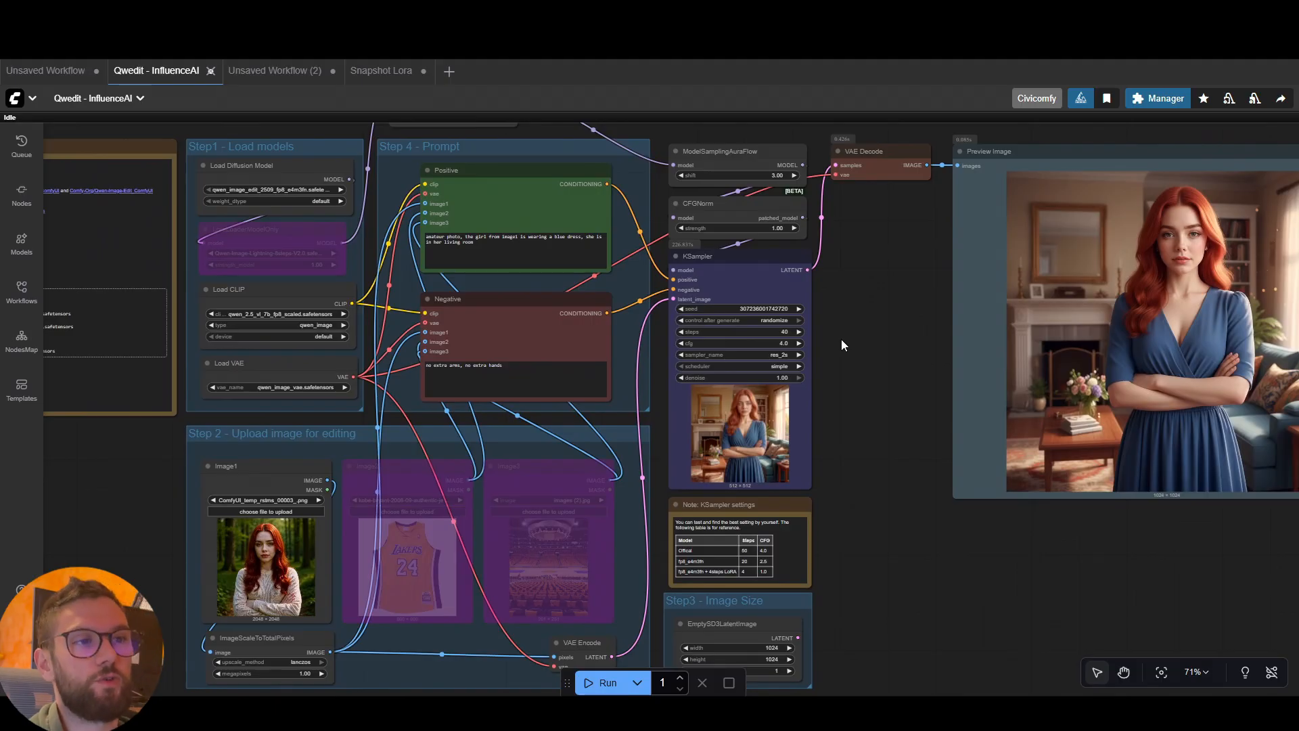
scroll(842, 339, "down", 4)
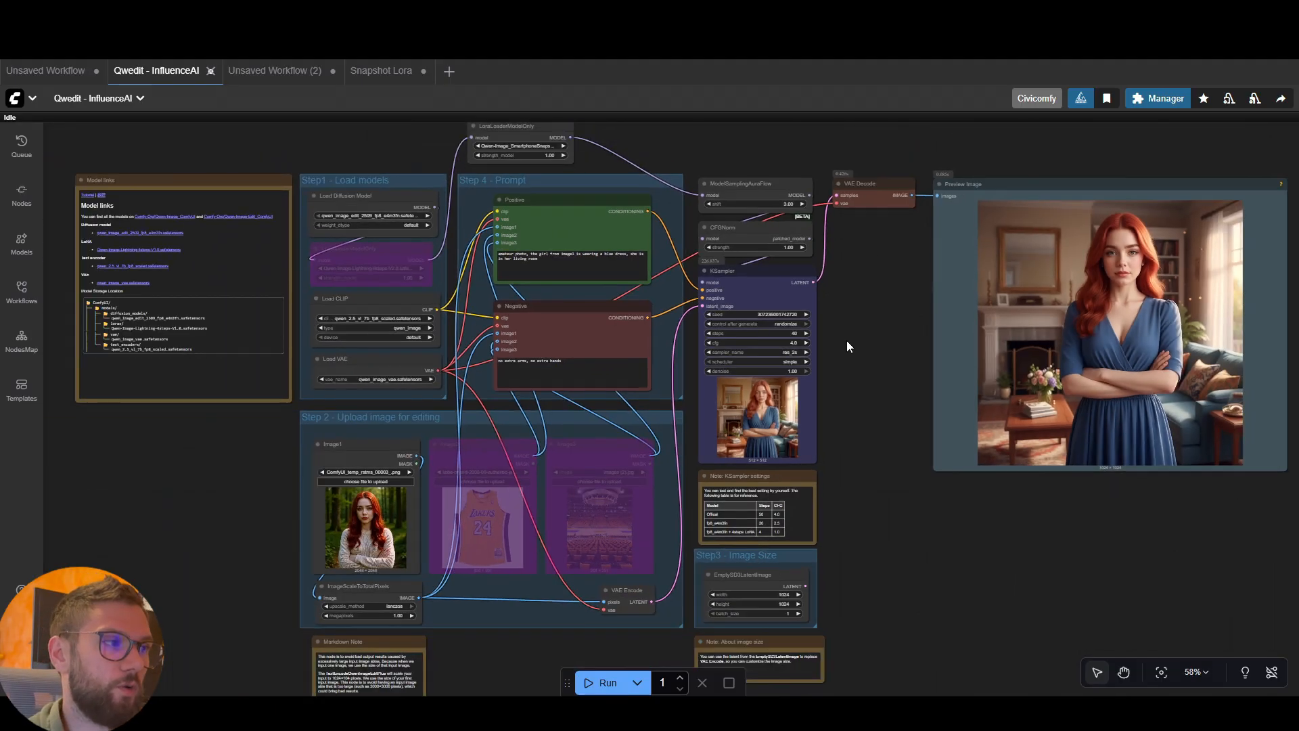
scroll(853, 321, "up", 2)
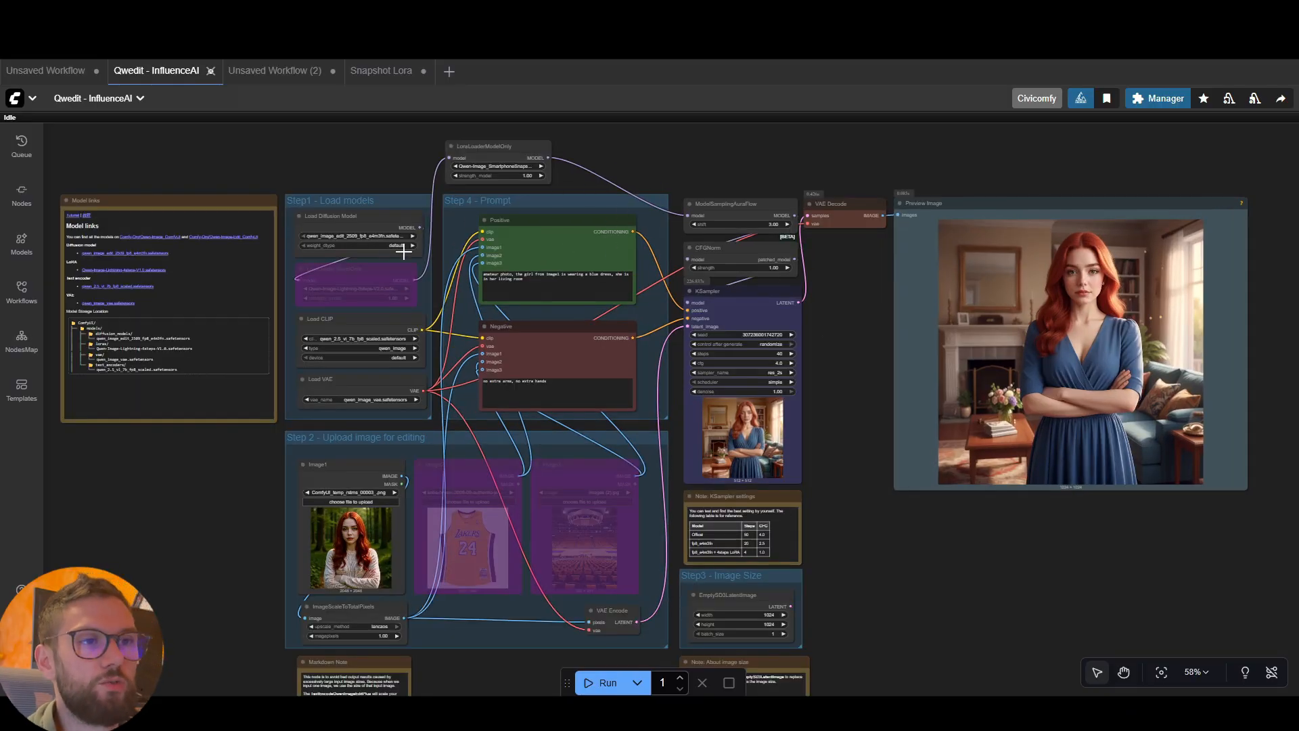
Re-enable the bypassed LoraLoaderModelOnly node with the Qwen-Image-Lightning LoRA in the Step1 - Load models group
mouse_move(497, 152)
left_mouse_down()
mouse_move(516, 150)
mouse_move(500, 152)
left_mouse_up()
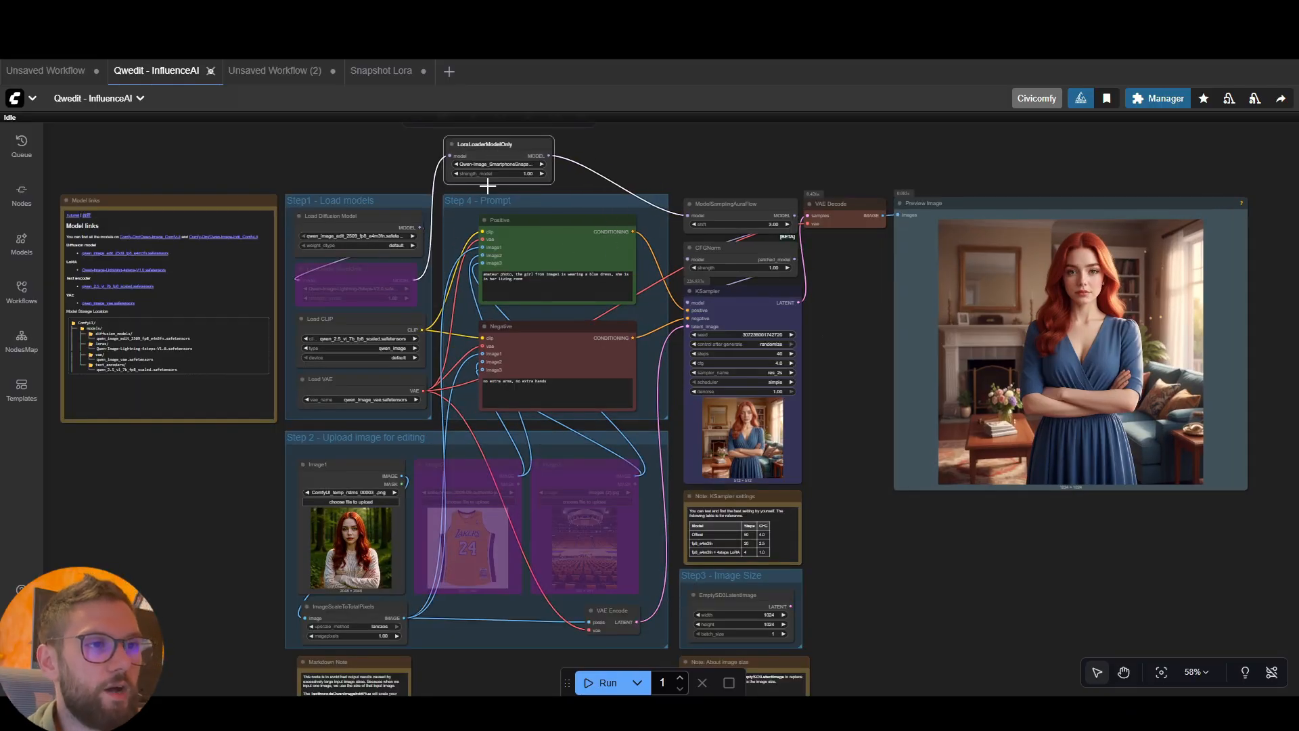
left_click(379, 272)
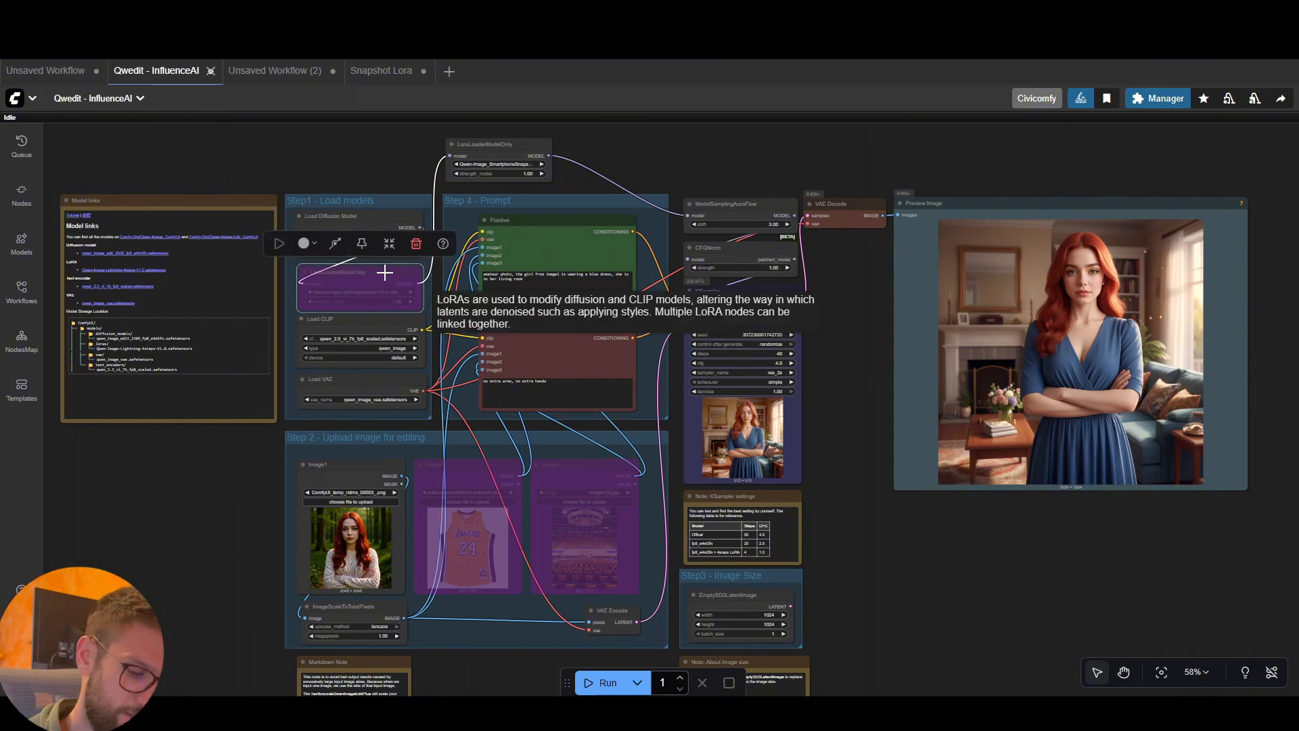
key("ctrl+b")
left_click(389, 163)
left_click_drag(396, 275, 390, 267)
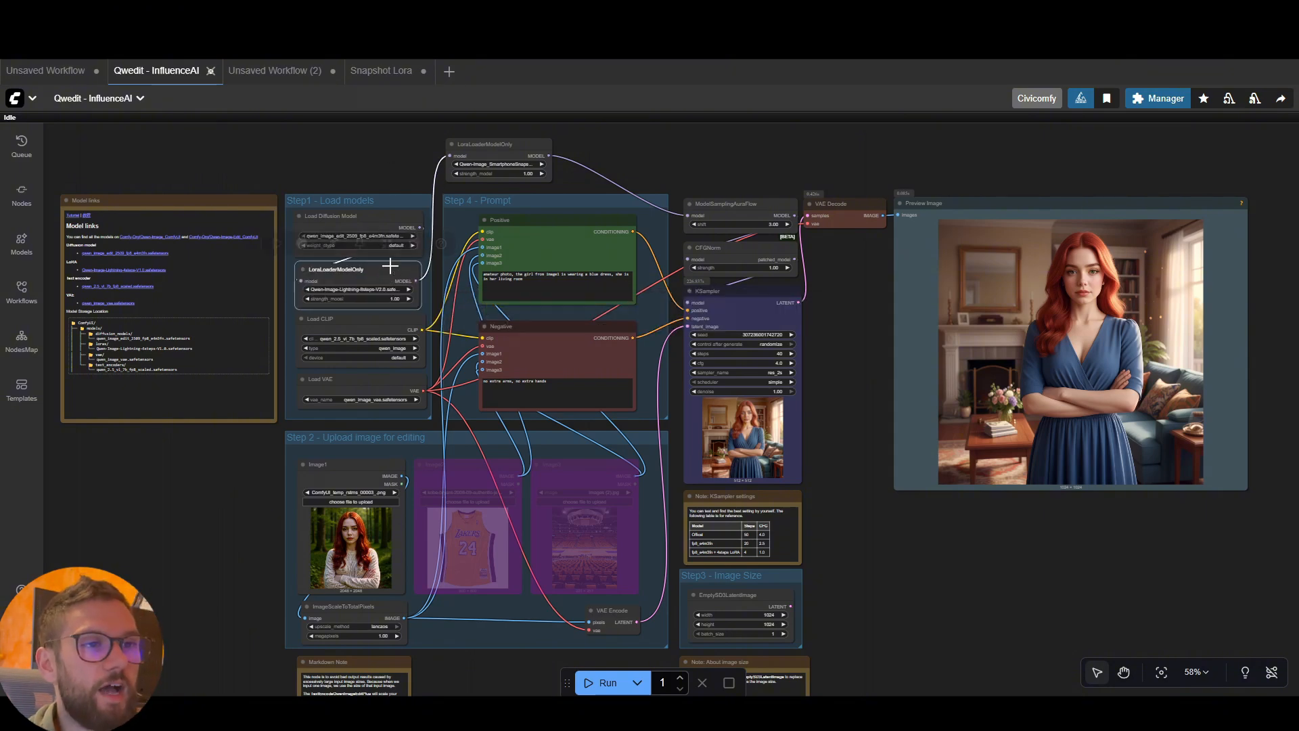
left_click(597, 155)
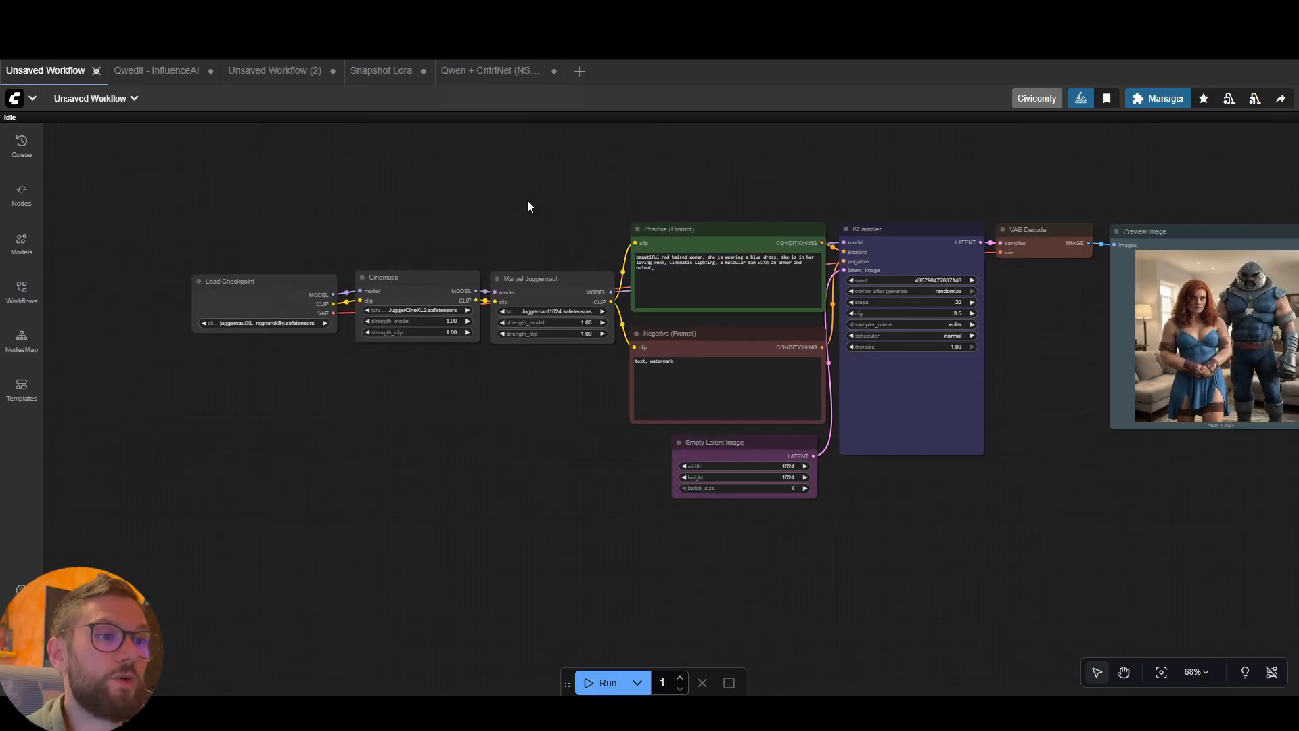
Review the Juggernaut XL workflow's chained Cinematic and Marvel Juggernaut LoRA nodes, the prompts and the preview image
scroll(414, 227, "up", 1)
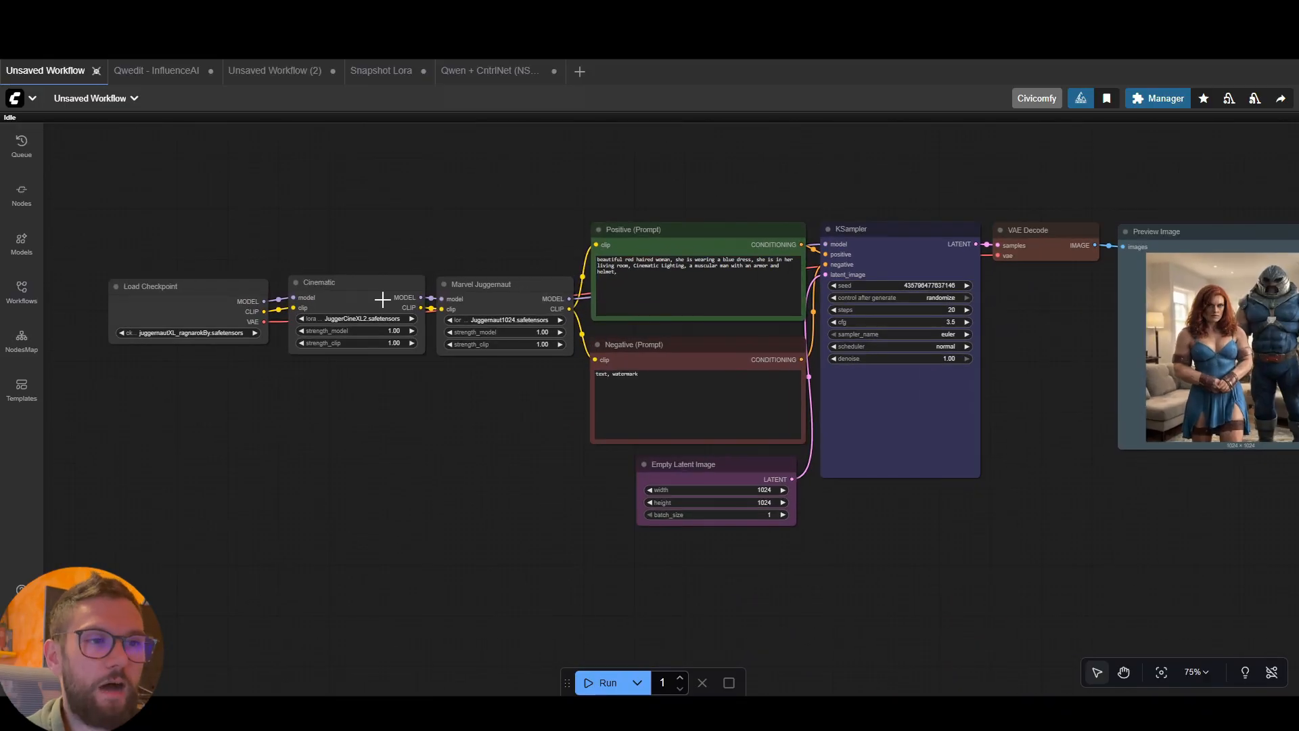
mouse_move(379, 289)
left_mouse_down()
mouse_move(397, 261)
mouse_move(379, 289)
left_mouse_up()
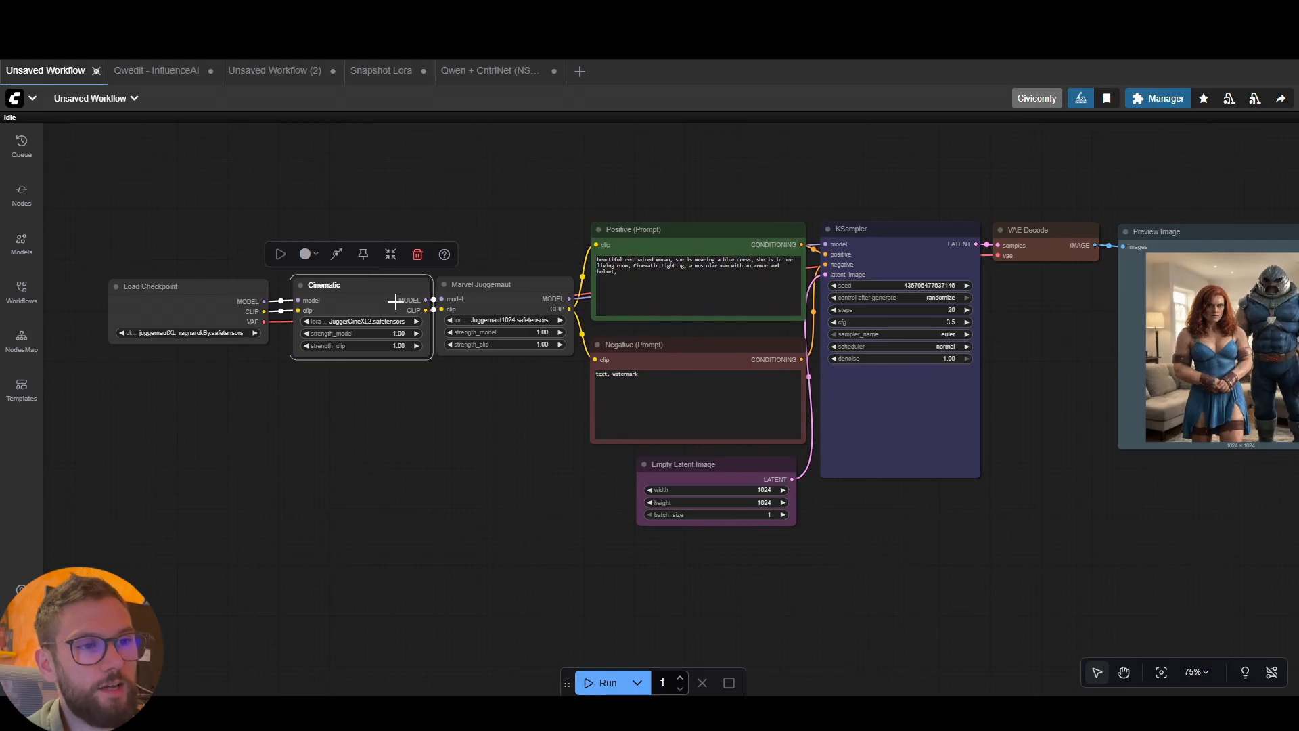
left_click_drag(387, 287, 378, 287)
left_click_drag(1224, 220, 1186, 222)
left_click_drag(1025, 334, 976, 330)
left_click(509, 217)
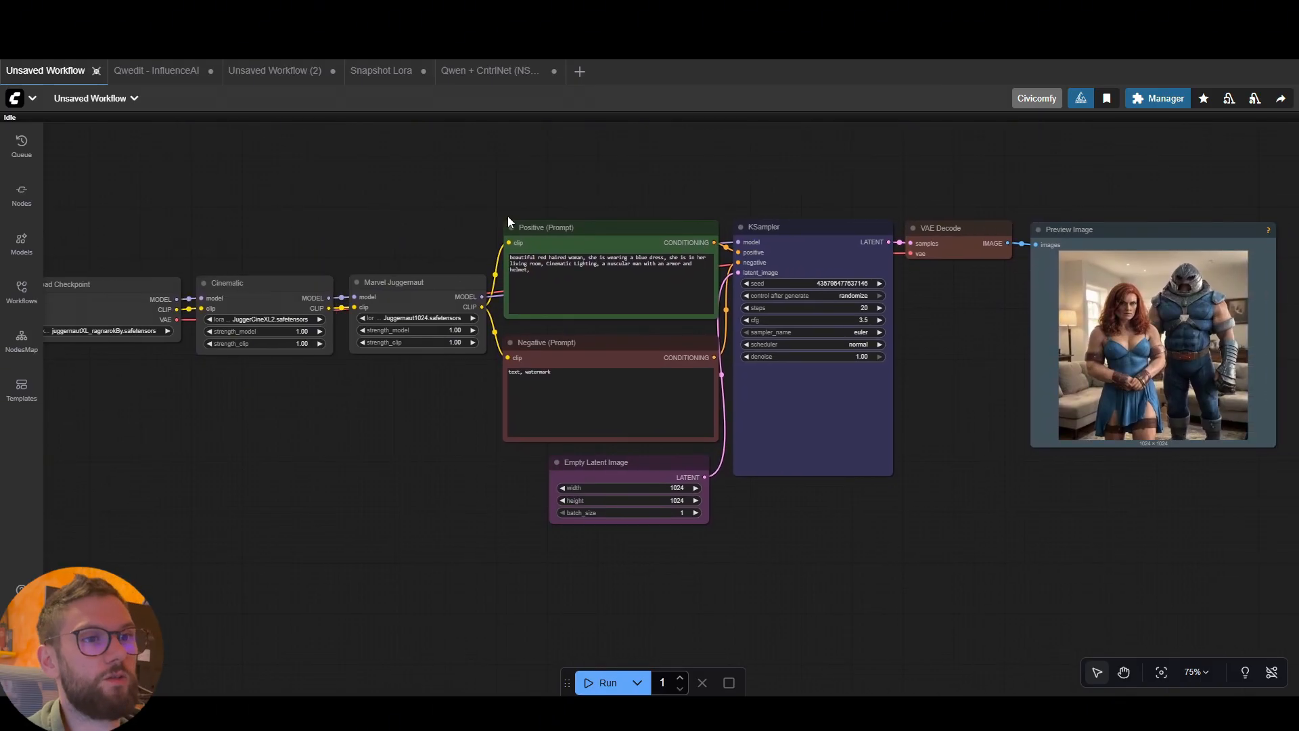
left_click_drag(400, 214, 425, 204)
scroll(566, 169, "down", 1)
left_click_drag(565, 169, 539, 172)
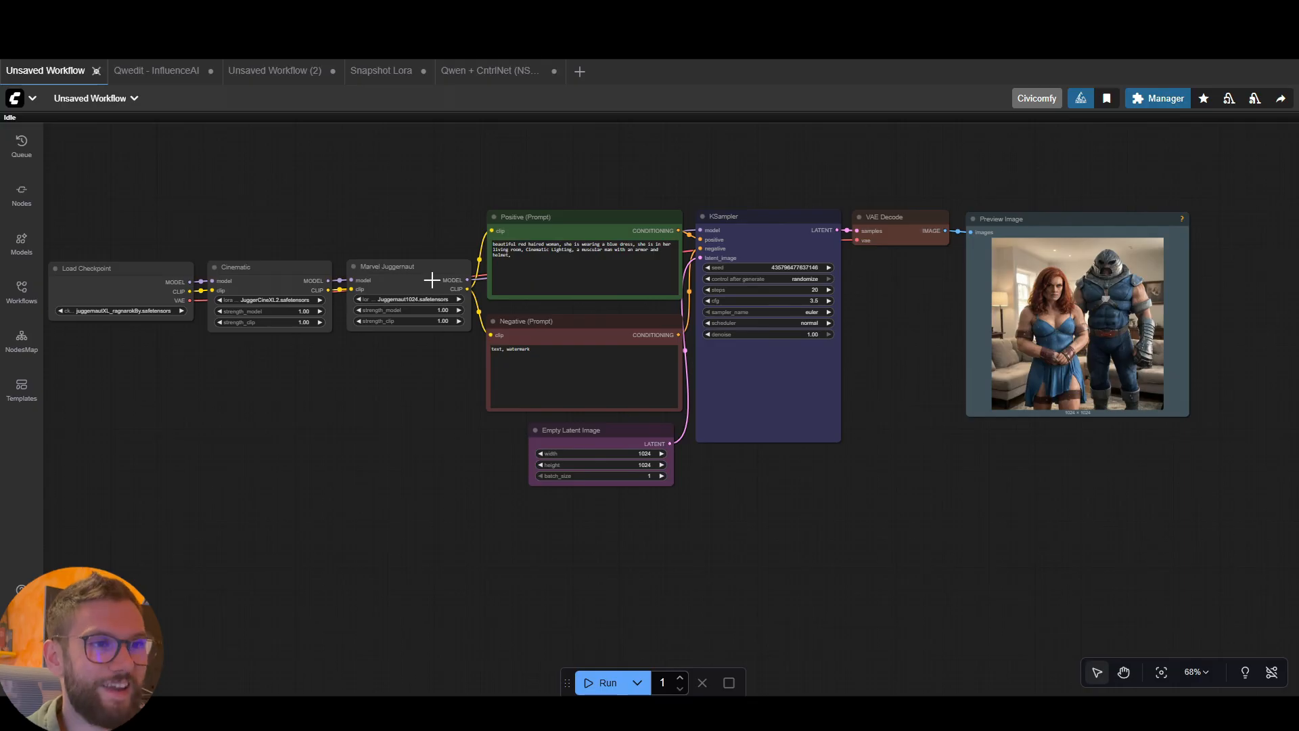
left_click_drag(435, 281, 433, 282)
left_click(441, 351)
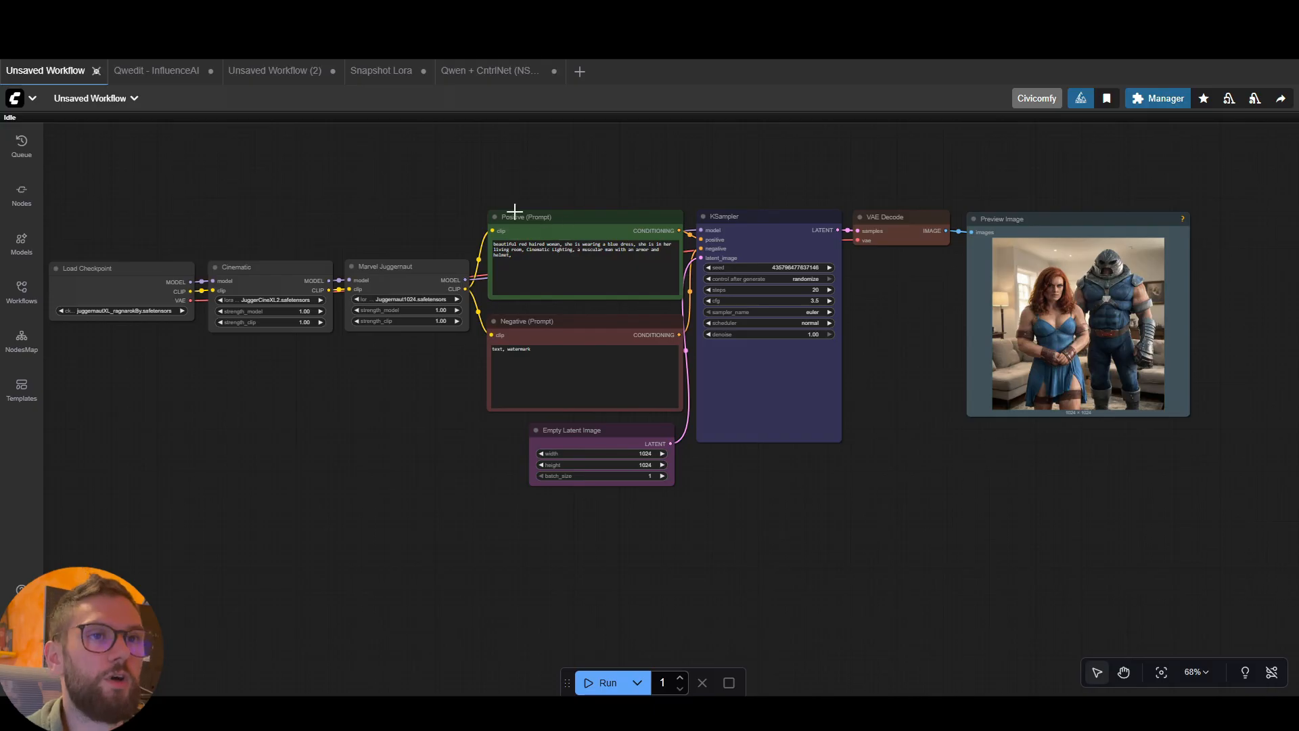
Switch to the Qwedit - InfluenceAI workflow
left_click(126, 71)
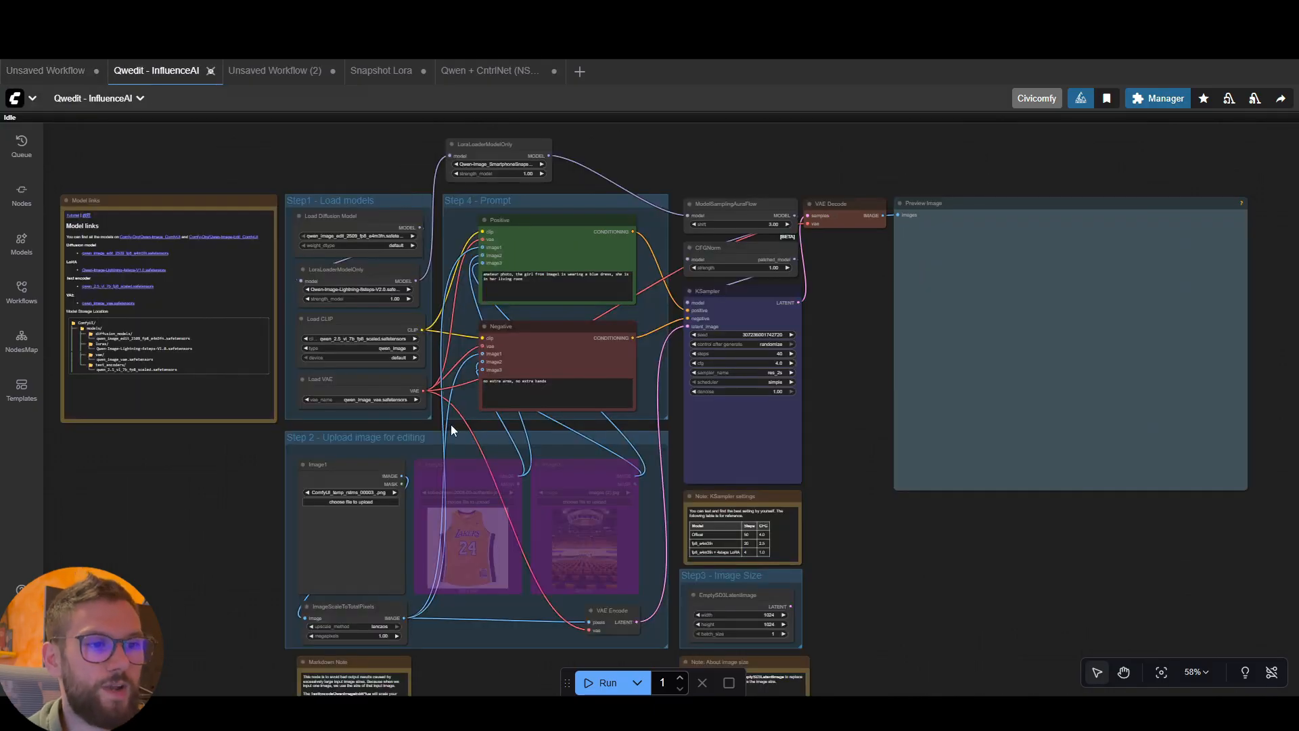
Nudge the Image1 node slightly upward within the Step 2 - Upload image for editing group and deselect it
left_click(352, 478)
left_click_drag(355, 476, 360, 474)
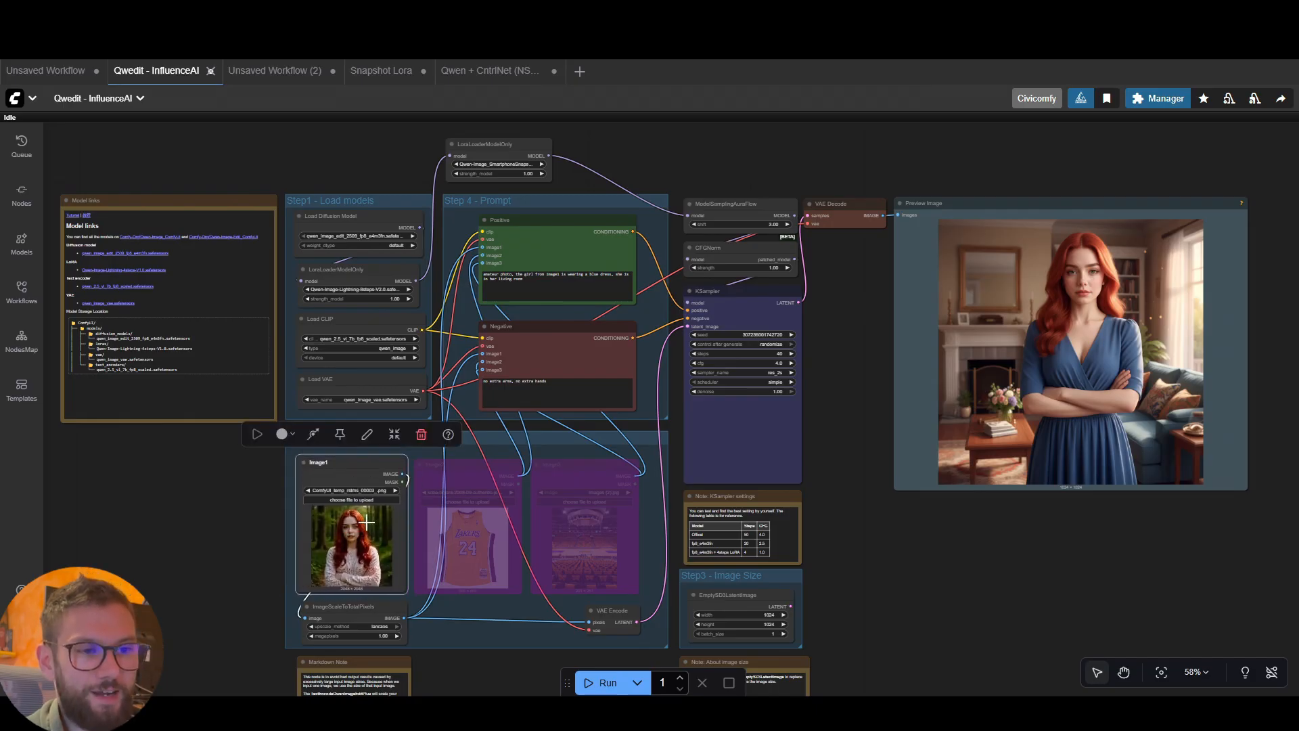
left_click(250, 512)
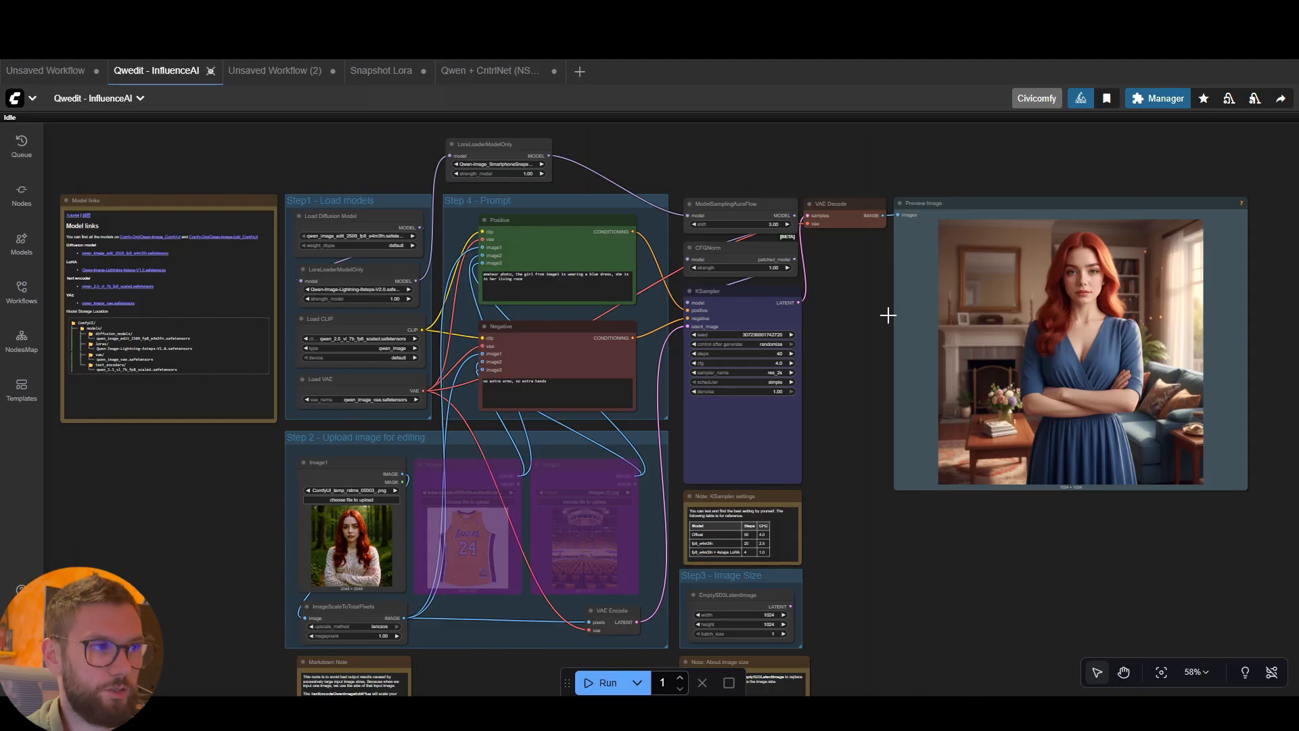
Switch to the unsaved Juggernaut XL workflow and move the Load Checkpoint node slightly closer to the Cinematic LoRA node
left_click(58, 70)
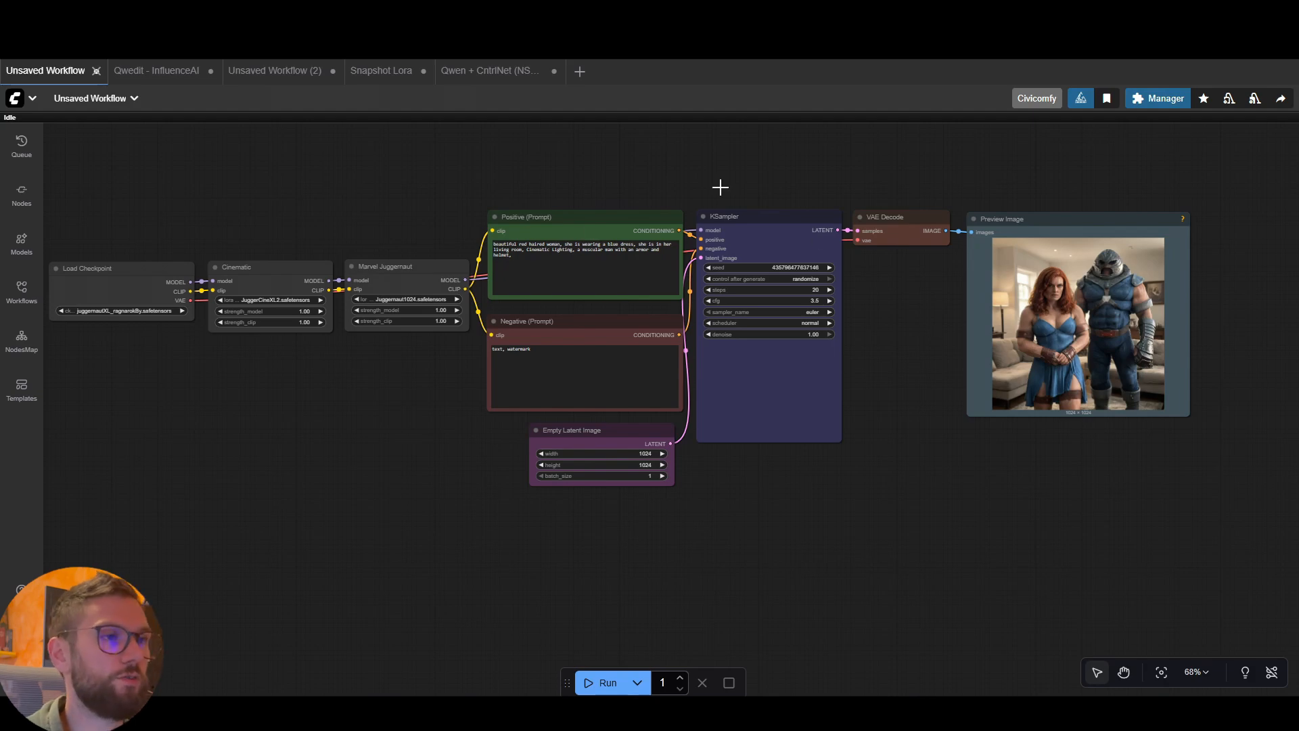
left_click_drag(158, 271, 161, 270)
left_click(461, 197)
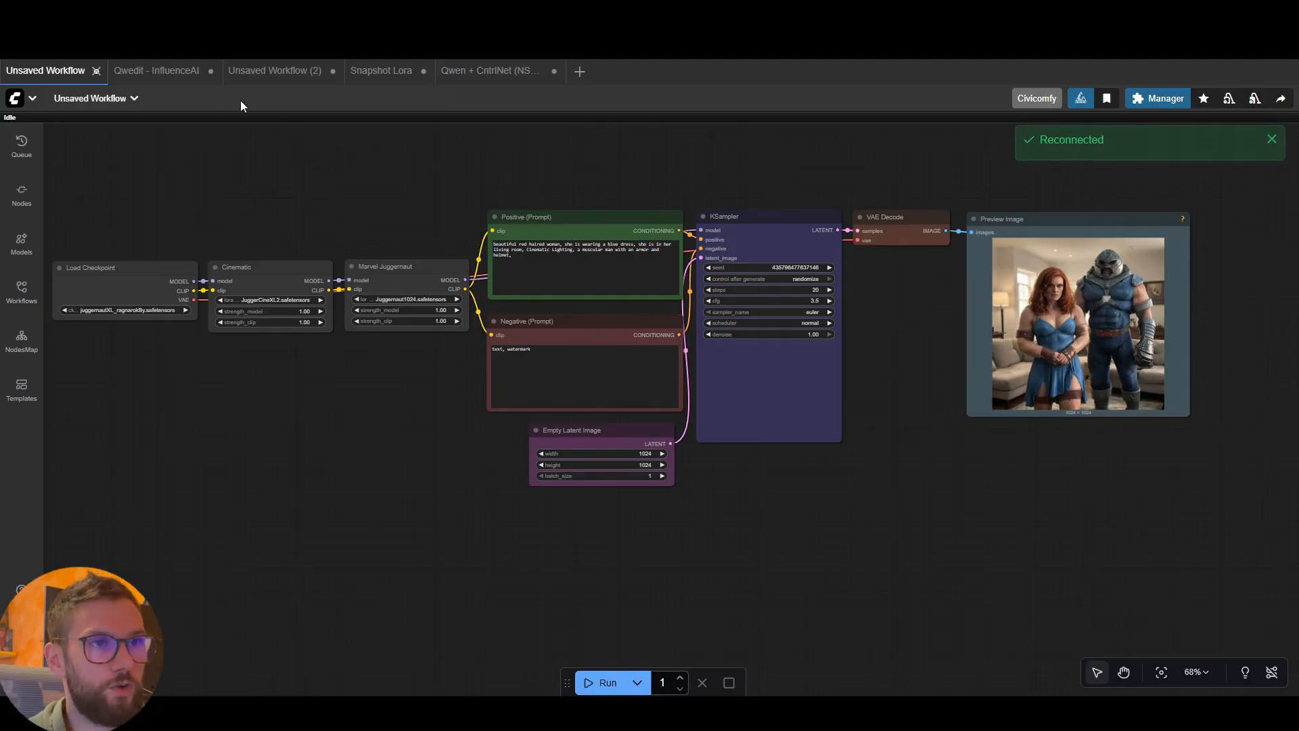
View the Qwedit - InfluenceAI workflow once more, then return to the unsaved Juggernaut XL workflow with the chained LoRAs
left_click(138, 70)
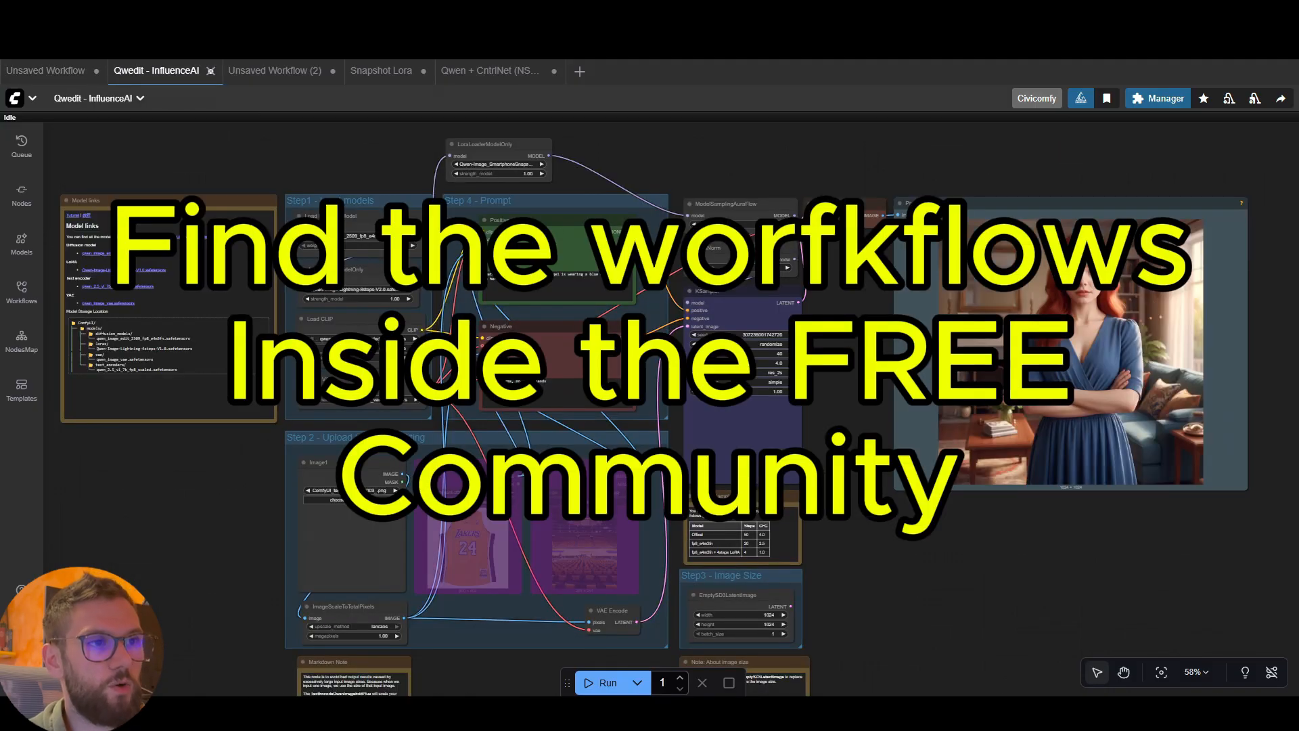
left_click(75, 71)
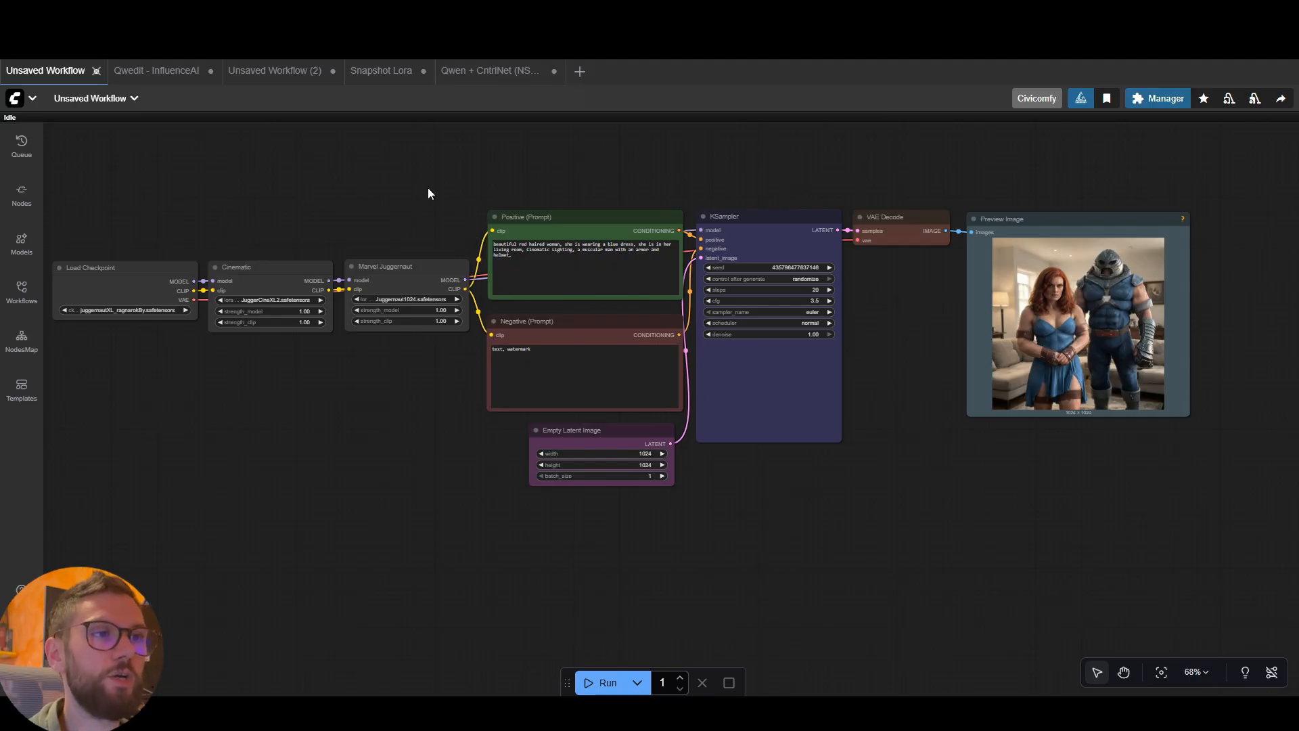
mouse_move(499, 216)
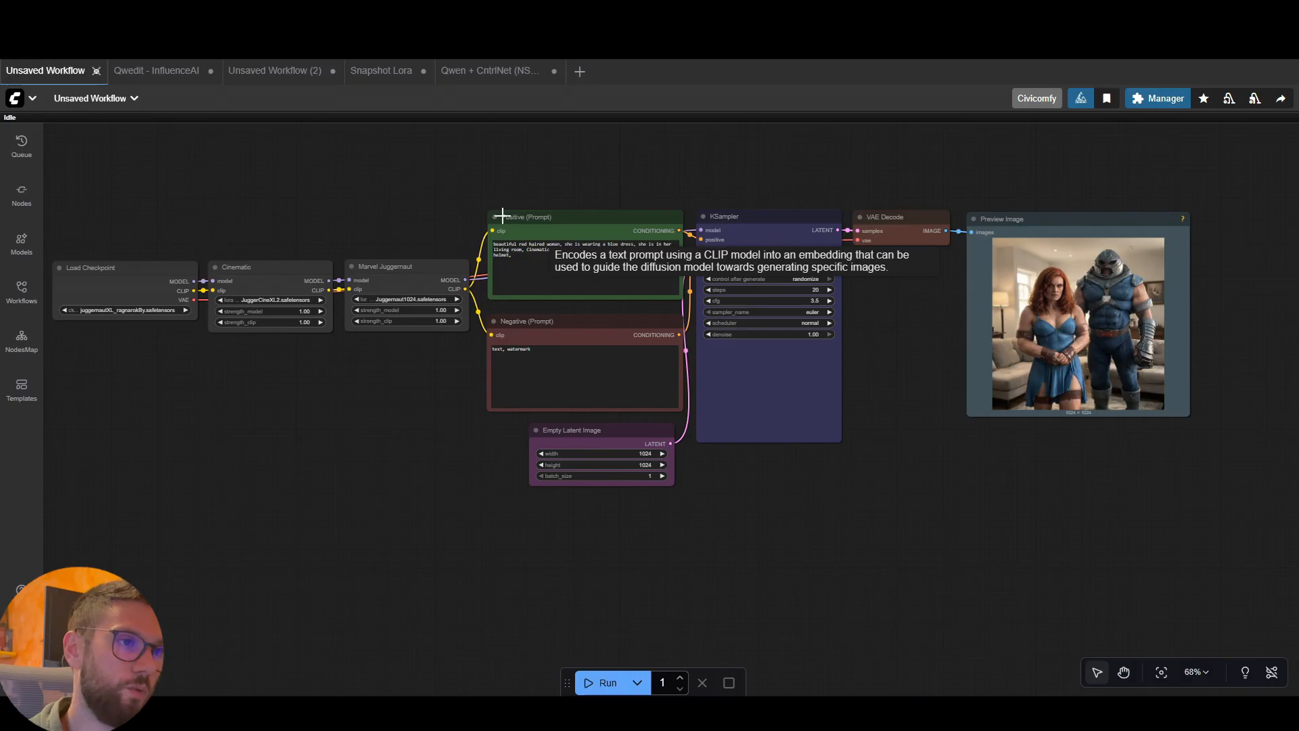